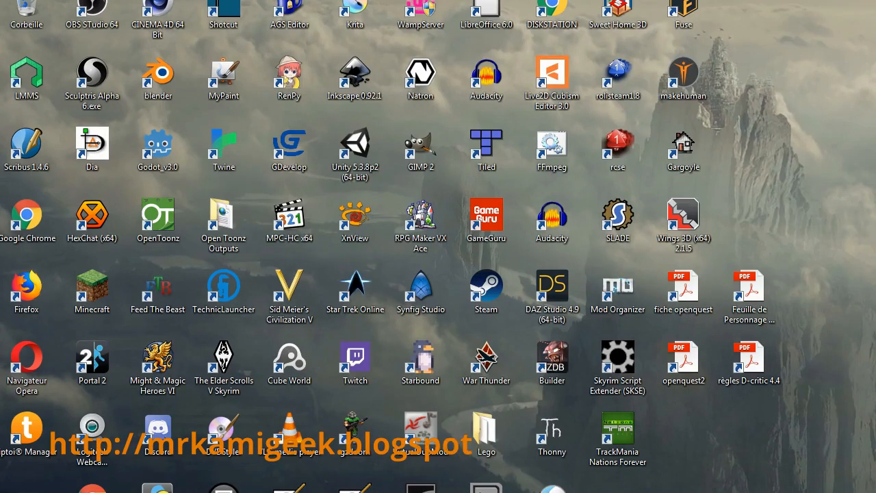
- Open Shotcut and dismiss the notice offering to check for an update
{"action": "double_click", "coordinate": [241, 27]}
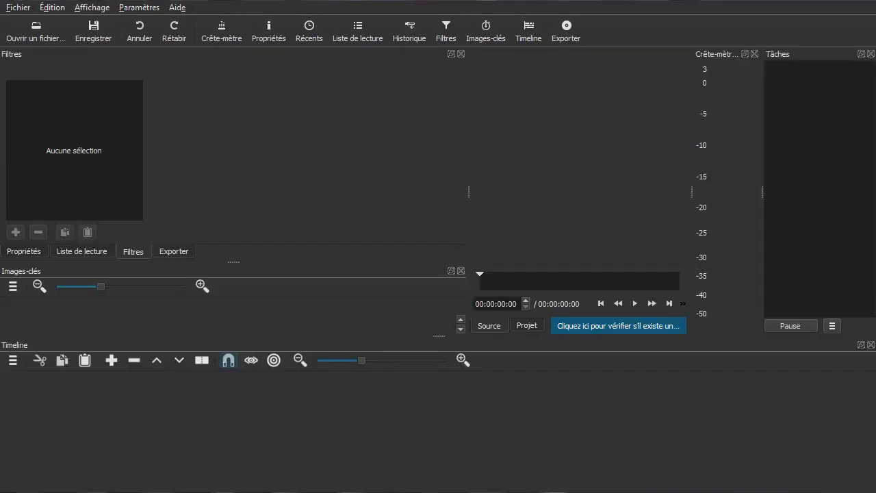
{"action": "left_click", "coordinate": [581, 328]}
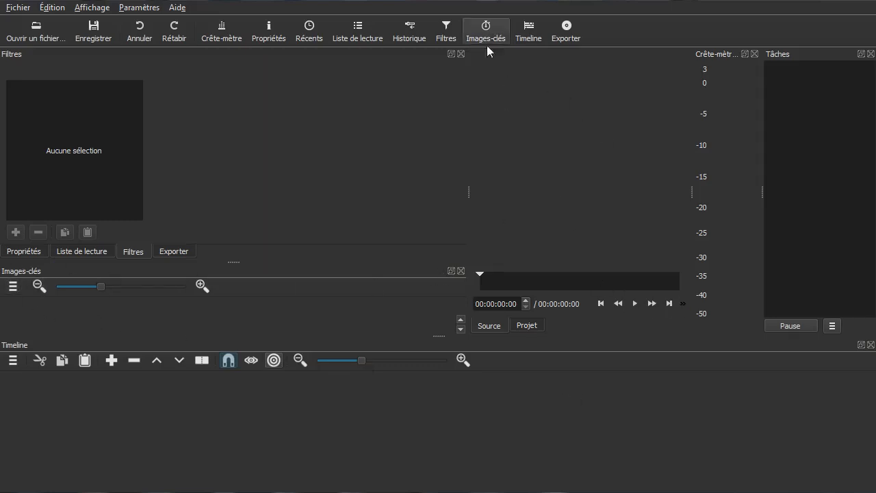
- Close the Images-clés panel and narrow the Filtres panel to give the video preview more width
{"action": "left_click", "coordinate": [461, 271]}
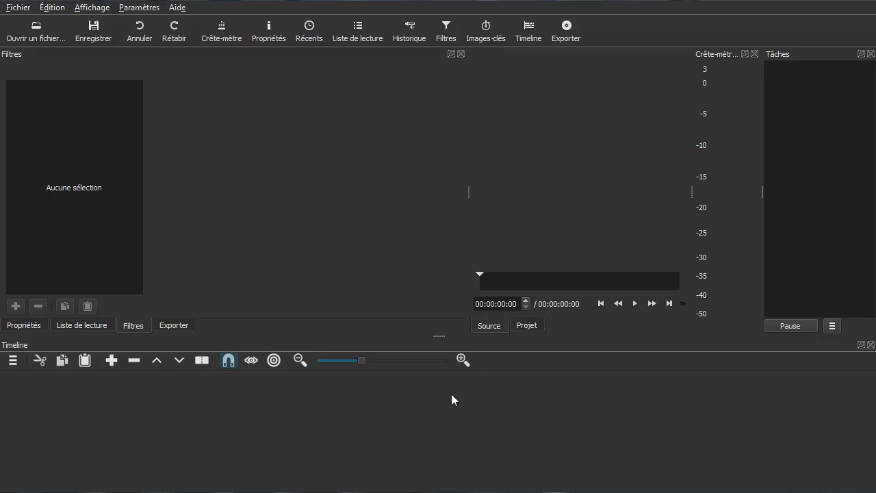
{"action": "left_click_drag", "start_coordinate": [470, 189], "coordinate": [299, 196]}
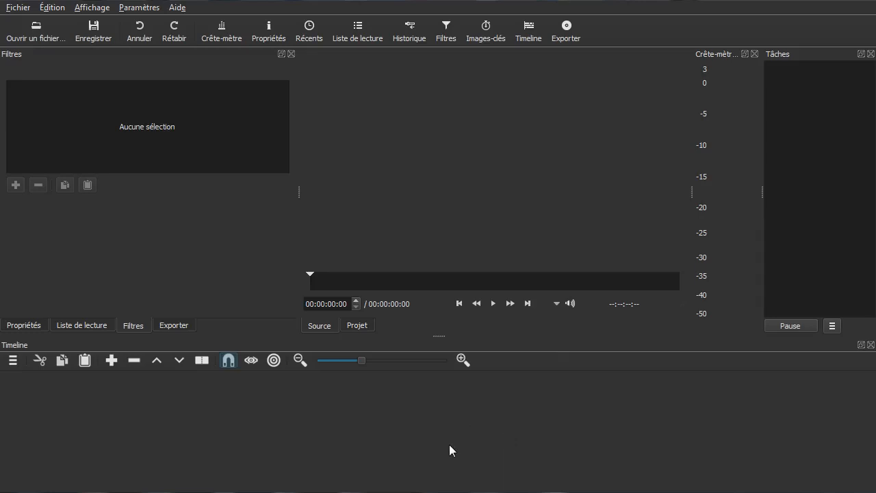
- Bring back the Images-clés panel and dock it as a tab together with the Timeline
{"action": "left_click", "coordinate": [490, 39]}
{"action": "left_click", "coordinate": [251, 361]}
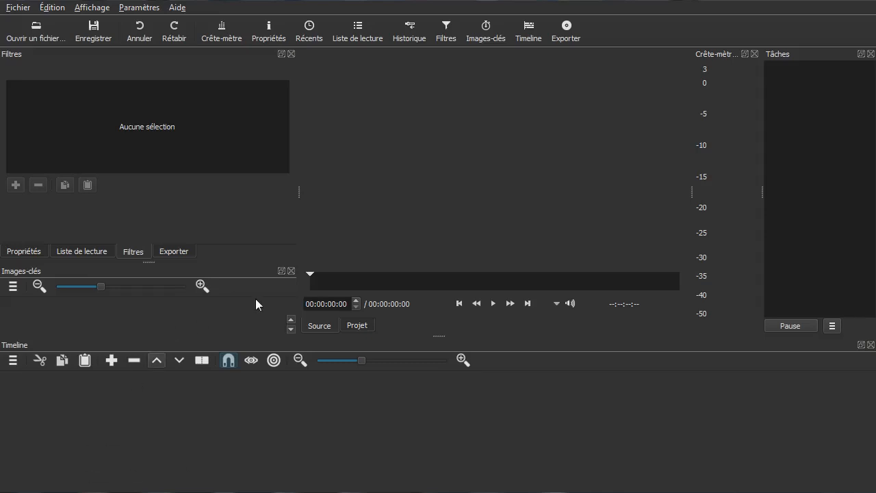
{"action": "left_click", "coordinate": [281, 271]}
{"action": "left_click_drag", "start_coordinate": [189, 262], "coordinate": [324, 384]}
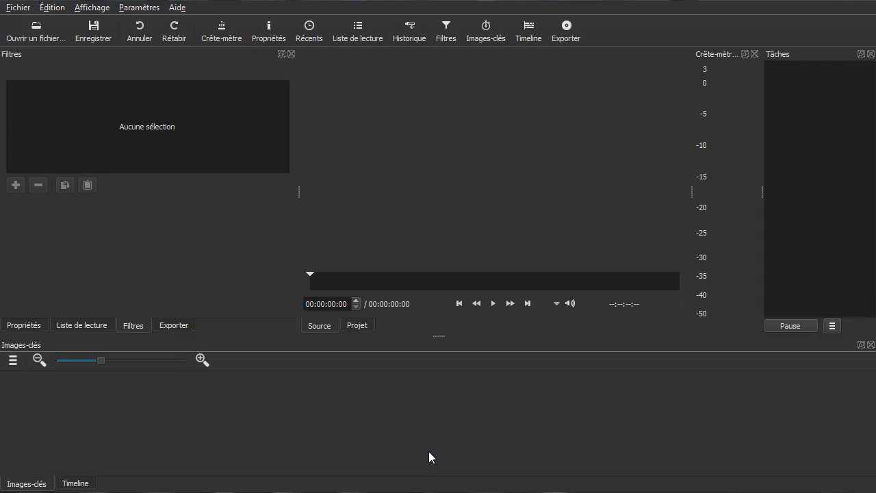
- Switch back and forth between the stacked Images-clés and Timeline panels, ending on the Timeline
{"action": "left_click", "coordinate": [74, 484]}
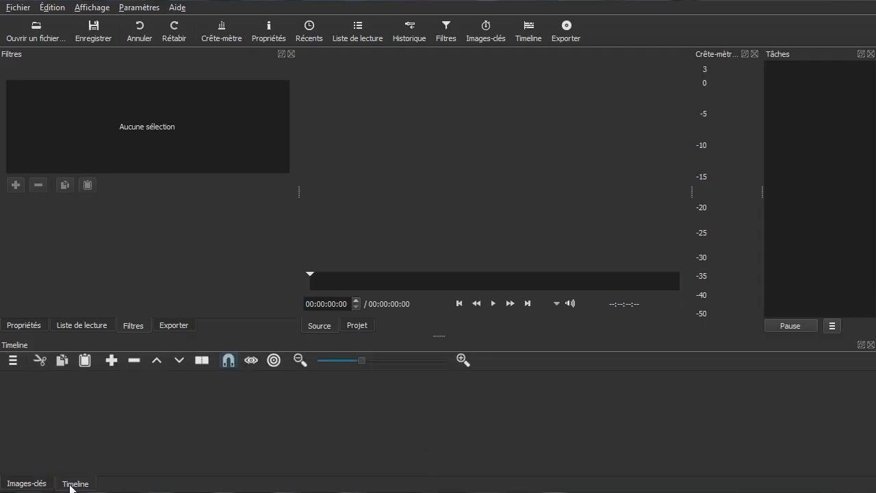
{"action": "left_click", "coordinate": [27, 484]}
{"action": "left_click", "coordinate": [74, 484]}
{"action": "left_click", "coordinate": [34, 485]}
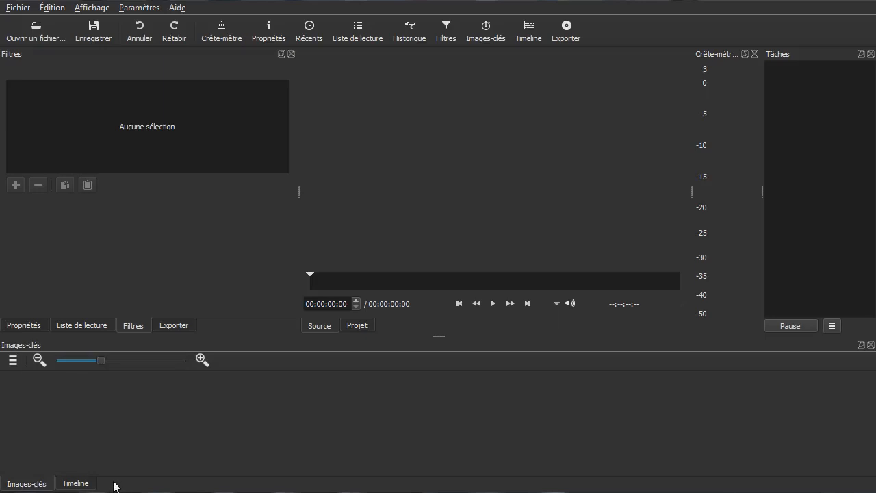
{"action": "left_click", "coordinate": [88, 485]}
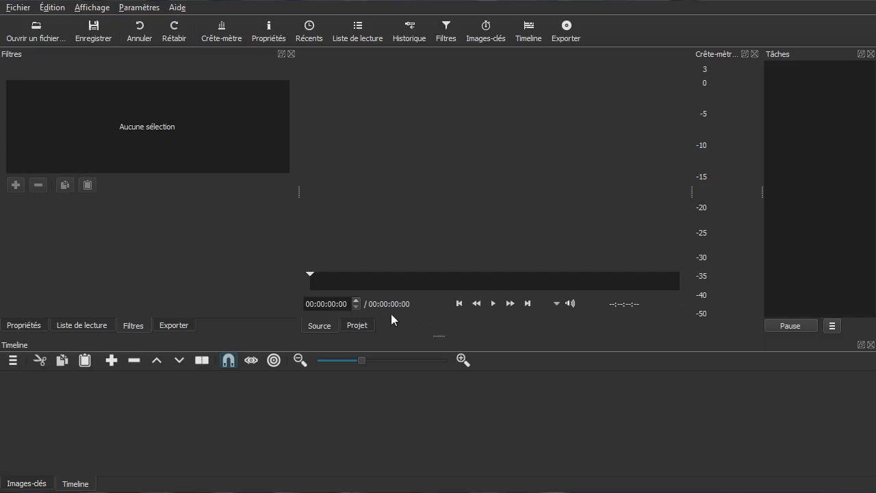
- Close the Tâches panel to widen the preview, and reorder the docked tabs so Timeline comes before Images-clés
{"action": "left_click", "coordinate": [871, 54]}
{"action": "left_click_drag", "start_coordinate": [692, 192], "coordinate": [782, 221]}
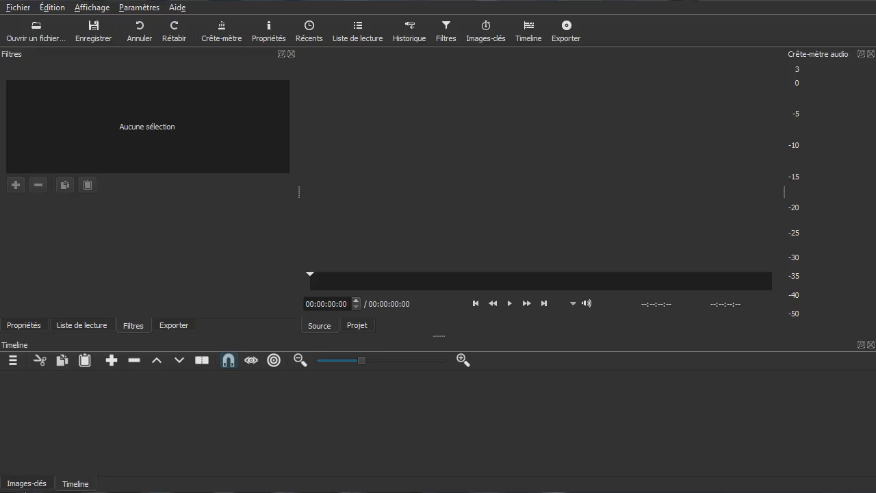
{"action": "left_click_drag", "start_coordinate": [72, 486], "coordinate": [11, 488]}
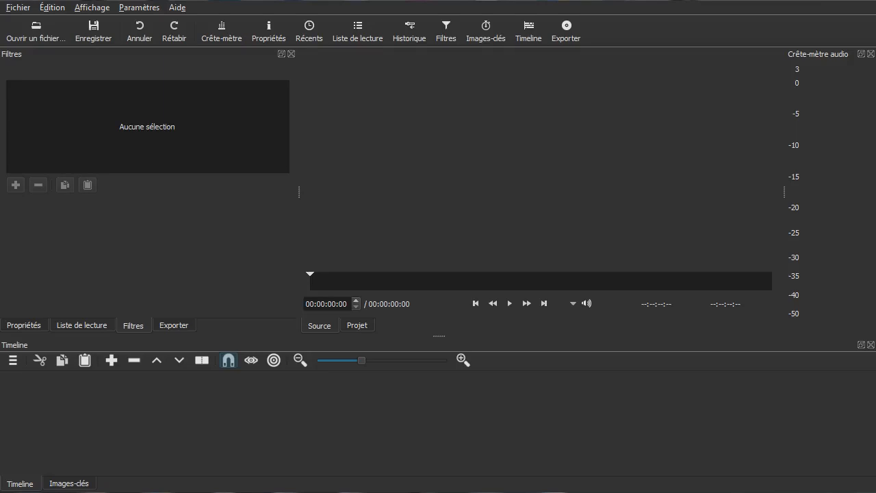
- Load 657183876.mp4 into the player, pause it, and add it to the playlist
{"action": "left_click_drag", "start_coordinate": [481, 0], "coordinate": [470, 201]}
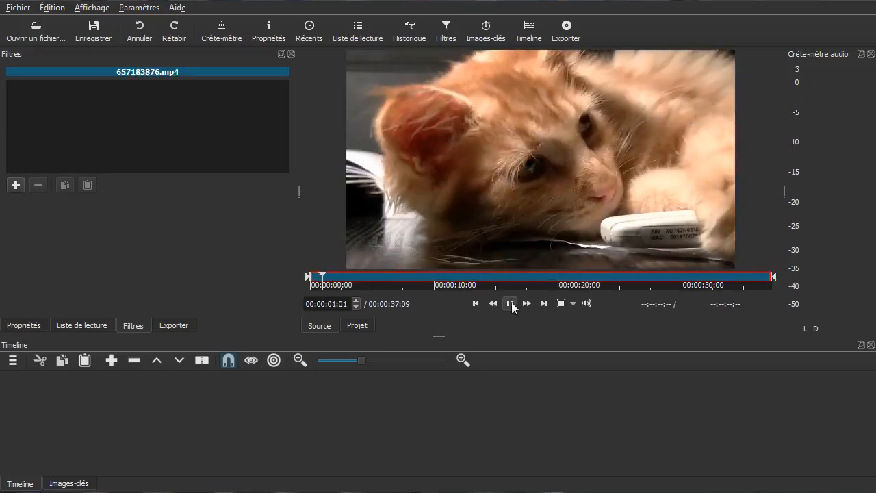
{"action": "left_click", "coordinate": [511, 302]}
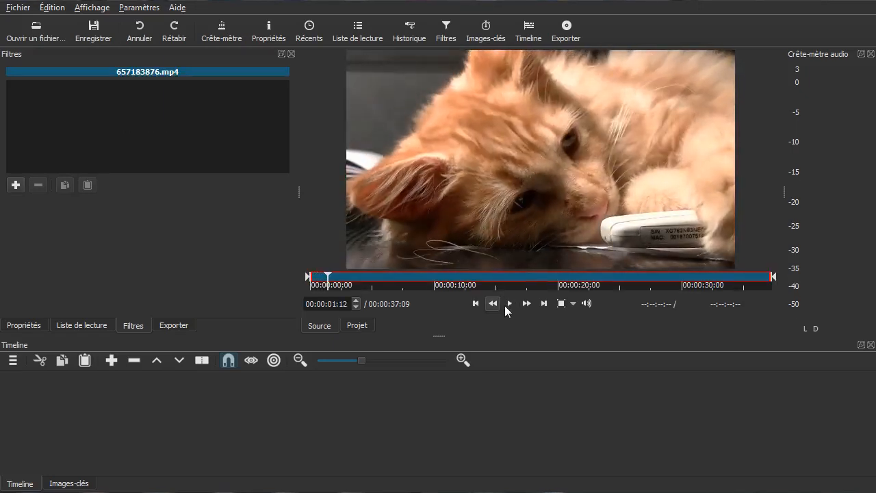
{"action": "left_click", "coordinate": [67, 329]}
{"action": "left_click", "coordinate": [10, 309]}
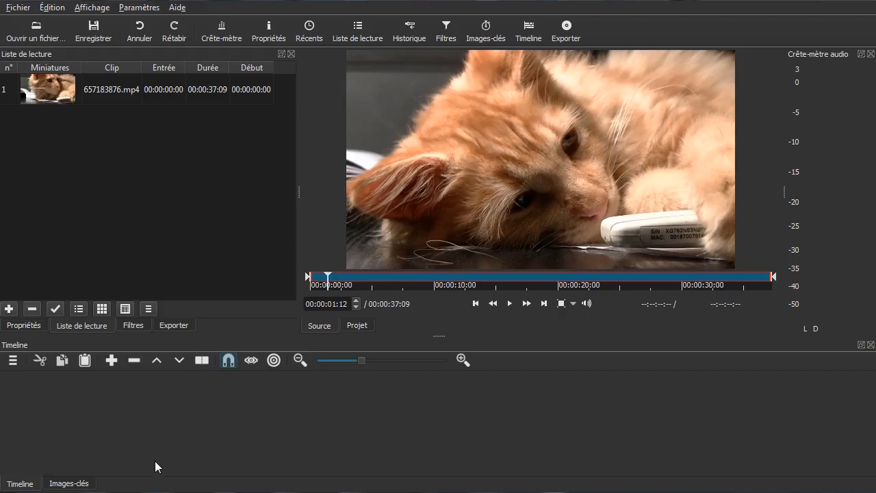
- Place 657183876.mp4 from the playlist at the start of the empty timeline
{"action": "left_click", "coordinate": [81, 87]}
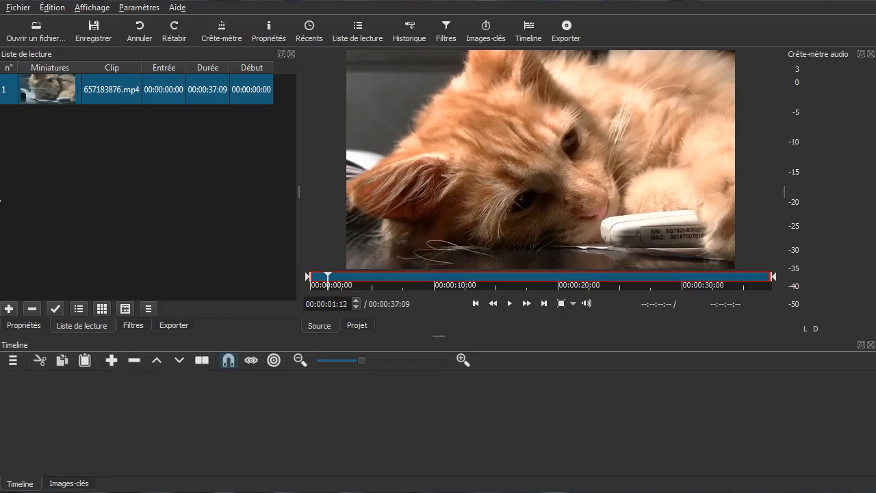
{"action": "left_click_drag", "start_coordinate": [50, 86], "coordinate": [113, 417]}
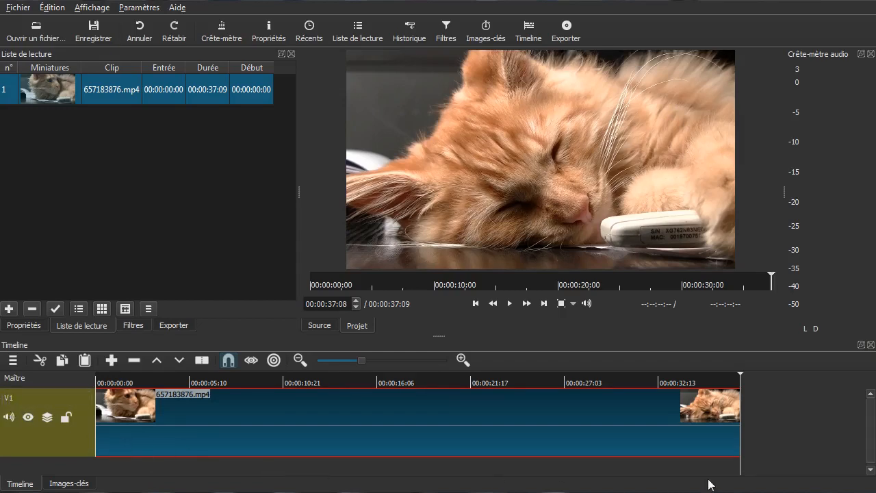
- Scrub the timeline back to its start, preview several seconds of the clip, and return the playhead near the beginning
{"action": "left_click_drag", "start_coordinate": [685, 465], "coordinate": [92, 480]}
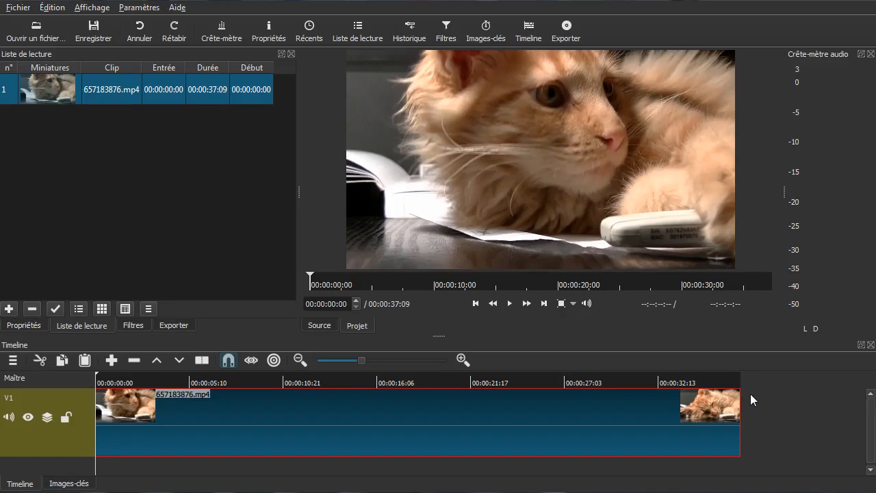
{"action": "key", "text": "space"}
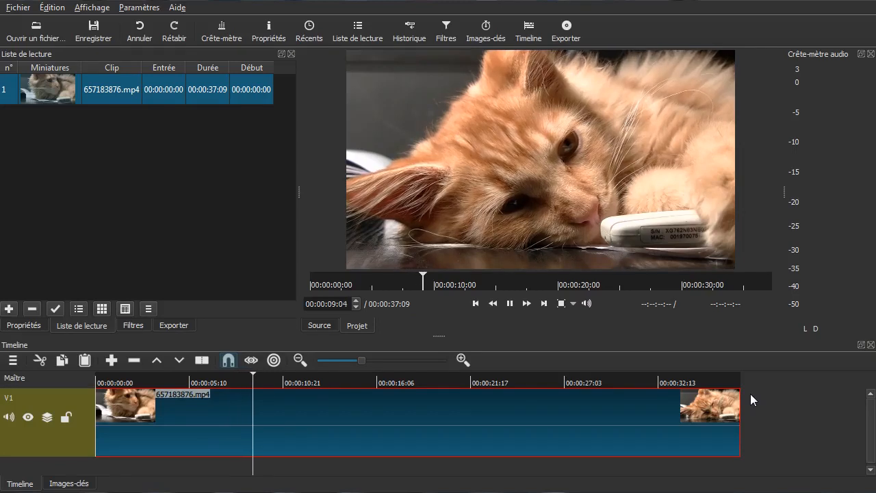
{"action": "key", "text": "space"}
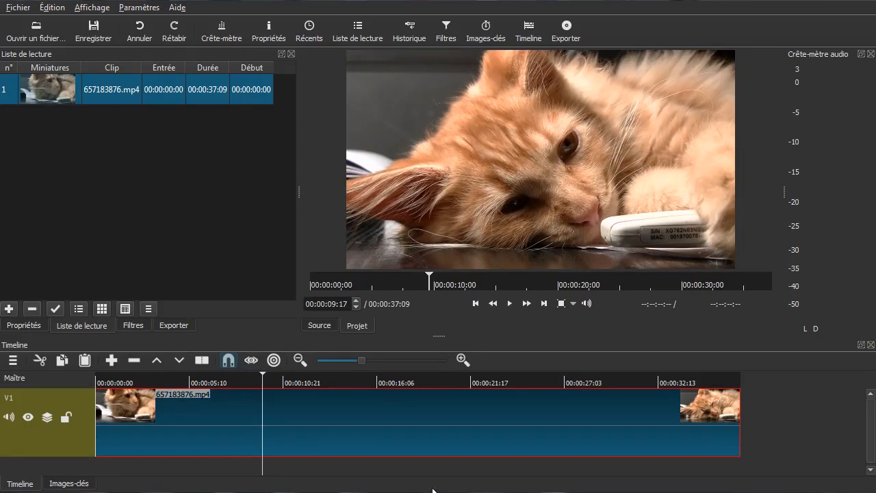
{"action": "left_click", "coordinate": [137, 465]}
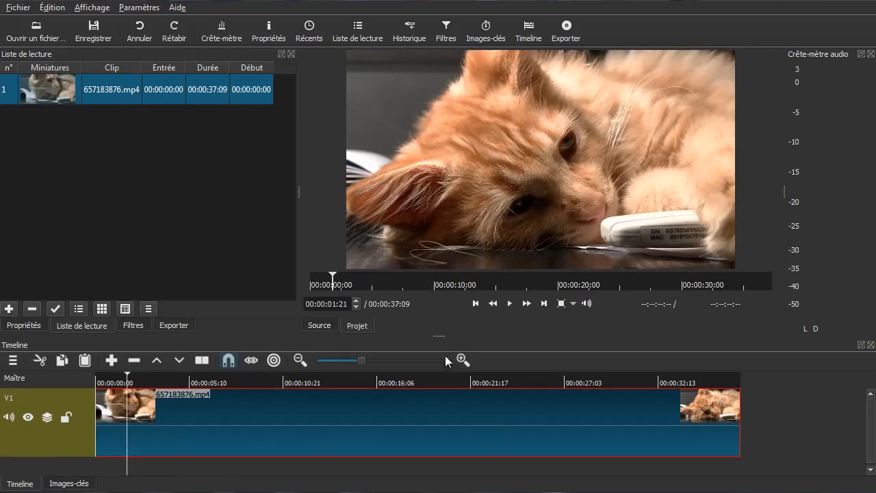
- Enlarge the timeline area and generate a transparent colour clip with the value #00000000
{"action": "left_click_drag", "start_coordinate": [439, 335], "coordinate": [439, 295]}
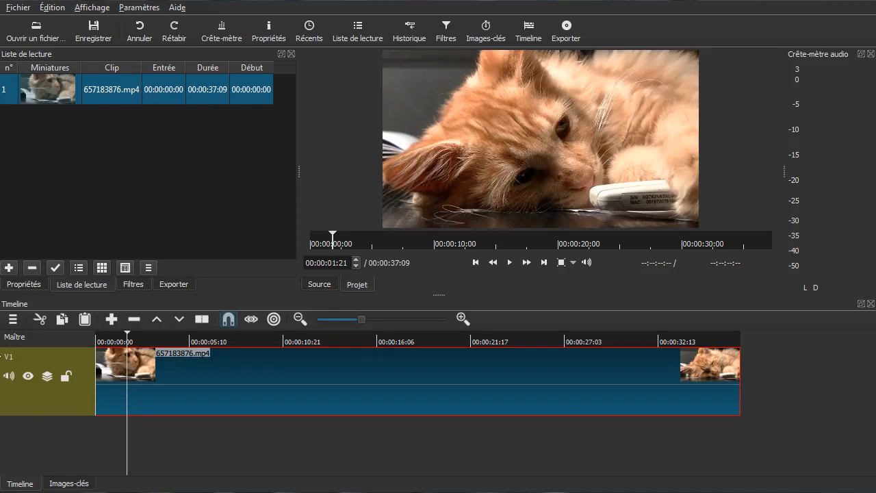
{"action": "left_click", "coordinate": [19, 8]}
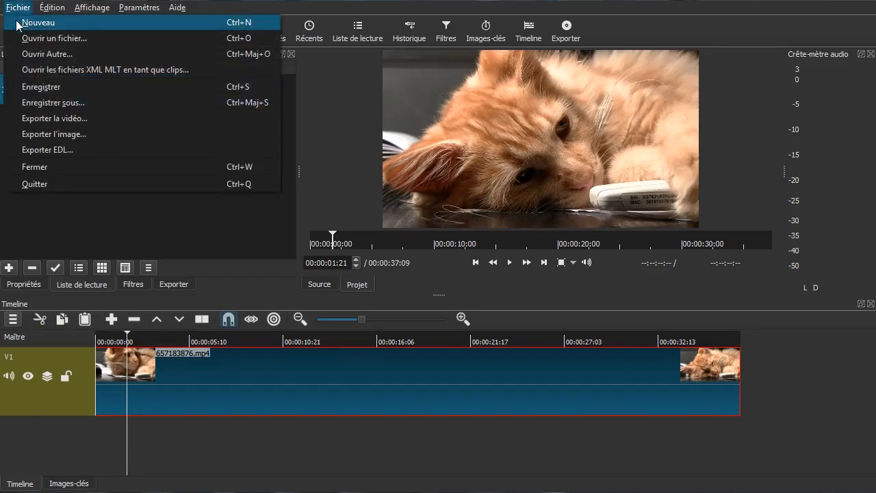
{"action": "left_click", "coordinate": [56, 57]}
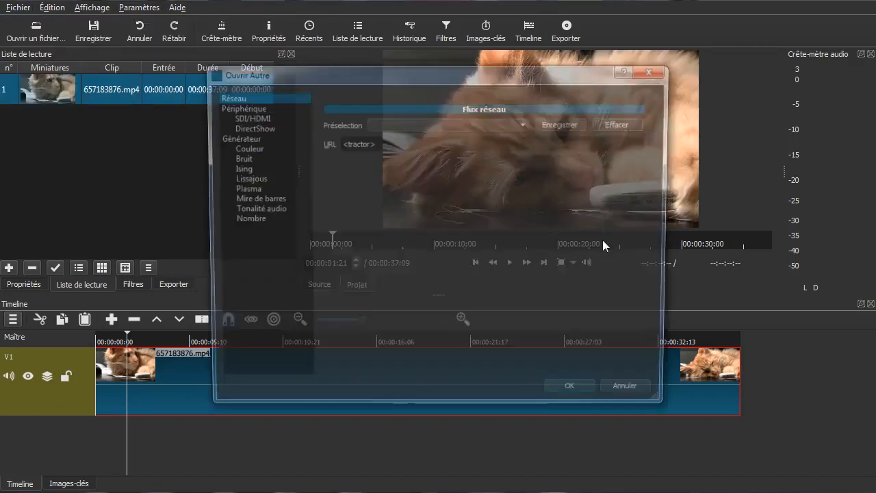
{"action": "left_click", "coordinate": [243, 149]}
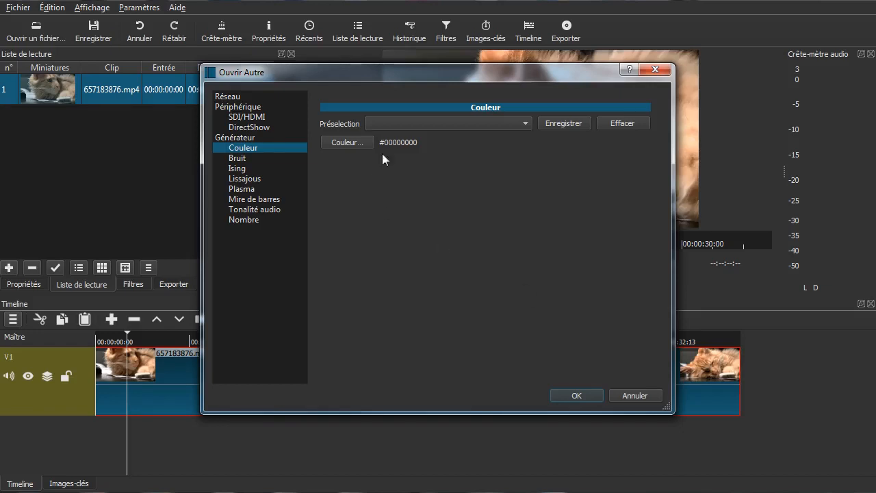
{"action": "left_click", "coordinate": [571, 393]}
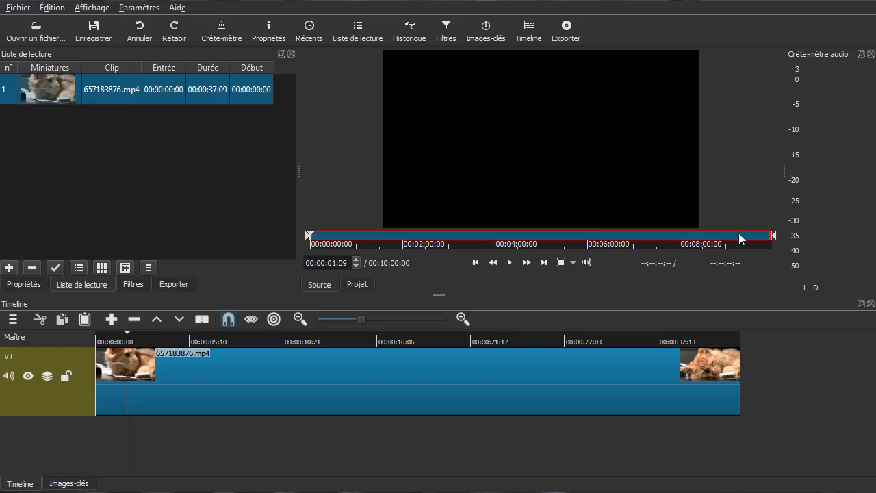
- Trim the end of the colour source to a duration of about 31 seconds and add it to the playlist
{"action": "left_click_drag", "start_coordinate": [774, 240], "coordinate": [343, 243]}
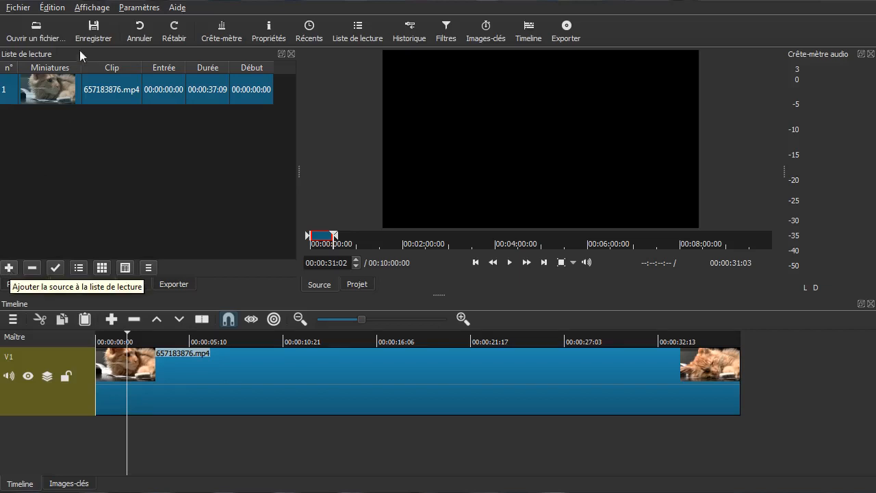
{"action": "left_click", "coordinate": [9, 267]}
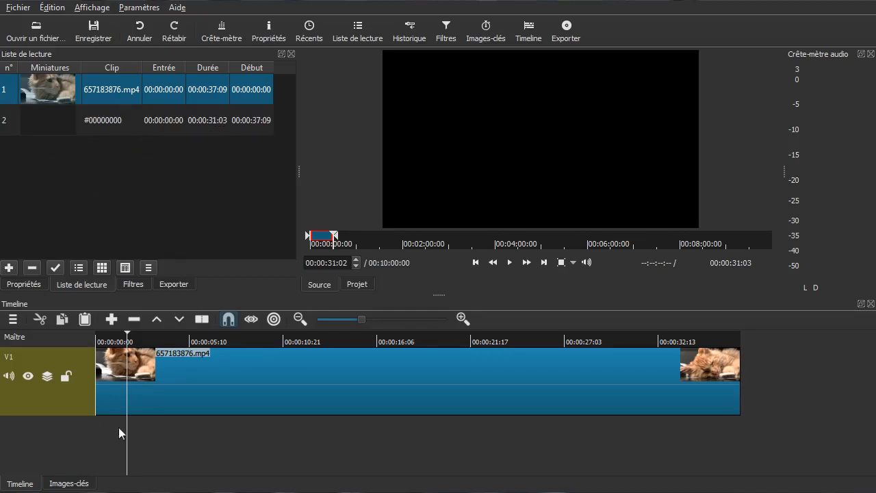
- Add a second video track to the timeline and place the #00000000 clip on V2
{"action": "left_click", "coordinate": [13, 319]}
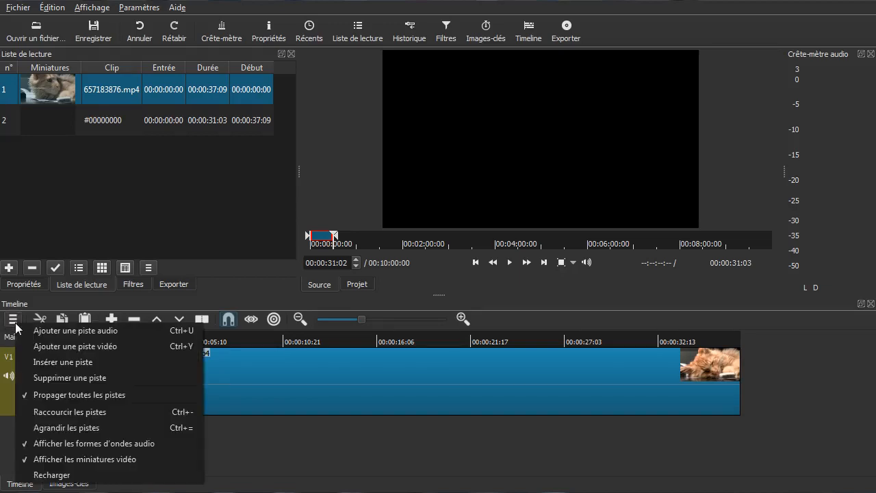
{"action": "left_click", "coordinate": [53, 345]}
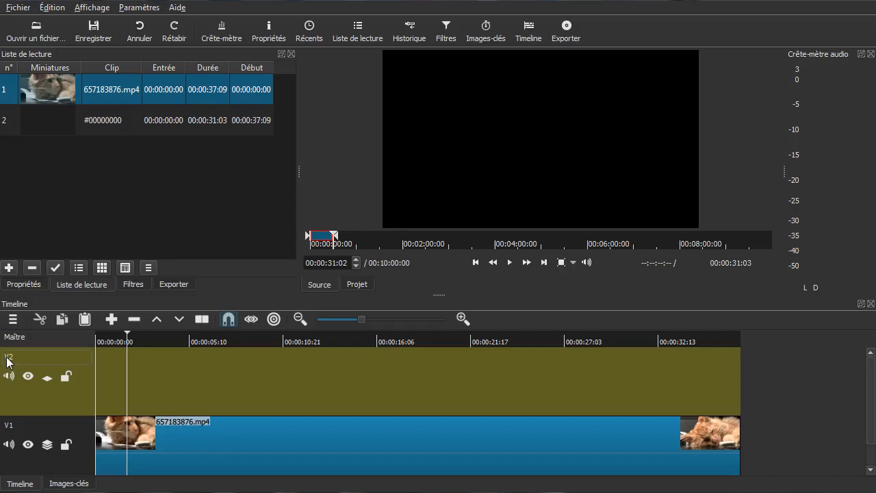
{"action": "left_click_drag", "start_coordinate": [65, 121], "coordinate": [178, 384]}
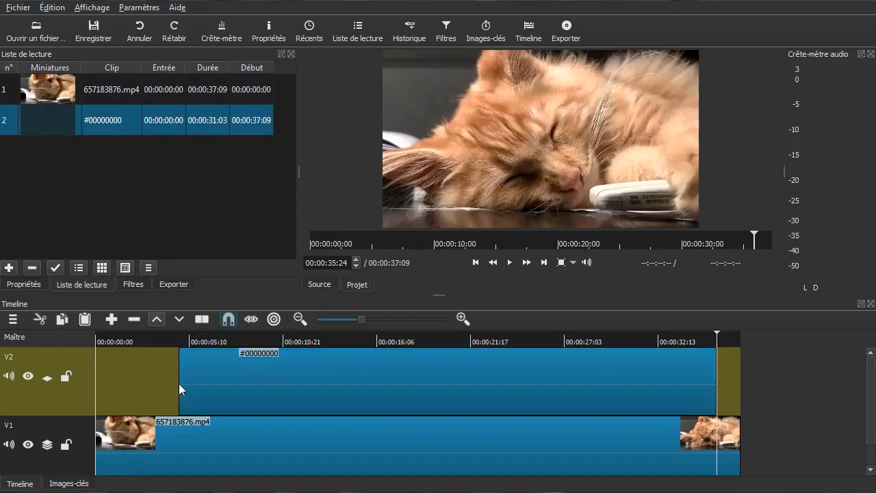
- Shift the #00000000 clip earlier on V2 and stretch its end so it spans most of the video below
{"action": "left_click_drag", "start_coordinate": [372, 381], "coordinate": [307, 385]}
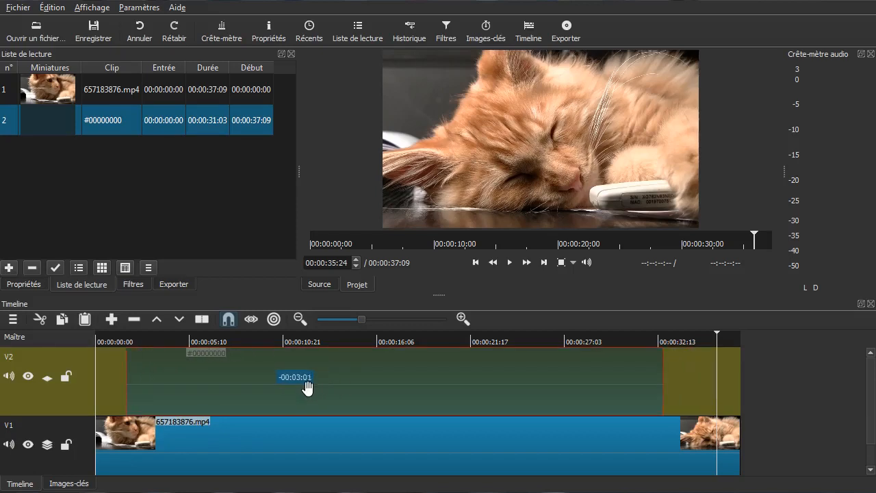
{"action": "left_click_drag", "start_coordinate": [126, 381], "coordinate": [43, 381]}
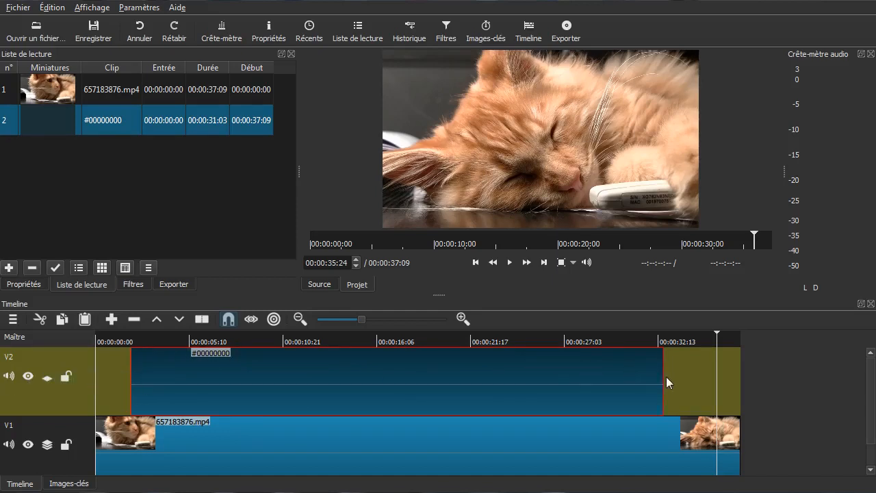
{"action": "left_click_drag", "start_coordinate": [662, 377], "coordinate": [724, 368]}
{"action": "mouse_move", "coordinate": [503, 372]}
{"action": "left_mouse_down"}
{"action": "mouse_move", "coordinate": [475, 376]}
{"action": "mouse_move", "coordinate": [487, 372]}
{"action": "left_mouse_up"}
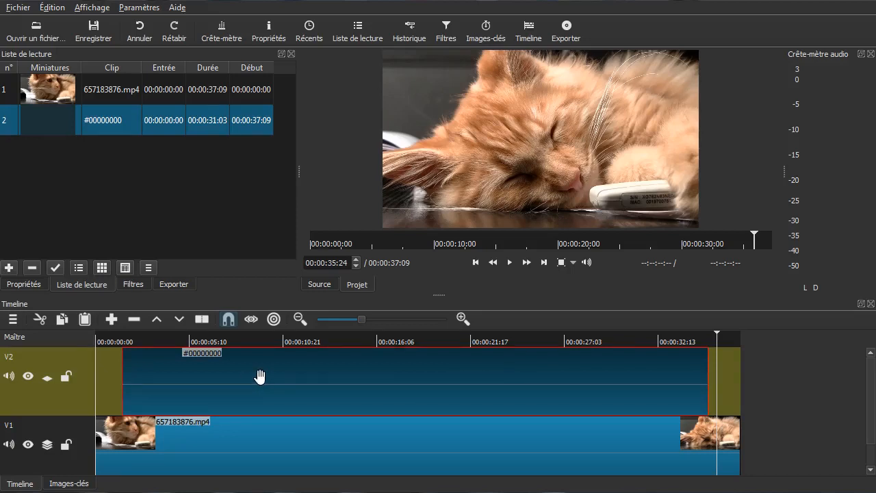
- Set the playhead to about 19 seconds and add the Texte video filter to the #00000000 clip on V2
{"action": "left_click", "coordinate": [131, 284]}
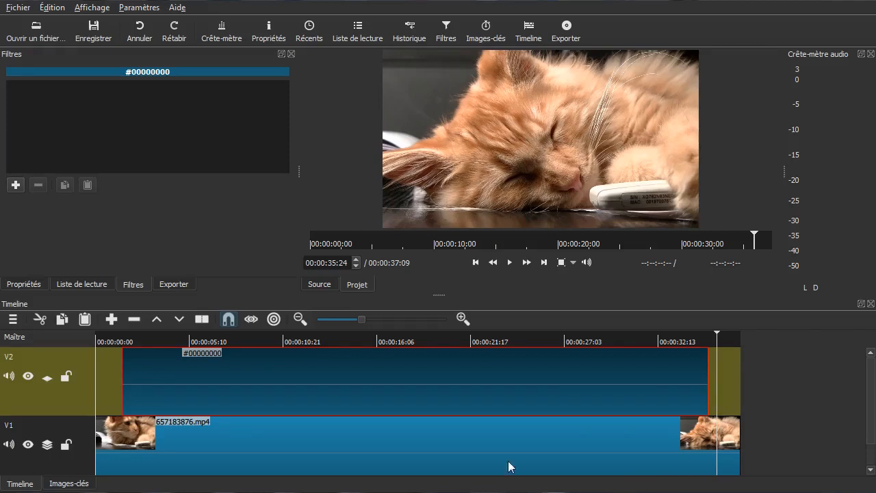
{"action": "left_click_drag", "start_coordinate": [724, 360], "coordinate": [427, 407]}
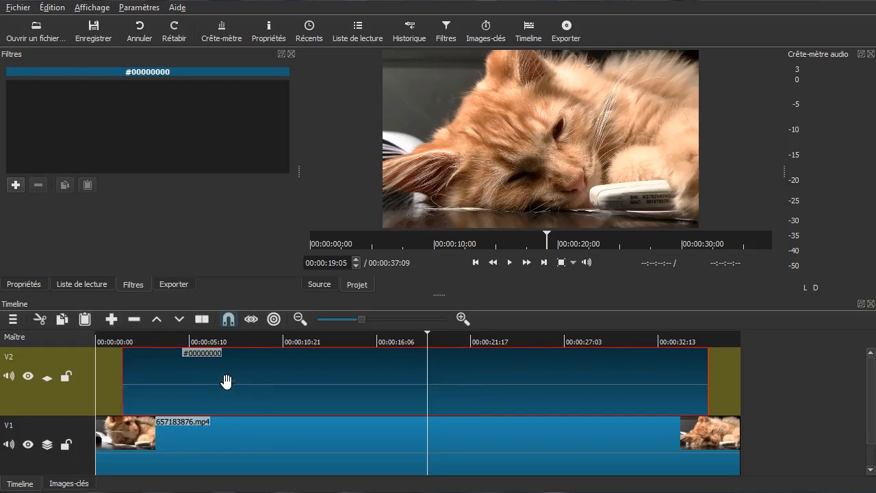
{"action": "left_click", "coordinate": [15, 185]}
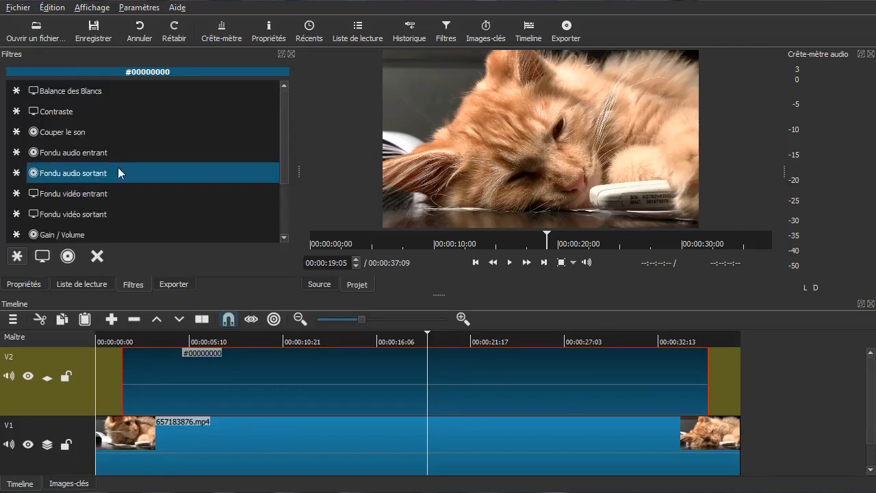
{"action": "left_click", "coordinate": [39, 257]}
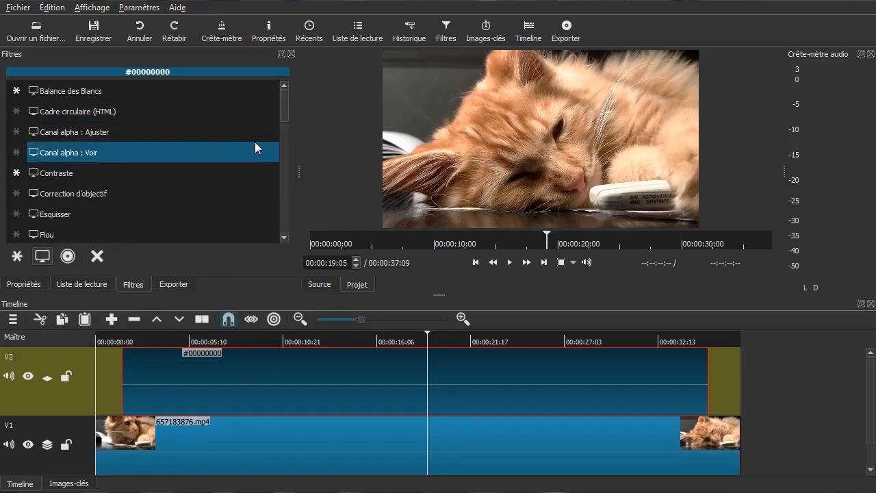
{"action": "left_click_drag", "start_coordinate": [285, 106], "coordinate": [299, 260]}
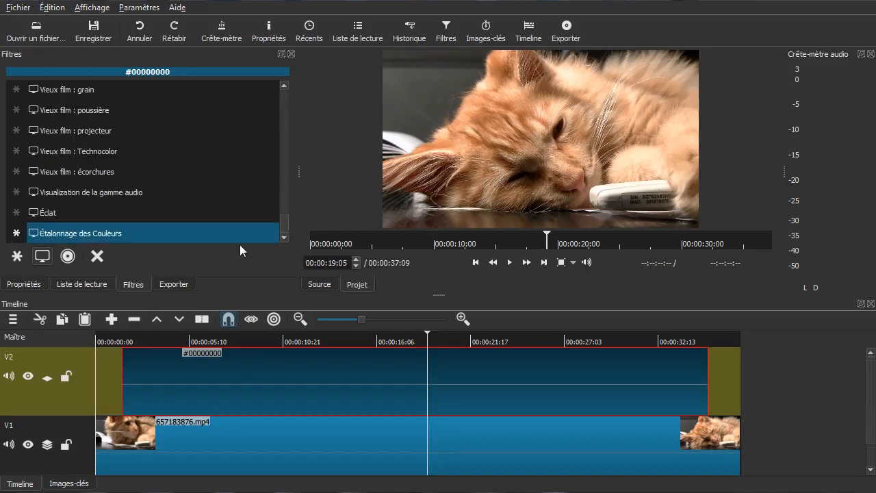
{"action": "left_click_drag", "start_coordinate": [282, 225], "coordinate": [291, 212]}
{"action": "left_click", "coordinate": [118, 136]}
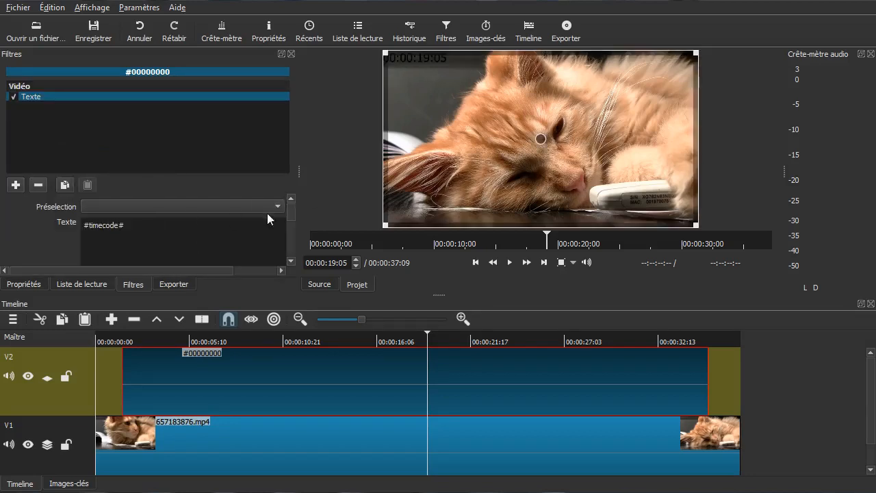
- Widen the filter settings area and heighten the upper workspace to show more text options
{"action": "left_click_drag", "start_coordinate": [300, 173], "coordinate": [339, 175]}
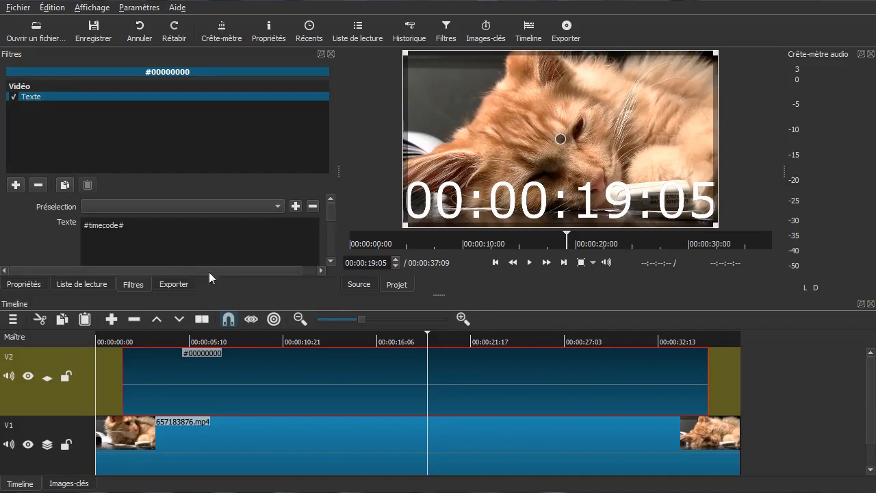
{"action": "left_click_drag", "start_coordinate": [441, 295], "coordinate": [441, 306]}
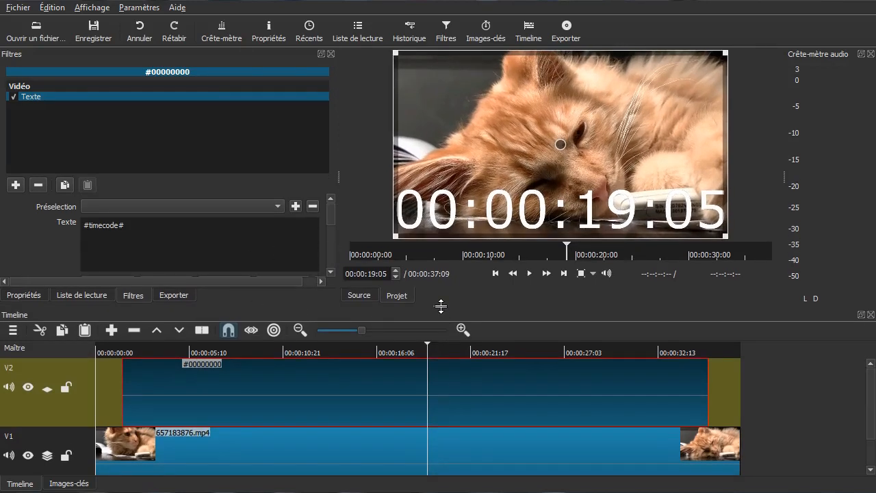
{"action": "mouse_move", "coordinate": [784, 172]}
{"action": "left_mouse_down"}
{"action": "mouse_move", "coordinate": [800, 174]}
{"action": "mouse_move", "coordinate": [786, 177]}
{"action": "left_mouse_up"}
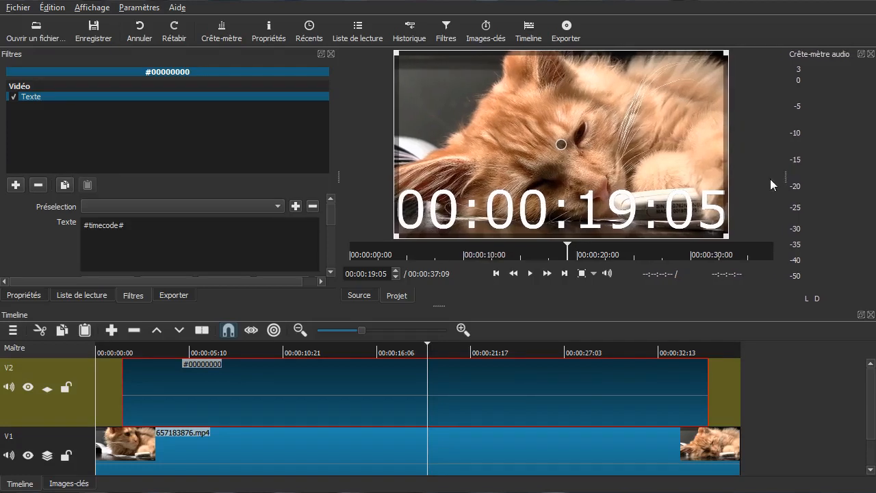
{"action": "left_click_drag", "start_coordinate": [338, 172], "coordinate": [362, 175]}
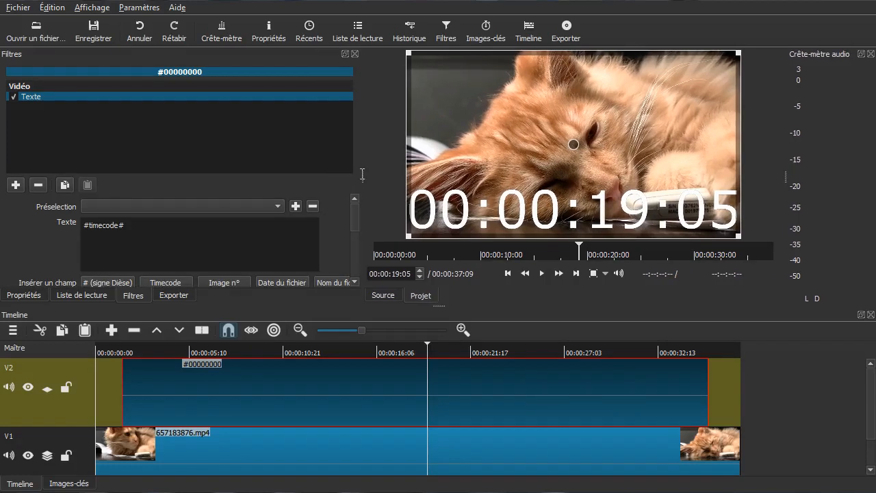
- Replace the timecode text with "Du texte", and shrink its frame and move it to the upper part of the picture
{"action": "left_click_drag", "start_coordinate": [137, 230], "coordinate": [35, 229]}
{"action": "key", "text": "ctrl+a"}
{"action": "type", "text": "Du tex"}
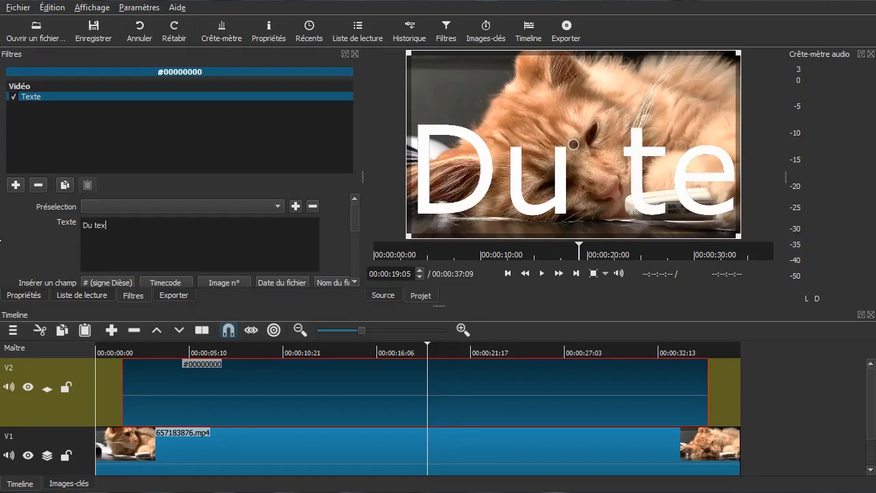
{"action": "type", "text": "te"}
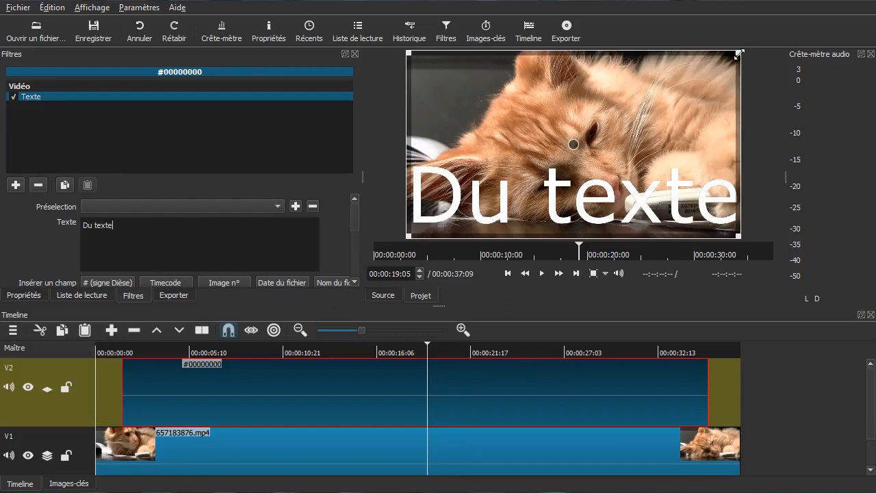
{"action": "left_click_drag", "start_coordinate": [739, 54], "coordinate": [609, 190]}
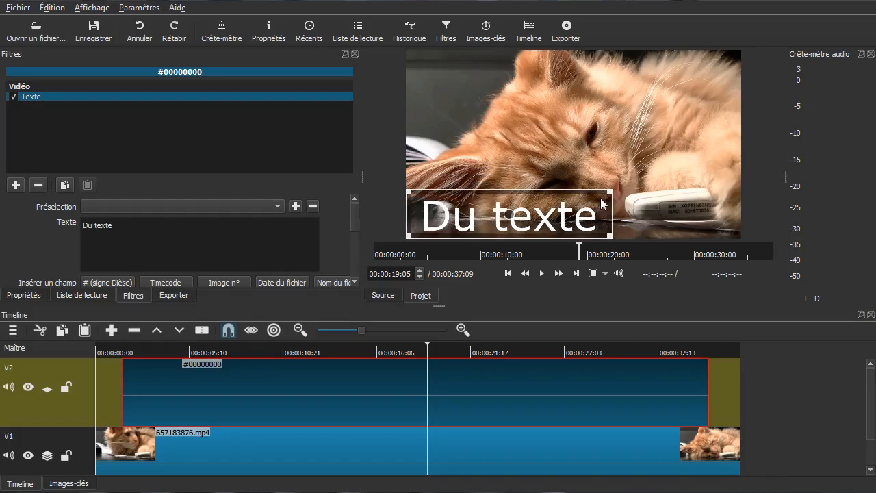
{"action": "left_click_drag", "start_coordinate": [502, 212], "coordinate": [535, 98]}
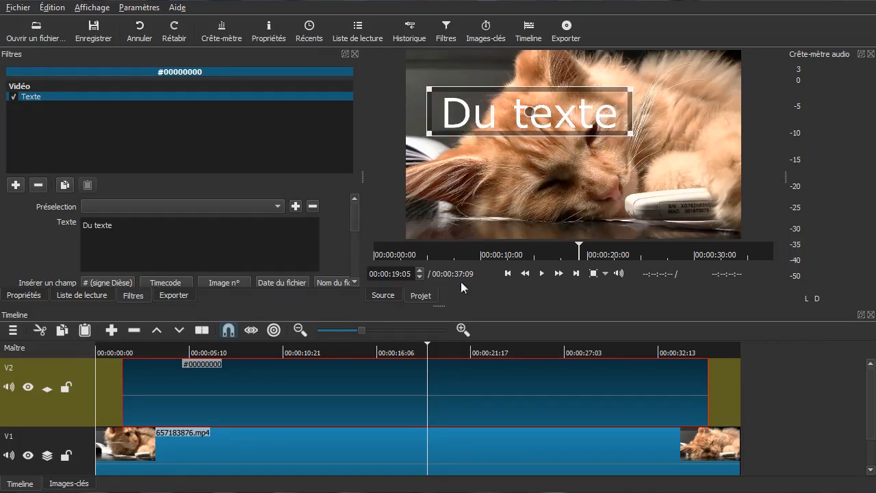
- Set the text font to Open Sans, style Gras, size 24, and move the text frame to the picture's lower-left area
{"action": "left_click_drag", "start_coordinate": [356, 224], "coordinate": [350, 242]}
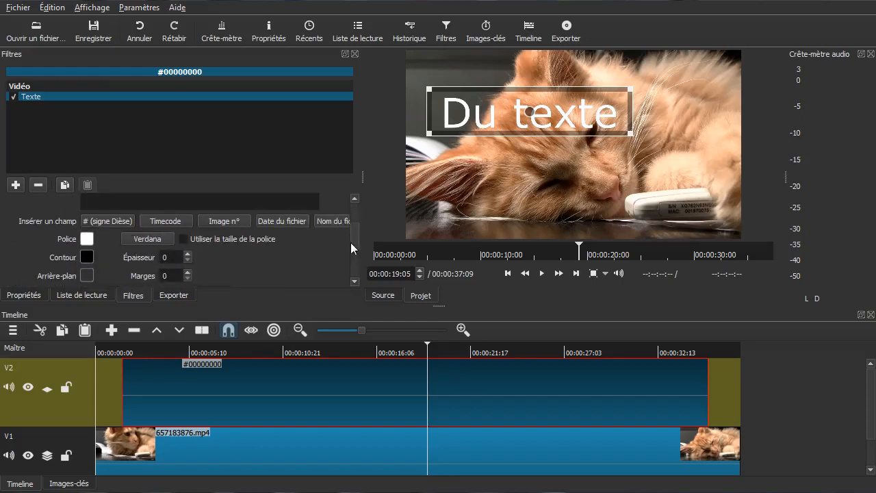
{"action": "left_click", "coordinate": [148, 258]}
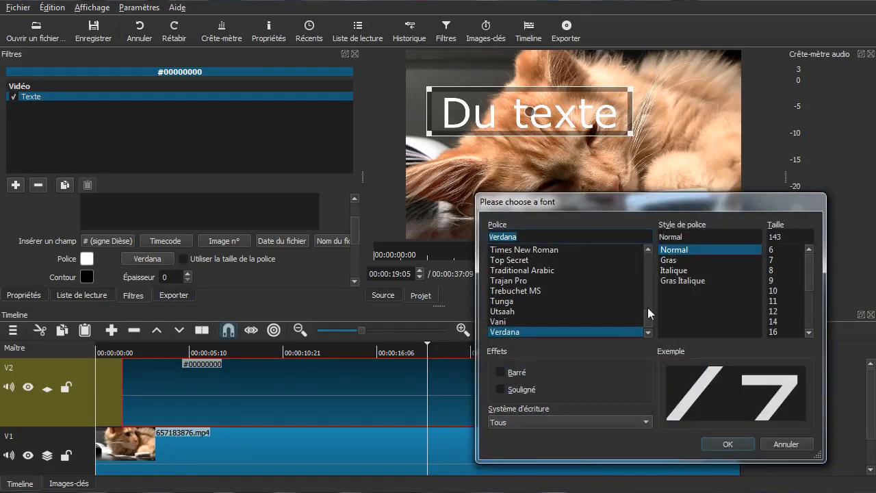
{"action": "left_click_drag", "start_coordinate": [649, 321], "coordinate": [643, 303]}
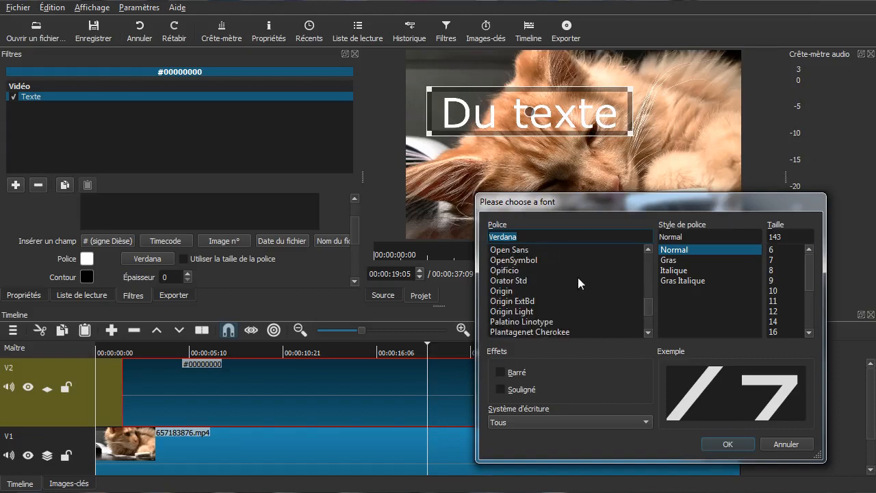
{"action": "left_click", "coordinate": [507, 252]}
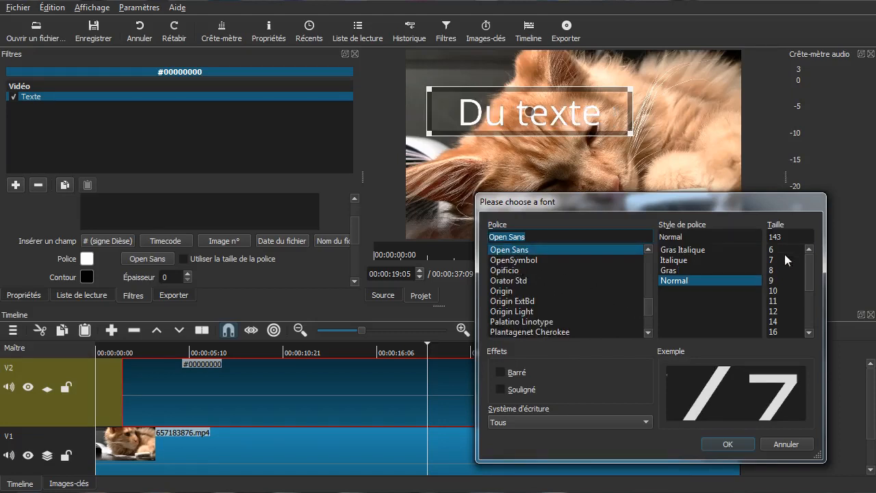
{"action": "left_click_drag", "start_coordinate": [808, 281], "coordinate": [810, 298]}
{"action": "left_click", "coordinate": [777, 301]}
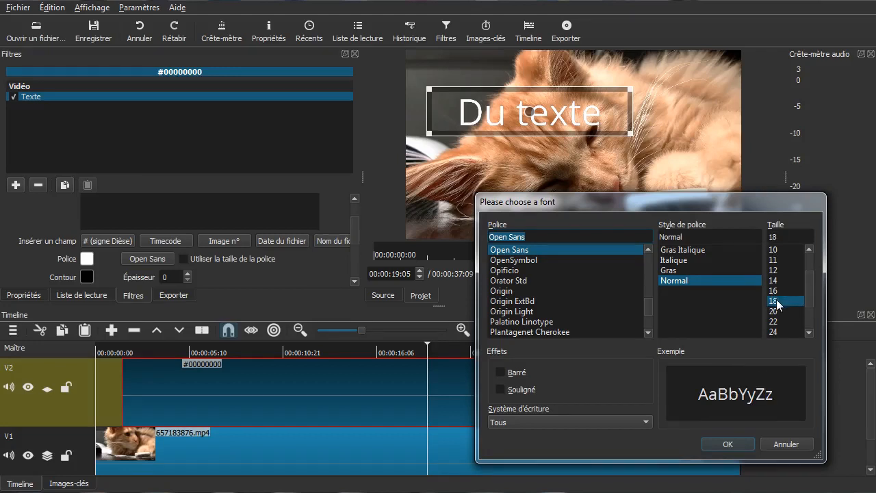
{"action": "left_click", "coordinate": [774, 322]}
{"action": "left_click", "coordinate": [774, 332]}
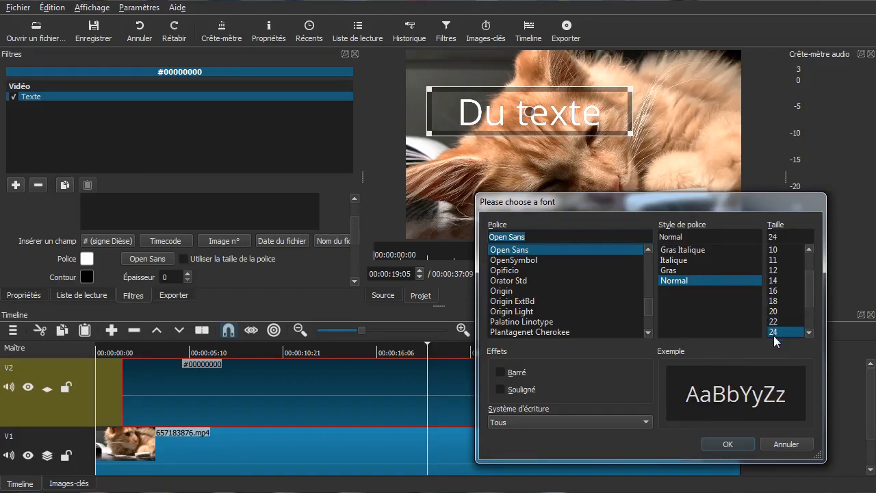
{"action": "left_click_drag", "start_coordinate": [810, 292], "coordinate": [807, 300]}
{"action": "left_click", "coordinate": [662, 271]}
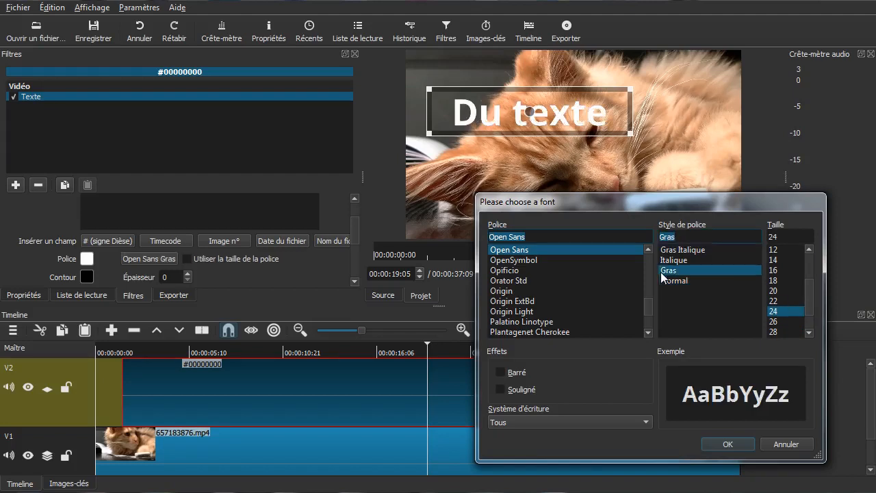
{"action": "left_click", "coordinate": [719, 445]}
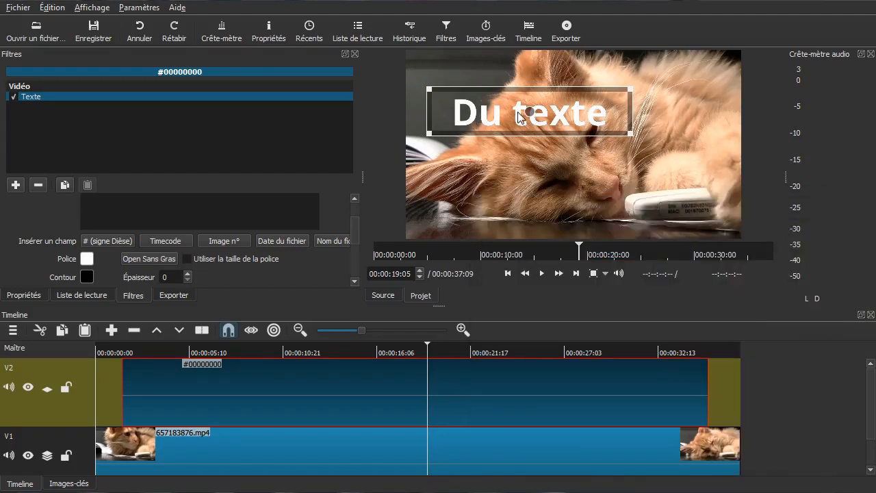
{"action": "left_click_drag", "start_coordinate": [533, 112], "coordinate": [511, 218]}
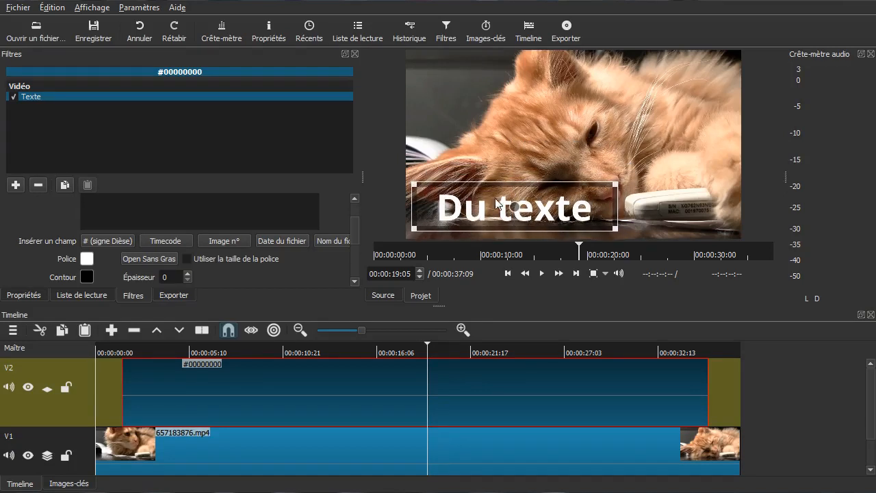
- Try an orange colour for the text
{"action": "left_click", "coordinate": [88, 260]}
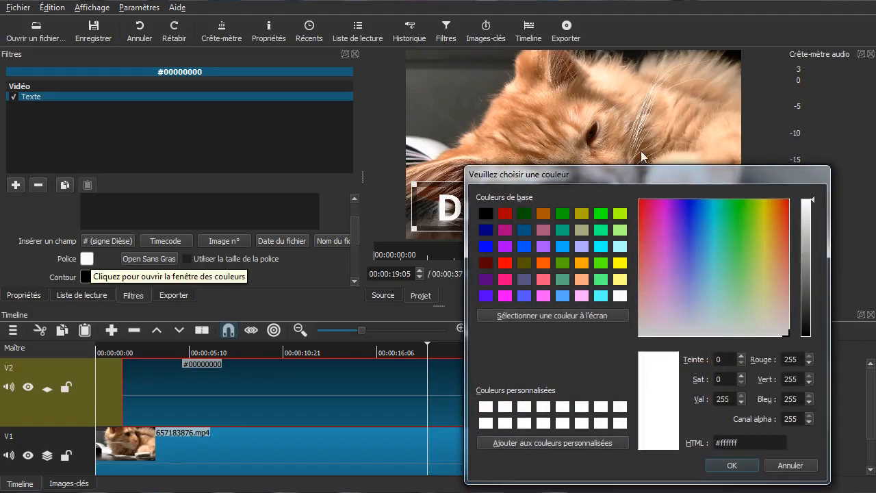
{"action": "left_click_drag", "start_coordinate": [617, 171], "coordinate": [628, 155]}
{"action": "left_click_drag", "start_coordinate": [707, 204], "coordinate": [788, 169]}
{"action": "left_click", "coordinate": [744, 446]}
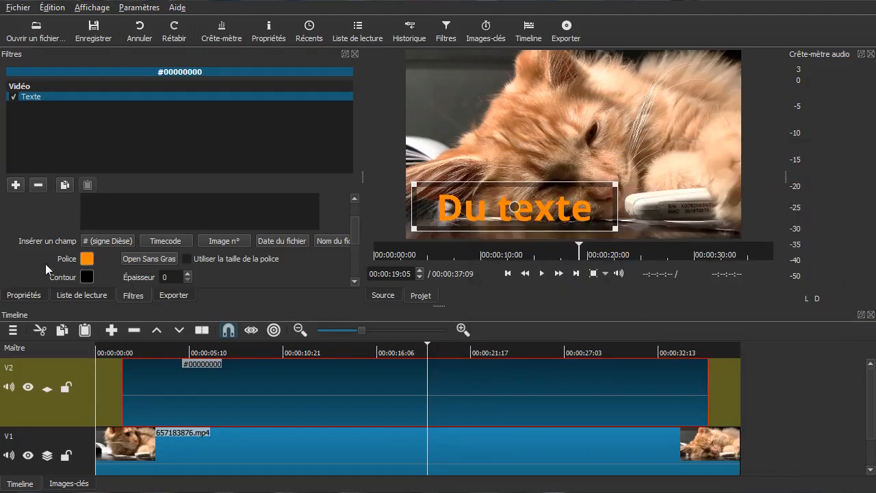
- Restore the text colour to white, #ffffff
{"action": "left_click", "coordinate": [86, 258]}
{"action": "left_click", "coordinate": [791, 211]}
{"action": "left_click_drag", "start_coordinate": [795, 216], "coordinate": [543, 427]}
{"action": "left_click", "coordinate": [719, 470]}
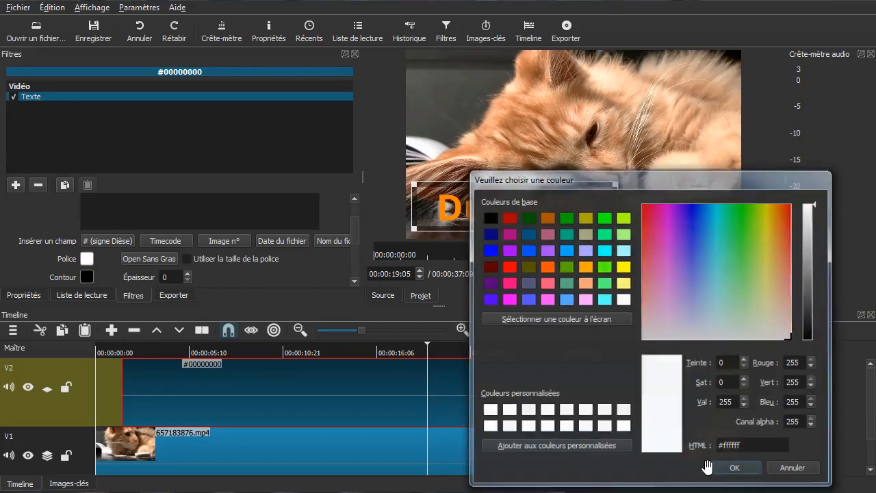
- Set the text's outline colour to the blue #1a0ddd
{"action": "left_click", "coordinate": [87, 277]}
{"action": "left_click_drag", "start_coordinate": [714, 250], "coordinate": [687, 210]}
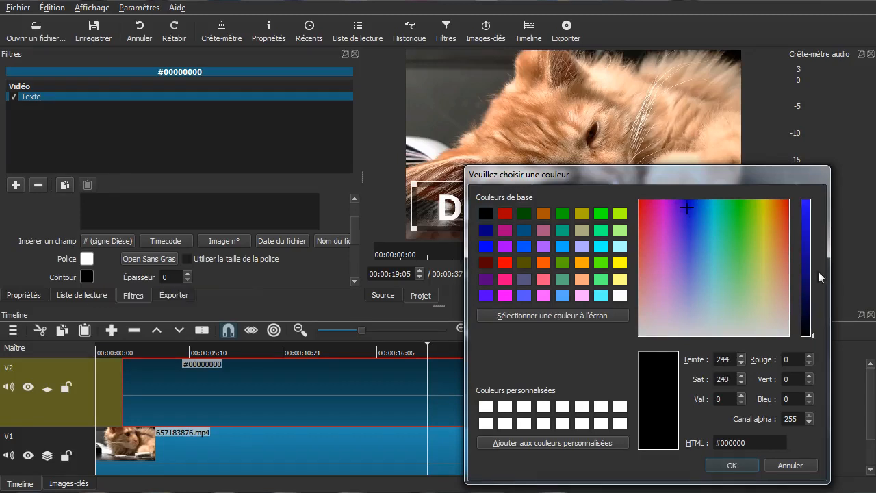
{"action": "left_click", "coordinate": [808, 220]}
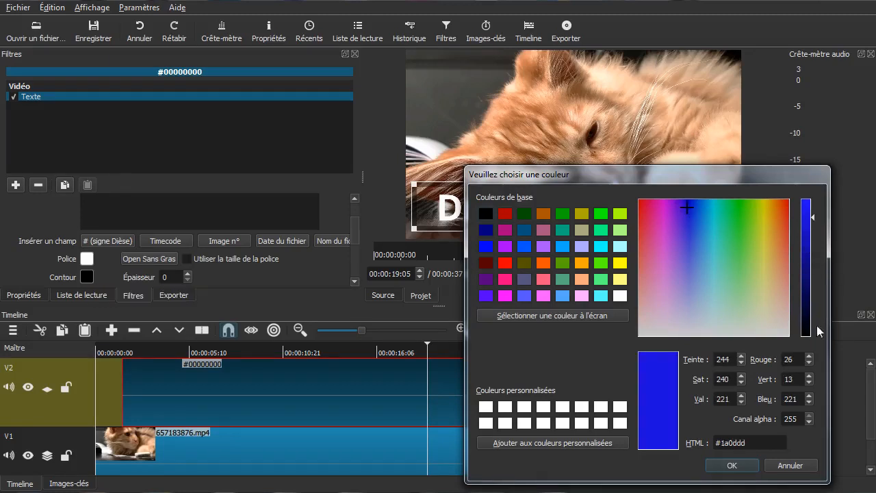
{"action": "left_click", "coordinate": [732, 466]}
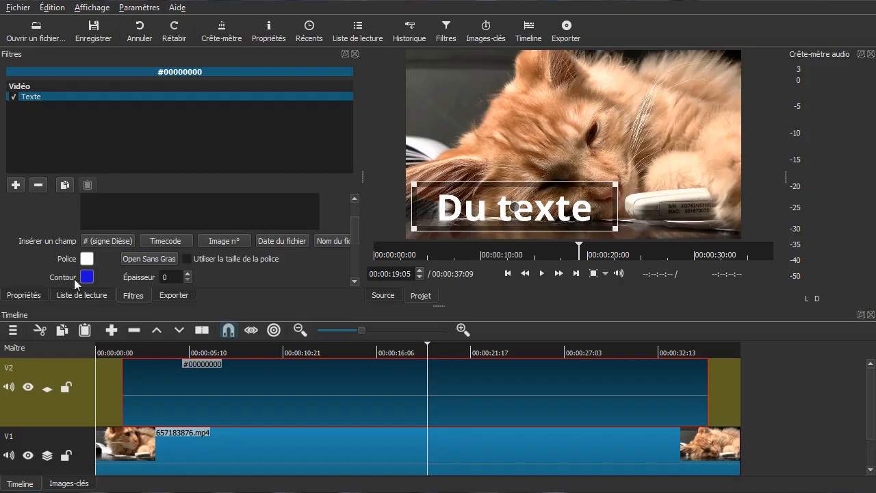
- Raise the text's outline thickness to 17
{"action": "left_click", "coordinate": [188, 273]}
{"action": "left_click", "coordinate": [189, 273]}
{"action": "left_click", "coordinate": [189, 273]}
{"action": "left_click", "coordinate": [189, 273]}
{"action": "left_click", "coordinate": [188, 273]}
{"action": "left_click", "coordinate": [189, 273]}
{"action": "left_click", "coordinate": [188, 273]}
{"action": "left_click", "coordinate": [188, 272]}
{"action": "left_click", "coordinate": [189, 272]}
{"action": "left_click", "coordinate": [189, 272]}
{"action": "left_click", "coordinate": [189, 273]}
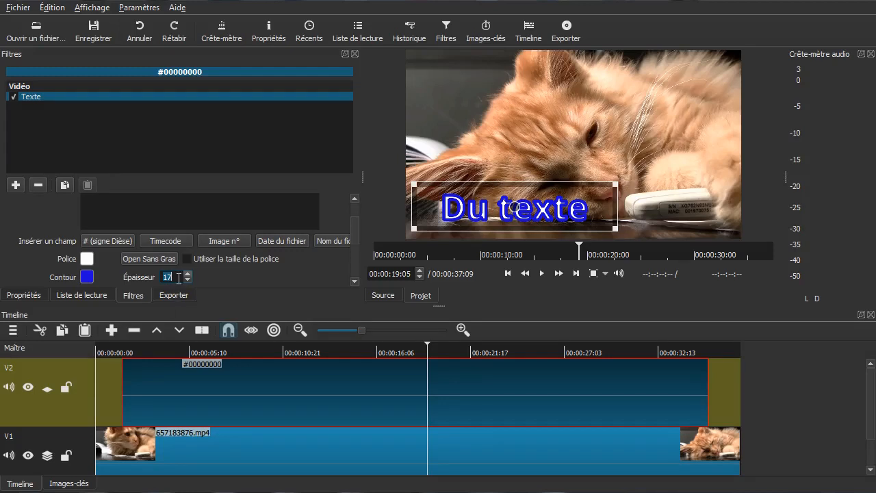
- Reset the outline thickness to 0 and the outline colour to black
{"action": "type", "text": "0"}
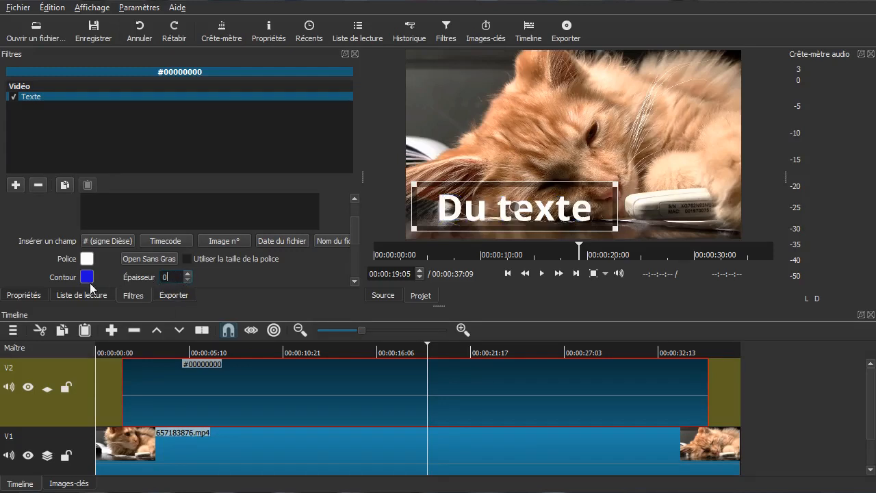
{"action": "left_click", "coordinate": [86, 279]}
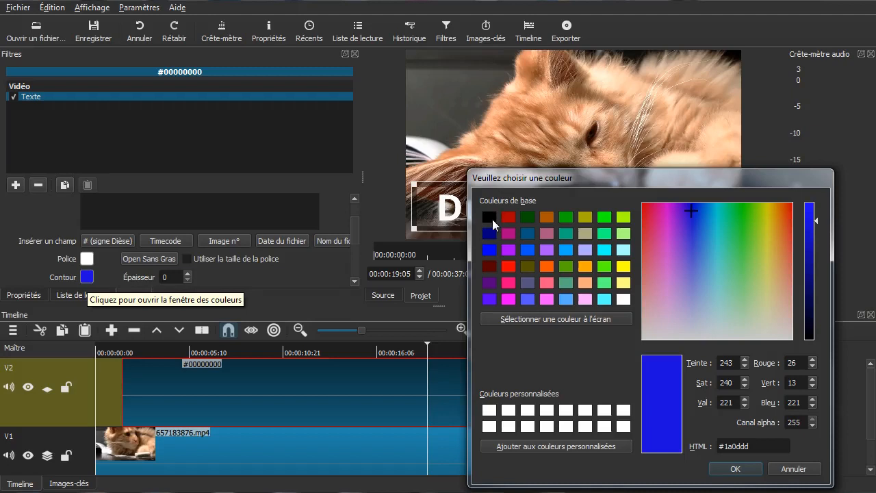
{"action": "left_click", "coordinate": [489, 217]}
{"action": "left_click", "coordinate": [735, 469]}
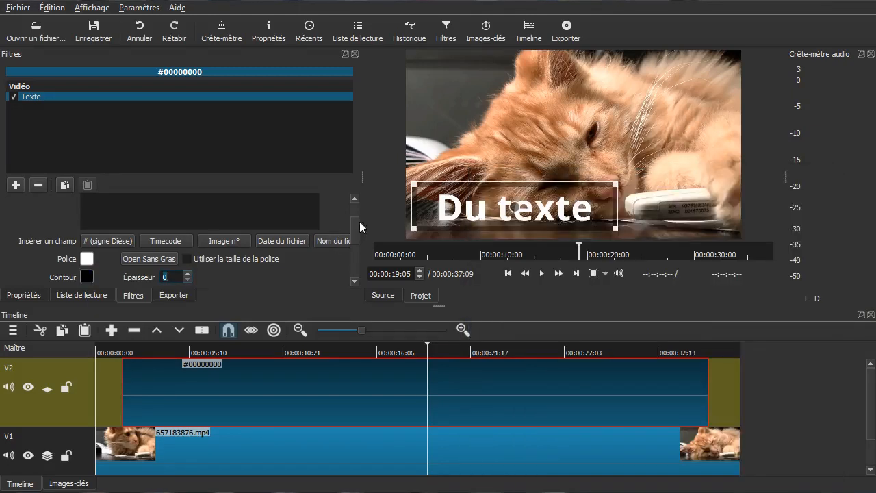
- Examine the text filter's background, position, size and alignment settings
{"action": "left_click_drag", "start_coordinate": [358, 225], "coordinate": [354, 247]}
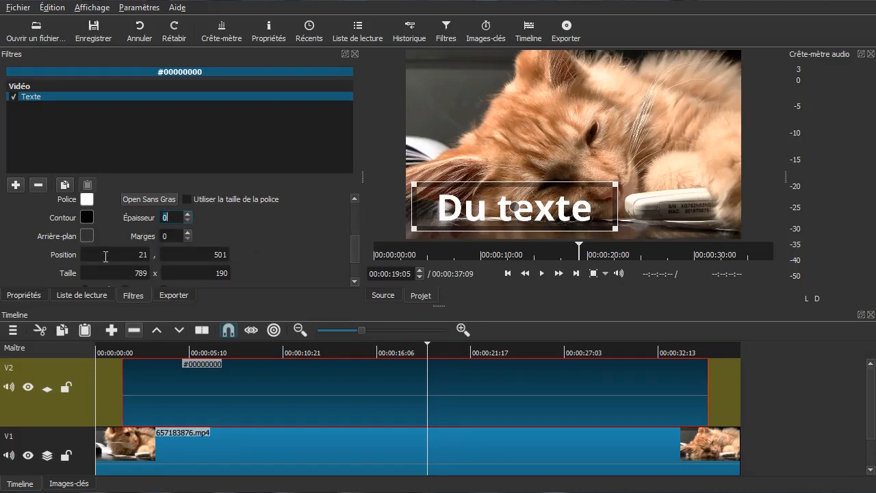
{"action": "left_click_drag", "start_coordinate": [353, 238], "coordinate": [358, 254]}
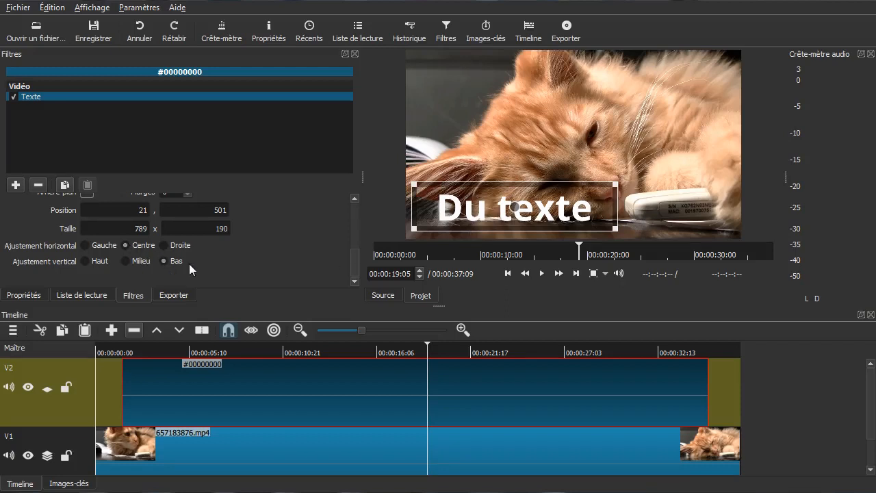
- Move the "Du texte" text box down into the lower-left corner of the video frame
{"action": "left_click_drag", "start_coordinate": [358, 266], "coordinate": [374, 206]}
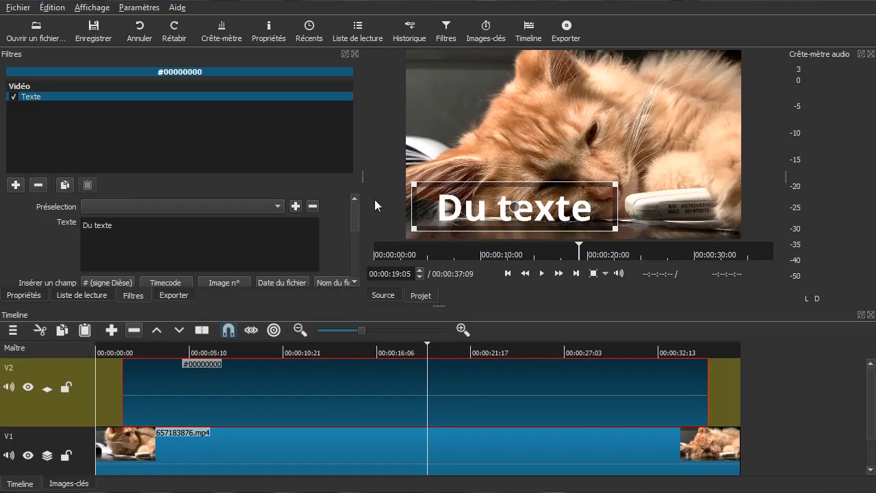
{"action": "mouse_move", "coordinate": [518, 208]}
{"action": "left_mouse_down"}
{"action": "mouse_move", "coordinate": [528, 85]}
{"action": "mouse_move", "coordinate": [616, 141]}
{"action": "mouse_move", "coordinate": [506, 211]}
{"action": "left_mouse_up"}
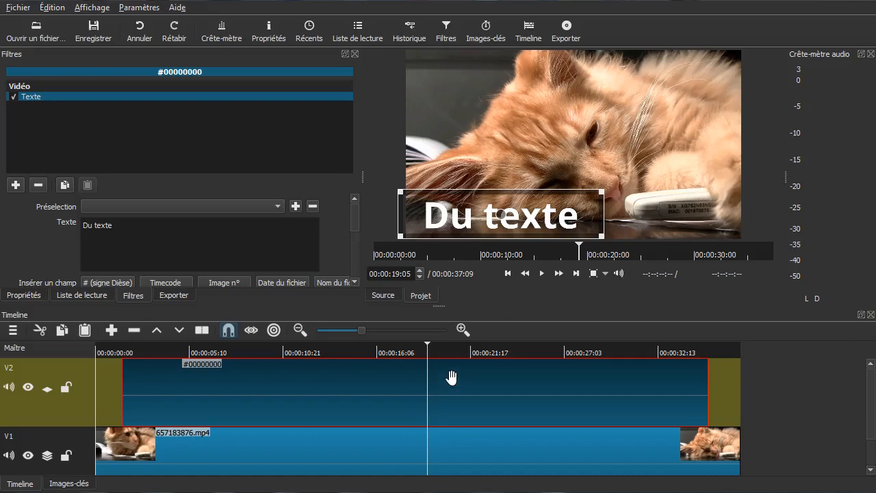
{"action": "mouse_move", "coordinate": [436, 308]}
{"action": "left_mouse_down"}
{"action": "mouse_move", "coordinate": [437, 291]}
{"action": "mouse_move", "coordinate": [439, 306]}
{"action": "left_mouse_up"}
- Play the timeline around the start and the end of the V2 text clip to check when the text shows
{"action": "left_click_drag", "start_coordinate": [428, 347], "coordinate": [105, 373]}
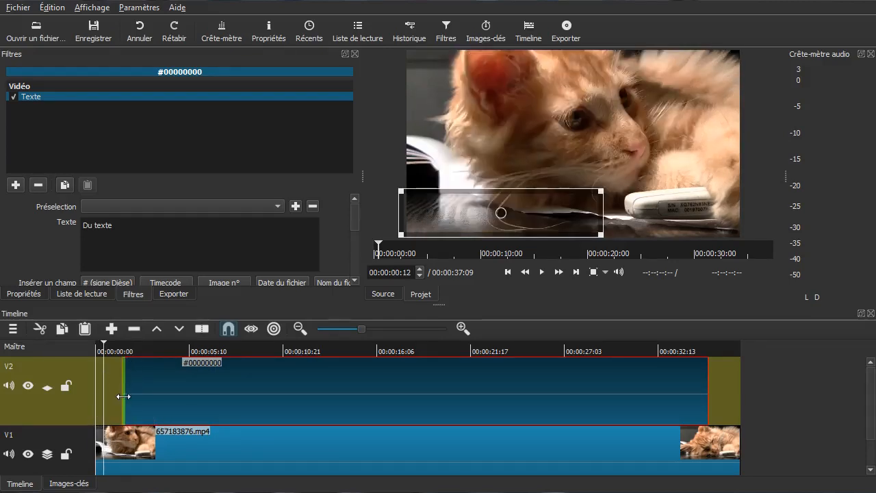
{"action": "key", "text": "space"}
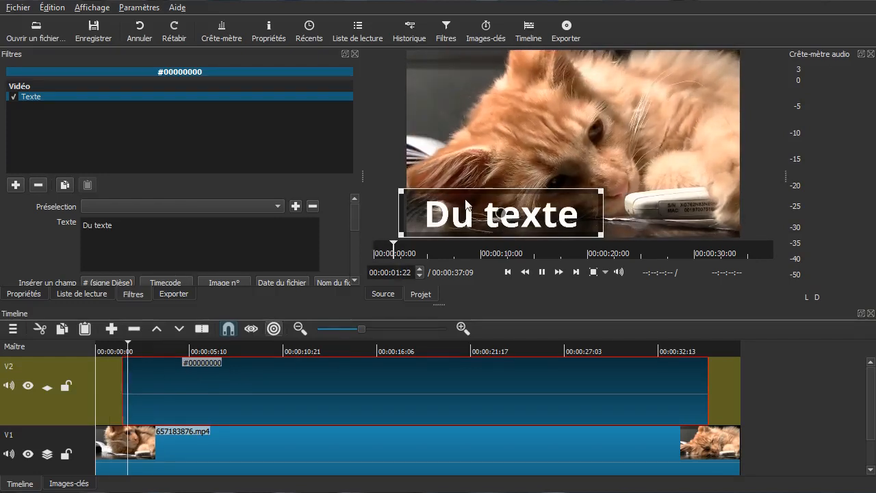
{"action": "key", "text": "space"}
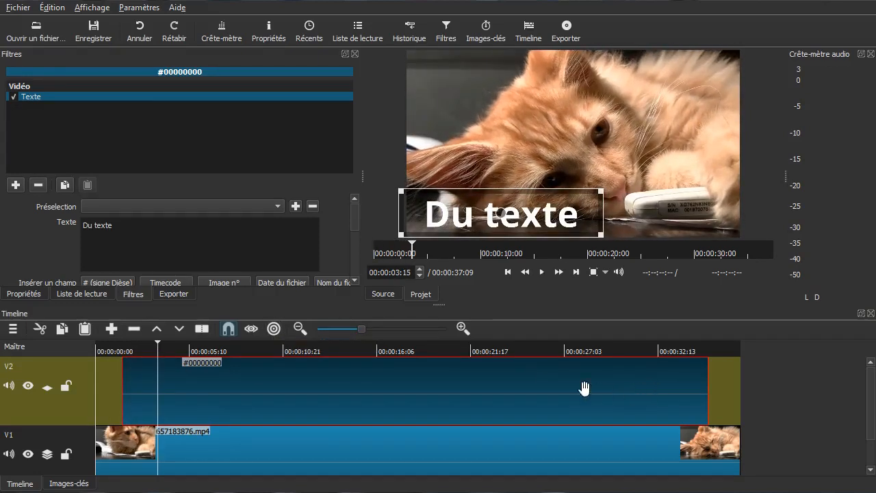
{"action": "left_click_drag", "start_coordinate": [479, 346], "coordinate": [687, 346]}
{"action": "key", "text": "space"}
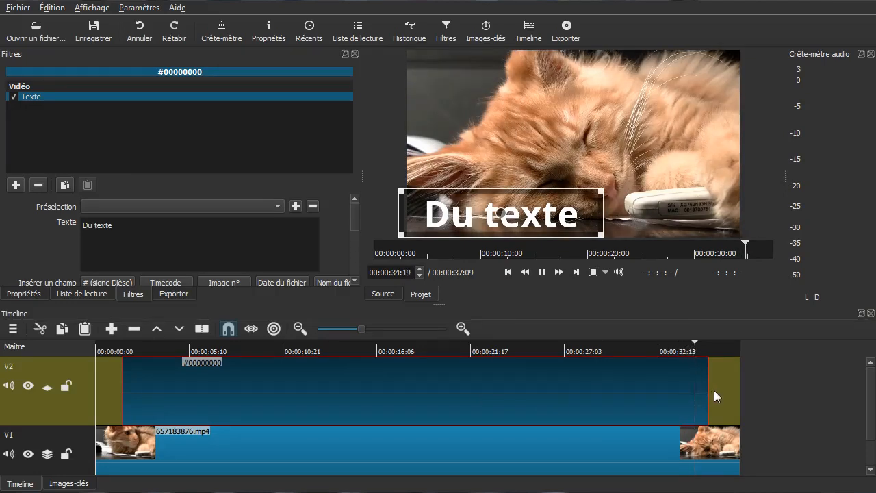
{"action": "key", "text": "space"}
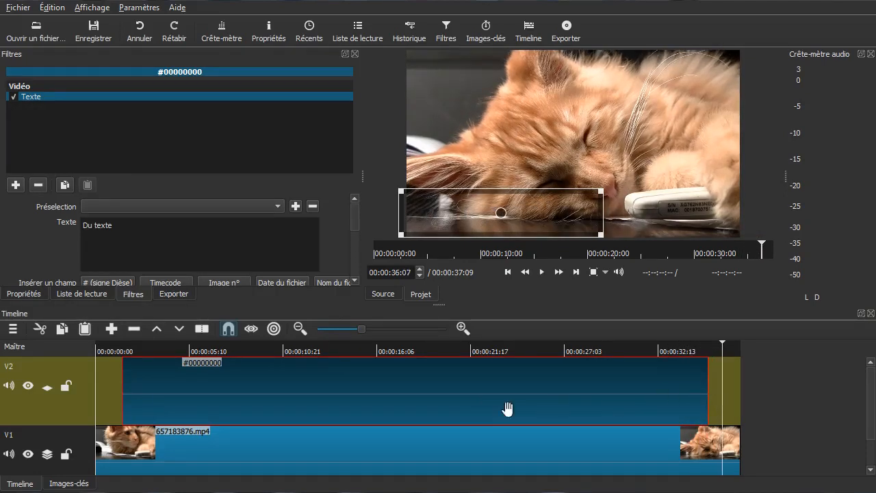
- Split the V2 text clip at 00:00:09:14 and give the second part the text "Un autre texte" in the frame's upper right
{"action": "left_click_drag", "start_coordinate": [600, 351], "coordinate": [261, 356]}
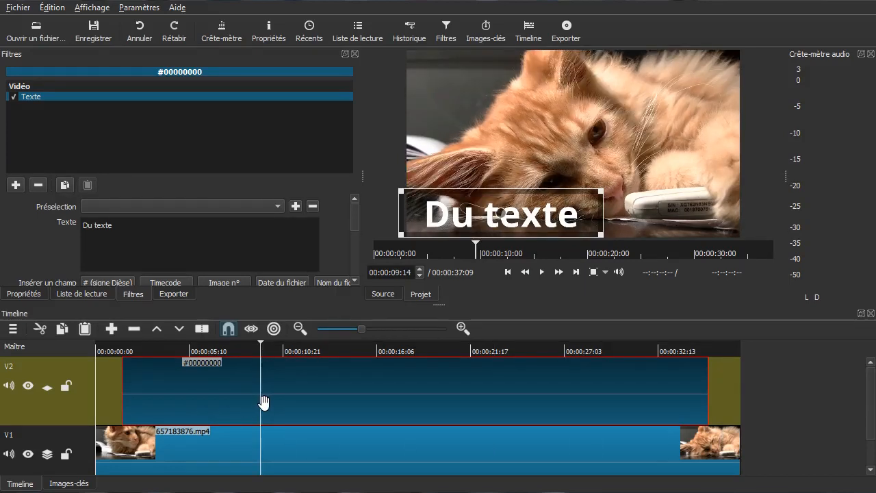
{"action": "key", "text": "s"}
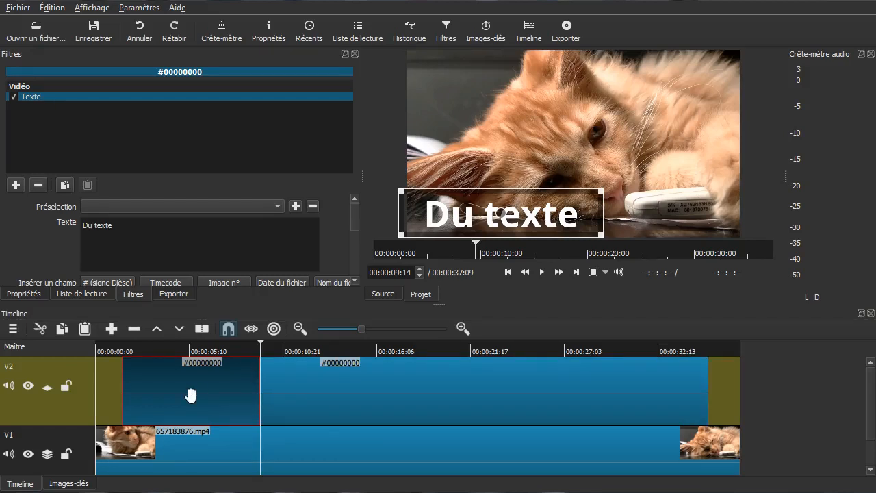
{"action": "left_click", "coordinate": [391, 383]}
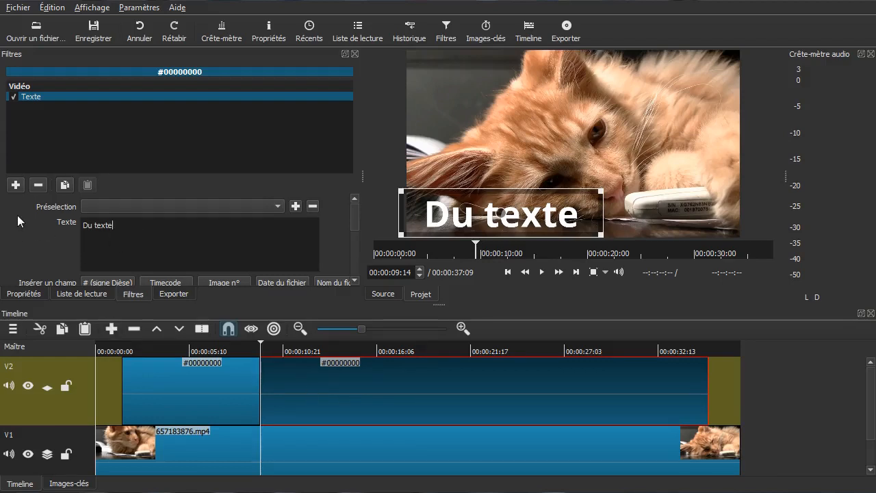
{"action": "key", "text": "ctrl+a"}
{"action": "type", "text": "Un autre texte"}
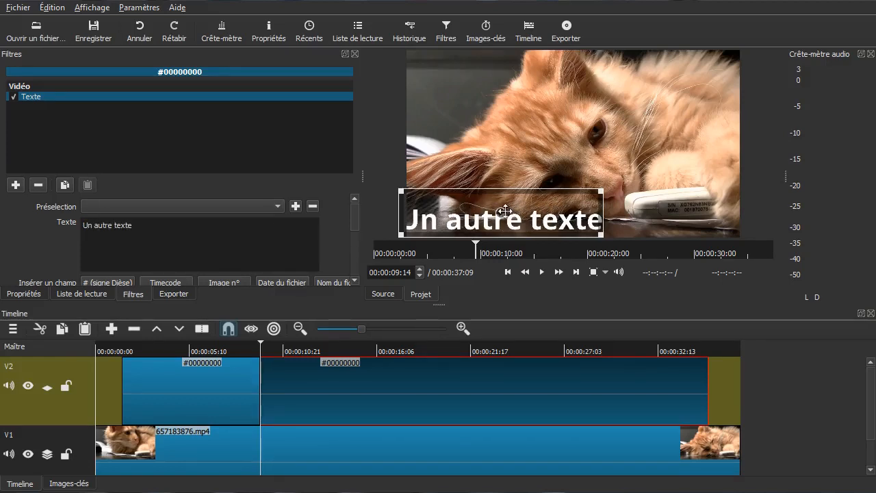
{"action": "left_click_drag", "start_coordinate": [504, 211], "coordinate": [621, 82]}
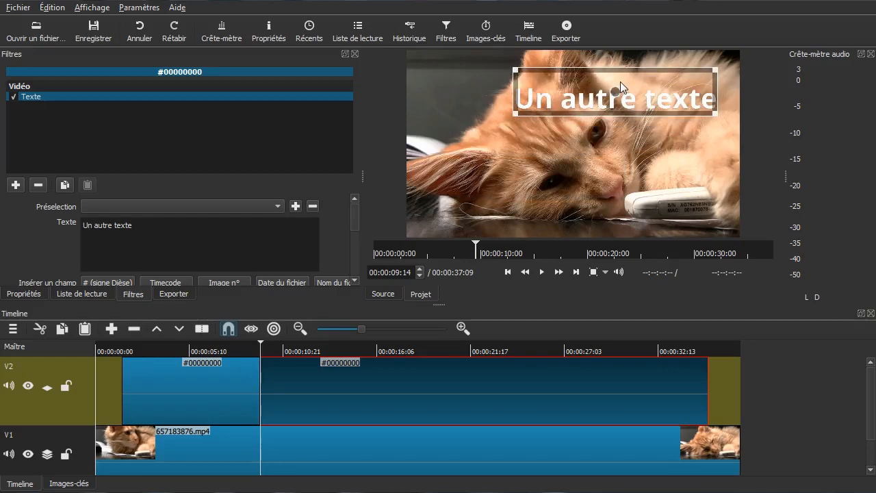
- Split the second text clip at 00:00:22:02 and give its last part the text "Encore un autre texte" in the frame's lower right
{"action": "left_click_drag", "start_coordinate": [266, 349], "coordinate": [478, 345]}
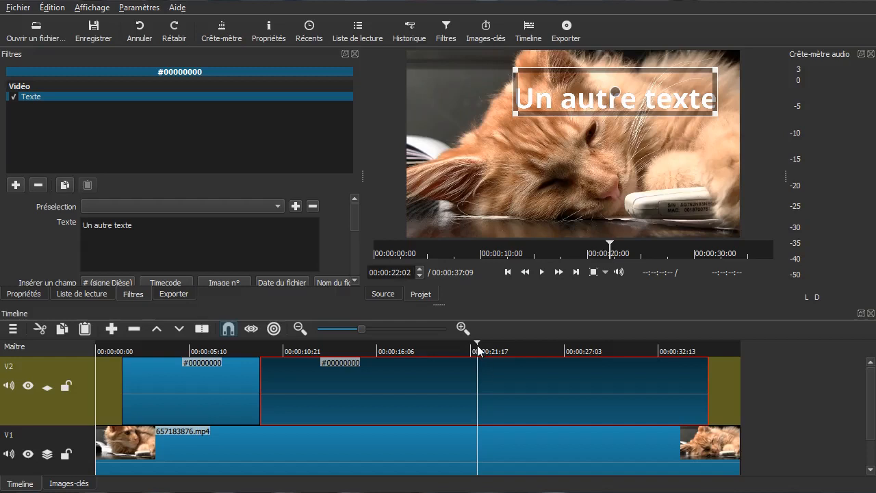
{"action": "key", "text": "s"}
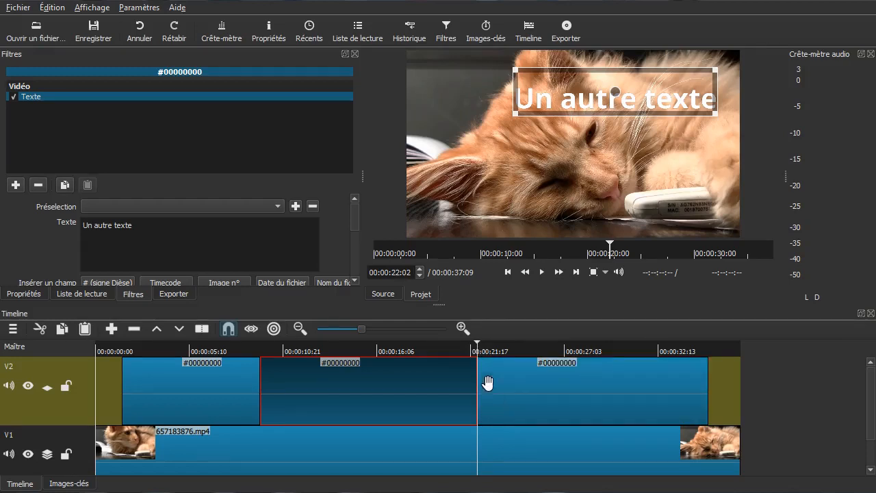
{"action": "left_click", "coordinate": [542, 389]}
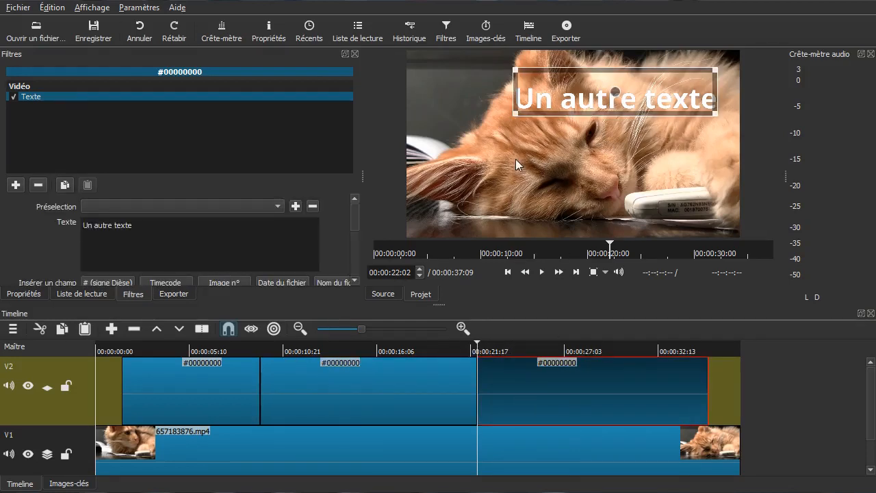
{"action": "key", "text": "ctrl+a"}
{"action": "key", "text": "BackSpace"}
{"action": "type", "text": "Encore un autre texte"}
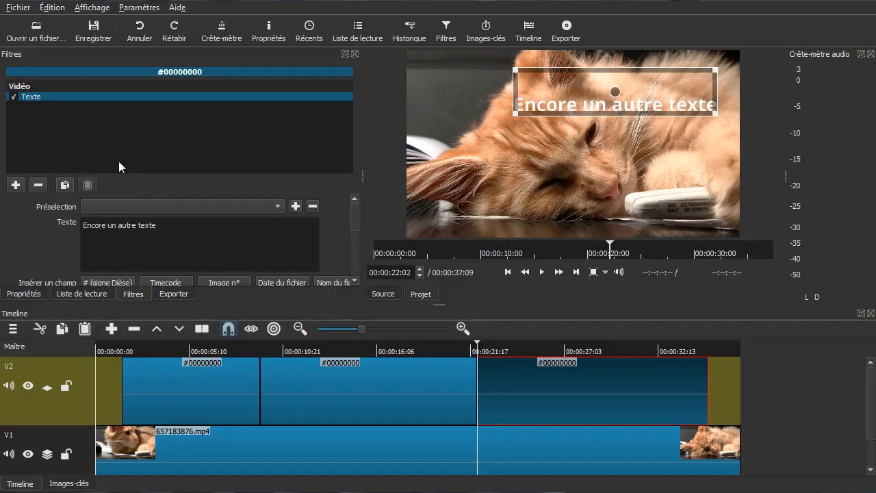
{"action": "left_click_drag", "start_coordinate": [614, 91], "coordinate": [607, 224]}
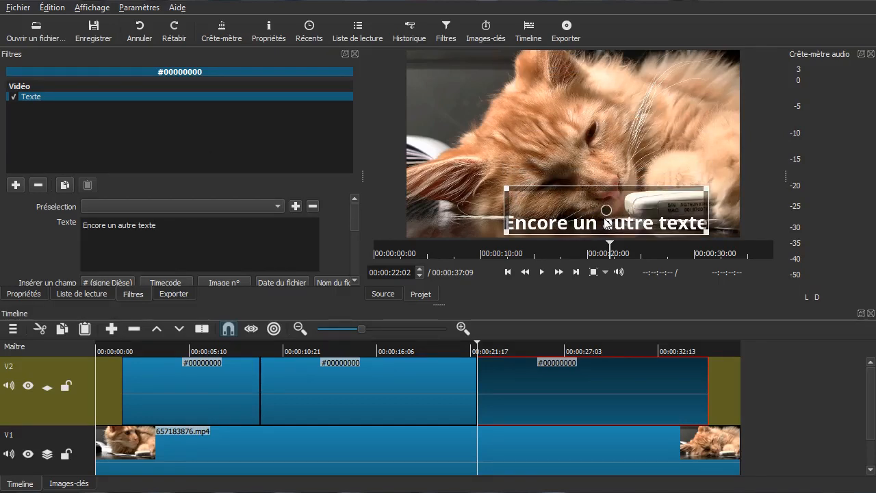
- Play the timeline to review the succession of the three texts
{"action": "mouse_move", "coordinate": [113, 408]}
{"action": "left_mouse_down"}
{"action": "mouse_move", "coordinate": [92, 407]}
{"action": "mouse_move", "coordinate": [110, 394]}
{"action": "left_mouse_up"}
{"action": "key", "text": "space"}
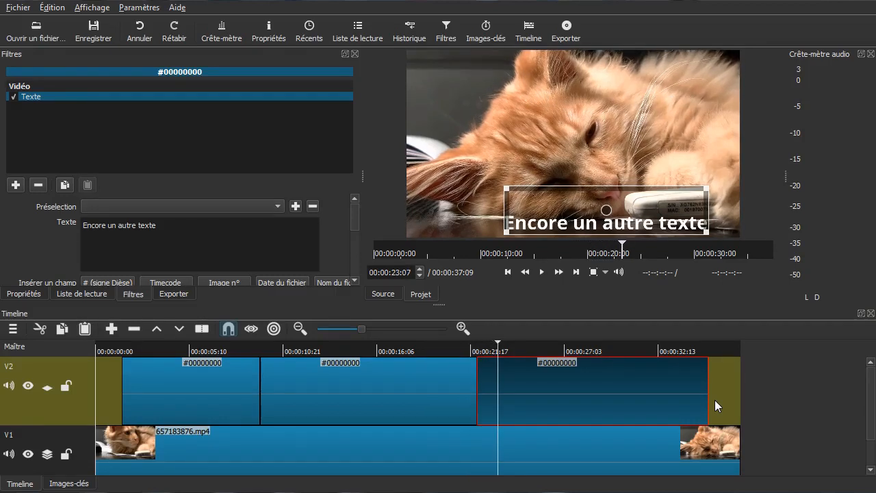
{"action": "left_click", "coordinate": [715, 378]}
- Add a Fondu vidéo entrant filter to the first V2 text clip, adjusting opacity instead of fading to black
{"action": "left_click_drag", "start_coordinate": [507, 345], "coordinate": [149, 349]}
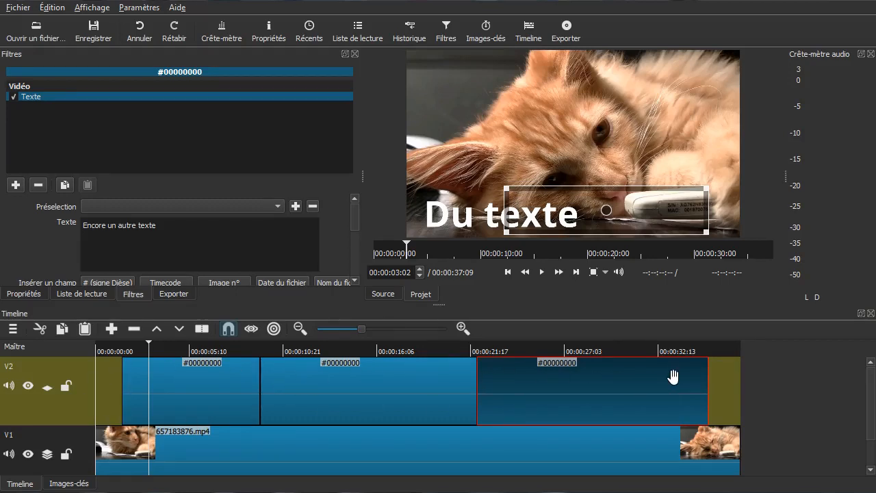
{"action": "left_click", "coordinate": [181, 376]}
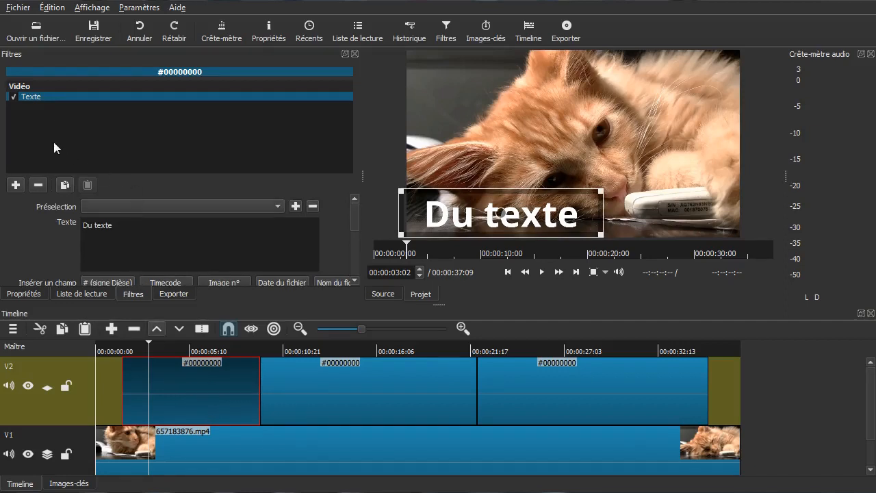
{"action": "left_click", "coordinate": [15, 185]}
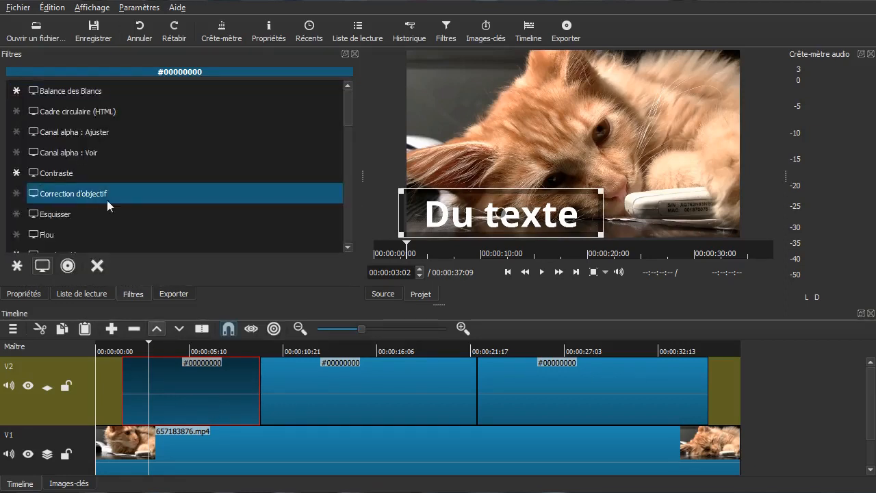
{"action": "scroll", "coordinate": [184, 205], "scroll_direction": "down", "scroll_amount": 3}
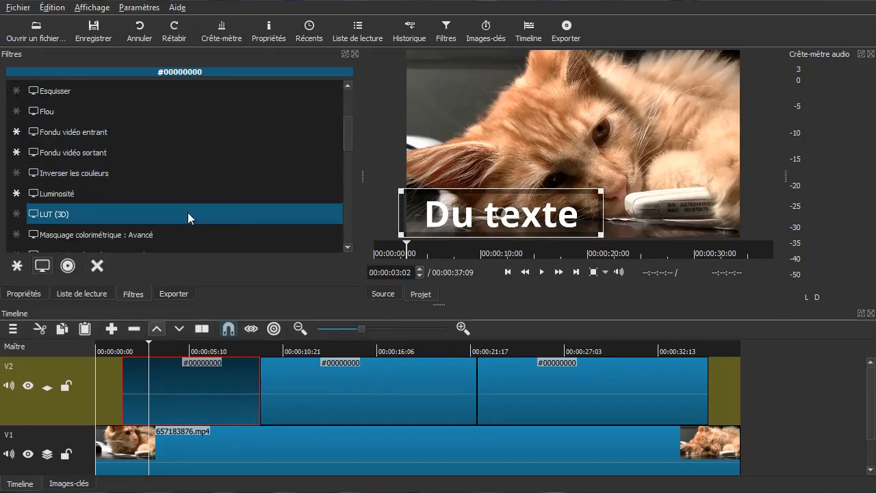
{"action": "left_click", "coordinate": [204, 130]}
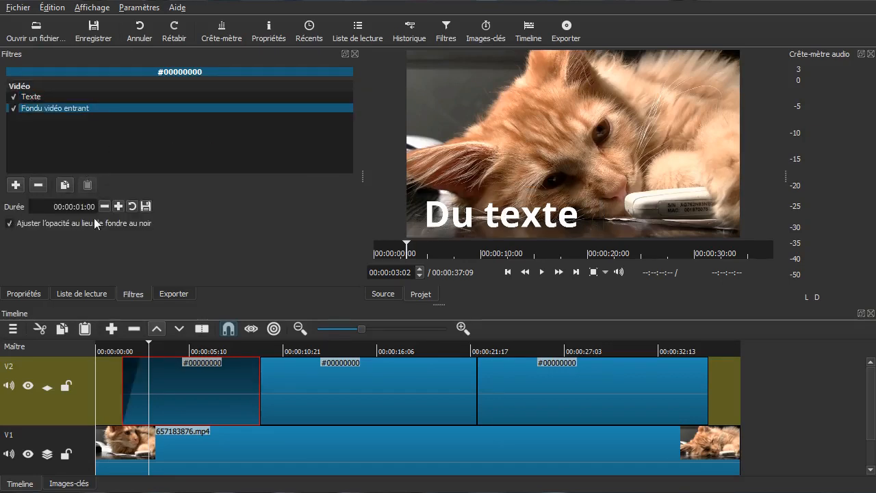
- Add a Fondu vidéo sortant filter to the first V2 text clip, adjusting opacity instead of fading to black
{"action": "left_click", "coordinate": [16, 186]}
{"action": "scroll", "coordinate": [109, 184], "scroll_direction": "down", "scroll_amount": 1}
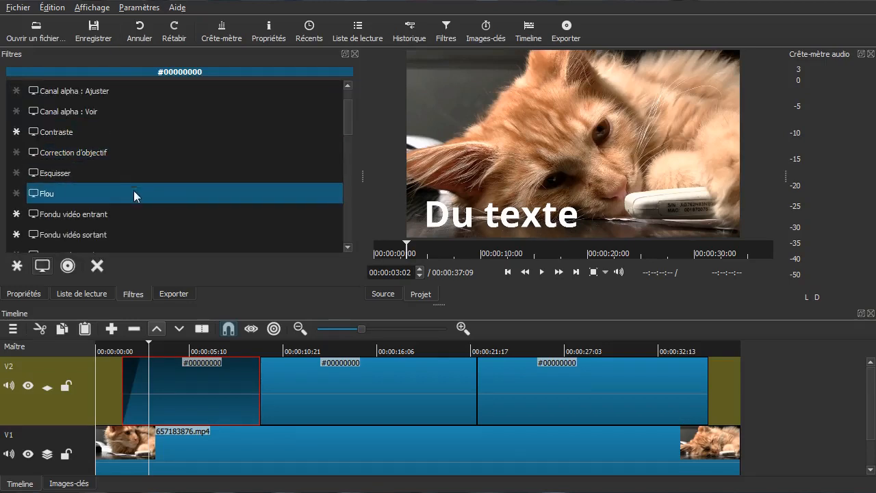
{"action": "left_click", "coordinate": [117, 233]}
{"action": "left_click", "coordinate": [10, 224]}
- Play the project from before the first text clip to preview its fade-in and fade-out
{"action": "left_click", "coordinate": [103, 375]}
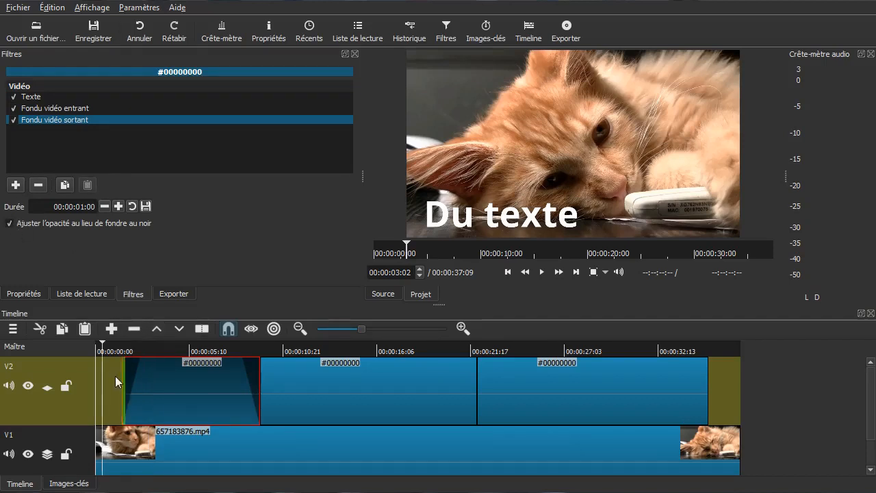
{"action": "key", "text": "space"}
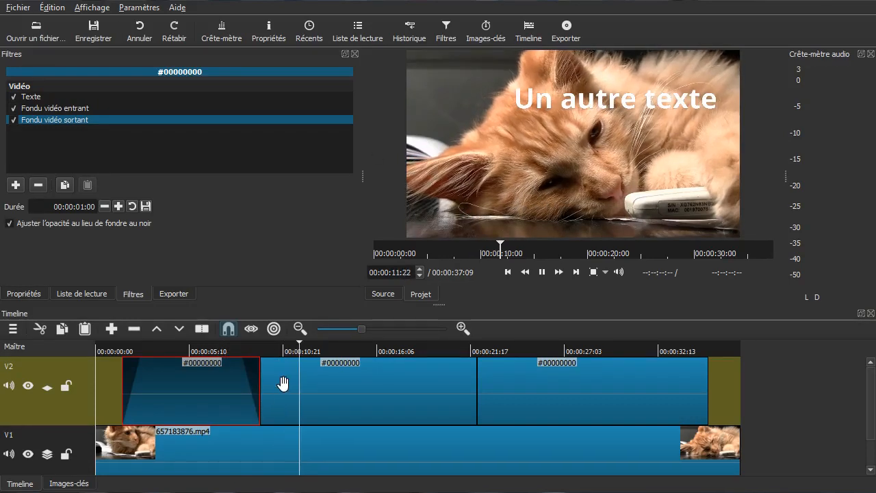
{"action": "key", "text": "space"}
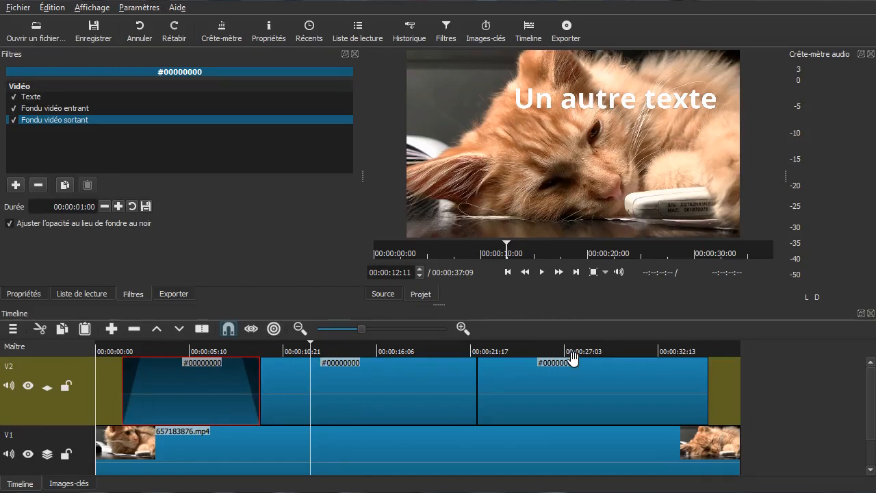
- Delete all three text clips from track V2
{"action": "left_click", "coordinate": [582, 405]}
{"action": "key", "text": "Delete"}
{"action": "key", "text": "Delete"}
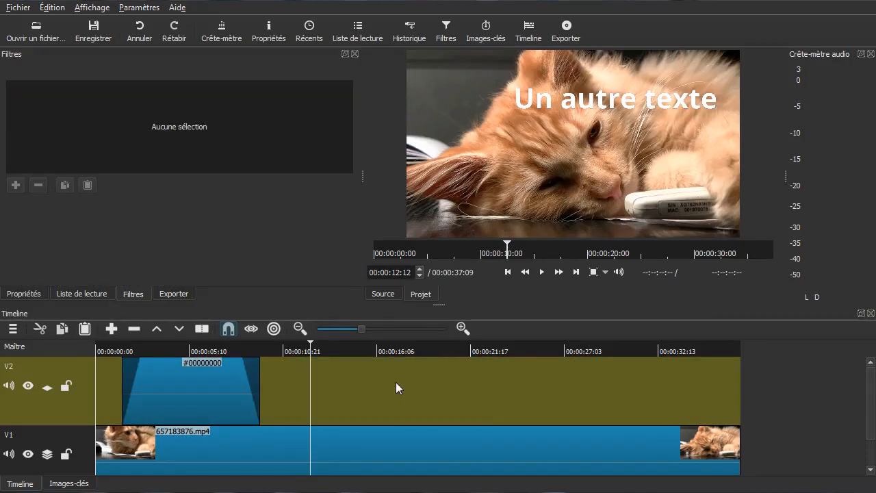
{"action": "left_click", "coordinate": [161, 387]}
{"action": "key", "text": "Delete"}
{"action": "left_click", "coordinate": [453, 404]}
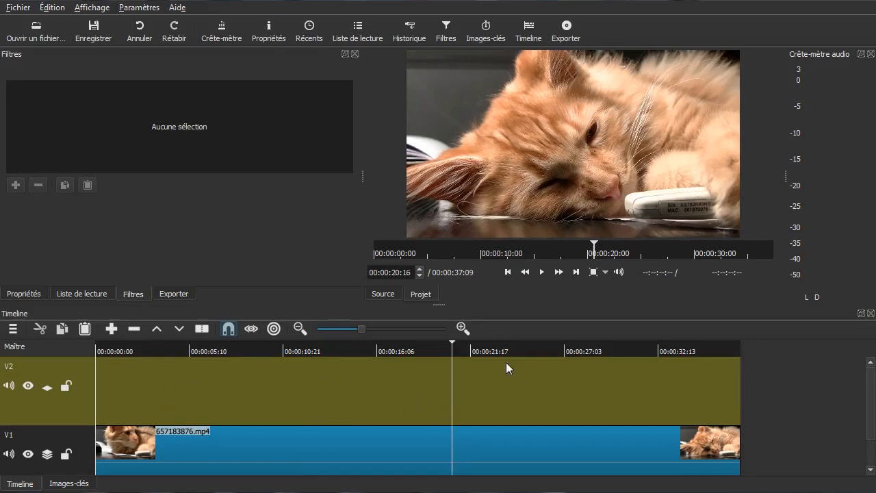
- Place the transparent #00000000 clip from the playlist on track V2, starting about two seconds into the video
{"action": "left_click", "coordinate": [96, 294]}
{"action": "left_click_drag", "start_coordinate": [63, 125], "coordinate": [208, 395]}
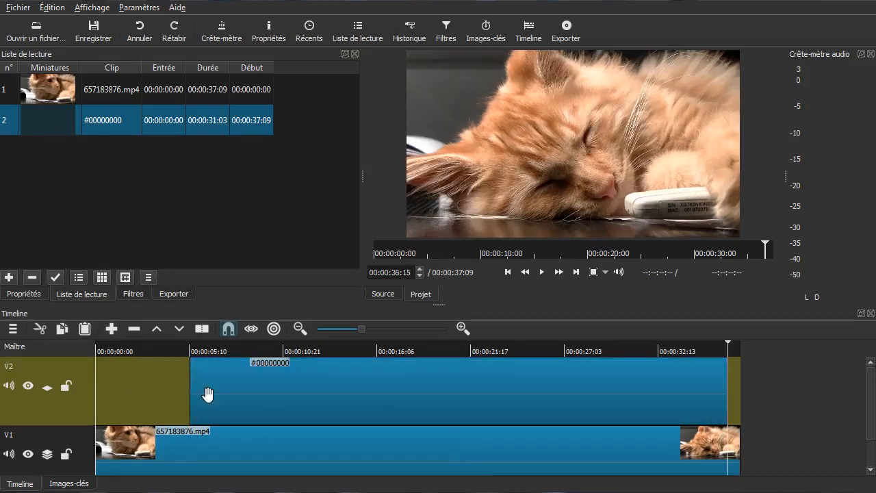
{"action": "left_click_drag", "start_coordinate": [376, 400], "coordinate": [319, 407]}
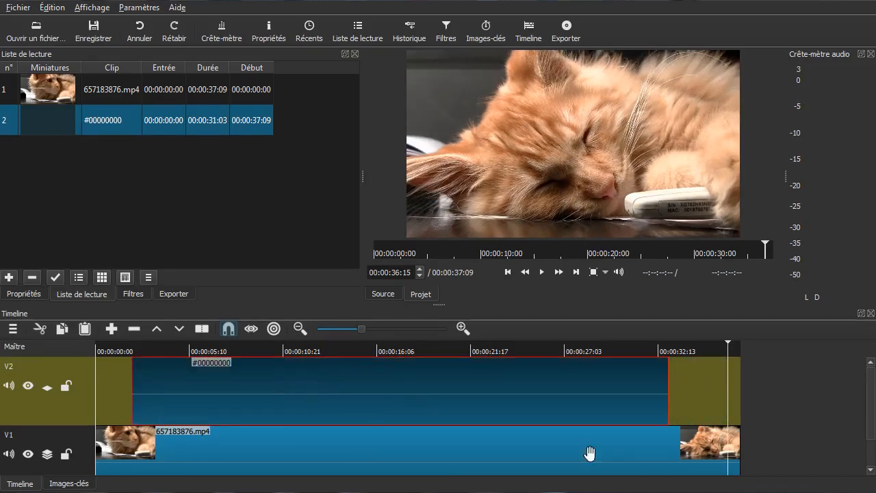
- Add a Texte filter to the transparent #00000000 clip on track V2, with the playhead within the clip
{"action": "left_click", "coordinate": [104, 395]}
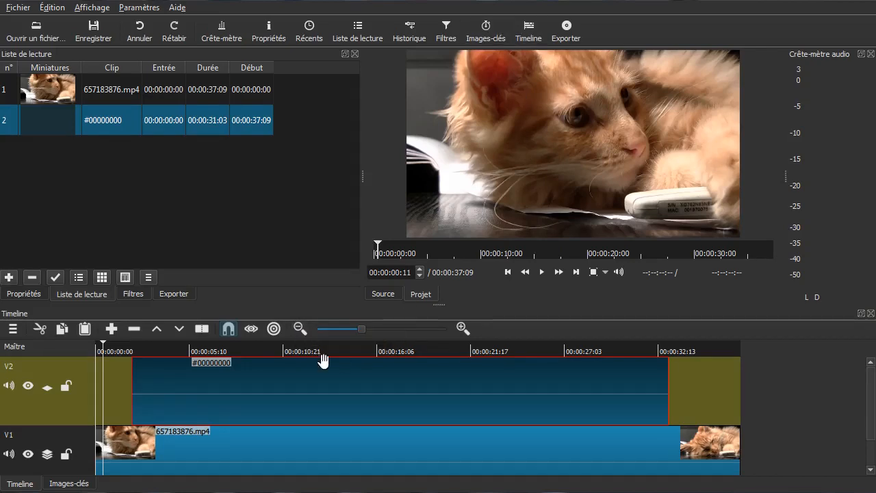
{"action": "left_click", "coordinate": [163, 396]}
{"action": "left_click", "coordinate": [192, 391]}
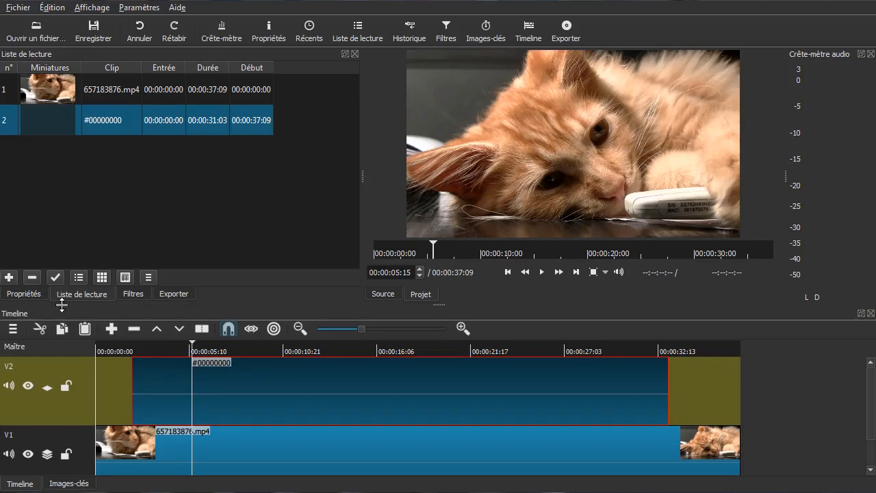
{"action": "left_click", "coordinate": [132, 294]}
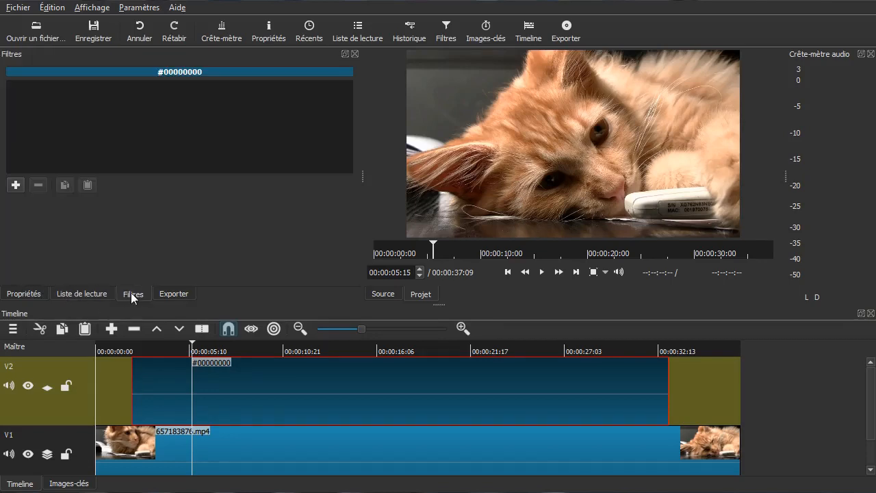
{"action": "left_click", "coordinate": [14, 188]}
{"action": "scroll", "coordinate": [156, 192], "scroll_direction": "down", "scroll_amount": 6}
{"action": "scroll", "coordinate": [176, 203], "scroll_direction": "down", "scroll_amount": 8}
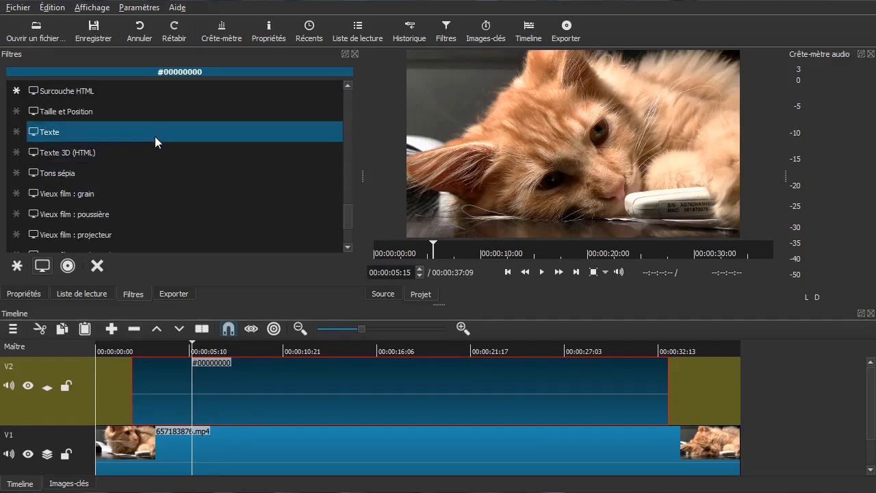
{"action": "left_click", "coordinate": [155, 134]}
- Replace the filter's default text with "Du texte" and shrink its frame to the lower-left part of the picture
{"action": "left_click_drag", "start_coordinate": [182, 223], "coordinate": [29, 237]}
{"action": "left_click_drag", "start_coordinate": [150, 229], "coordinate": [1, 230]}
{"action": "type", "text": "Du texte"}
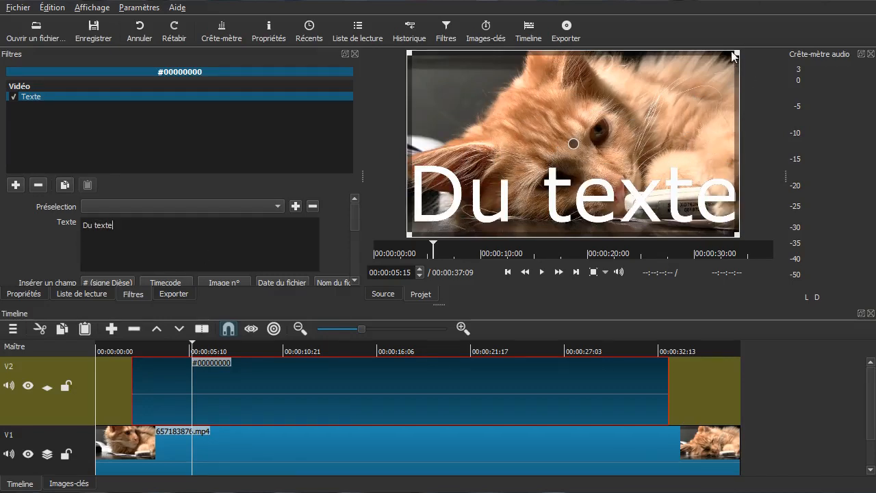
{"action": "left_click_drag", "start_coordinate": [737, 52], "coordinate": [617, 191]}
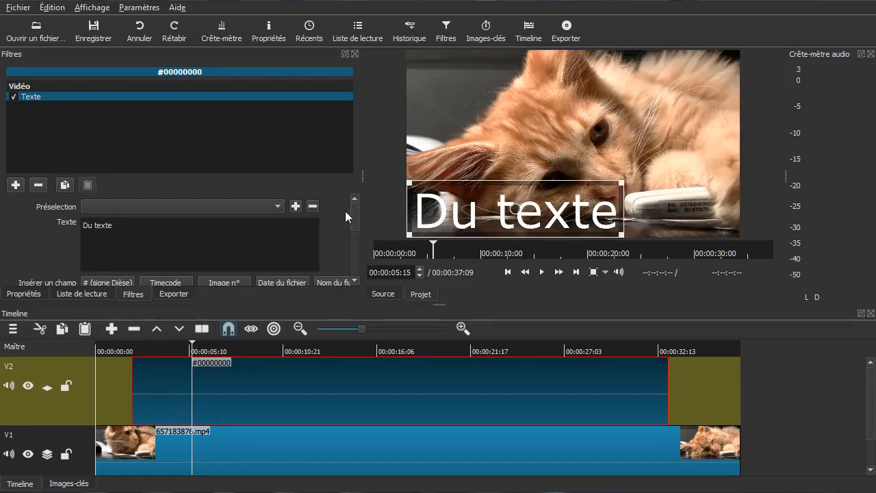
- Set the text's font to Open Sans, style Gras, size 36, and move its frame to the middle of the picture
{"action": "left_click_drag", "start_coordinate": [355, 210], "coordinate": [349, 230]}
{"action": "left_click", "coordinate": [148, 230]}
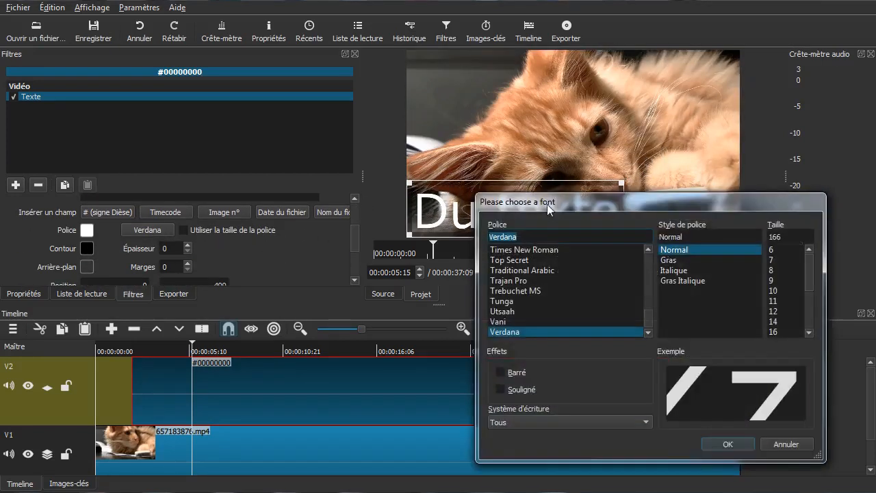
{"action": "scroll", "coordinate": [552, 278], "scroll_direction": "up", "scroll_amount": 12}
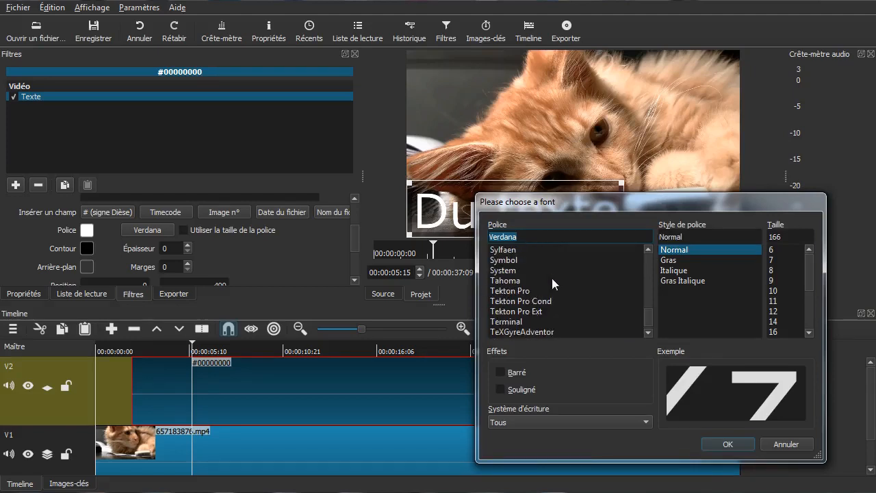
{"action": "scroll", "coordinate": [553, 278], "scroll_direction": "up", "scroll_amount": 12}
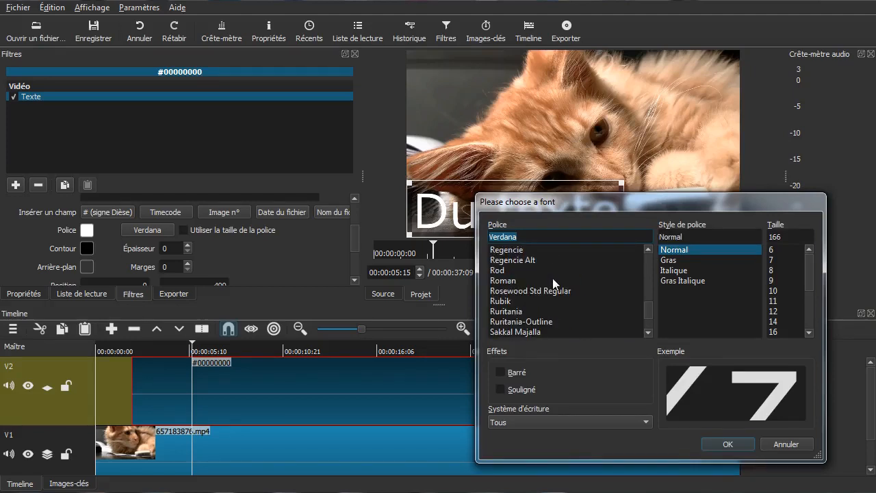
{"action": "scroll", "coordinate": [555, 280], "scroll_direction": "up", "scroll_amount": 1}
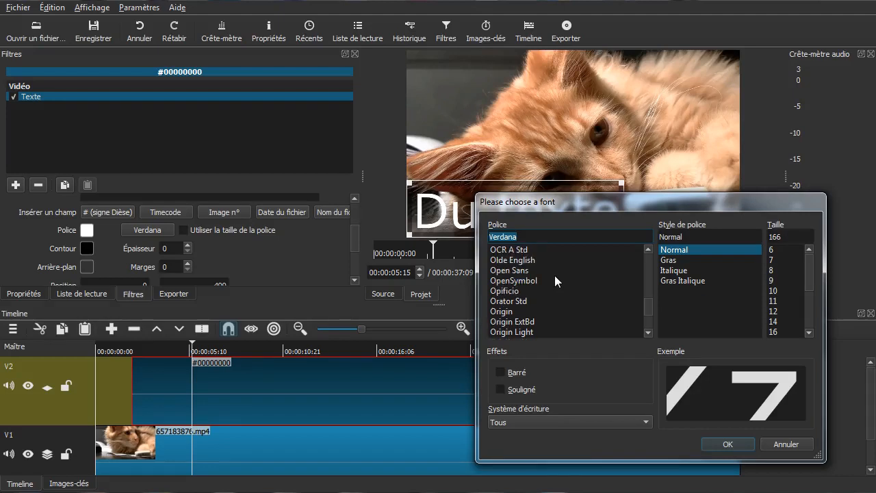
{"action": "left_click", "coordinate": [531, 269]}
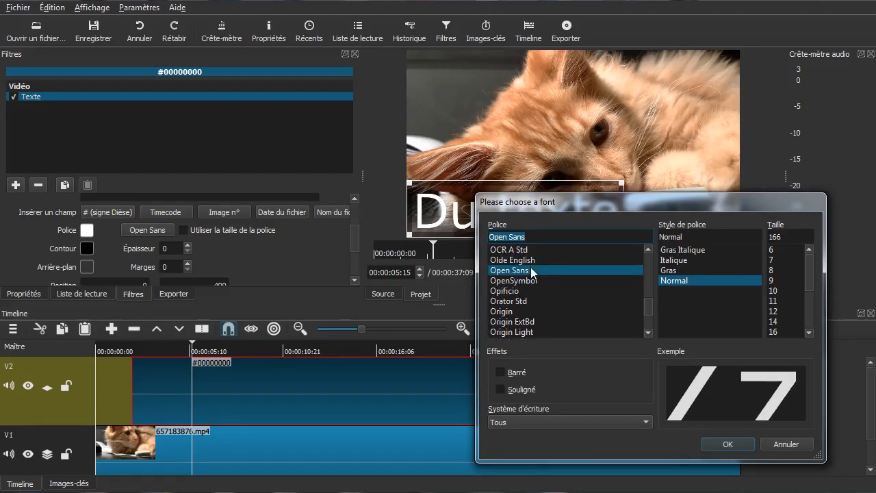
{"action": "left_click", "coordinate": [721, 270]}
{"action": "scroll", "coordinate": [791, 289], "scroll_direction": "down", "scroll_amount": 3}
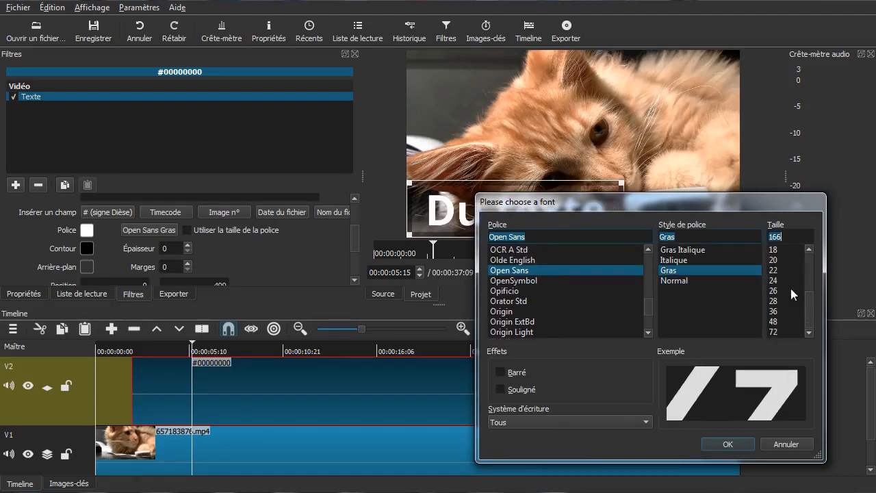
{"action": "left_click", "coordinate": [773, 281]}
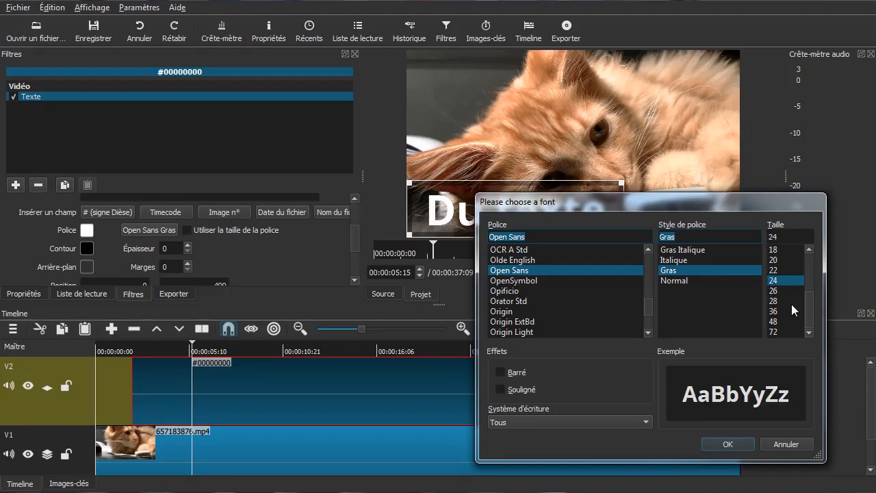
{"action": "left_click", "coordinate": [777, 300]}
{"action": "left_click", "coordinate": [775, 312]}
{"action": "left_click", "coordinate": [735, 443]}
{"action": "left_click_drag", "start_coordinate": [516, 213], "coordinate": [574, 151]}
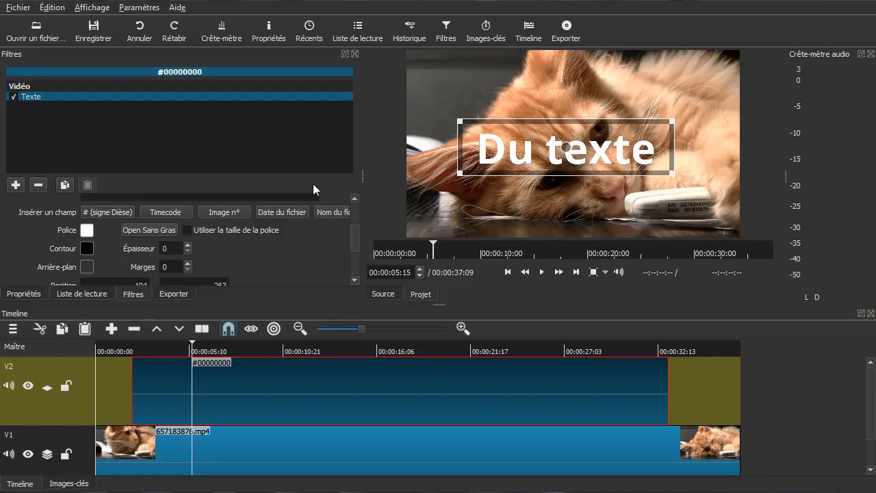
- Display the keyframes (Images-clés) view for the Texte filter
{"action": "left_click", "coordinate": [92, 8]}
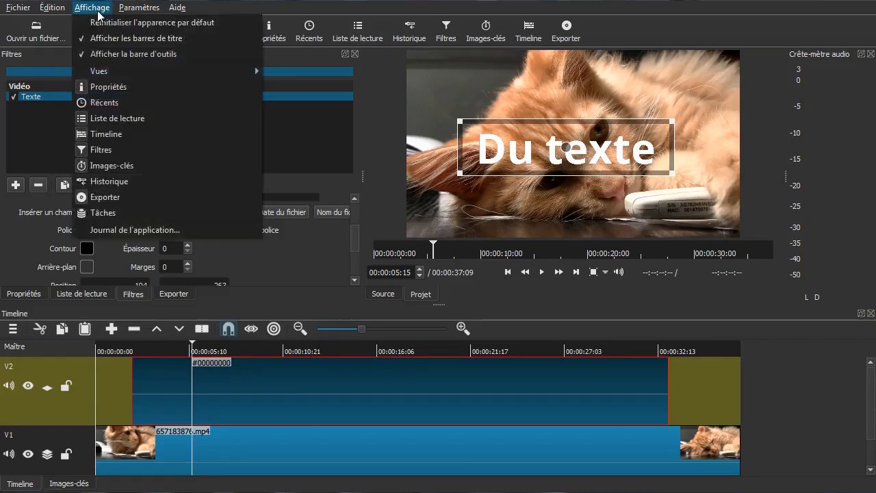
{"action": "left_click", "coordinate": [141, 165]}
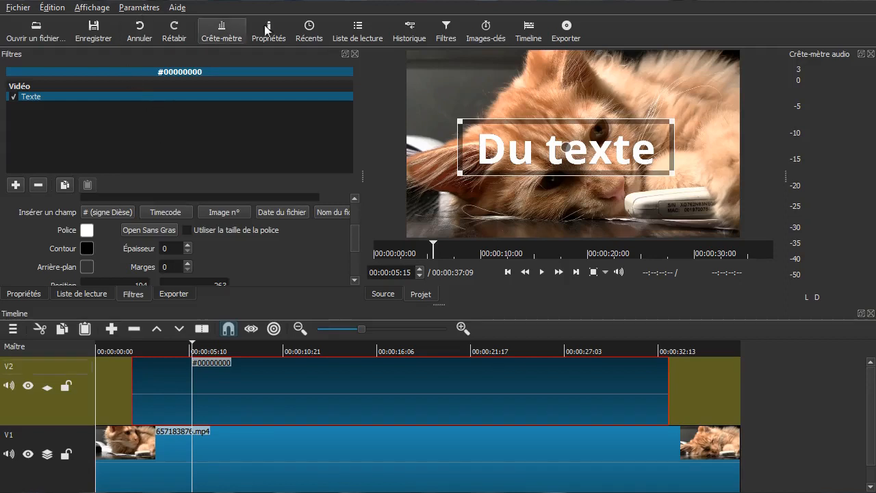
{"action": "left_click", "coordinate": [138, 9]}
{"action": "mouse_move", "coordinate": [108, 12]}
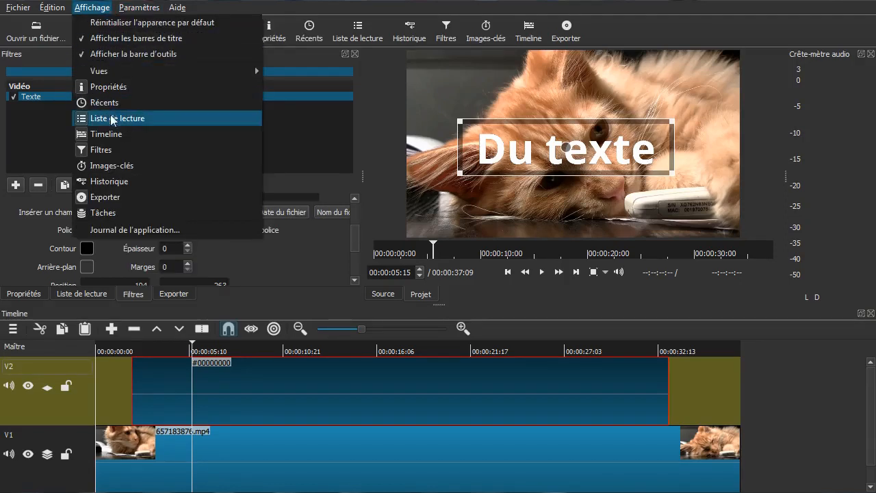
{"action": "left_click", "coordinate": [693, 20]}
{"action": "left_click", "coordinate": [484, 33]}
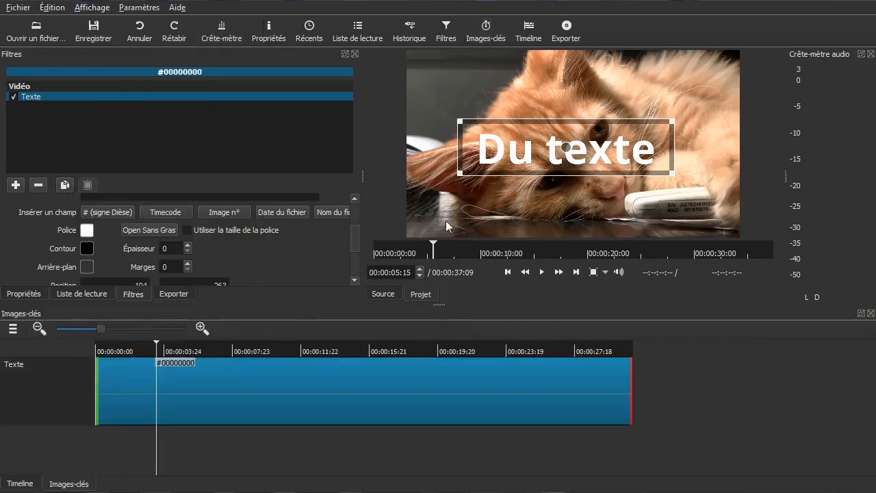
- Compare the V2 clip's extent in the timeline with its Texte filter in the keyframes view
{"action": "left_click", "coordinate": [2, 484]}
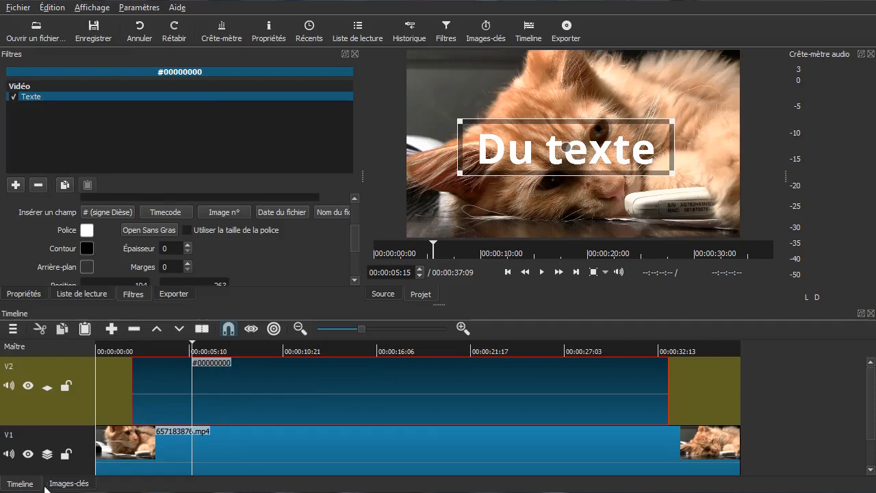
{"action": "left_click", "coordinate": [67, 485]}
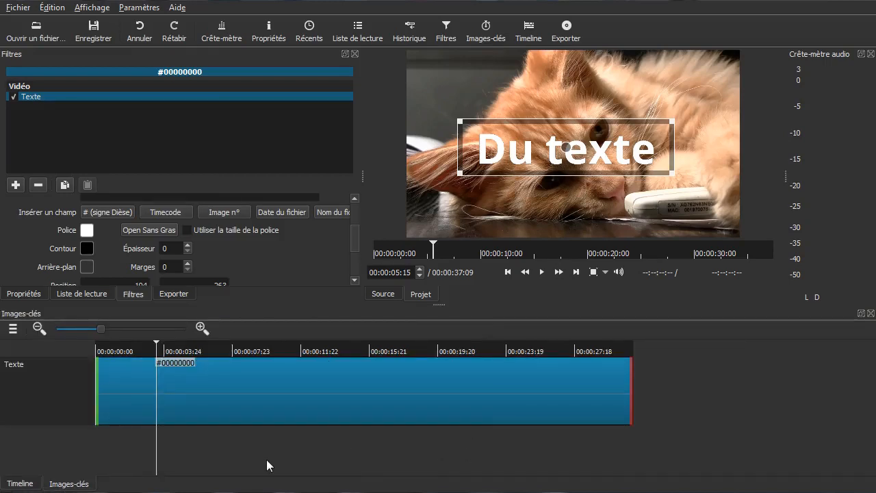
{"action": "left_click", "coordinate": [383, 454]}
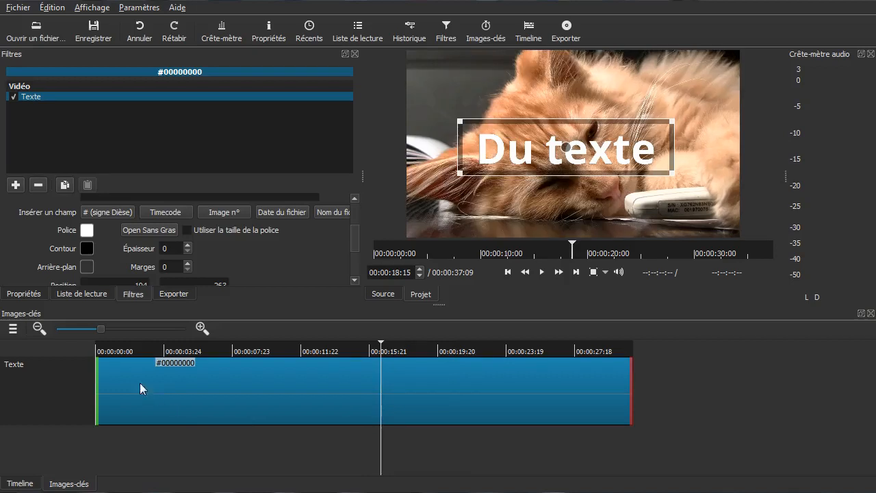
{"action": "left_click", "coordinate": [10, 484]}
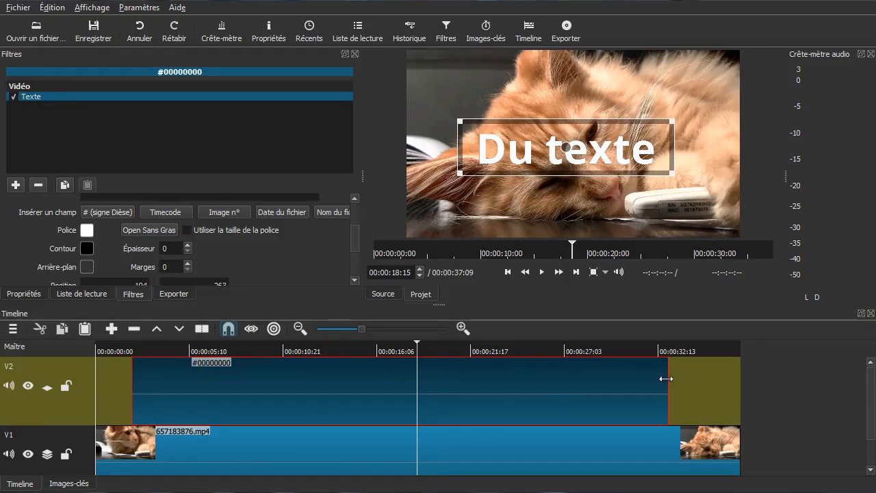
{"action": "left_click", "coordinate": [55, 485]}
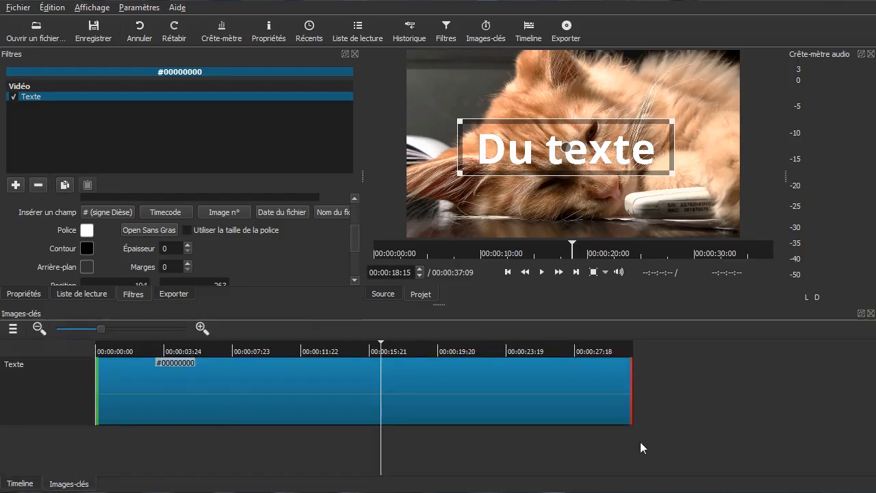
- Scrub and briefly play the Texte filter in the keyframes view, stopping the playhead at 00:00:10:10
{"action": "left_click_drag", "start_coordinate": [368, 469], "coordinate": [144, 459]}
{"action": "key", "text": "space"}
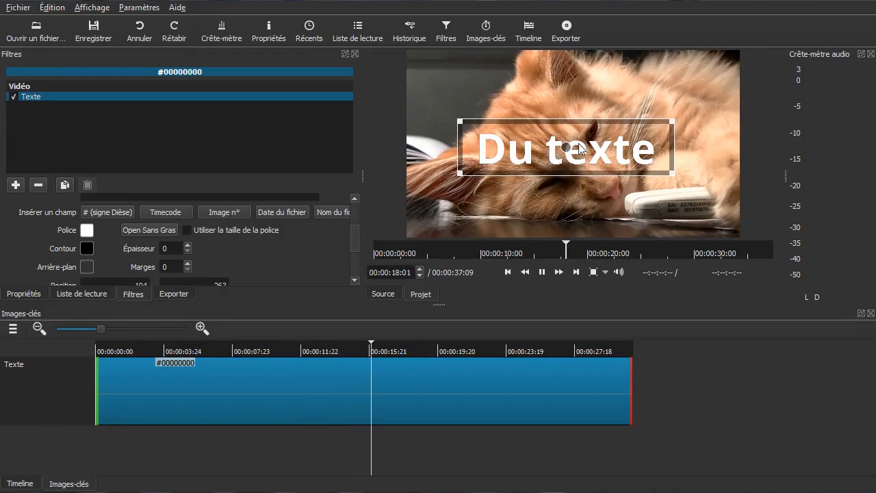
{"action": "key", "text": "space"}
{"action": "left_click", "coordinate": [239, 452]}
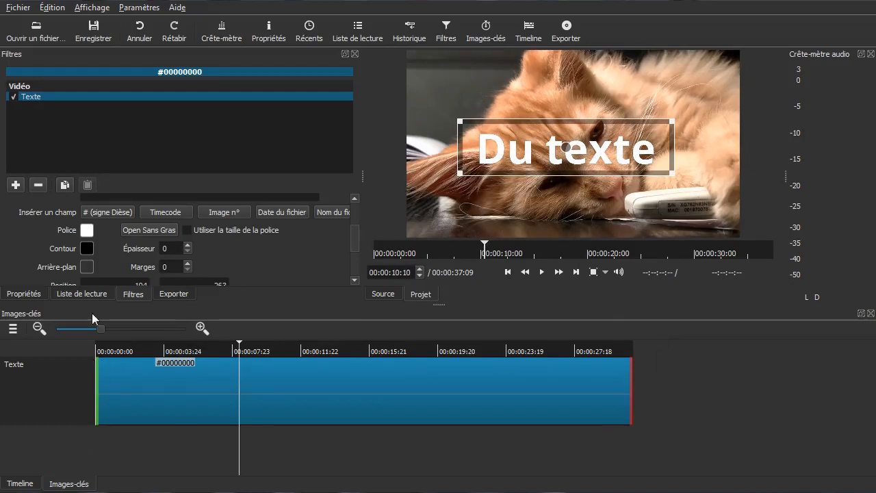
- Check the keyframes view for the 657183876.mp4 clip on V1, then return to the V2 text clip's keyframes
{"action": "left_click", "coordinate": [36, 486]}
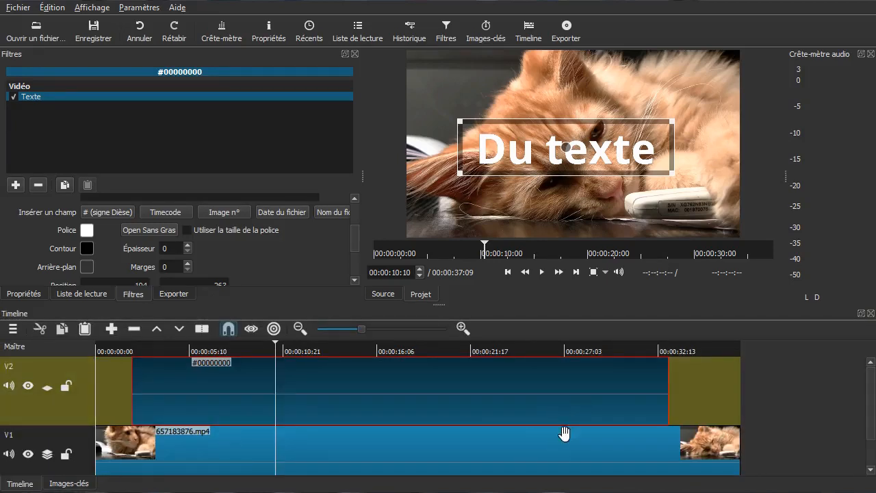
{"action": "left_click", "coordinate": [559, 450]}
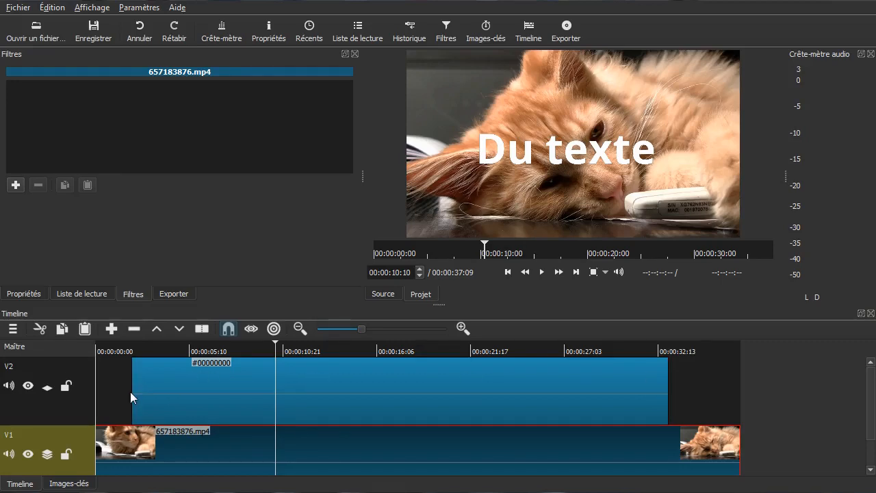
{"action": "left_click", "coordinate": [70, 484]}
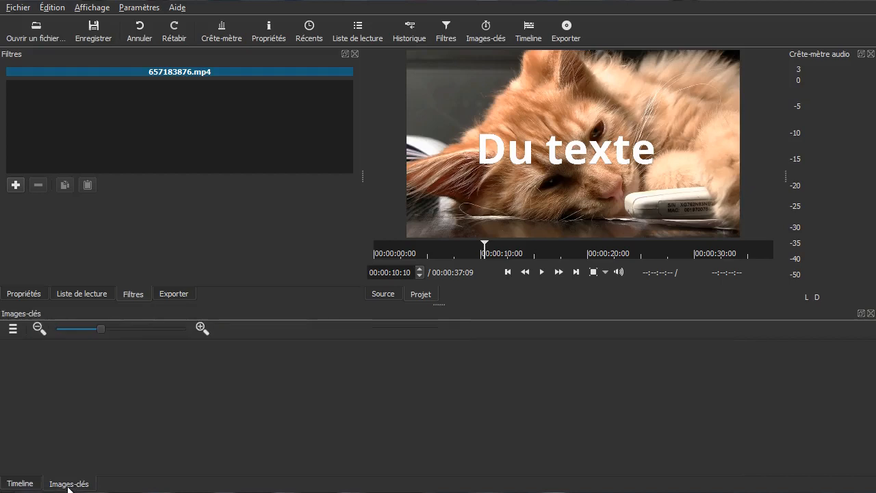
{"action": "left_click", "coordinate": [15, 484]}
{"action": "left_click", "coordinate": [211, 381]}
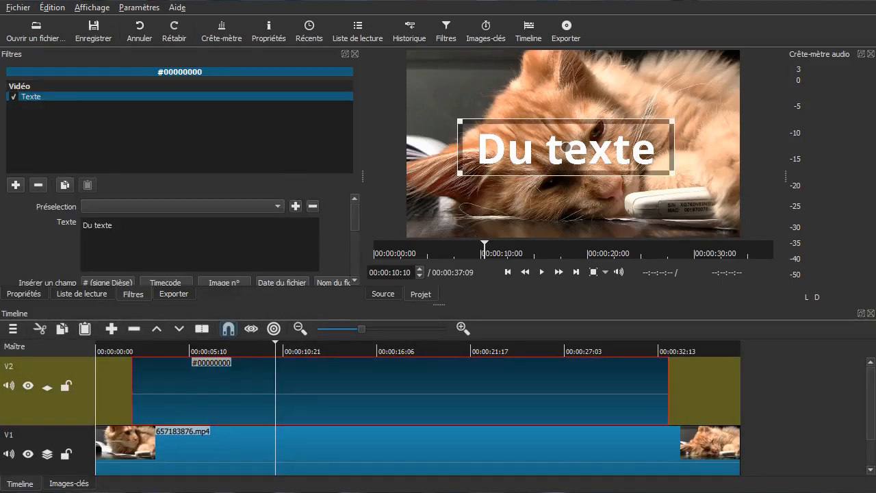
{"action": "left_click", "coordinate": [70, 485]}
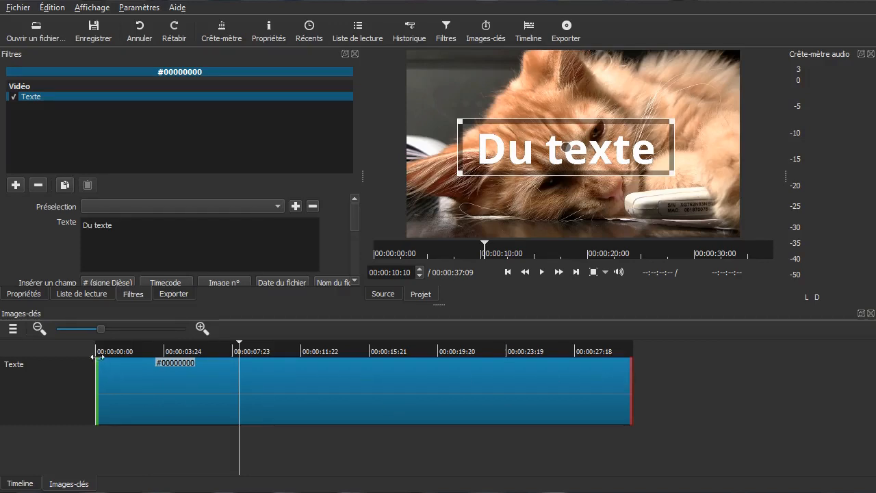
- Trim the Texte filter in the keyframes view so it runs from about 9 to about 23 seconds of the clip
{"action": "left_click_drag", "start_coordinate": [97, 367], "coordinate": [259, 381]}
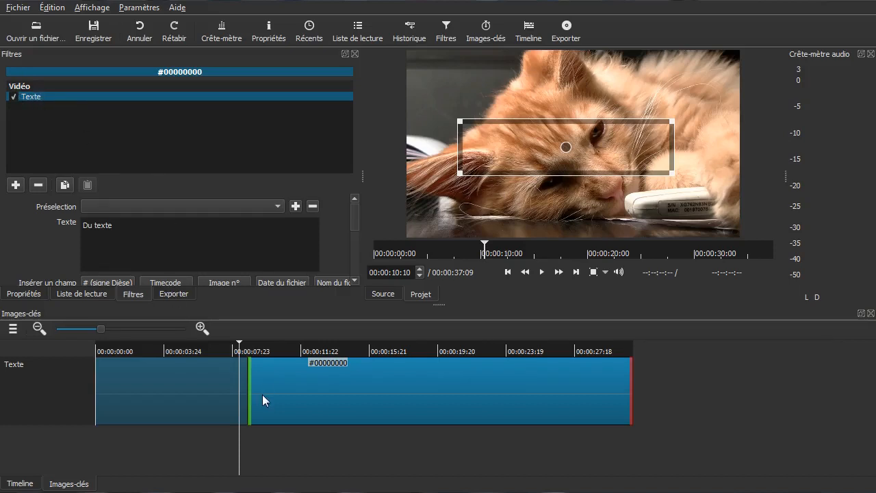
{"action": "left_click_drag", "start_coordinate": [231, 457], "coordinate": [269, 456]}
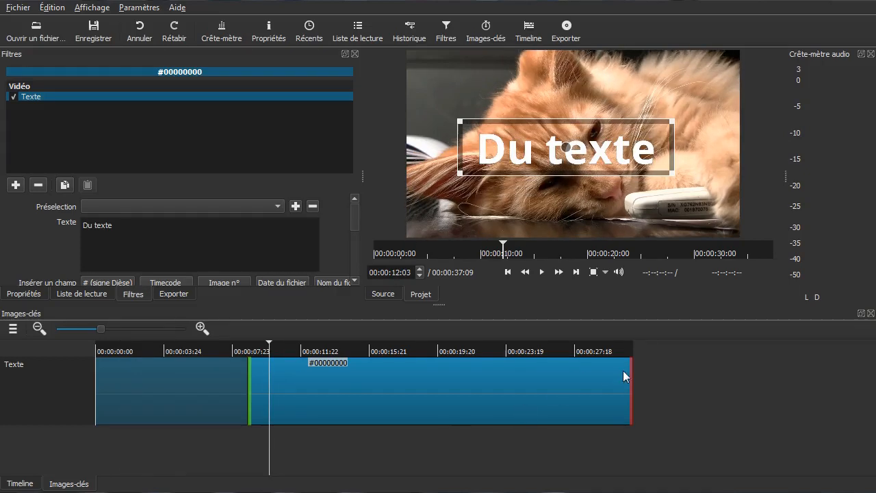
{"action": "left_click_drag", "start_coordinate": [631, 374], "coordinate": [483, 391]}
{"action": "left_click", "coordinate": [477, 436]}
{"action": "left_click_drag", "start_coordinate": [481, 433], "coordinate": [538, 439]}
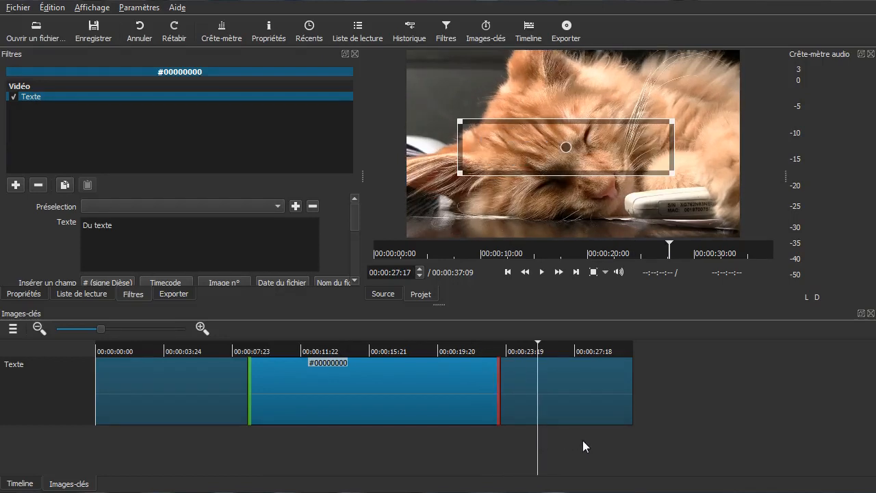
- Move the playhead back before the Texte filter's start, to 00:00:03:02 in the project
{"action": "left_click_drag", "start_coordinate": [322, 447], "coordinate": [109, 442]}
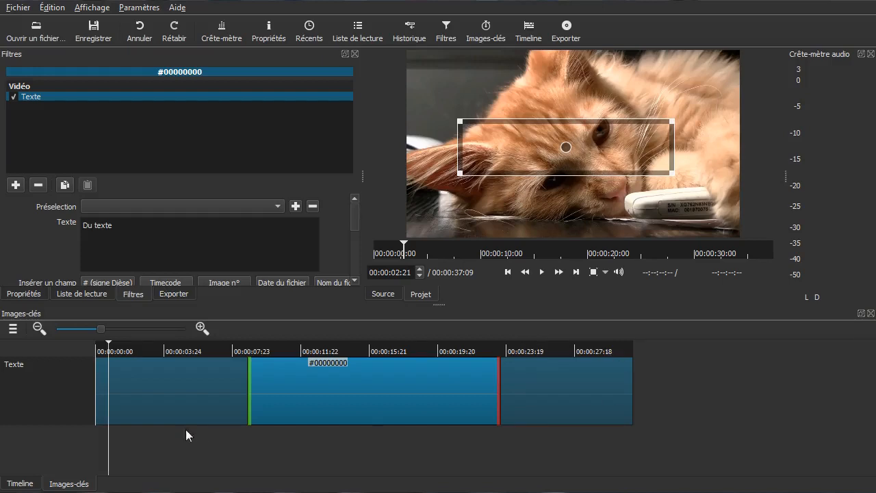
{"action": "key", "text": "Right"}
{"action": "key", "text": "Right"}
{"action": "key", "text": "Right"}
{"action": "key", "text": "Right"}
{"action": "key", "text": "Right"}
{"action": "key", "text": "Right"}
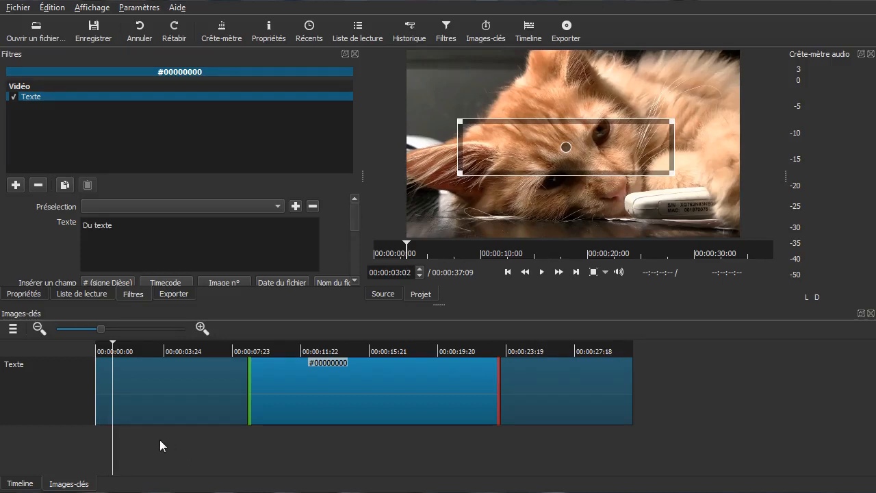
- Play the project from before the Texte filter's start into its range, then compare the keyframes view with the timeline
{"action": "key", "text": "space"}
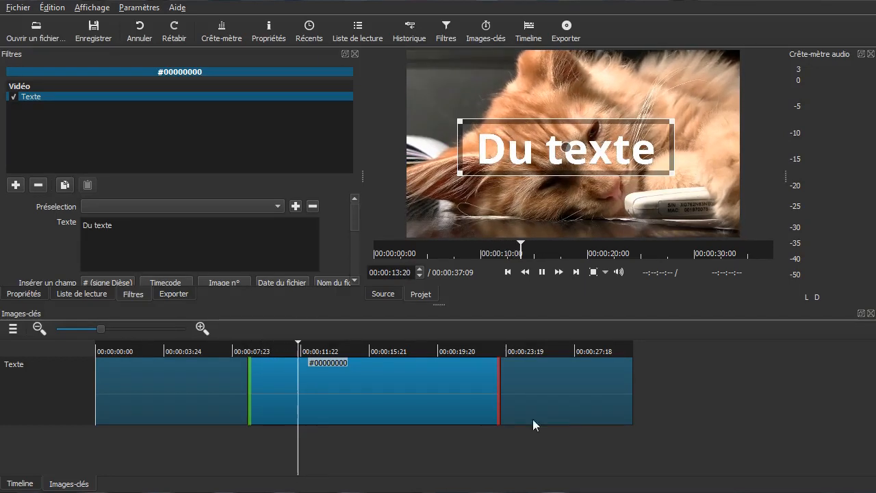
{"action": "key", "text": "space"}
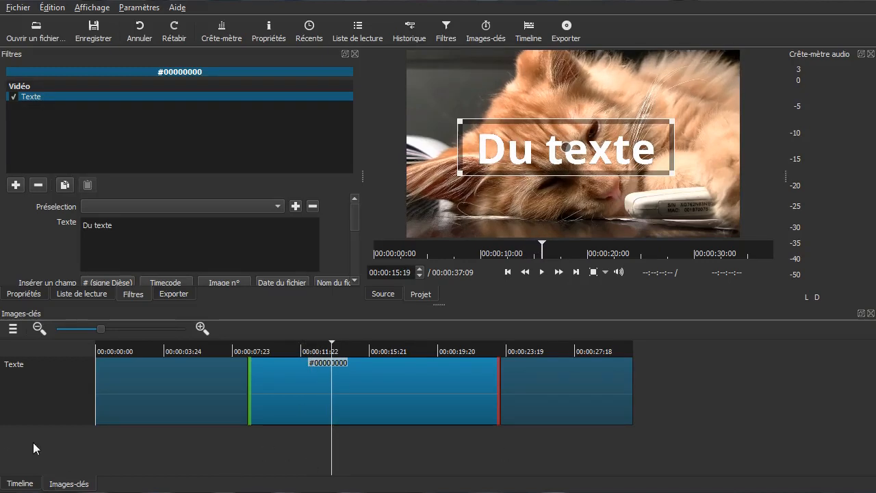
{"action": "left_click", "coordinate": [27, 485]}
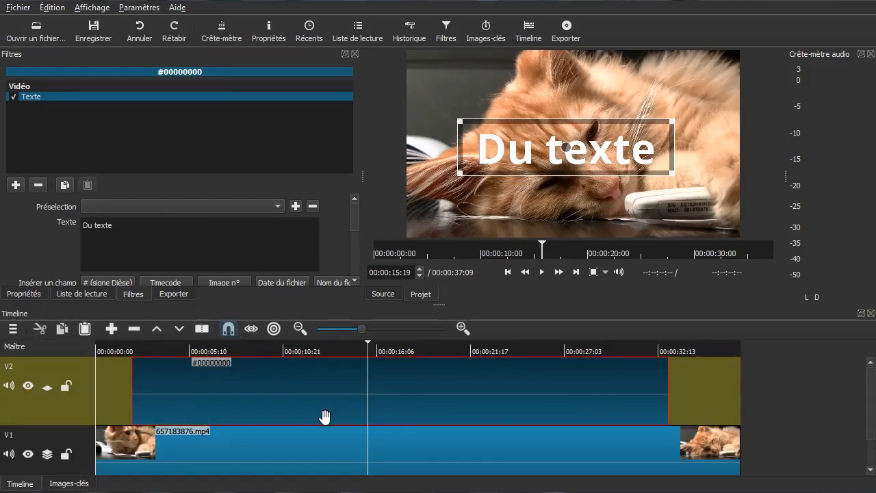
{"action": "left_click", "coordinate": [74, 485]}
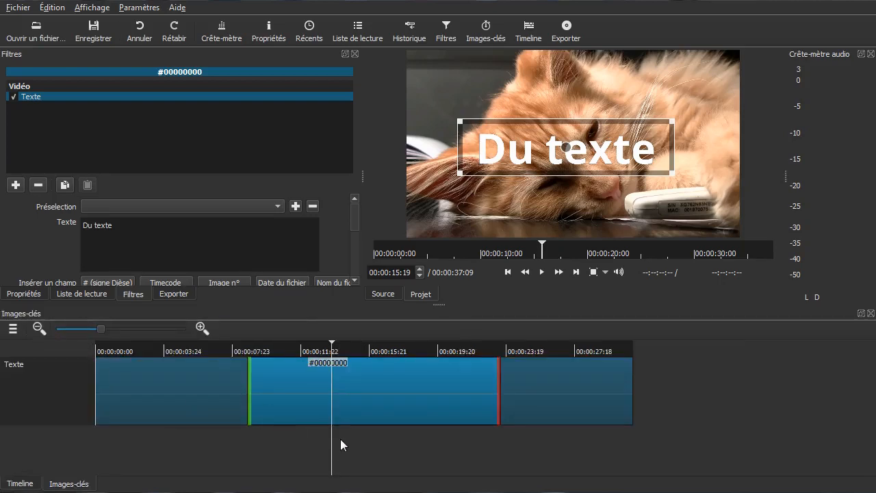
- Trim the Texte filter to run from 00:00:02:05 to 00:00:06:02 of the clip and play through that range
{"action": "left_click_drag", "start_coordinate": [327, 439], "coordinate": [127, 391]}
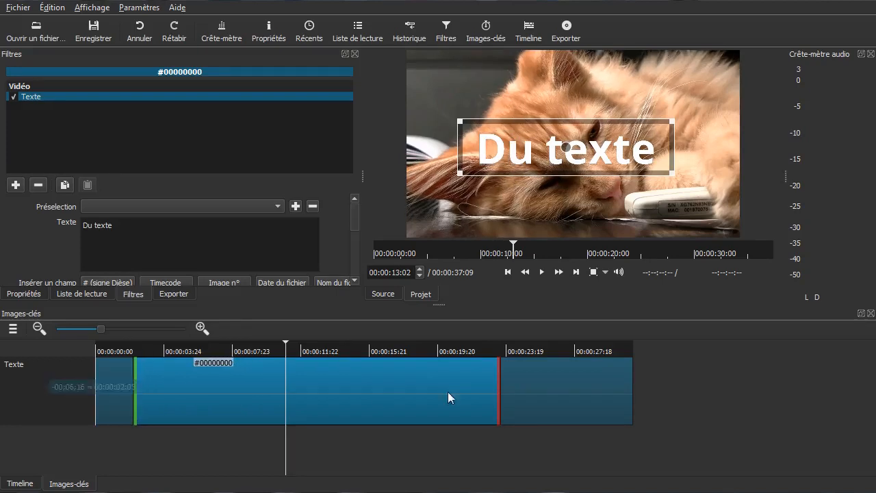
{"action": "left_click_drag", "start_coordinate": [497, 381], "coordinate": [200, 382]}
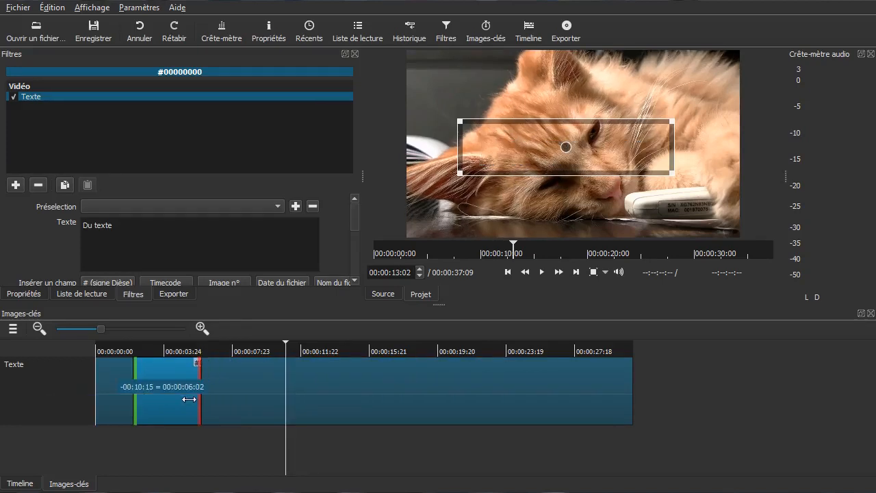
{"action": "left_click", "coordinate": [104, 443]}
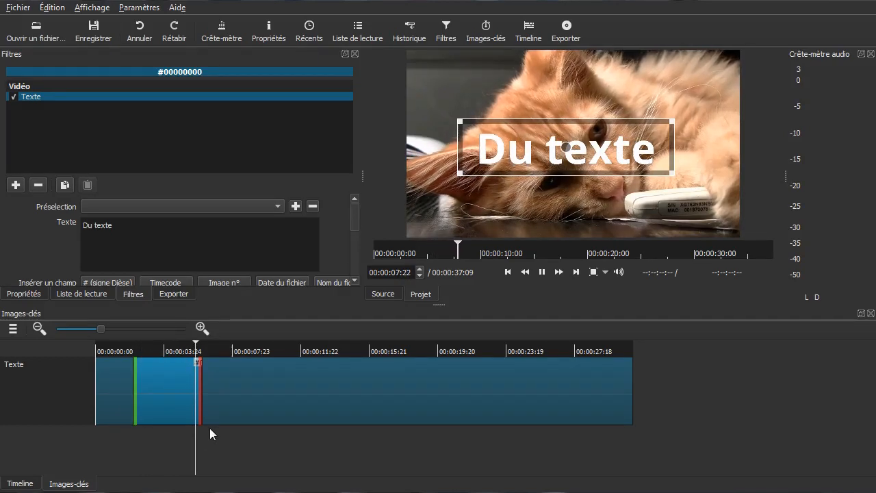
{"action": "key", "text": "space"}
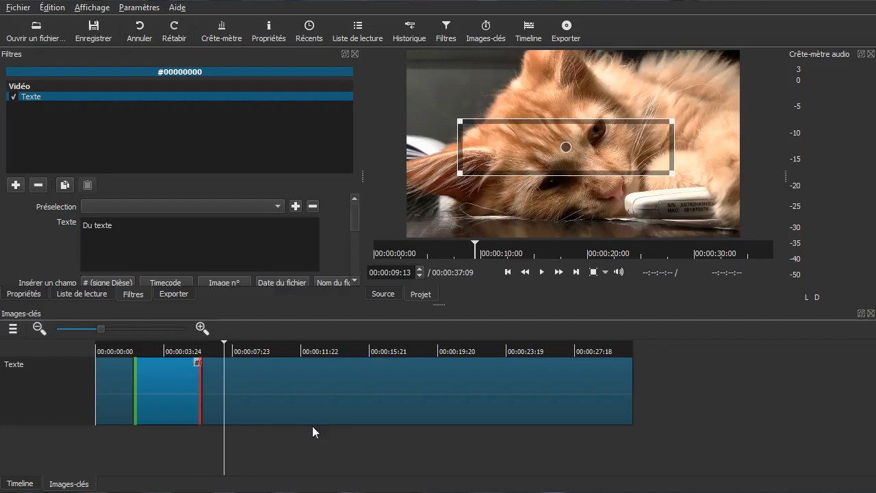
- Move the playhead to 00:00:10:20 and add a second Texte filter to the transparent clip, comparing its keyframes with the first filter's
{"action": "left_click", "coordinate": [336, 389]}
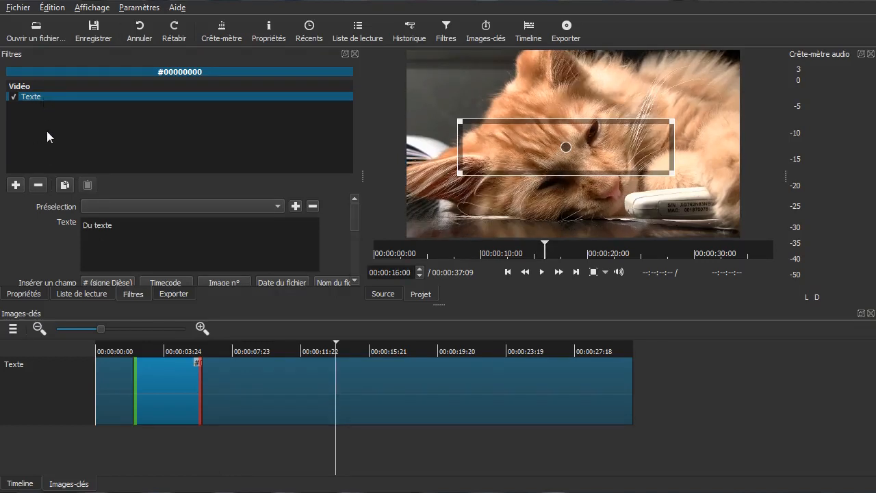
{"action": "left_click", "coordinate": [246, 444]}
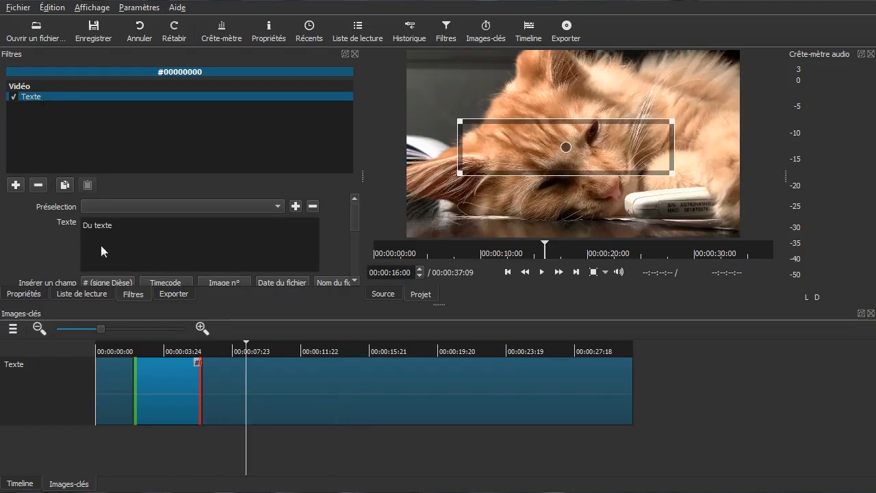
{"action": "left_click", "coordinate": [16, 186]}
{"action": "scroll", "coordinate": [144, 224], "scroll_direction": "down", "scroll_amount": 10}
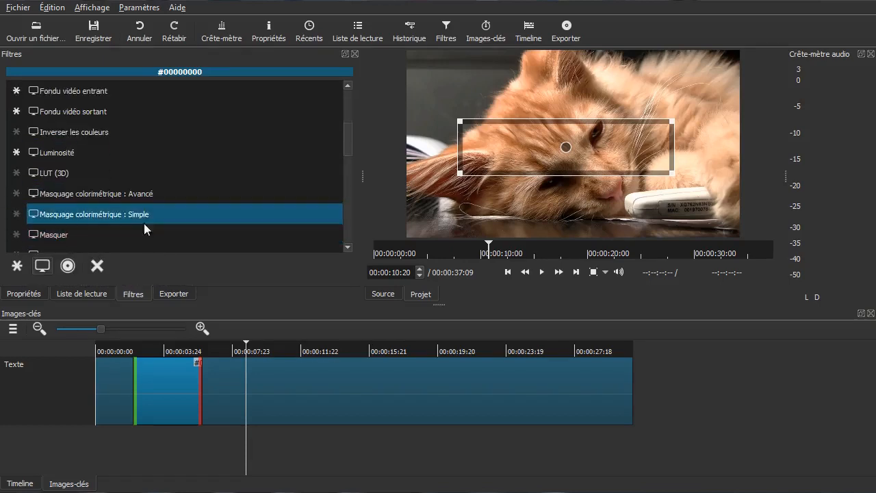
{"action": "scroll", "coordinate": [176, 195], "scroll_direction": "down", "scroll_amount": 2}
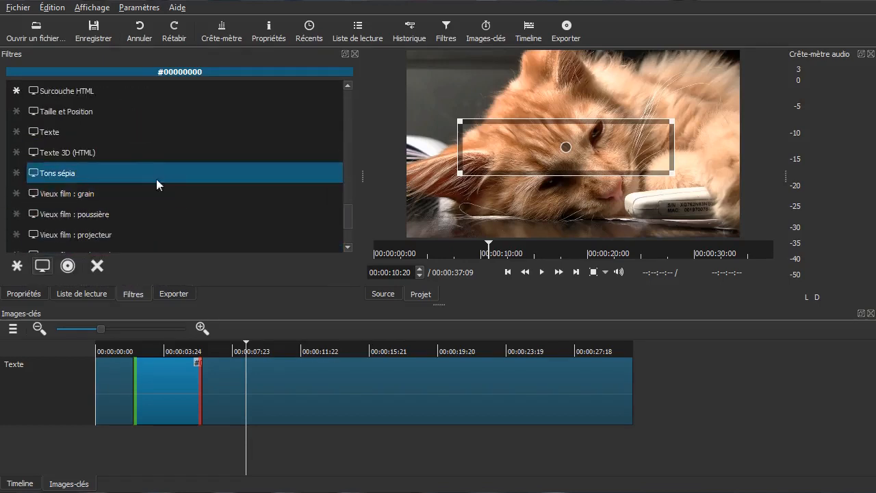
{"action": "left_click", "coordinate": [131, 139]}
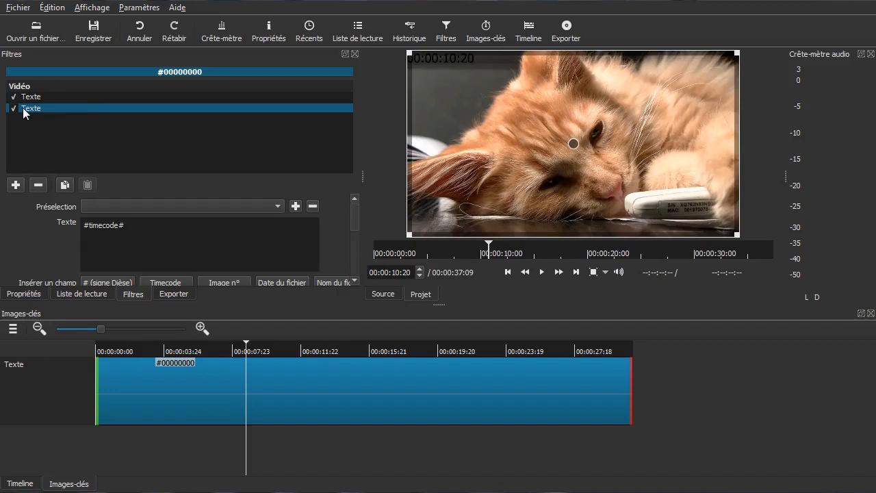
{"action": "left_click", "coordinate": [59, 97]}
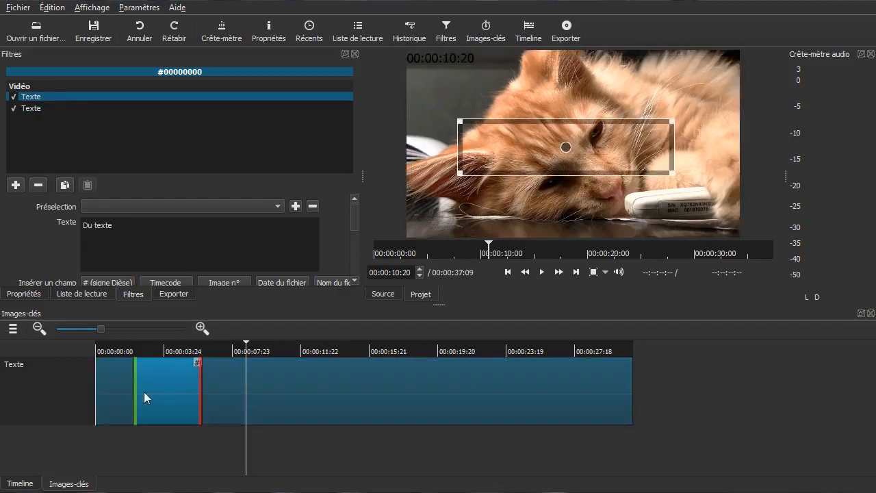
{"action": "left_click", "coordinate": [38, 109]}
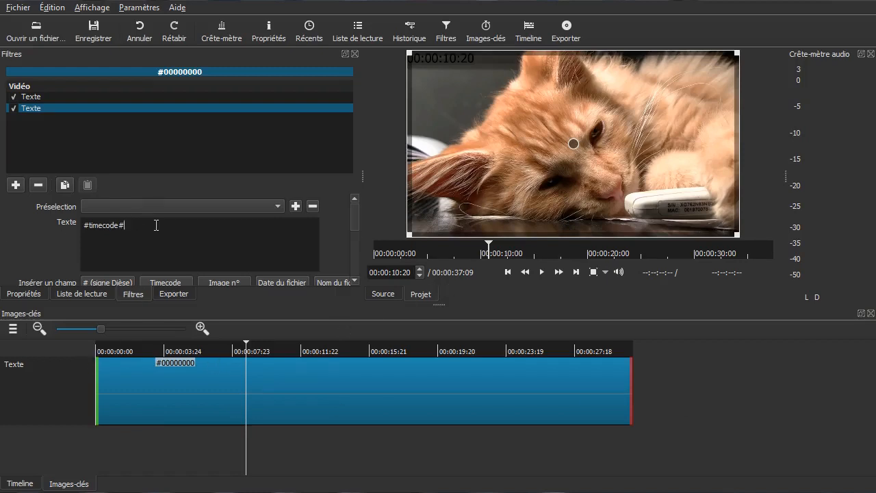
- Replace the second filter's text with "Encore du texte", then shrink its text box and place it in the picture's lower-right area
{"action": "left_click_drag", "start_coordinate": [153, 226], "coordinate": [44, 229]}
{"action": "type", "text": "Encore d"}
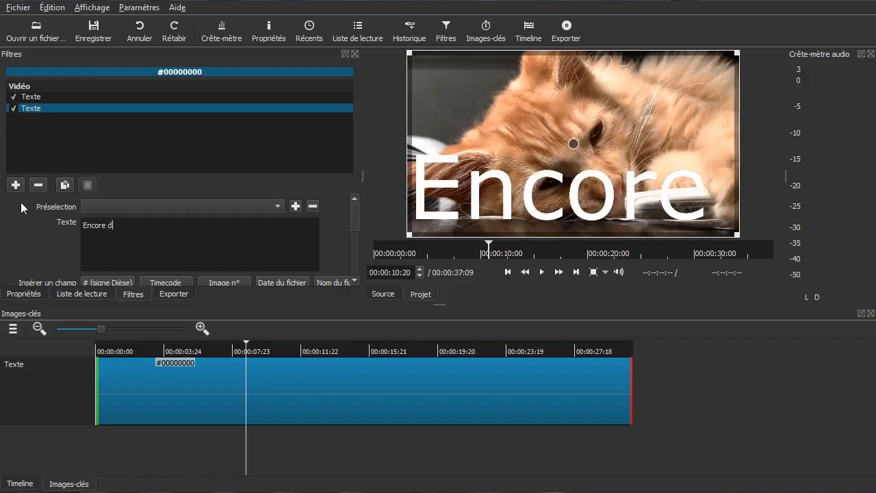
{"action": "type", "text": "u d"}
{"action": "key", "text": "BackSpace"}
{"action": "type", "text": "texte"}
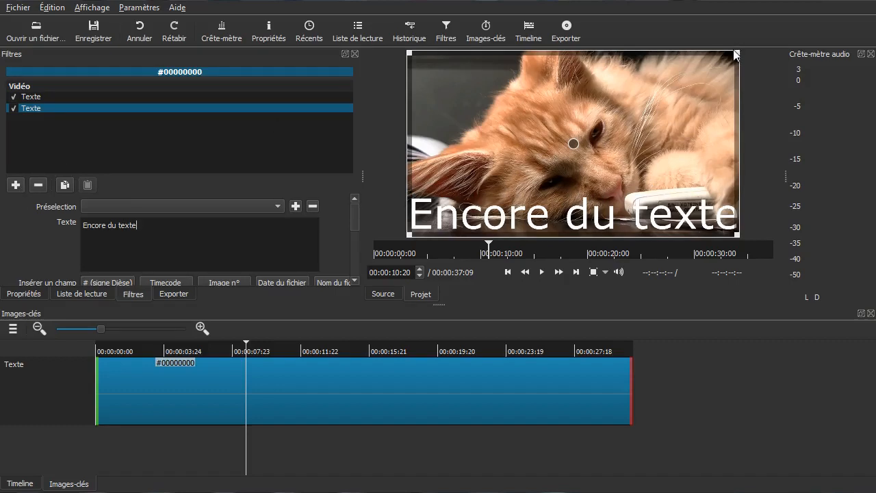
{"action": "left_click_drag", "start_coordinate": [739, 50], "coordinate": [660, 176]}
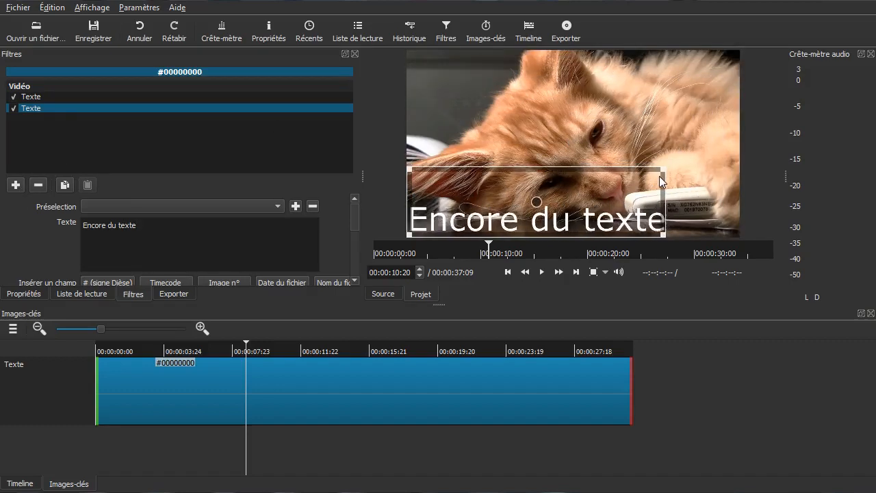
{"action": "left_click_drag", "start_coordinate": [541, 198], "coordinate": [614, 190]}
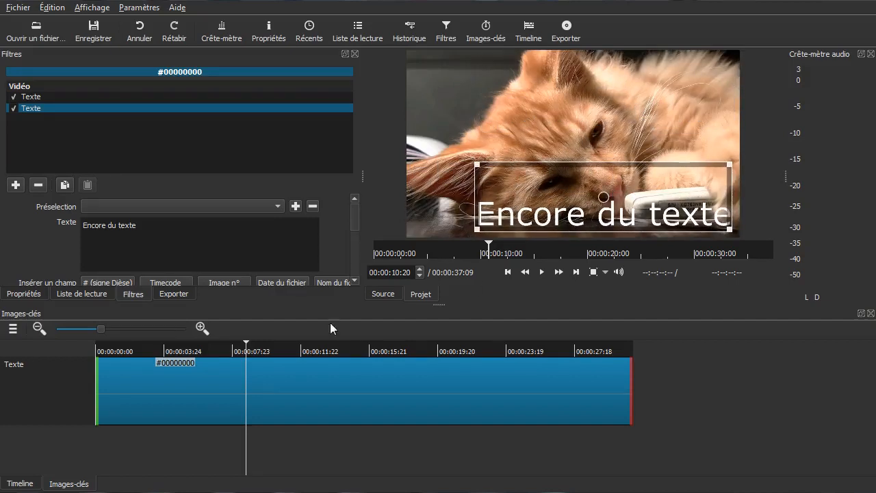
- Check both texts with the playhead at 00:00:02:11 and 00:00:05:21, comparing the two Texte filters' time ranges
{"action": "left_click_drag", "start_coordinate": [168, 440], "coordinate": [102, 447]}
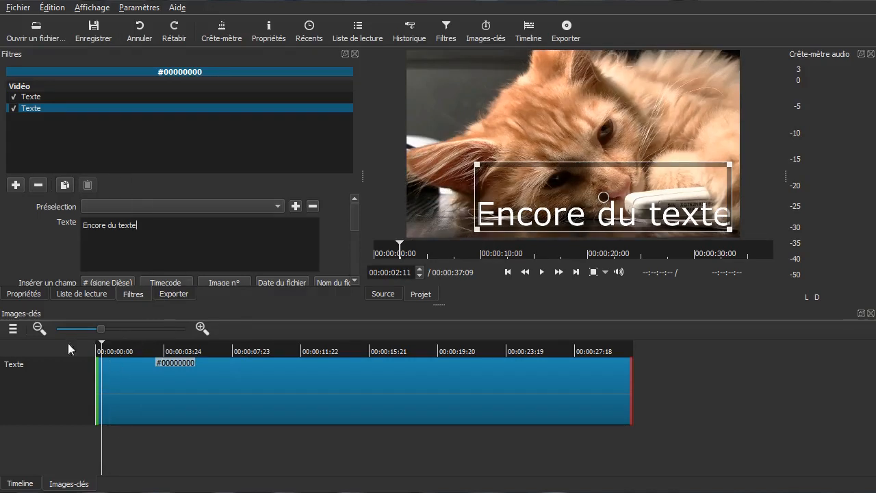
{"action": "left_click", "coordinate": [26, 100]}
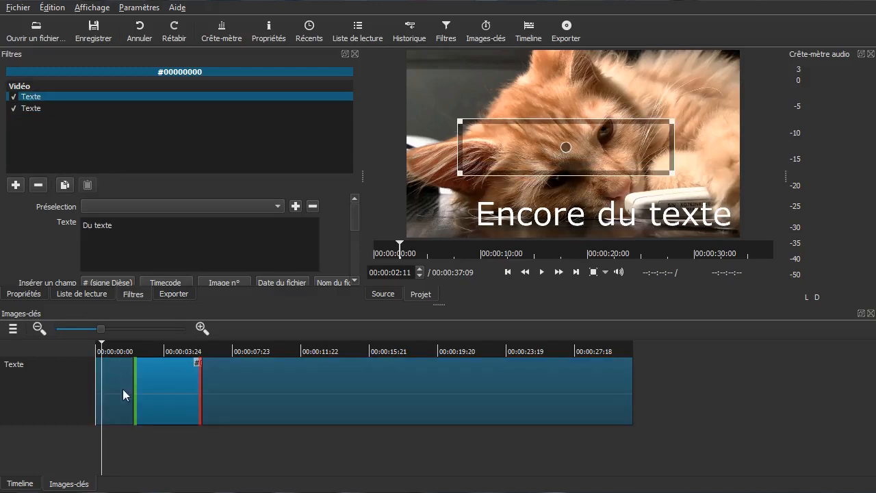
{"action": "left_click", "coordinate": [161, 452]}
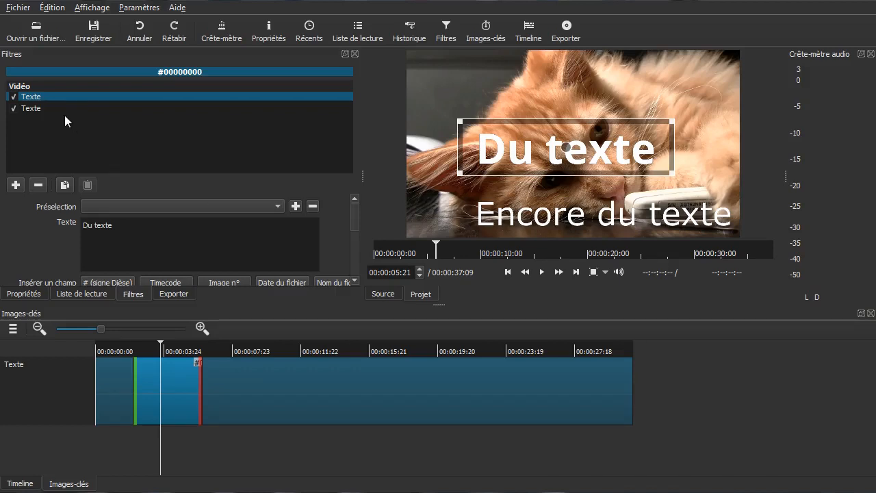
{"action": "left_click", "coordinate": [31, 109]}
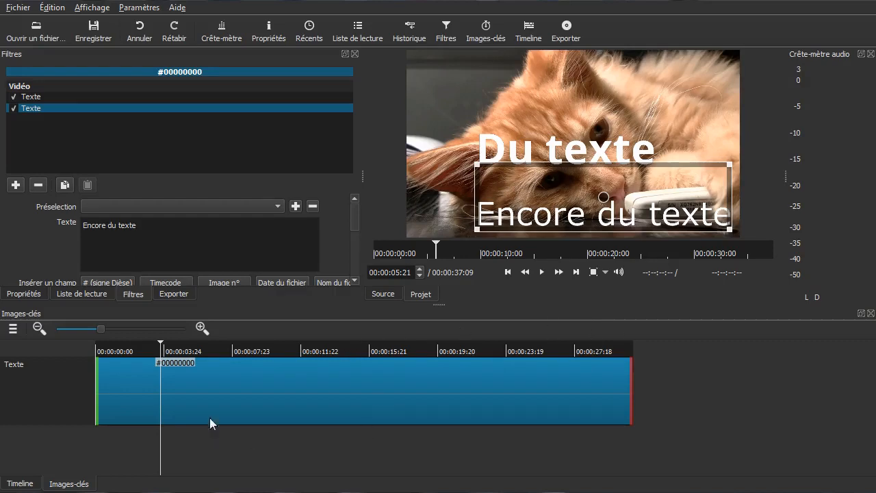
{"action": "left_click", "coordinate": [31, 97]}
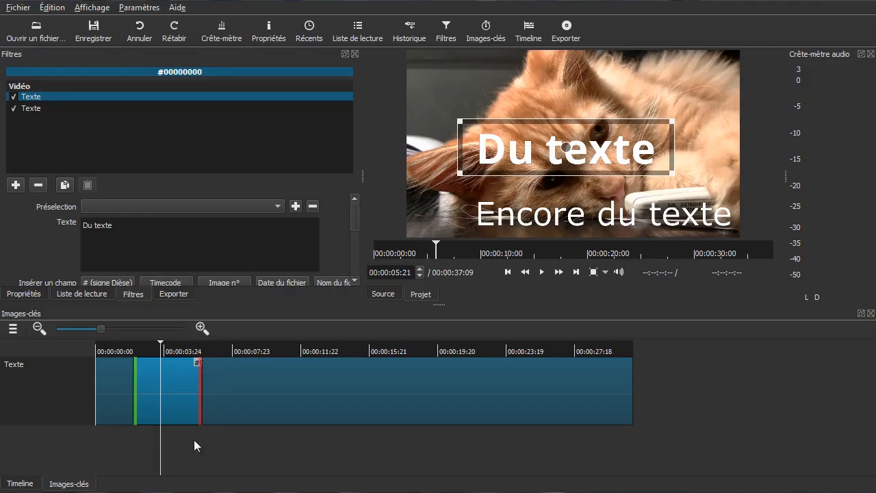
- Trim the "Encore du texte" filter to run from about 9 to about 14 seconds of the clip and play the result
{"action": "left_click", "coordinate": [34, 108]}
{"action": "left_click_drag", "start_coordinate": [98, 403], "coordinate": [264, 404]}
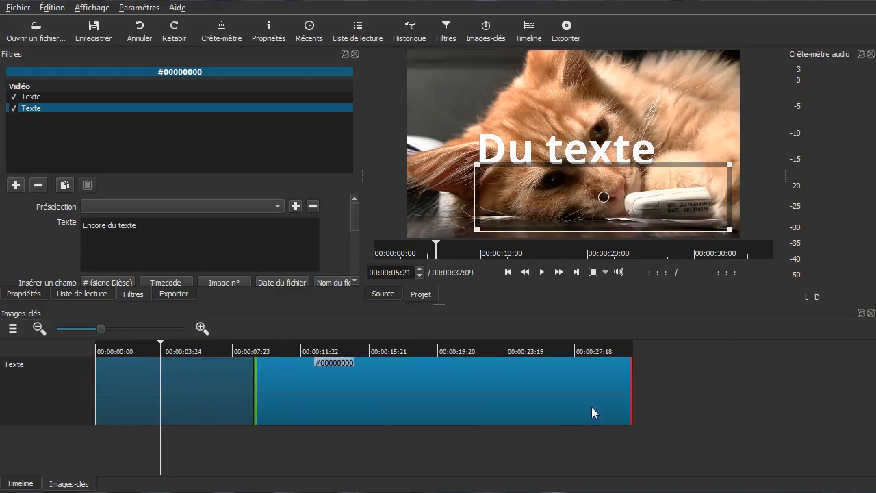
{"action": "left_click_drag", "start_coordinate": [624, 398], "coordinate": [332, 398]}
{"action": "left_click", "coordinate": [99, 445]}
{"action": "key", "text": "space"}
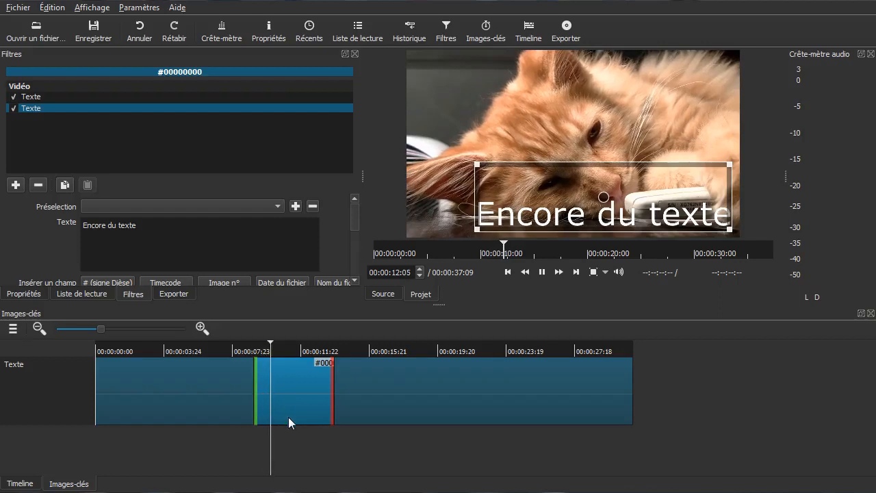
{"action": "key", "text": "space"}
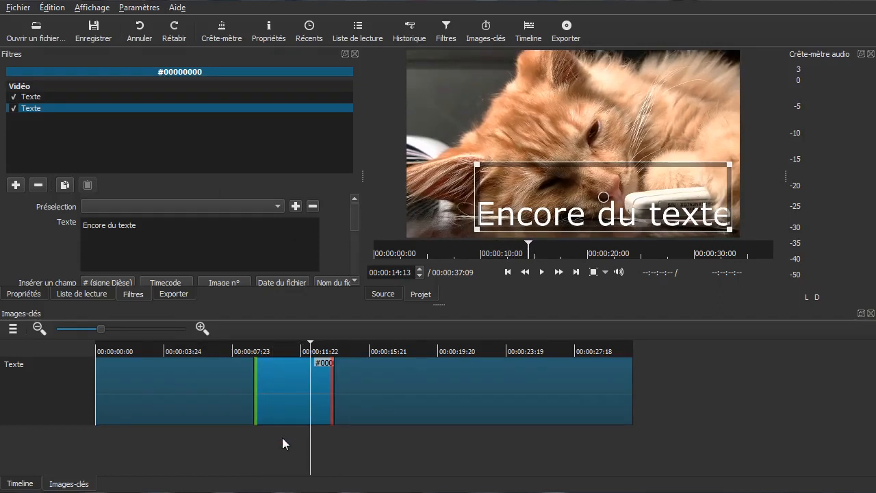
{"action": "left_click", "coordinate": [281, 444]}
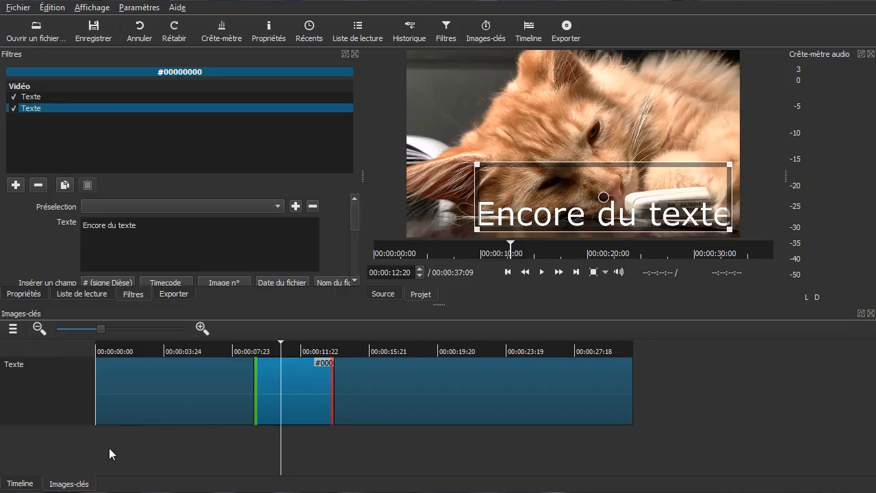
{"action": "left_click_drag", "start_coordinate": [313, 441], "coordinate": [269, 442]}
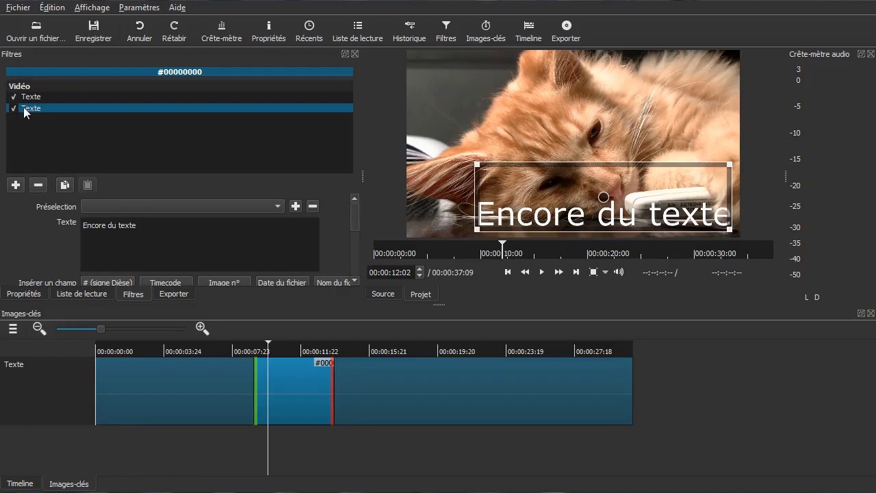
- Remove both Texte filters from the transparent clip and delete that clip from track V2
{"action": "left_click", "coordinate": [38, 185]}
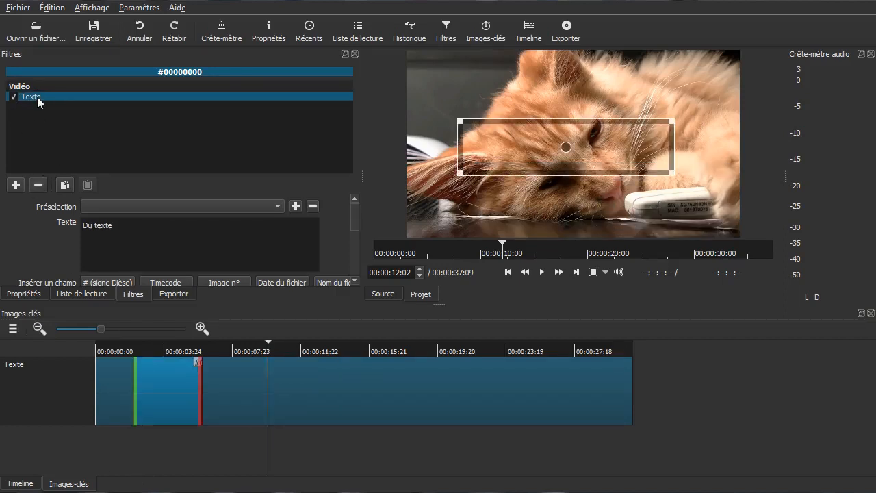
{"action": "left_click", "coordinate": [38, 185]}
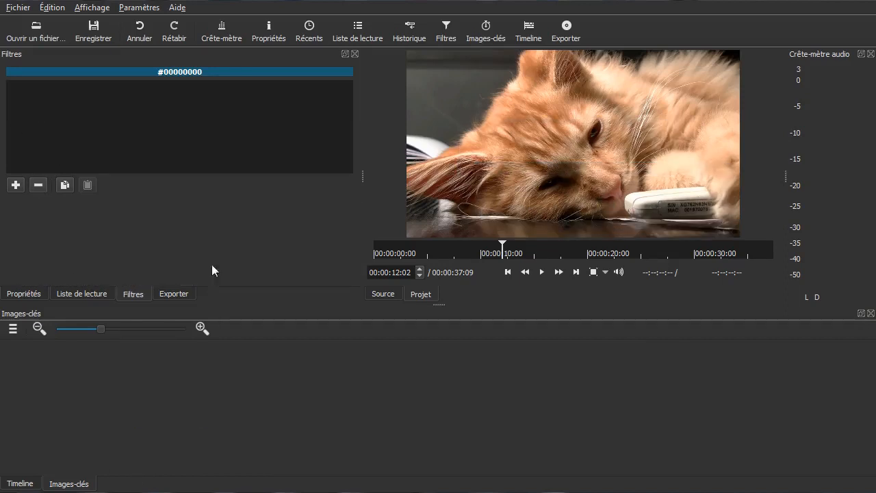
{"action": "left_click", "coordinate": [28, 485]}
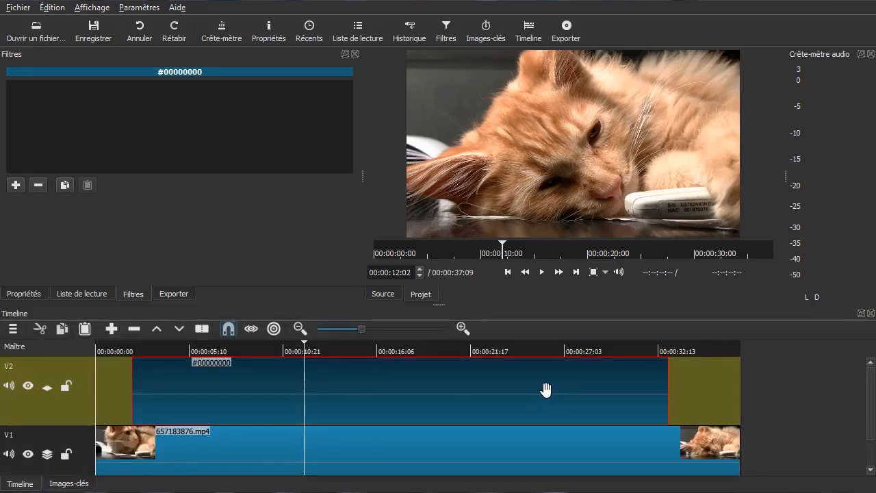
{"action": "key", "text": "Delete"}
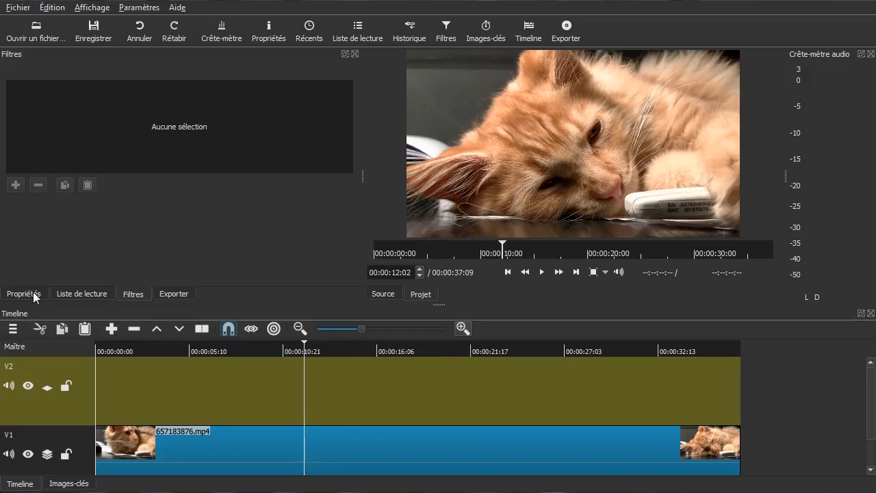
- Place the #00000000 clip from the playlist on V2, starting about 2 seconds in, and show its filters
{"action": "left_click", "coordinate": [80, 291]}
{"action": "left_click_drag", "start_coordinate": [25, 119], "coordinate": [160, 396]}
{"action": "left_click_drag", "start_coordinate": [284, 396], "coordinate": [260, 395]}
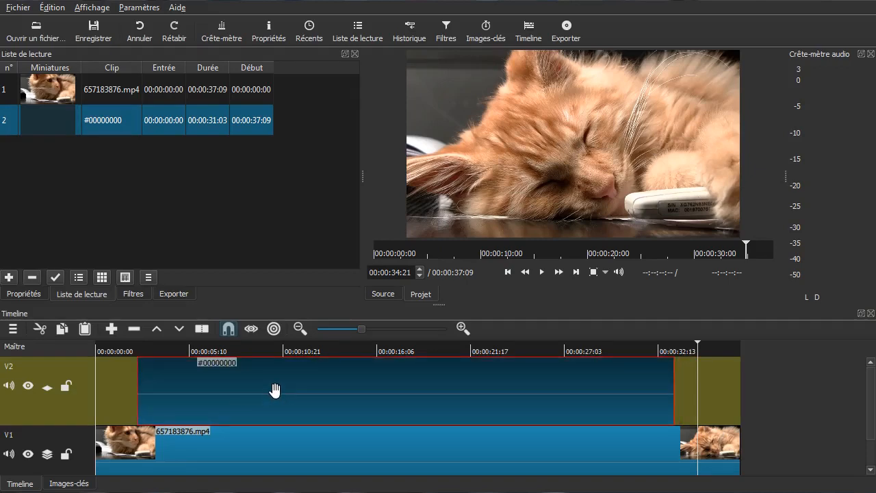
{"action": "left_click", "coordinate": [134, 295]}
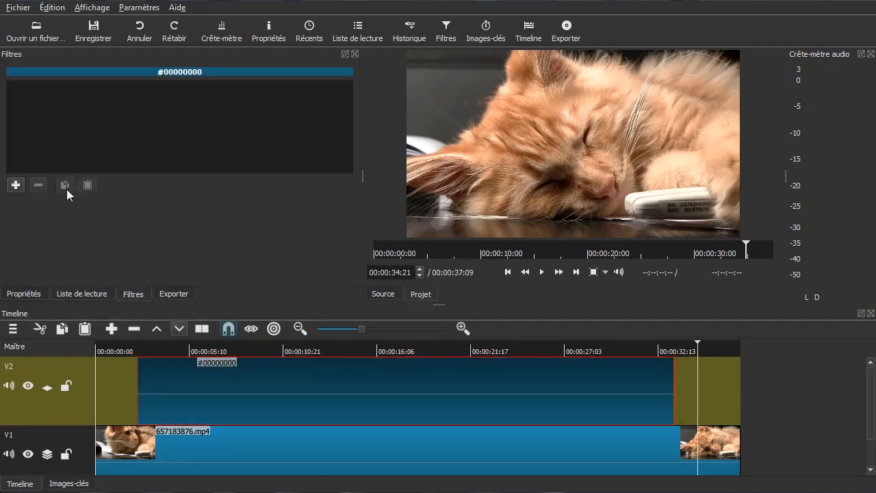
- Add a Texte filter to the #00000000 clip and set its text to "Du texte qui défile"
{"action": "left_click", "coordinate": [12, 188]}
{"action": "scroll", "coordinate": [165, 215], "scroll_direction": "down", "scroll_amount": 6}
{"action": "scroll", "coordinate": [174, 212], "scroll_direction": "down", "scroll_amount": 5}
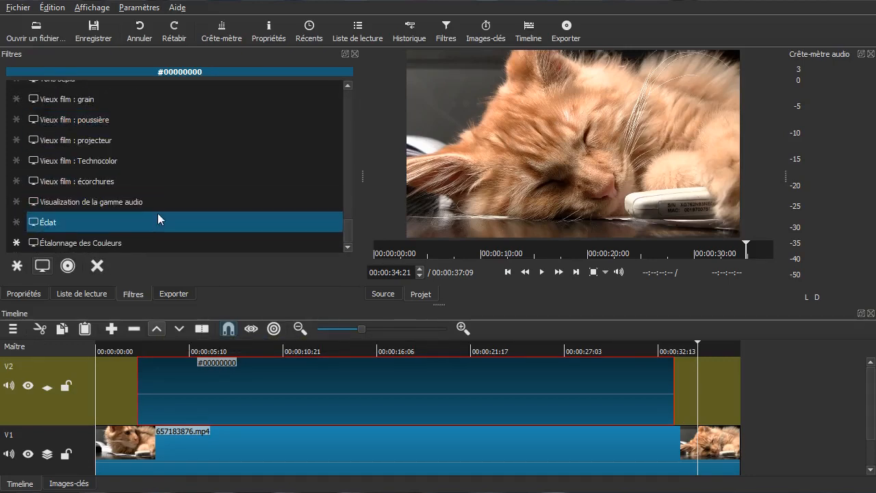
{"action": "scroll", "coordinate": [158, 213], "scroll_direction": "up", "scroll_amount": 4}
{"action": "left_click", "coordinate": [150, 201]}
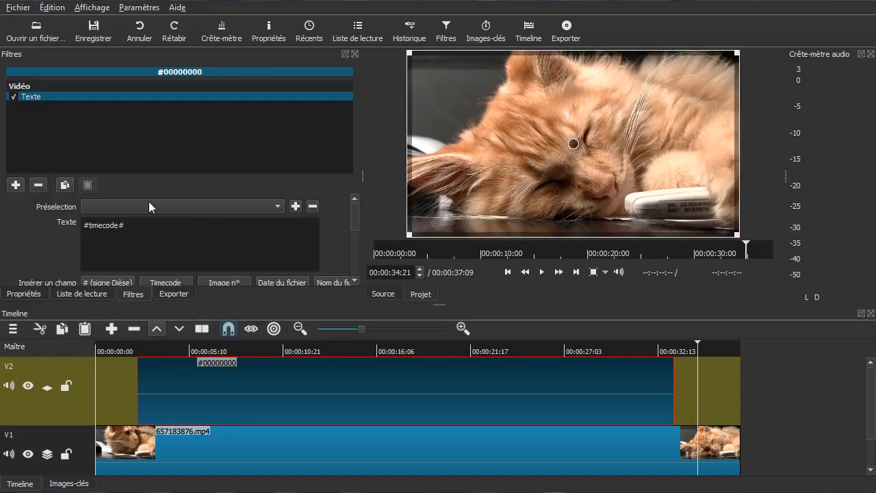
{"action": "left_click_drag", "start_coordinate": [196, 239], "coordinate": [11, 215]}
{"action": "type", "text": "Du texte qui défile"}
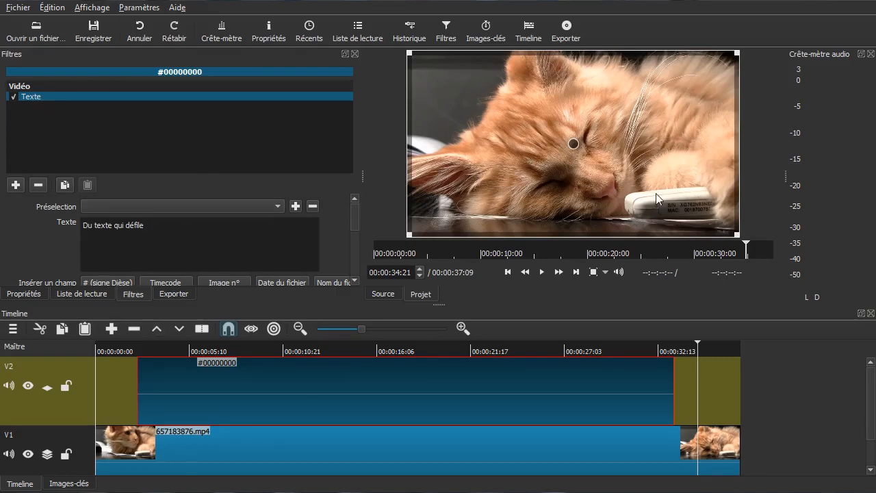
- Set the text's font to Open Sans in the Gras style at size 36
{"action": "left_click_drag", "start_coordinate": [355, 218], "coordinate": [355, 242]}
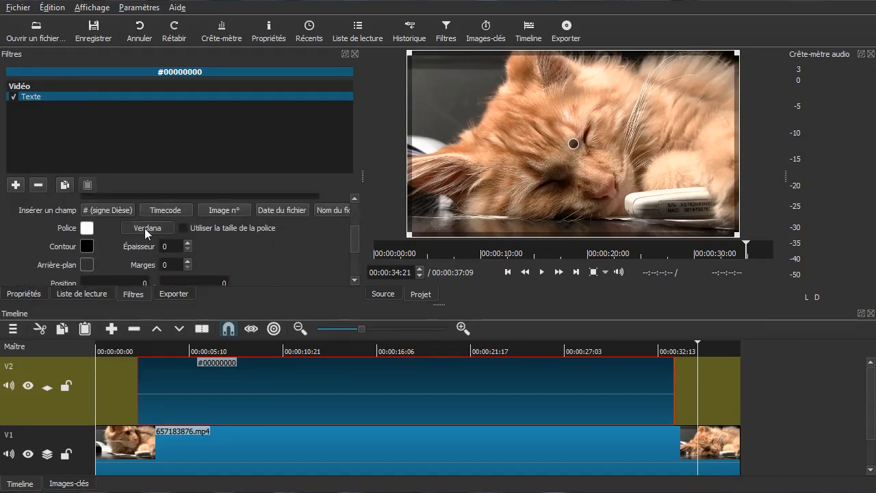
{"action": "left_click", "coordinate": [145, 228]}
{"action": "scroll", "coordinate": [570, 295], "scroll_direction": "up", "scroll_amount": 12}
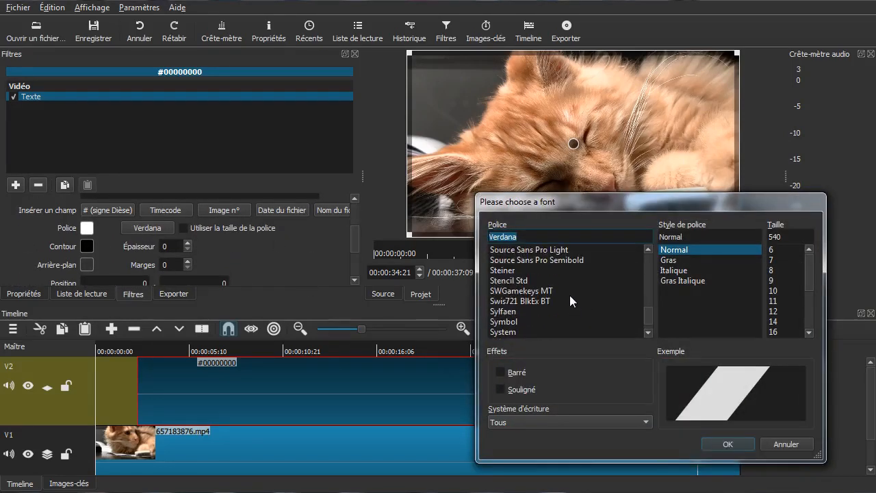
{"action": "scroll", "coordinate": [570, 295], "scroll_direction": "up", "scroll_amount": 12}
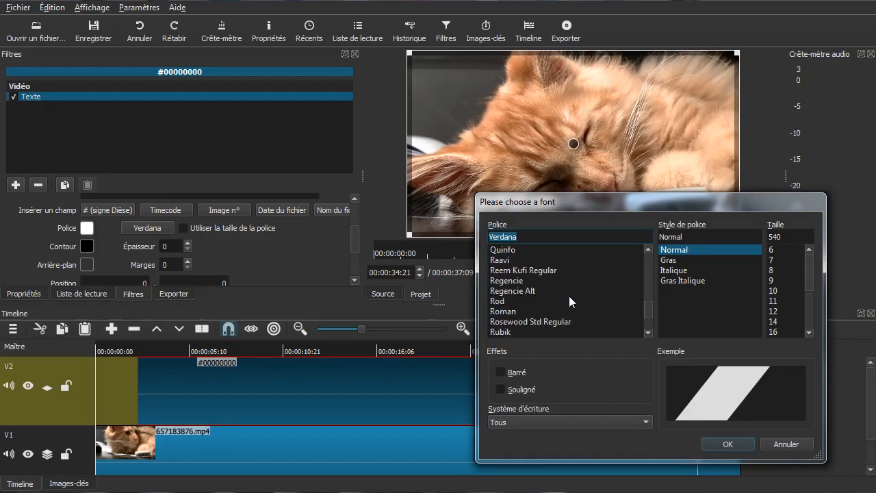
{"action": "scroll", "coordinate": [569, 297], "scroll_direction": "up", "scroll_amount": 2}
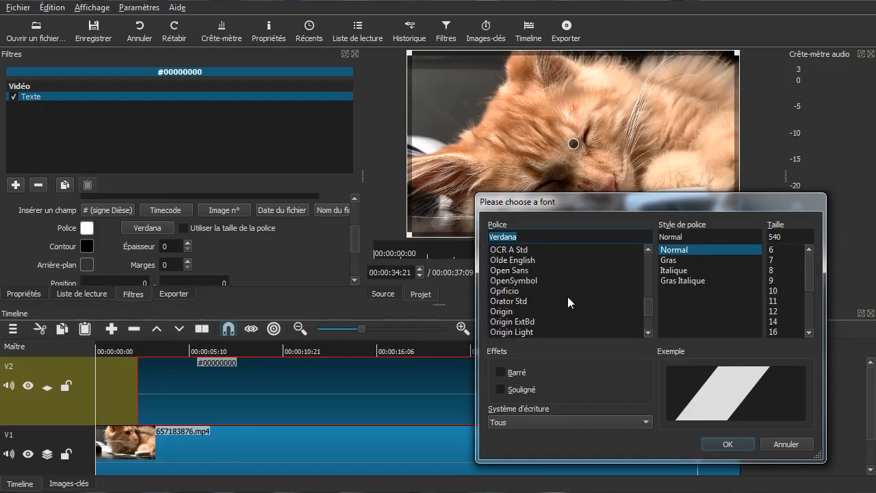
{"action": "left_click", "coordinate": [537, 270]}
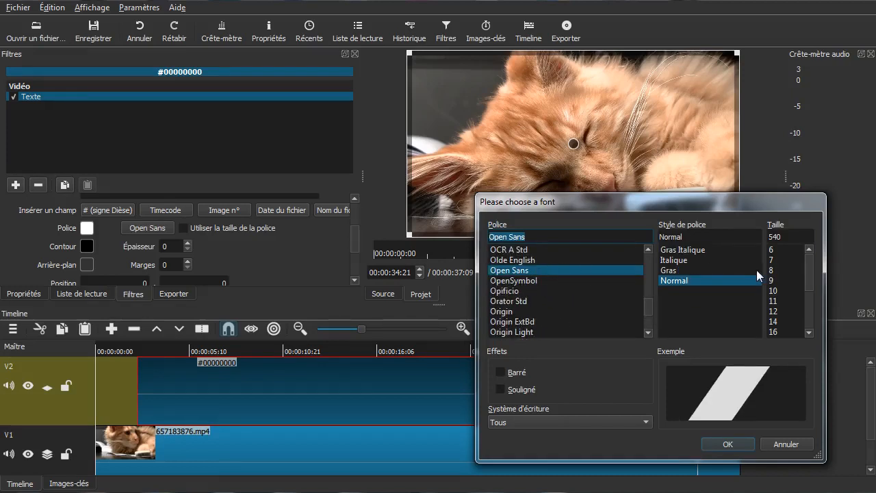
{"action": "left_click", "coordinate": [775, 319]}
{"action": "left_click", "coordinate": [685, 270]}
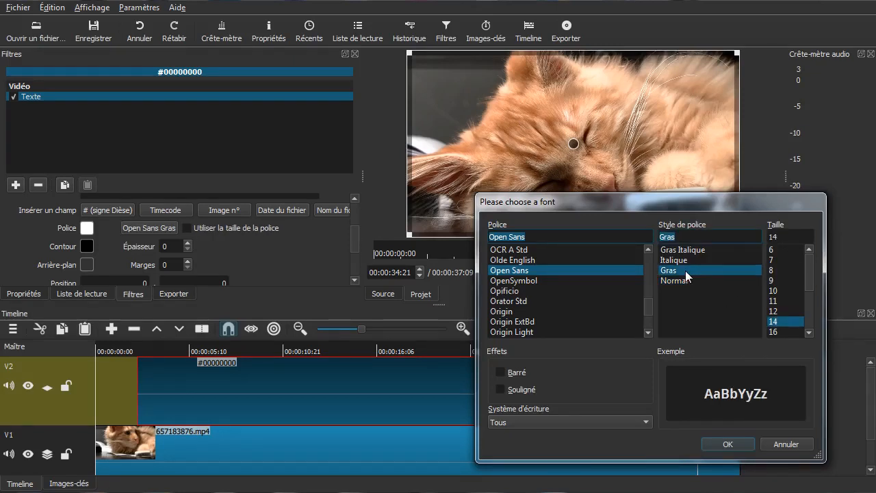
{"action": "scroll", "coordinate": [779, 323], "scroll_direction": "down", "scroll_amount": 3}
{"action": "left_click", "coordinate": [774, 312]}
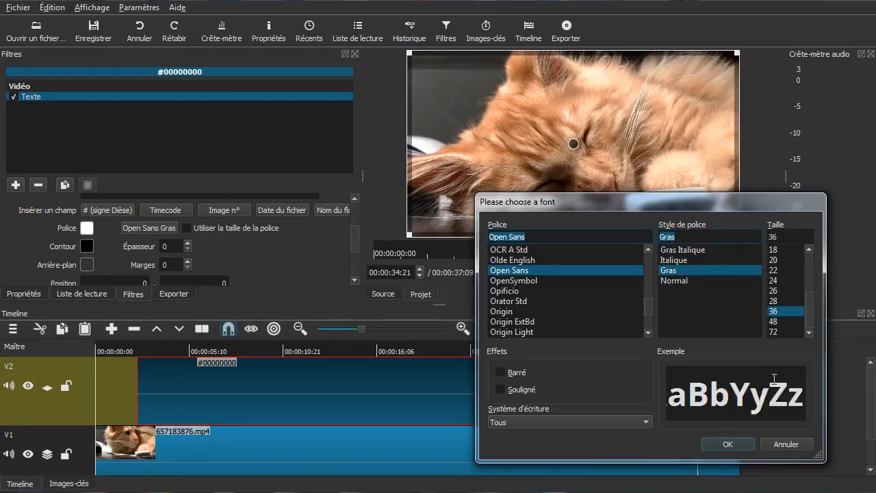
{"action": "left_click", "coordinate": [730, 444]}
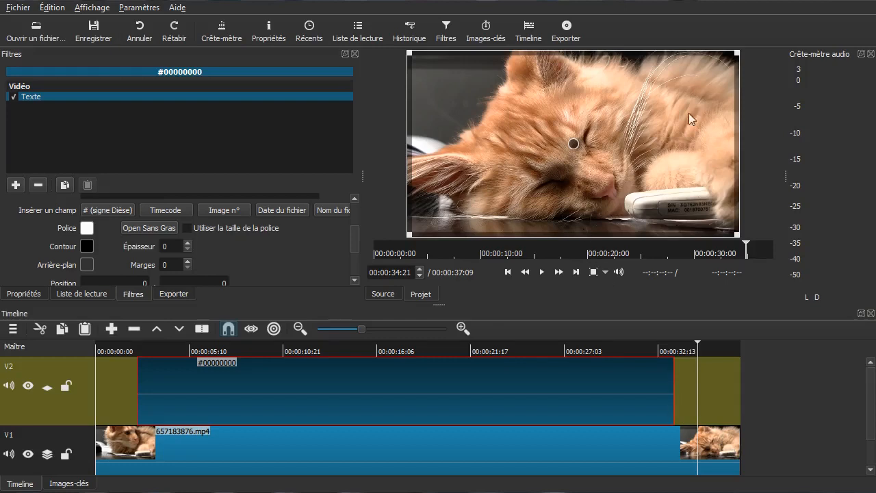
- Shrink the text frame, place it low in the picture at about position 189, 465, and check the text within the clip
{"action": "left_click_drag", "start_coordinate": [734, 57], "coordinate": [630, 175]}
{"action": "left_click_drag", "start_coordinate": [515, 209], "coordinate": [528, 173]}
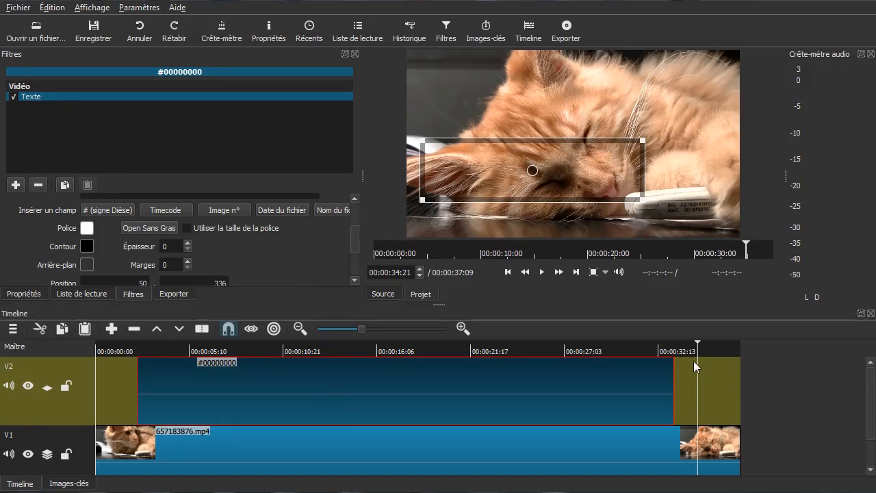
{"action": "left_click", "coordinate": [601, 396]}
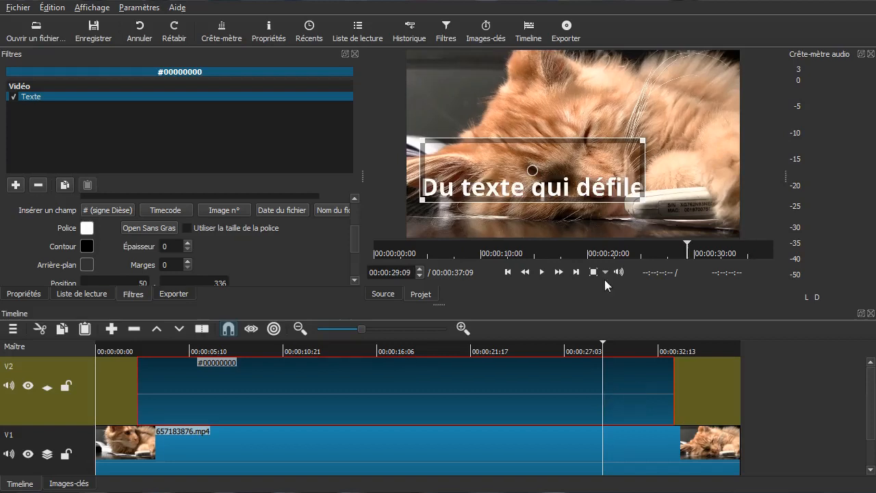
{"action": "left_click_drag", "start_coordinate": [536, 169], "coordinate": [570, 220]}
{"action": "left_click_drag", "start_coordinate": [695, 364], "coordinate": [120, 388]}
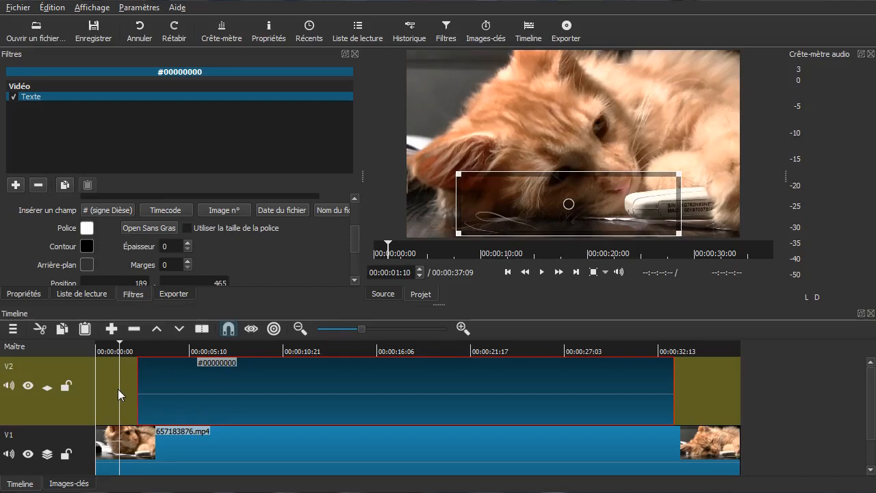
{"action": "left_click", "coordinate": [185, 389]}
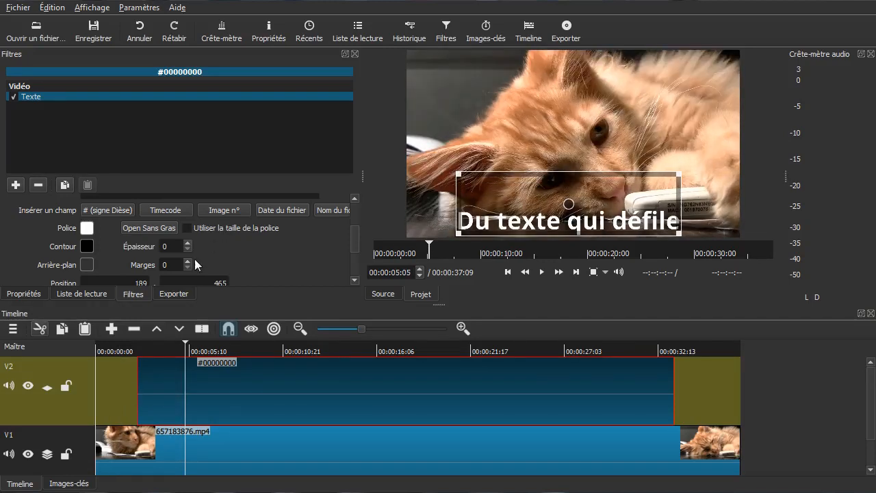
- Show the keyframes of the transparent clip and add a Taille et Position filter to it
{"action": "left_click", "coordinate": [71, 484]}
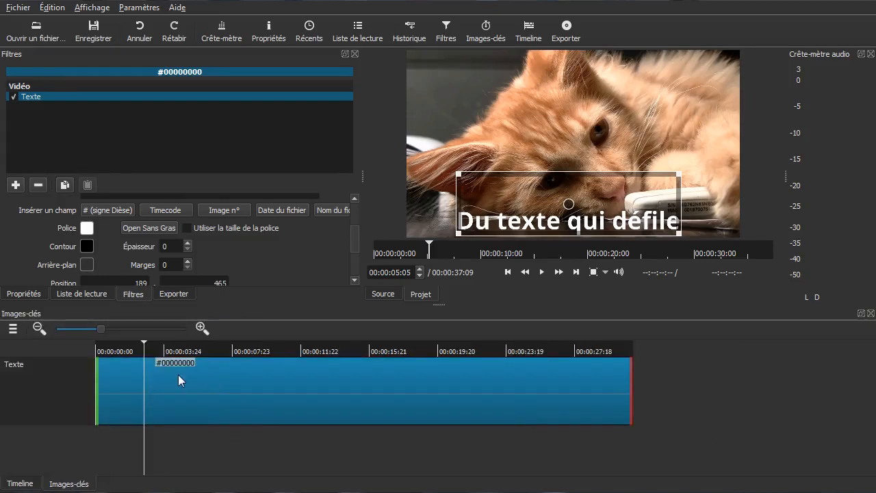
{"action": "left_click", "coordinate": [16, 185]}
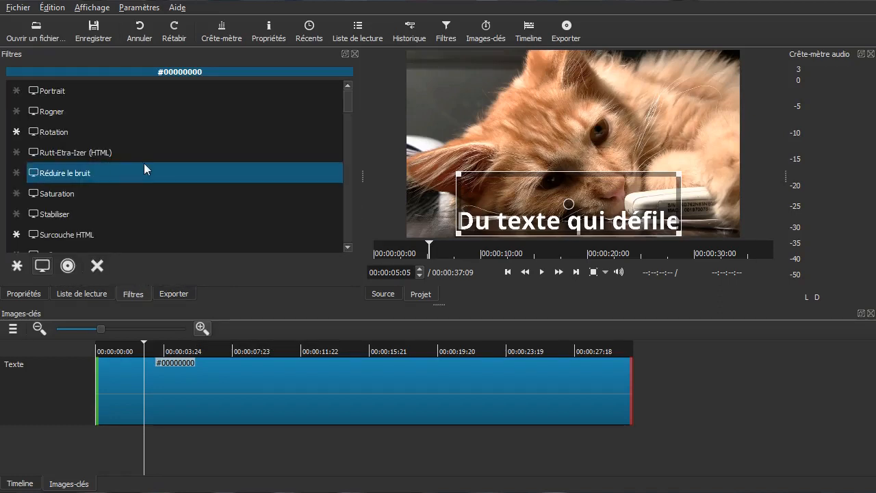
{"action": "scroll", "coordinate": [176, 183], "scroll_direction": "up", "scroll_amount": 5}
{"action": "scroll", "coordinate": [176, 175], "scroll_direction": "down", "scroll_amount": 5}
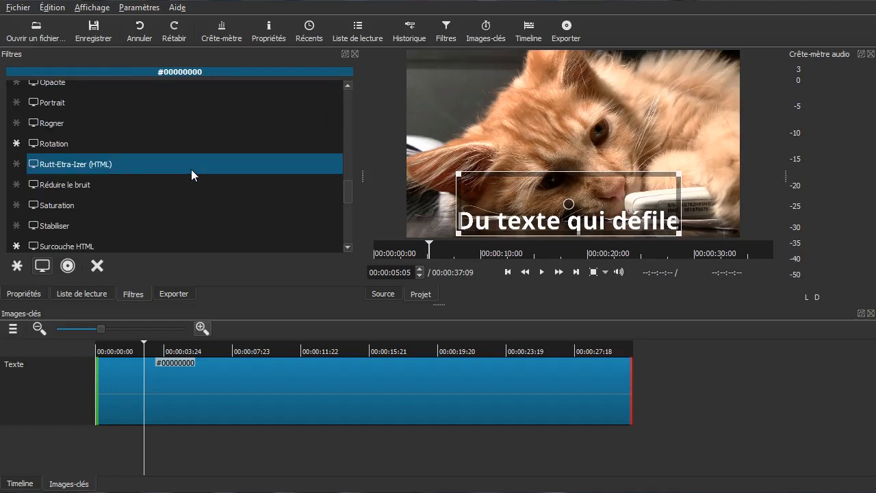
{"action": "scroll", "coordinate": [199, 169], "scroll_direction": "down", "scroll_amount": 3}
{"action": "scroll", "coordinate": [213, 166], "scroll_direction": "down", "scroll_amount": 3}
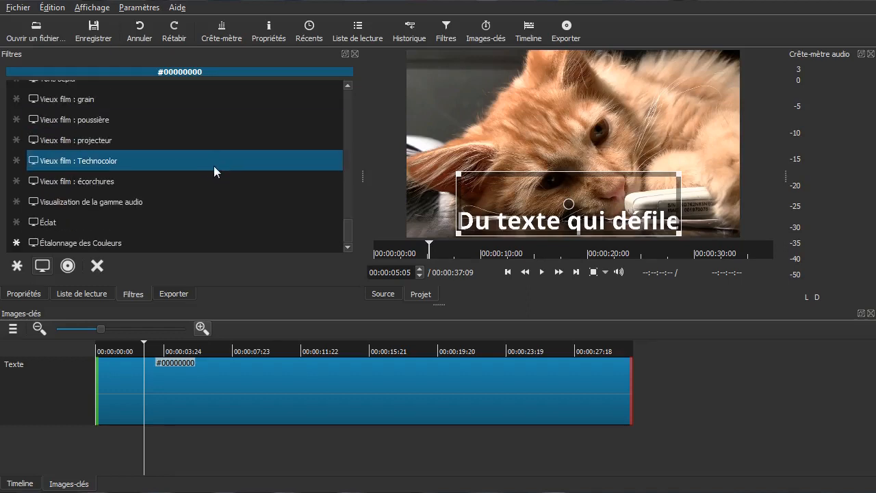
{"action": "scroll", "coordinate": [214, 165], "scroll_direction": "up", "scroll_amount": 4}
{"action": "left_click", "coordinate": [180, 140]}
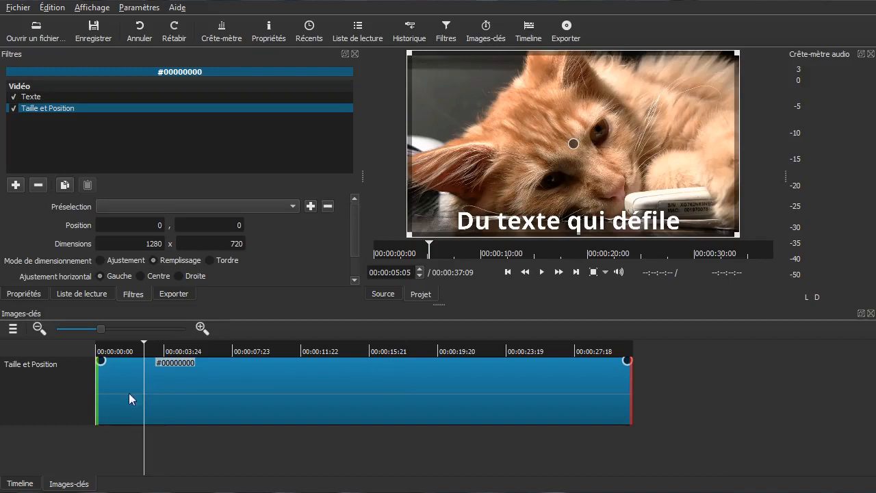
{"action": "left_click_drag", "start_coordinate": [96, 398], "coordinate": [192, 397]}
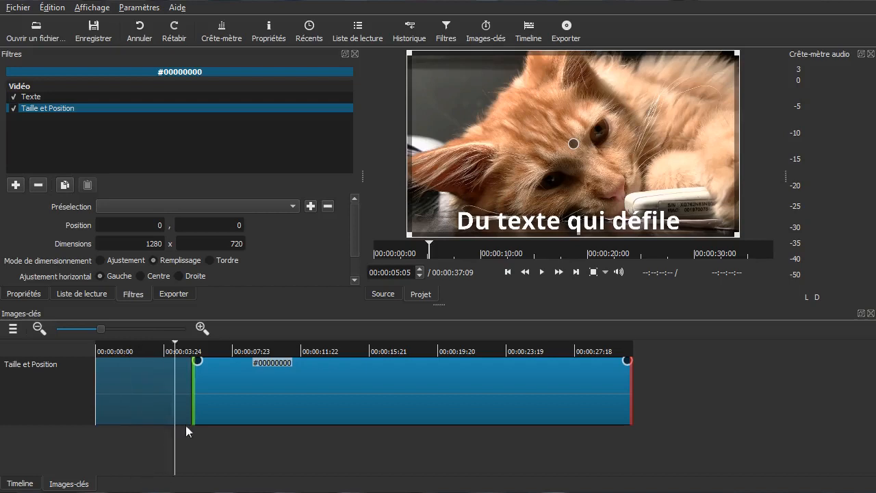
{"action": "left_click", "coordinate": [159, 427]}
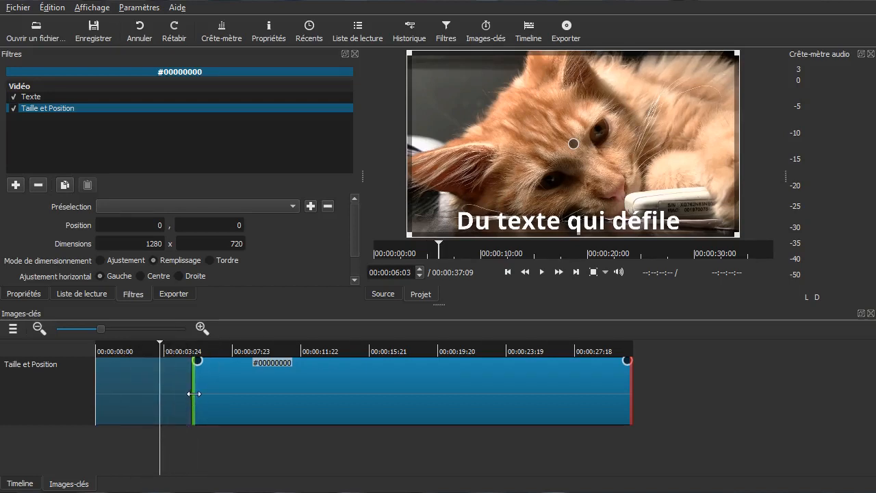
{"action": "left_click_drag", "start_coordinate": [194, 393], "coordinate": [74, 397]}
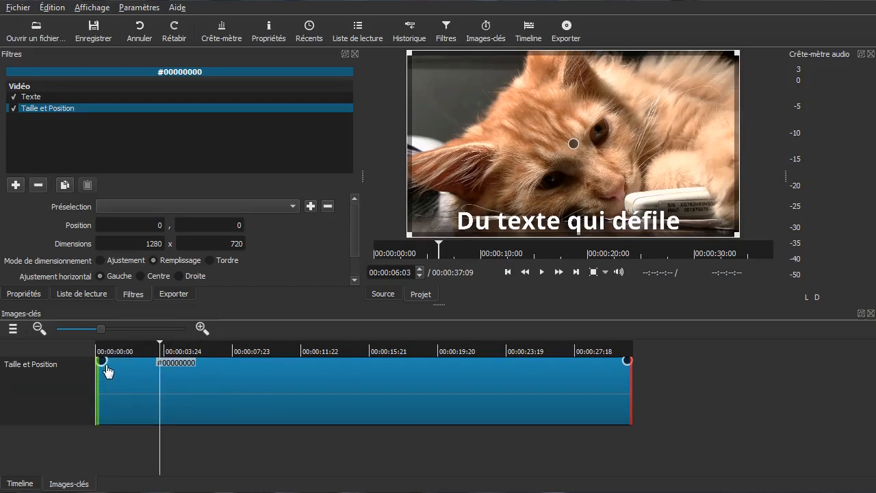
- Animate the Taille et Position filter's entrance over about the first 14.5 seconds of the clip and scrub through the movement
{"action": "left_click_drag", "start_coordinate": [104, 368], "coordinate": [489, 359]}
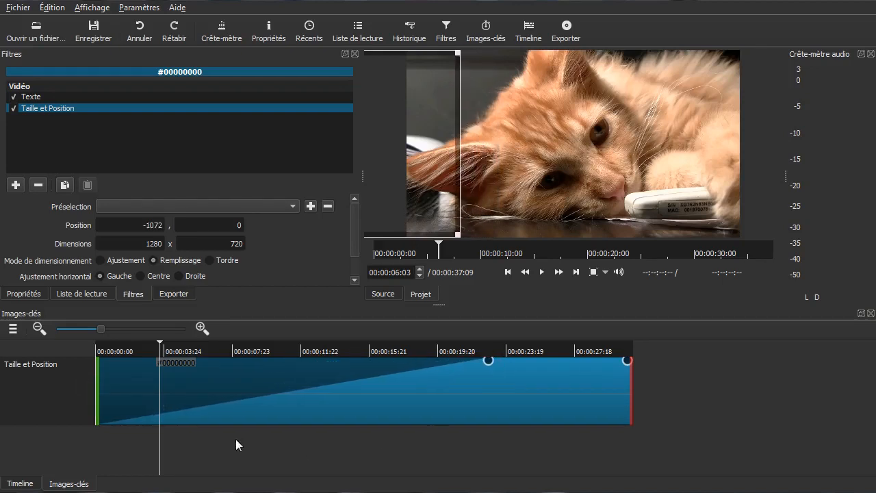
{"action": "left_click_drag", "start_coordinate": [170, 460], "coordinate": [78, 470]}
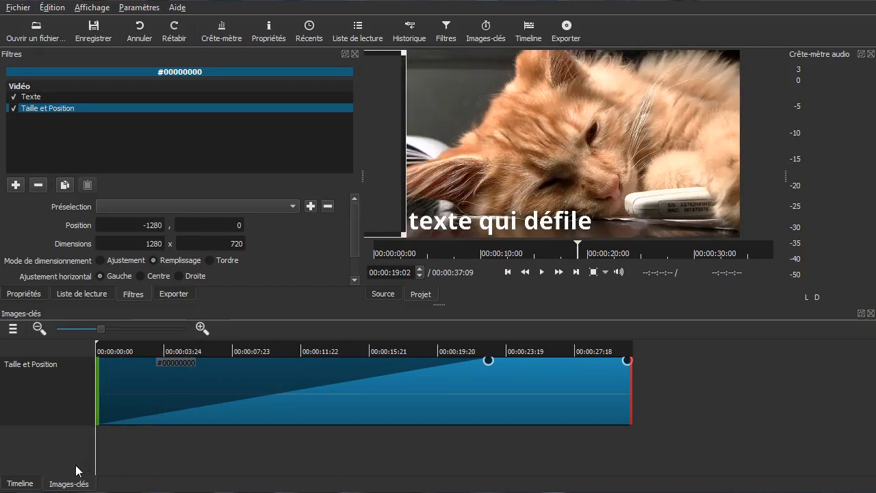
{"action": "left_click_drag", "start_coordinate": [488, 361], "coordinate": [342, 389]}
{"action": "left_click_drag", "start_coordinate": [109, 450], "coordinate": [550, 425]}
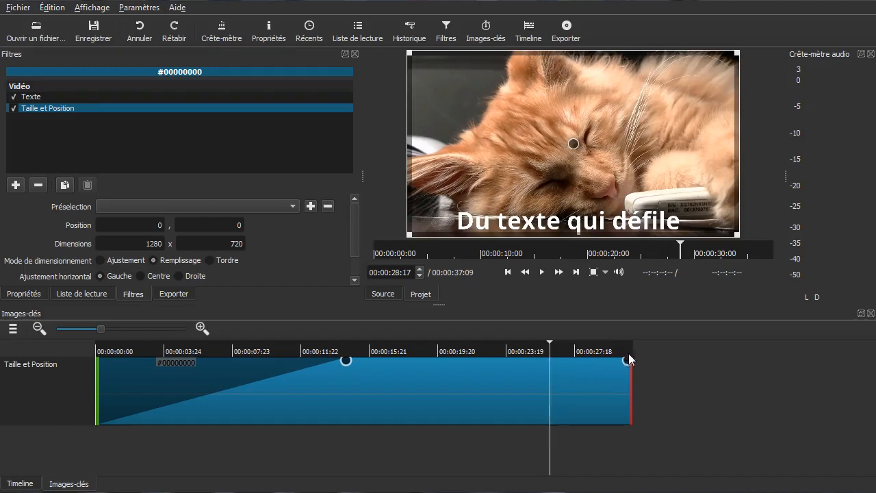
- Animate the Taille et Position filter's exit over about the last 4.5 seconds and play the beginning of the clip
{"action": "left_click_drag", "start_coordinate": [628, 361], "coordinate": [546, 373]}
{"action": "left_click_drag", "start_coordinate": [552, 417], "coordinate": [68, 469]}
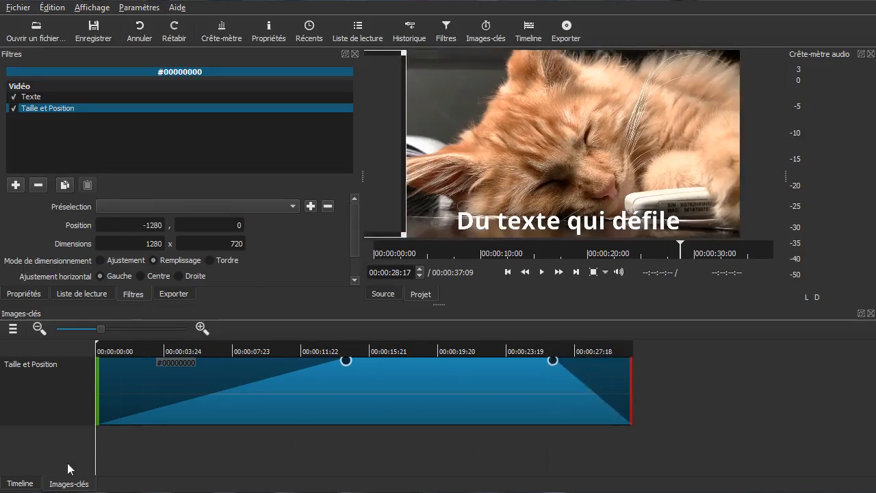
{"action": "key", "text": "space"}
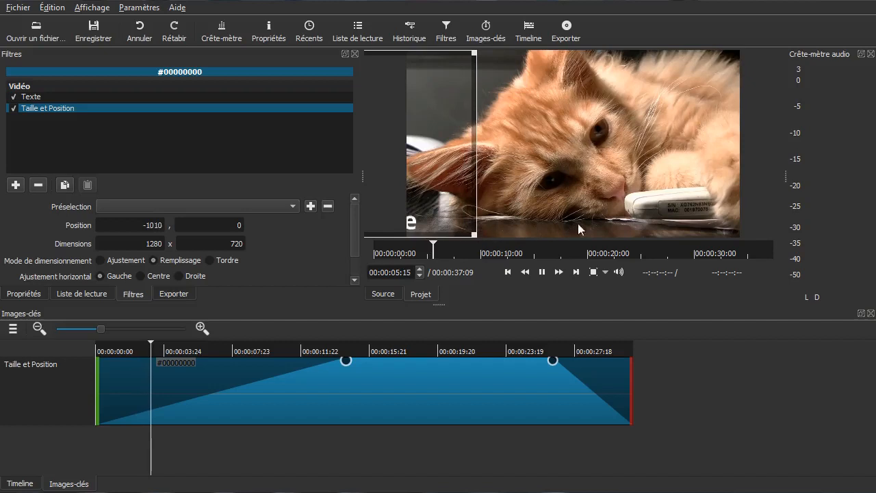
{"action": "key", "text": "space"}
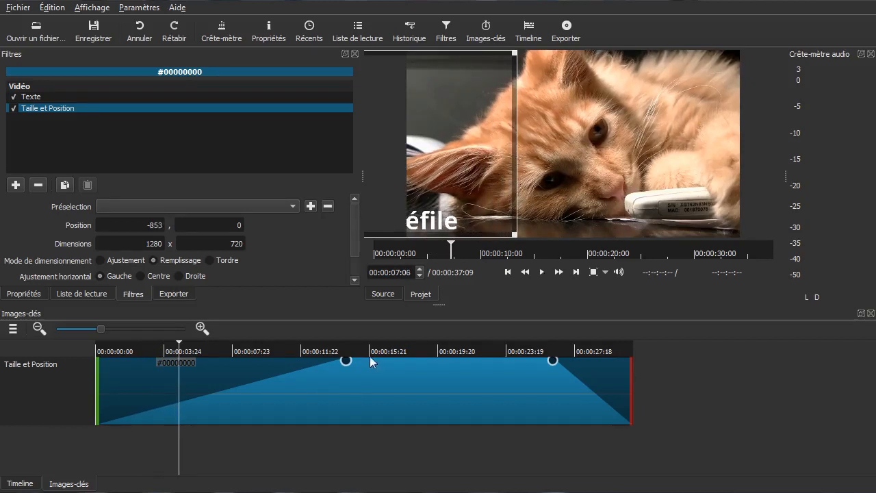
- Shorten the filter's entrance animation to about 8.5 seconds and play the clip from its beginning to its end
{"action": "left_click_drag", "start_coordinate": [346, 360], "coordinate": [243, 362]}
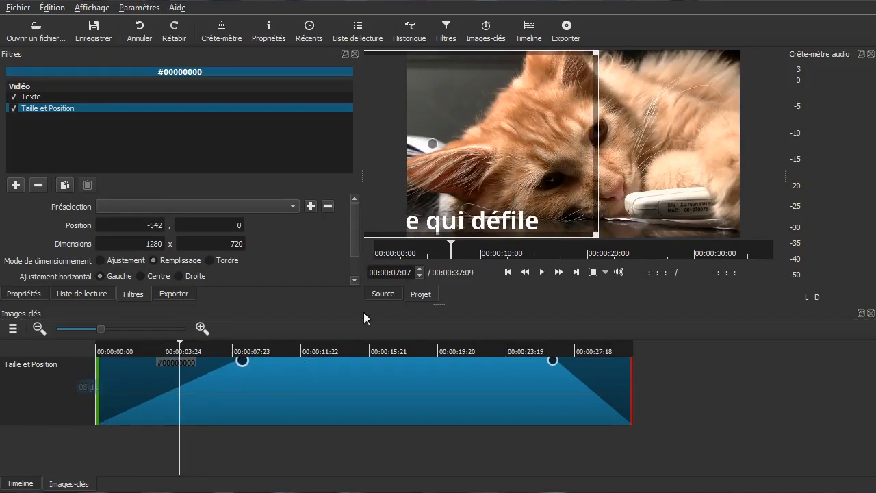
{"action": "key", "text": "Home"}
{"action": "key", "text": "space"}
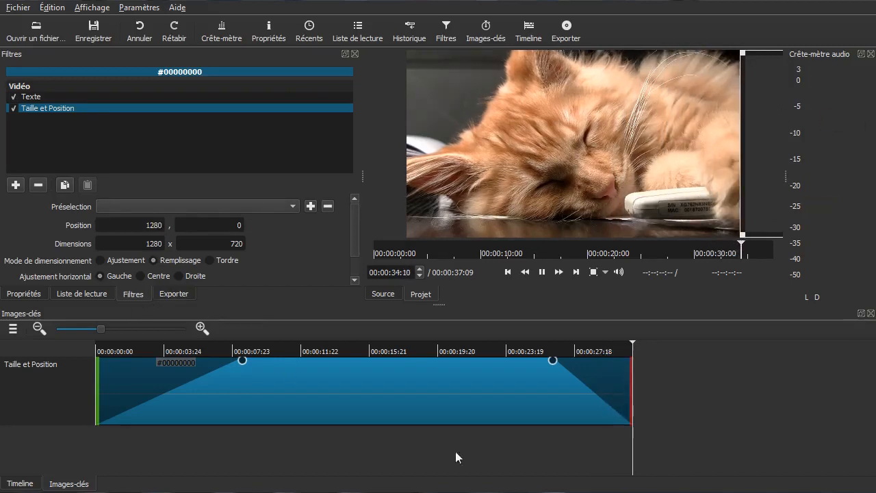
{"action": "key", "text": "space"}
- Scrub through the start and end of the clip to examine the filter's position values during the entrance and exit
{"action": "left_click_drag", "start_coordinate": [614, 443], "coordinate": [581, 439]}
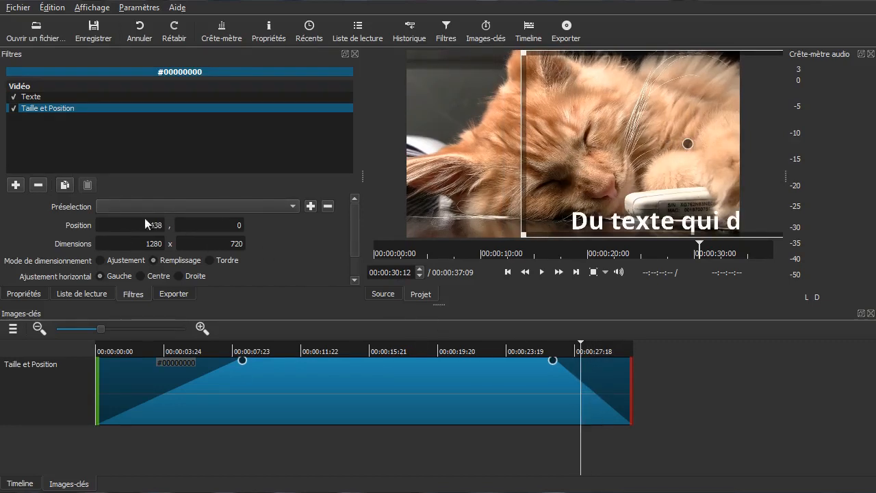
{"action": "left_click_drag", "start_coordinate": [511, 440], "coordinate": [75, 454]}
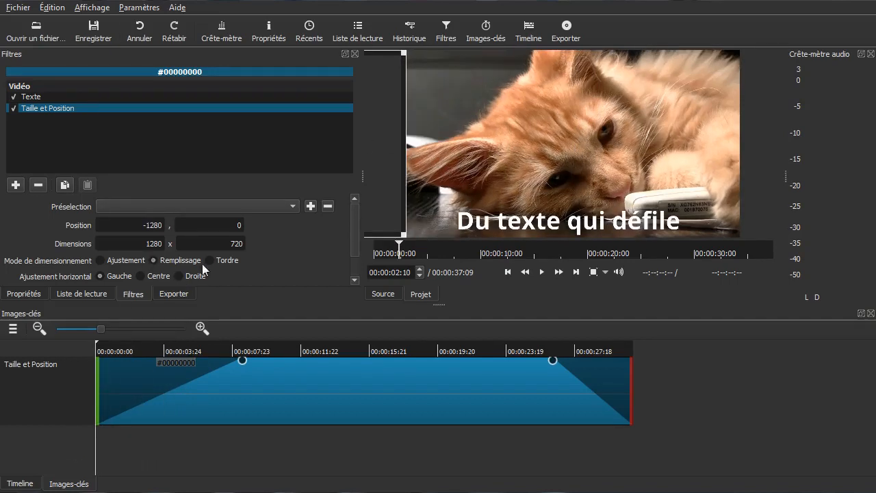
{"action": "left_click_drag", "start_coordinate": [588, 429], "coordinate": [617, 426]}
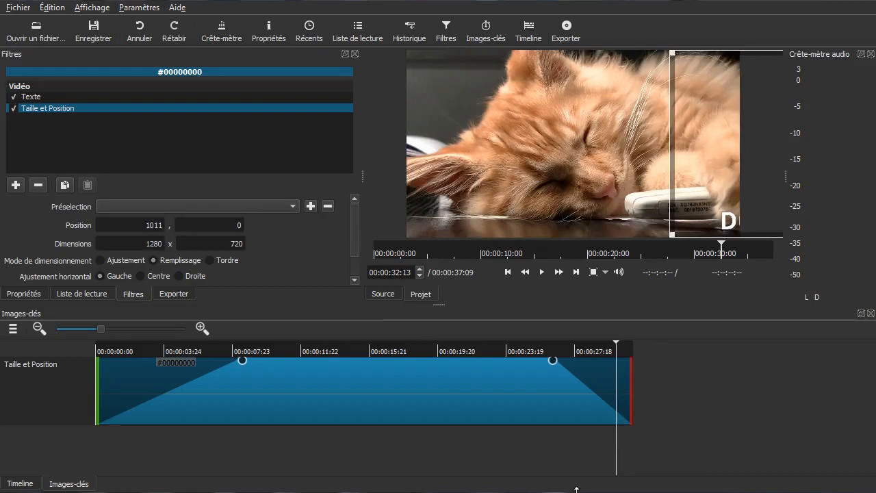
{"action": "left_click", "coordinate": [635, 434]}
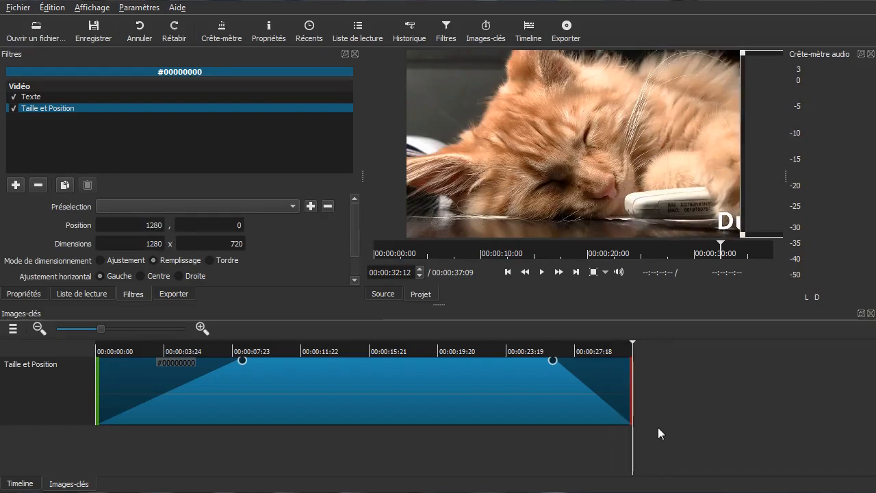
- Scrub through the clip and set the Taille et Position filter's horizontal position at its start to 0
{"action": "left_click_drag", "start_coordinate": [594, 447], "coordinate": [330, 428]}
{"action": "left_click_drag", "start_coordinate": [270, 479], "coordinate": [38, 433]}
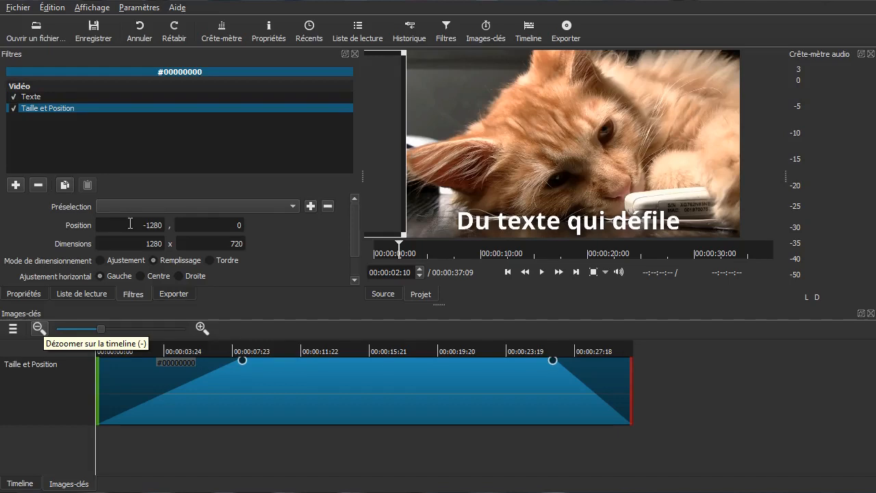
{"action": "left_click_drag", "start_coordinate": [380, 453], "coordinate": [391, 445]}
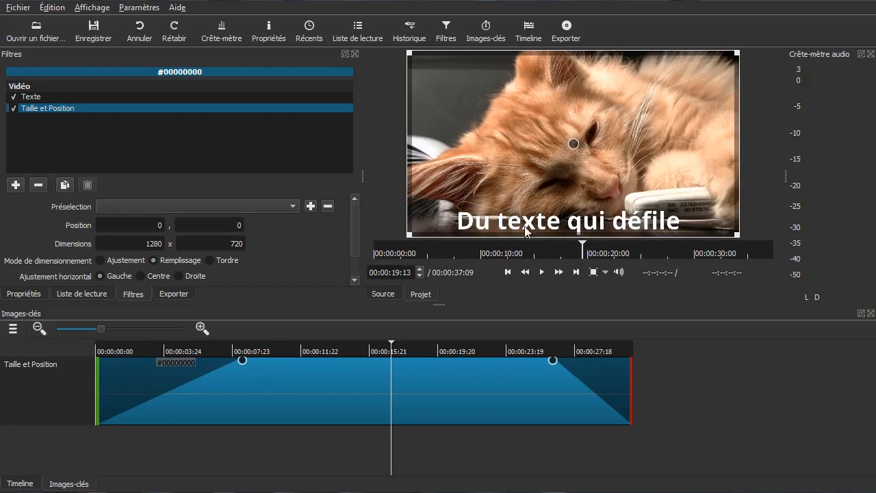
{"action": "left_click_drag", "start_coordinate": [422, 448], "coordinate": [97, 458]}
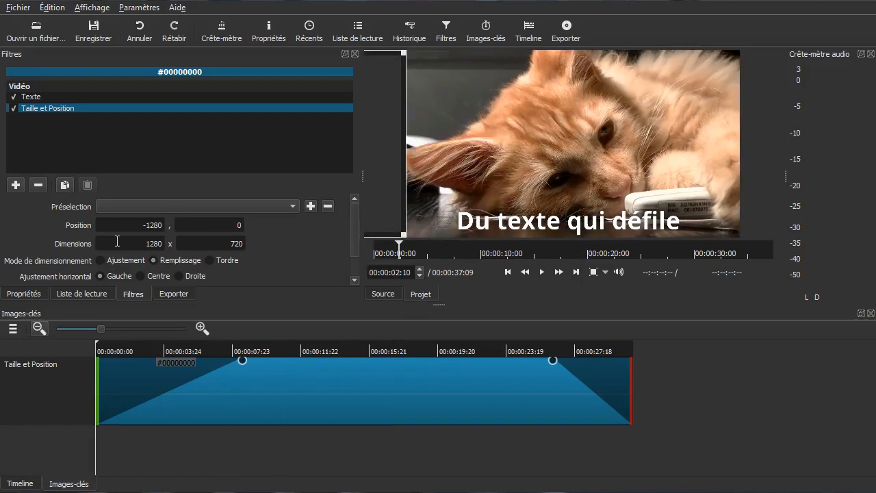
{"action": "left_click_drag", "start_coordinate": [135, 227], "coordinate": [315, 240]}
{"action": "type", "text": "0"}
{"action": "left_click", "coordinate": [211, 224]}
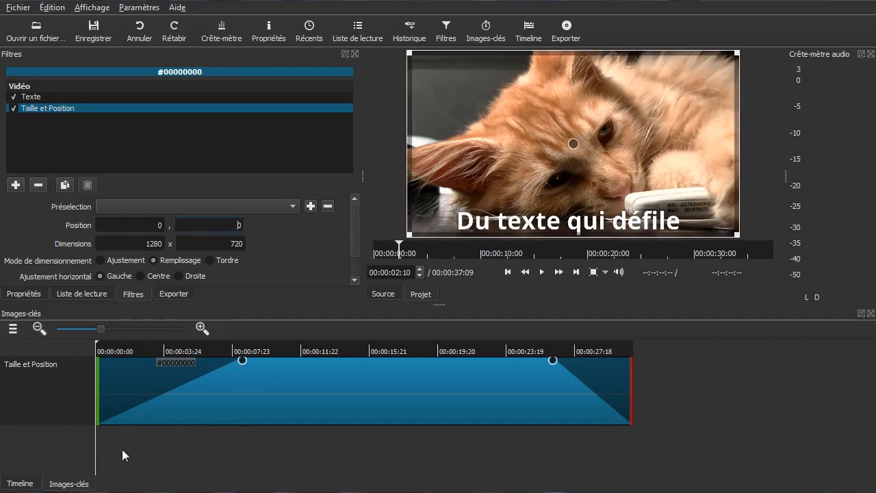
- Set the filter's horizontal position at the end of the clip to 0 and play the clip from its beginning
{"action": "left_click_drag", "start_coordinate": [238, 445], "coordinate": [657, 470]}
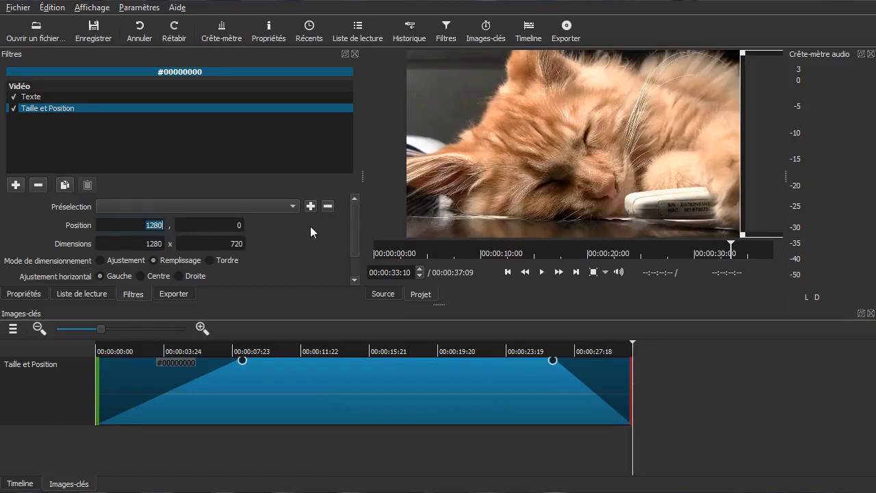
{"action": "left_click", "coordinate": [361, 449]}
{"action": "left_click_drag", "start_coordinate": [553, 459], "coordinate": [76, 434]}
{"action": "key", "text": "space"}
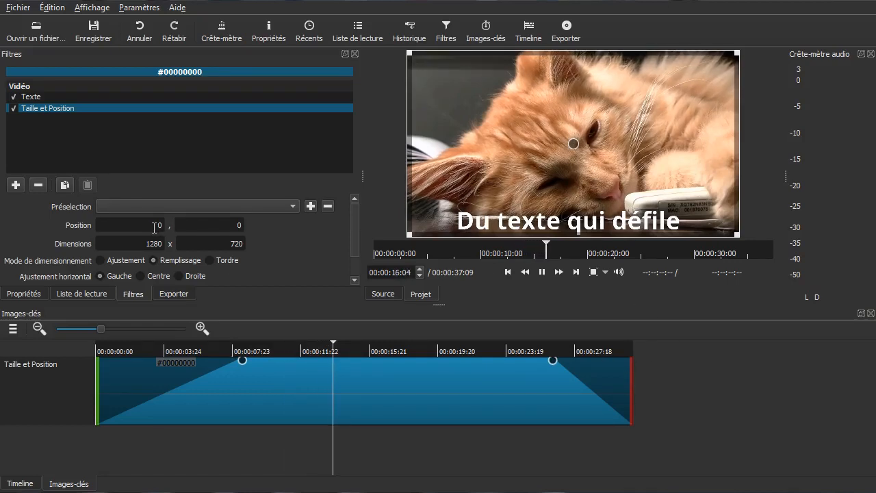
{"action": "key", "text": "space"}
- Set the filter's vertical position at the start of the clip to -720 and scrub its first frames
{"action": "left_click_drag", "start_coordinate": [335, 446], "coordinate": [96, 441]}
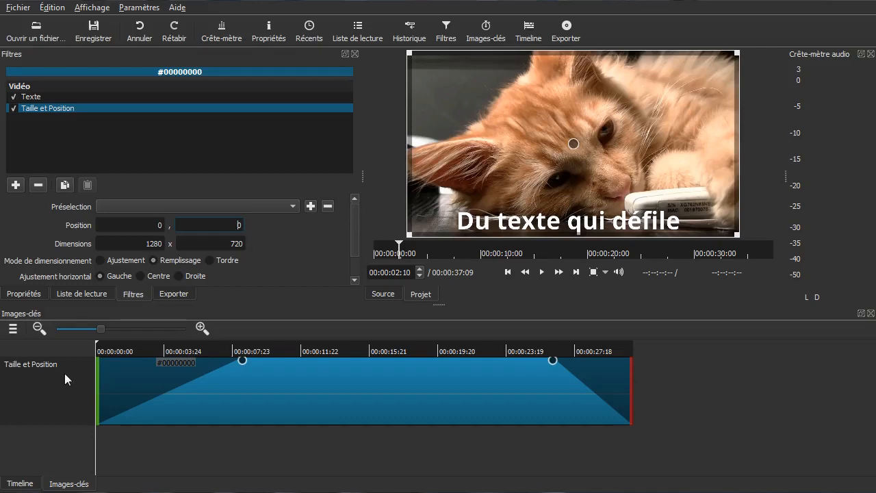
{"action": "key", "text": "BackSpace"}
{"action": "type", "text": "-720"}
{"action": "left_click", "coordinate": [223, 240]}
{"action": "left_click_drag", "start_coordinate": [120, 439], "coordinate": [49, 449]}
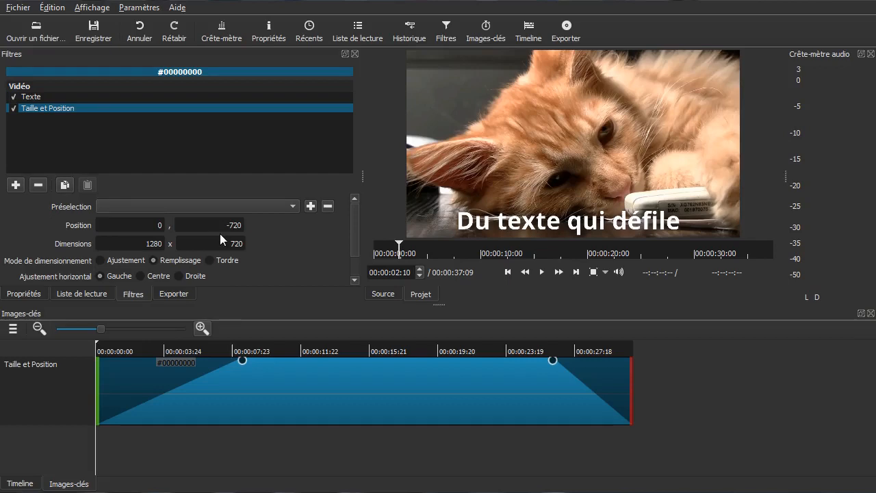
- Set the filter's vertical position at the start of the clip to 720
{"action": "left_click_drag", "start_coordinate": [221, 225], "coordinate": [243, 225]}
{"action": "type", "text": "720"}
{"action": "key", "text": "Return"}
- Scrub through the exit animation and set the filter's vertical position to -720 at about 28:23, where the exit begins
{"action": "left_click_drag", "start_coordinate": [134, 436], "coordinate": [659, 455]}
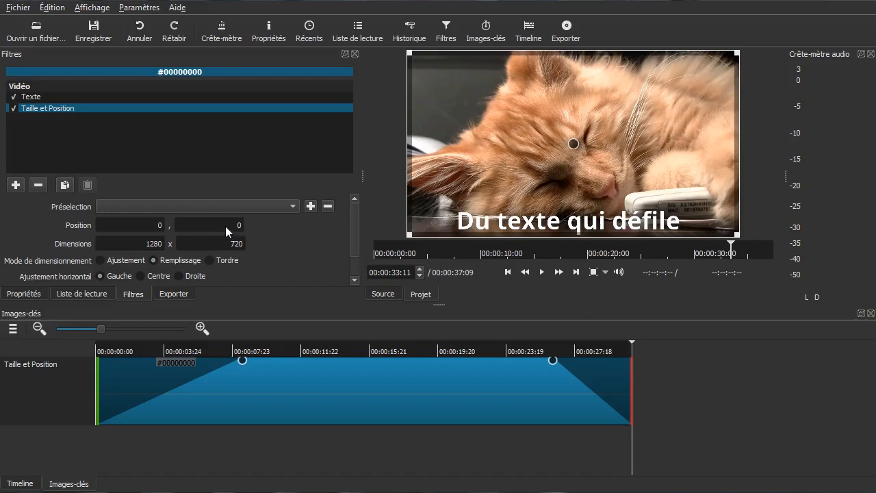
{"action": "left_click_drag", "start_coordinate": [541, 427], "coordinate": [626, 452]}
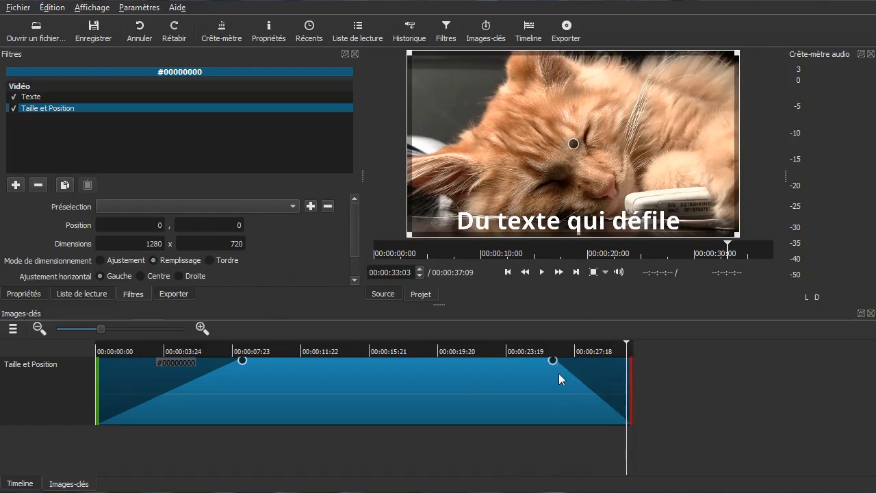
{"action": "left_click_drag", "start_coordinate": [548, 372], "coordinate": [553, 374]}
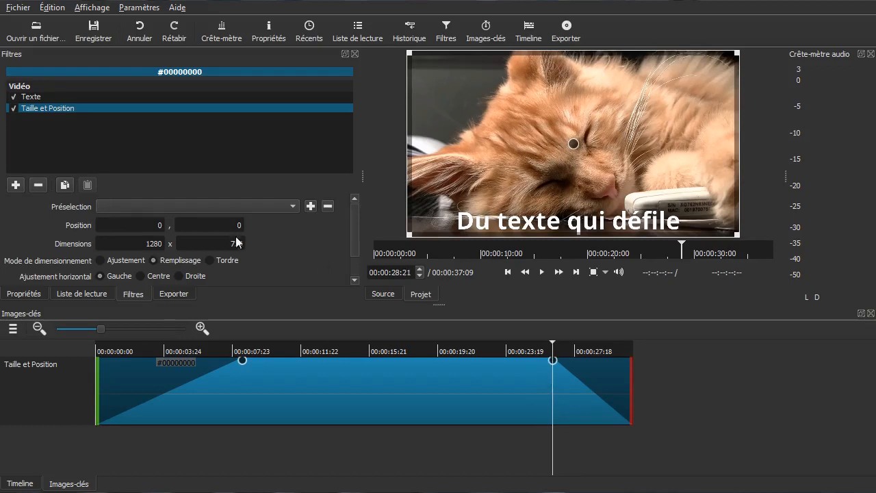
{"action": "left_click_drag", "start_coordinate": [572, 441], "coordinate": [639, 429]}
{"action": "left_click_drag", "start_coordinate": [625, 343], "coordinate": [608, 347]}
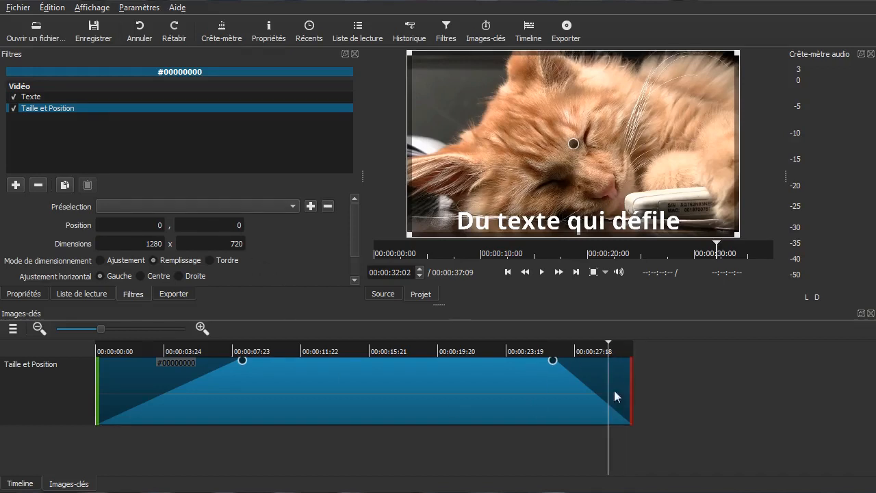
{"action": "mouse_move", "coordinate": [567, 443]}
{"action": "left_mouse_down"}
{"action": "mouse_move", "coordinate": [544, 439]}
{"action": "mouse_move", "coordinate": [554, 434]}
{"action": "left_mouse_up"}
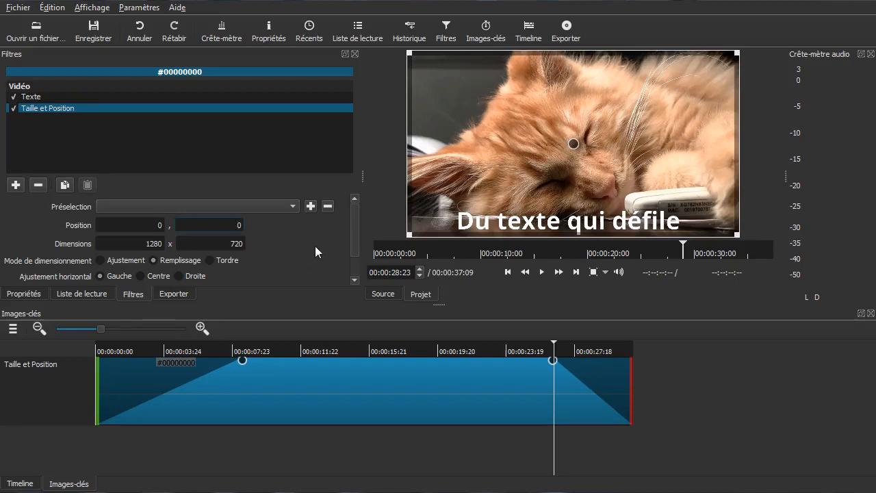
{"action": "type", "text": "-720"}
{"action": "key", "text": "Delete"}
{"action": "left_click", "coordinate": [231, 247]}
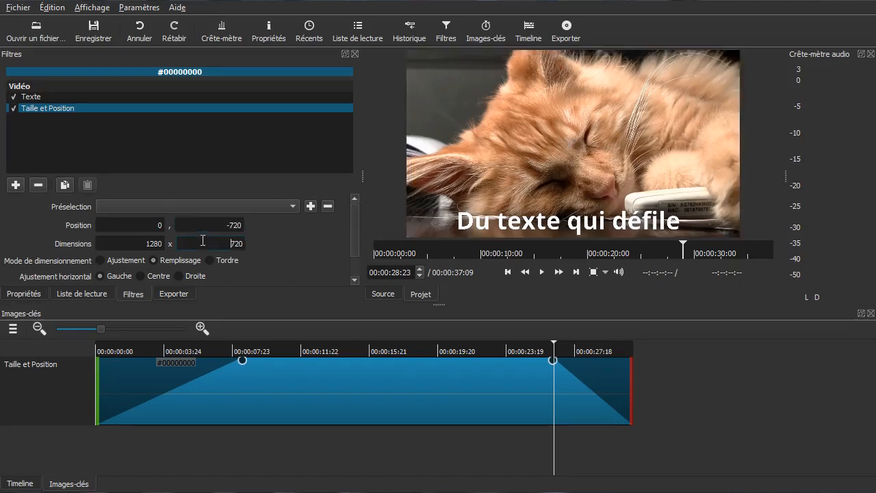
- Play the clip from its beginning and scrub across the middle section to the start of the exit
{"action": "left_click_drag", "start_coordinate": [568, 468], "coordinate": [69, 404]}
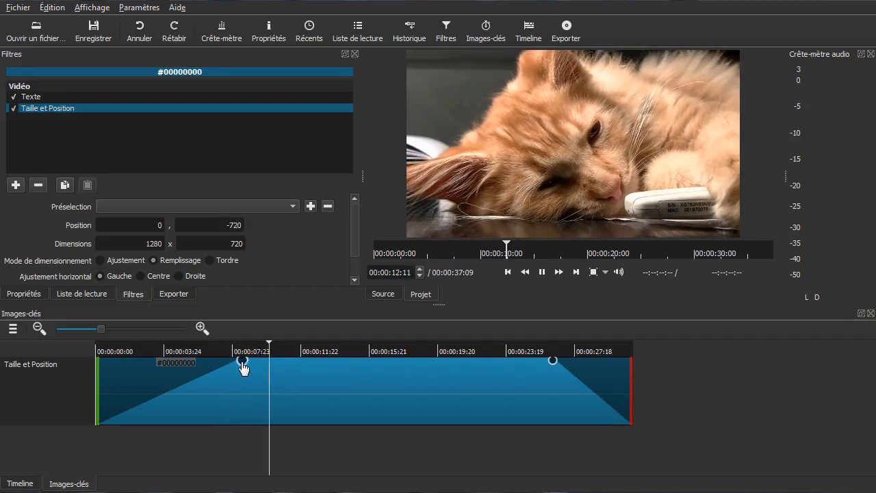
{"action": "left_click", "coordinate": [239, 441]}
{"action": "left_click_drag", "start_coordinate": [239, 441], "coordinate": [553, 432]}
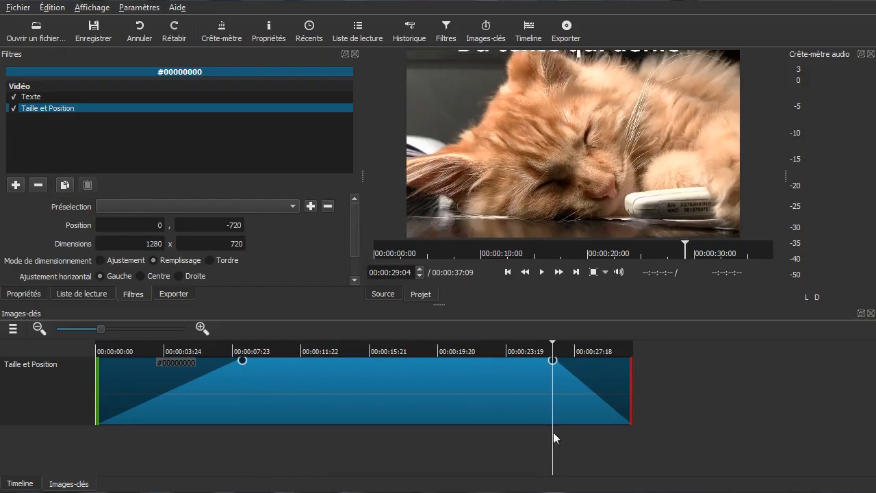
- Trim the end of the Taille et Position filter to about 13 seconds and play the vertical scroll from the start
{"action": "left_click_drag", "start_coordinate": [582, 366], "coordinate": [70, 431]}
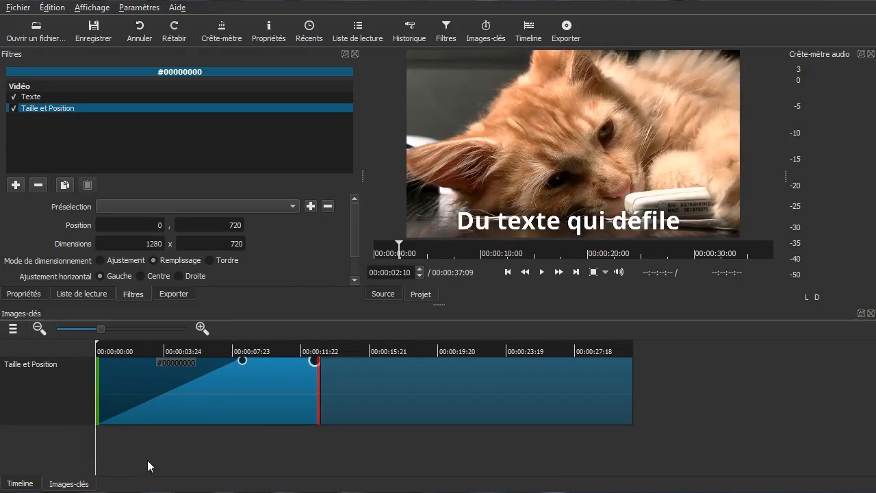
{"action": "key", "text": "space"}
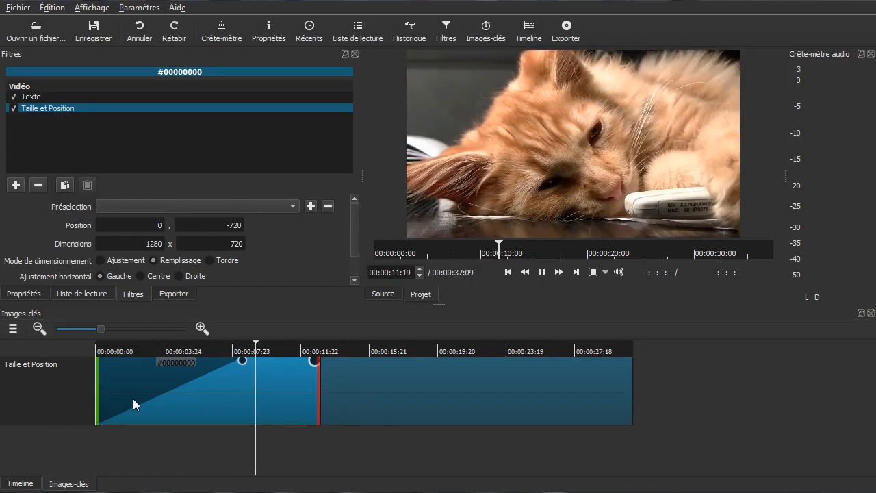
{"action": "key", "text": "space"}
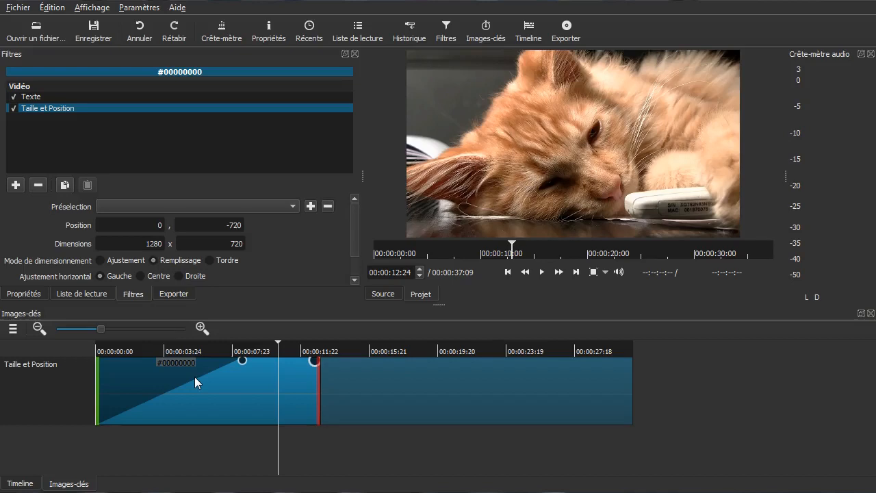
- Lengthen the filter's entrance animation to about 11.4 seconds and trim the filter's end to about 12.4 seconds
{"action": "left_click_drag", "start_coordinate": [118, 415], "coordinate": [86, 417]}
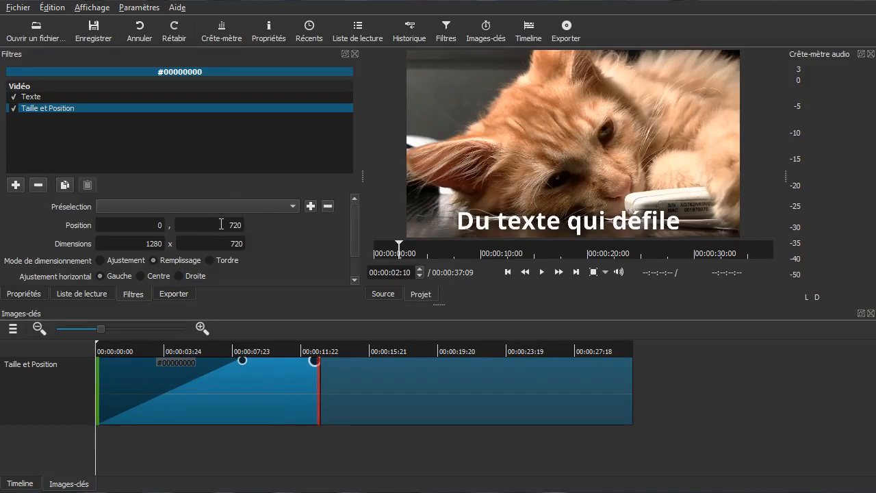
{"action": "left_click", "coordinate": [165, 423]}
{"action": "left_click", "coordinate": [241, 444]}
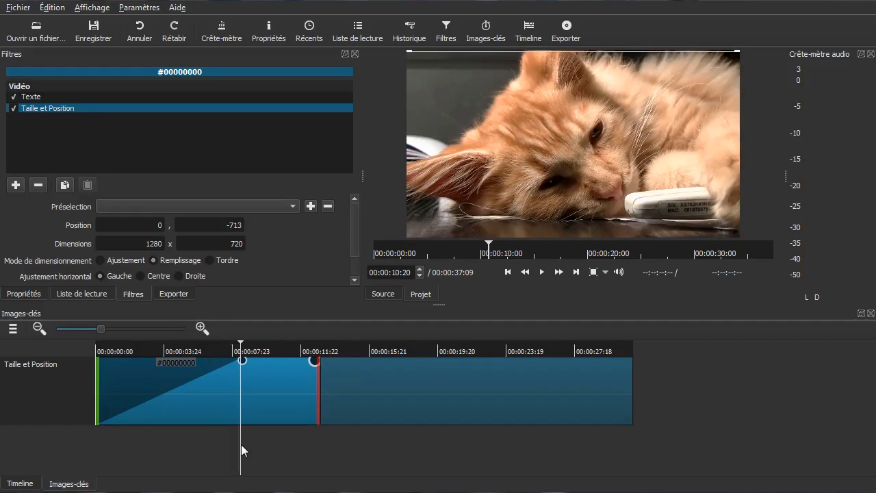
{"action": "left_click", "coordinate": [244, 442]}
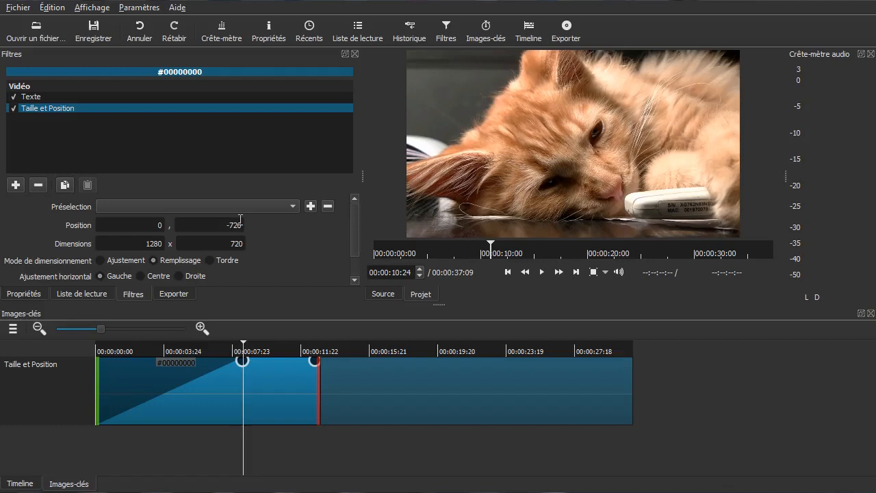
{"action": "left_click_drag", "start_coordinate": [255, 363], "coordinate": [304, 372]}
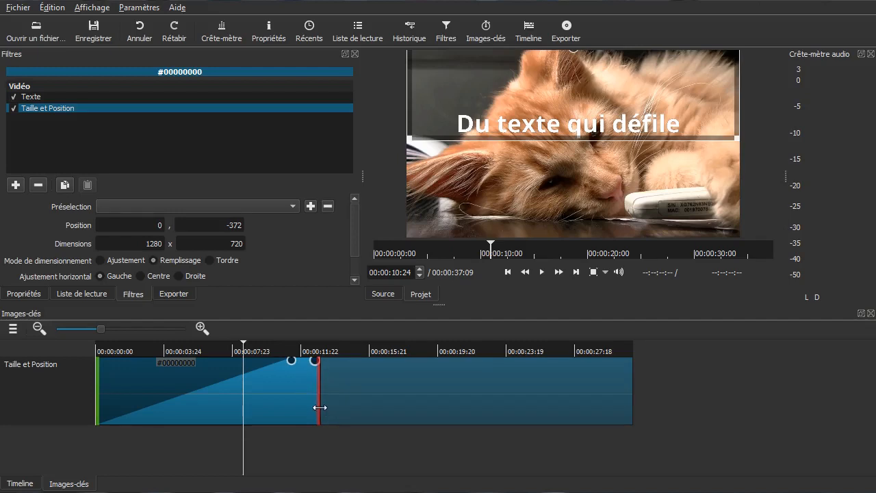
{"action": "left_click_drag", "start_coordinate": [311, 412], "coordinate": [149, 425]}
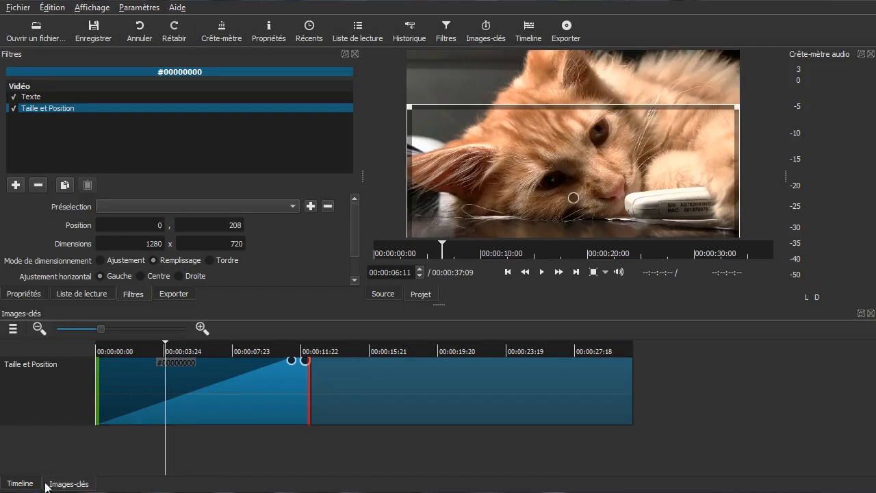
- Open the project timeline and play the transition where the transparent clip on V2 begins over the cat video
{"action": "left_click", "coordinate": [31, 486]}
{"action": "left_click", "coordinate": [116, 411]}
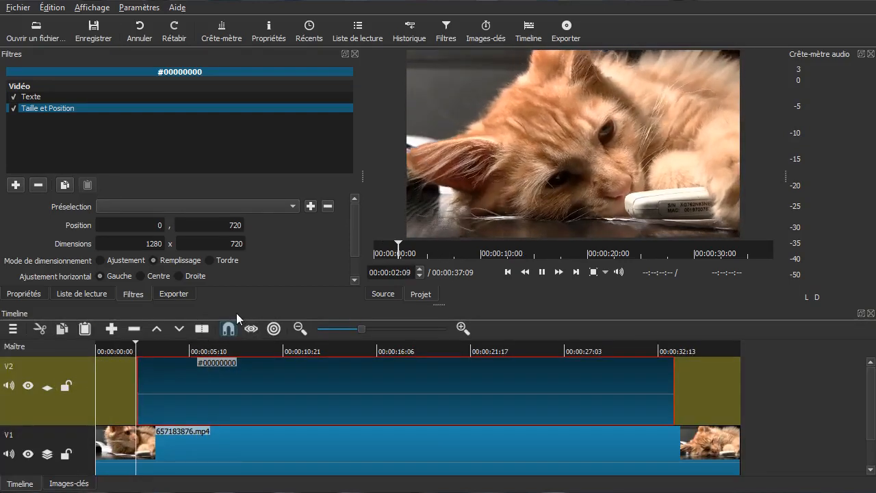
{"action": "key", "text": "space"}
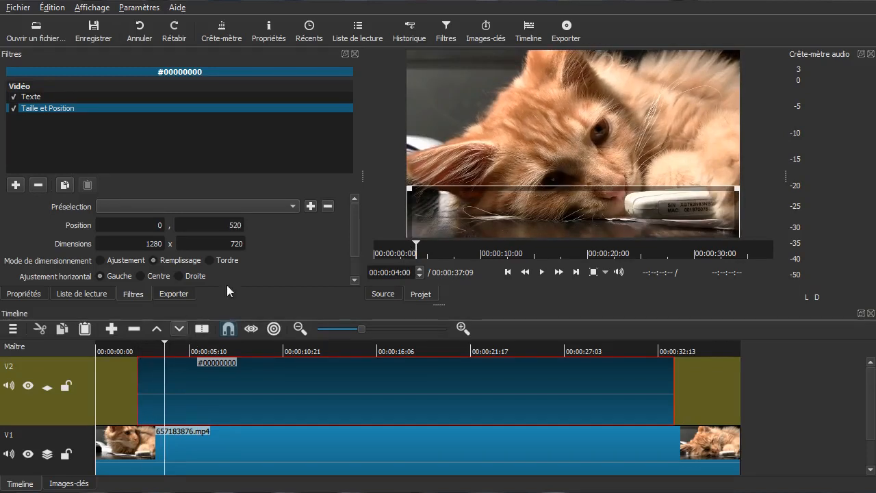
{"action": "left_click", "coordinate": [105, 393]}
{"action": "key", "text": "space"}
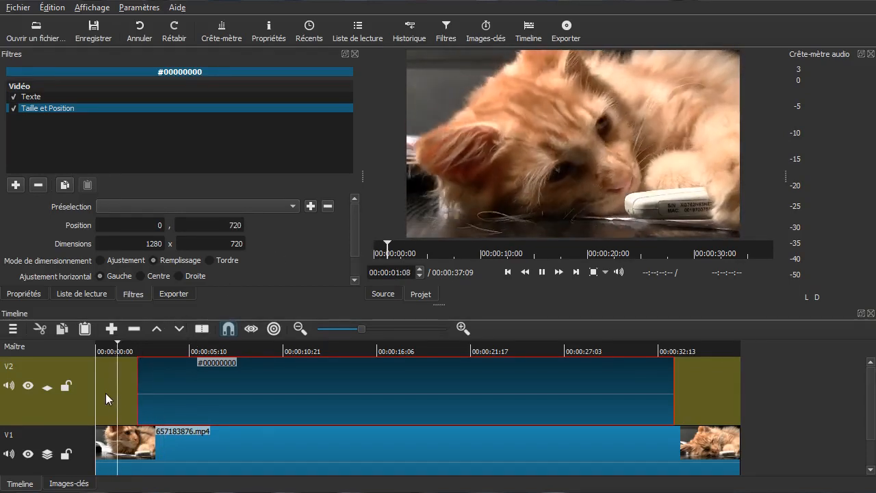
{"action": "key", "text": "space"}
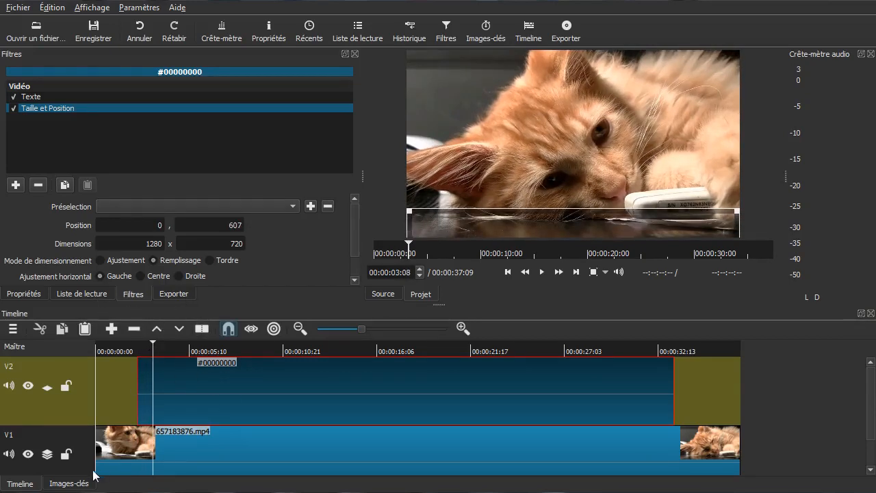
- Return to the keyframes, check the clip's first frames and extend the filter's start to the very beginning of the clip
{"action": "left_click", "coordinate": [78, 484]}
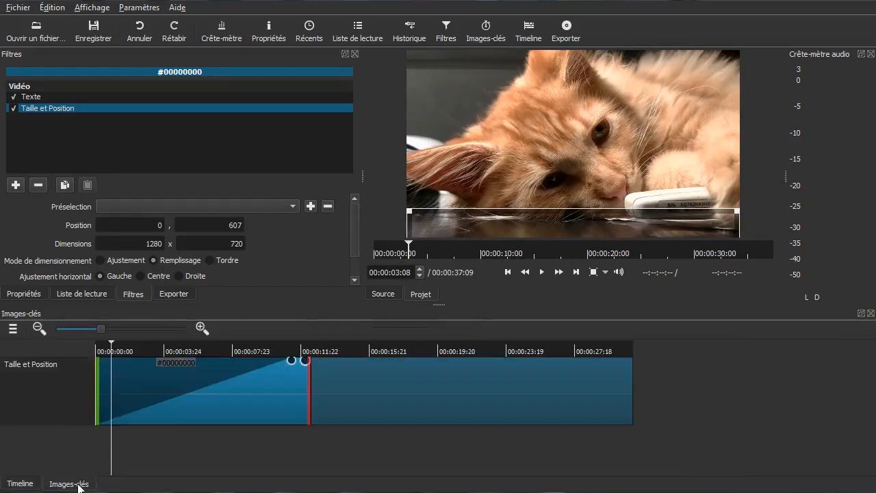
{"action": "left_click", "coordinate": [94, 381]}
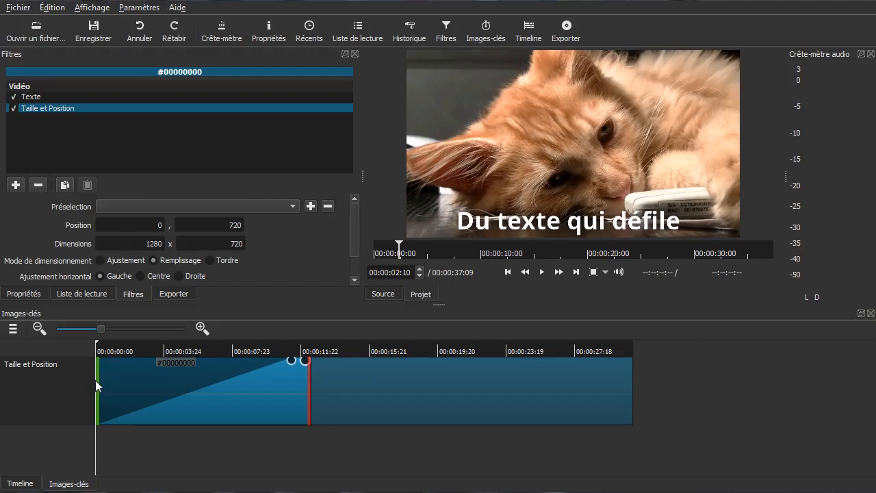
{"action": "left_click", "coordinate": [96, 380]}
{"action": "left_click", "coordinate": [96, 380]}
{"action": "key", "text": "Right"}
{"action": "key", "text": "Right"}
{"action": "key", "text": "Left"}
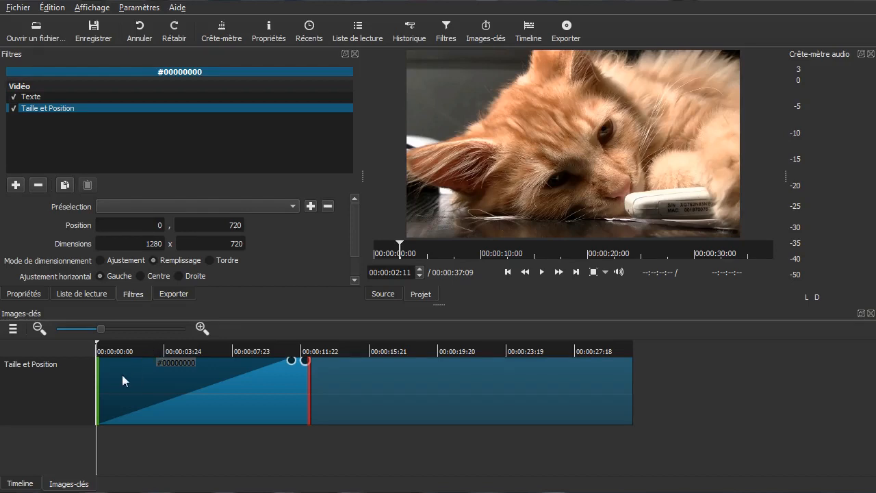
{"action": "mouse_move", "coordinate": [104, 386]}
{"action": "left_mouse_down"}
{"action": "mouse_move", "coordinate": [89, 384]}
{"action": "mouse_move", "coordinate": [92, 392]}
{"action": "left_mouse_up"}
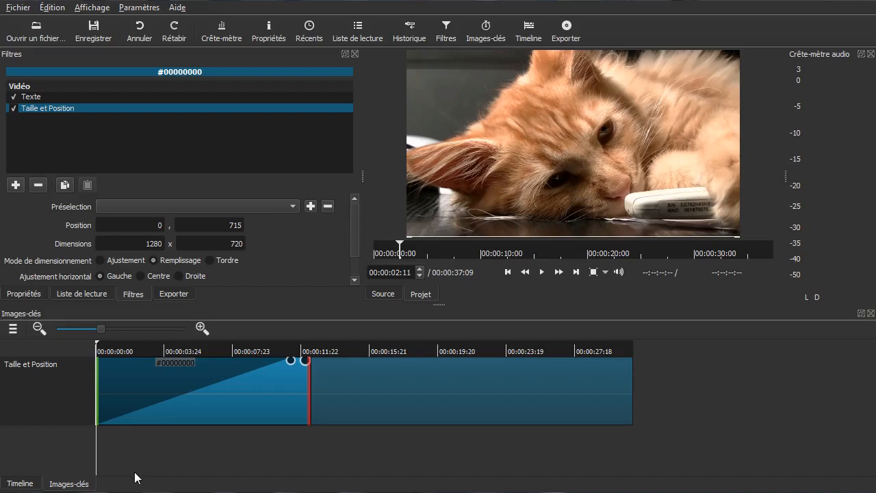
- Go through the first frames of the entrance one by one, play briefly and return to the project's beginning
{"action": "key", "text": "Right"}
{"action": "key", "text": "Right"}
{"action": "key", "text": "Right"}
{"action": "key", "text": "Right"}
{"action": "key", "text": "Right"}
{"action": "key", "text": "Left"}
{"action": "key", "text": "Right"}
{"action": "key", "text": "Right"}
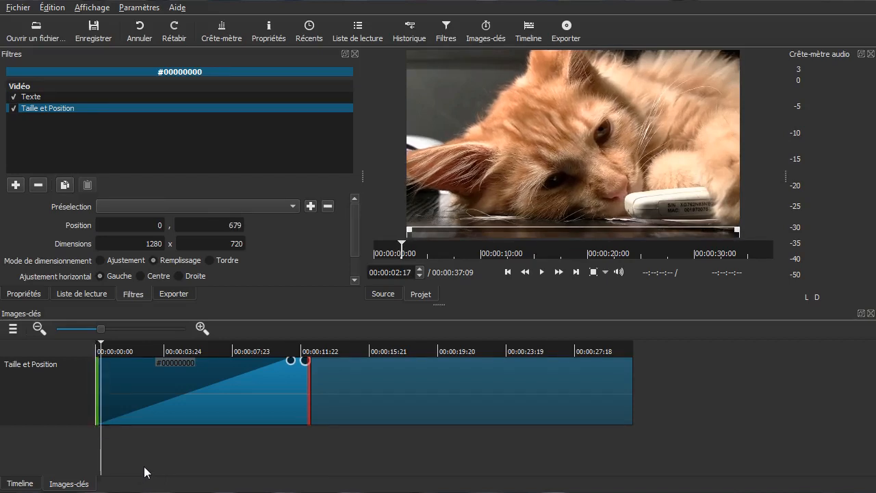
{"action": "key", "text": "Right"}
{"action": "key", "text": "Right"}
{"action": "key", "text": "Right"}
{"action": "key", "text": "Right"}
{"action": "key", "text": "Right"}
{"action": "key", "text": "Right"}
{"action": "key", "text": "Right"}
{"action": "key", "text": "Right"}
{"action": "key", "text": "Right"}
{"action": "key", "text": "Right"}
{"action": "key", "text": "Right"}
{"action": "key", "text": "Right"}
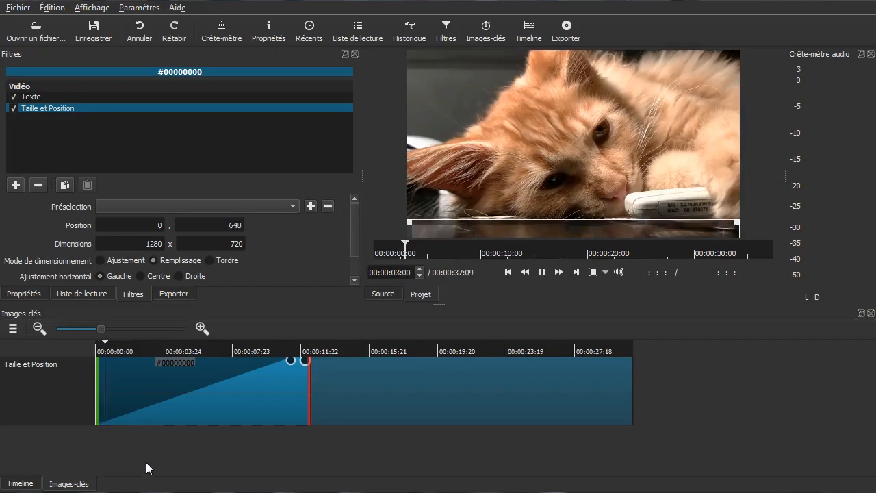
{"action": "key", "text": "Home"}
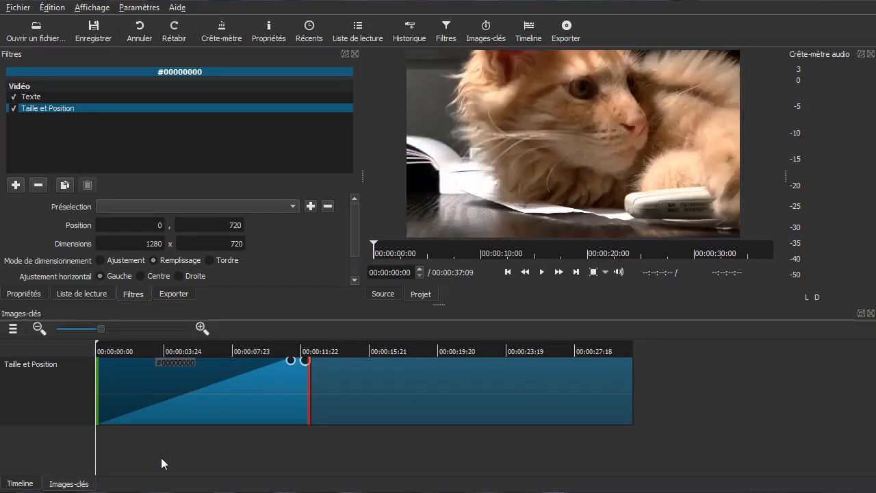
- Play the project from its beginning, mostly in the project timeline, and check how the scrolling text behaves past the filter's end
{"action": "key", "text": "space"}
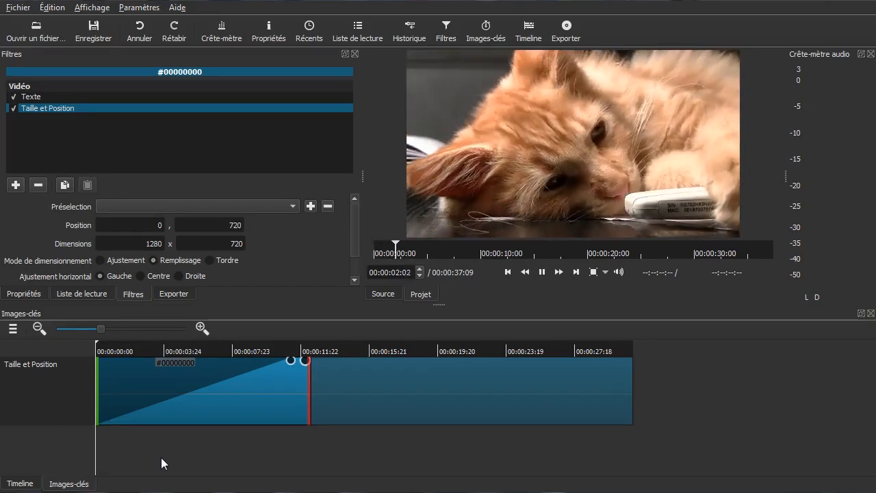
{"action": "key", "text": "space"}
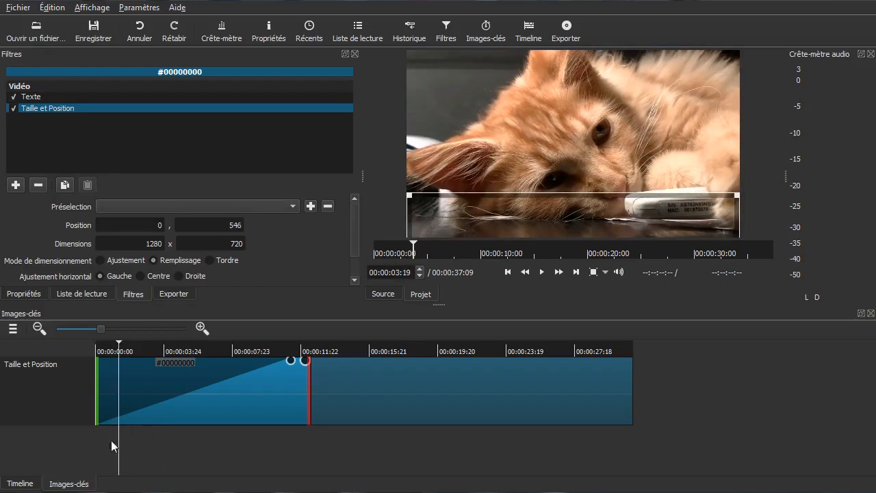
{"action": "left_click", "coordinate": [24, 482]}
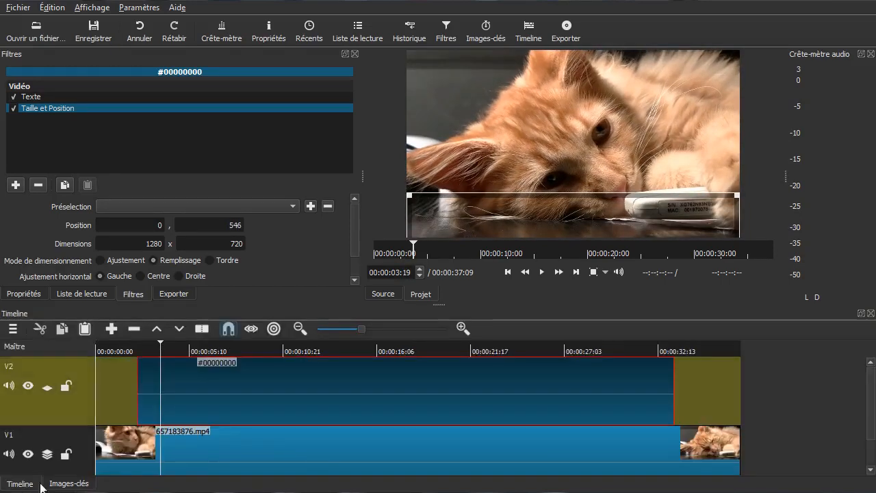
{"action": "left_click", "coordinate": [120, 411]}
{"action": "key", "text": "space"}
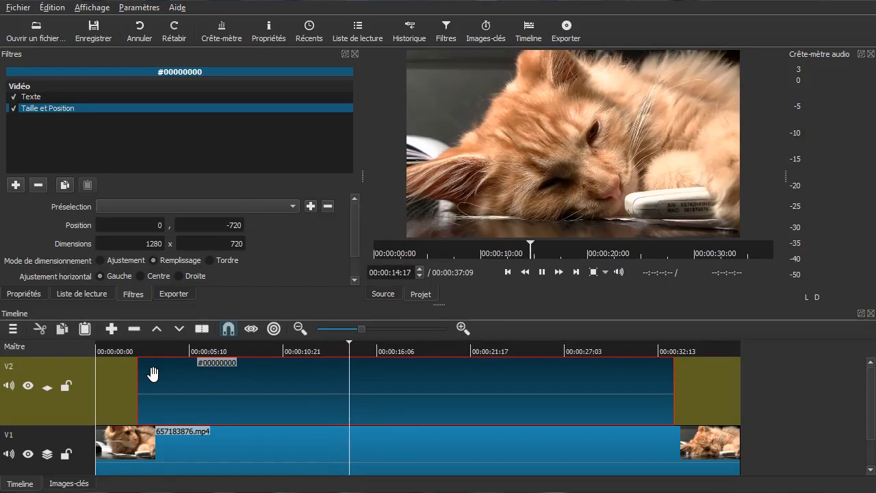
{"action": "key", "text": "space"}
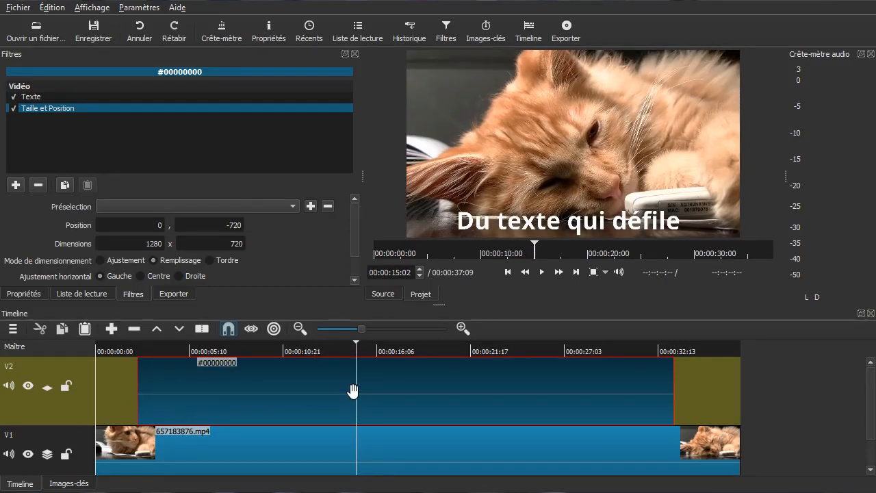
{"action": "key", "text": "space"}
{"action": "key", "text": "space"}
- Extend the end of the Taille et Position filter to the end of the transparent clip and play the project again from near its beginning
{"action": "left_click", "coordinate": [69, 483]}
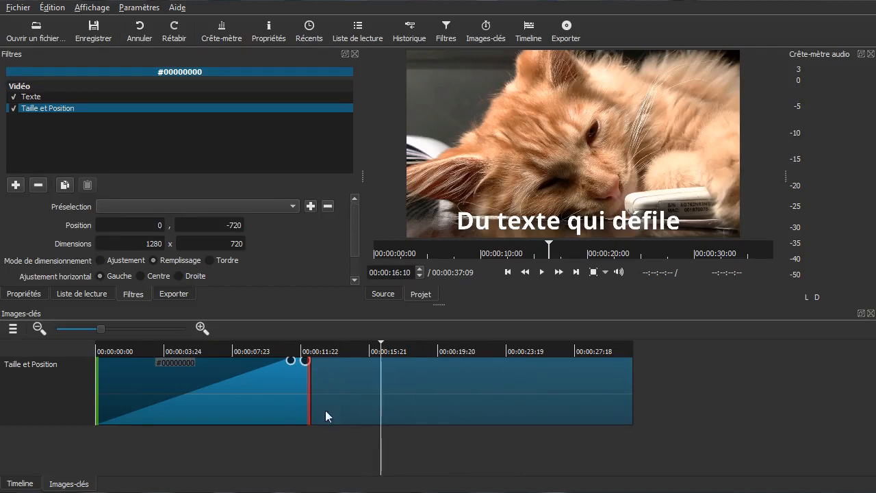
{"action": "left_click_drag", "start_coordinate": [307, 404], "coordinate": [624, 424]}
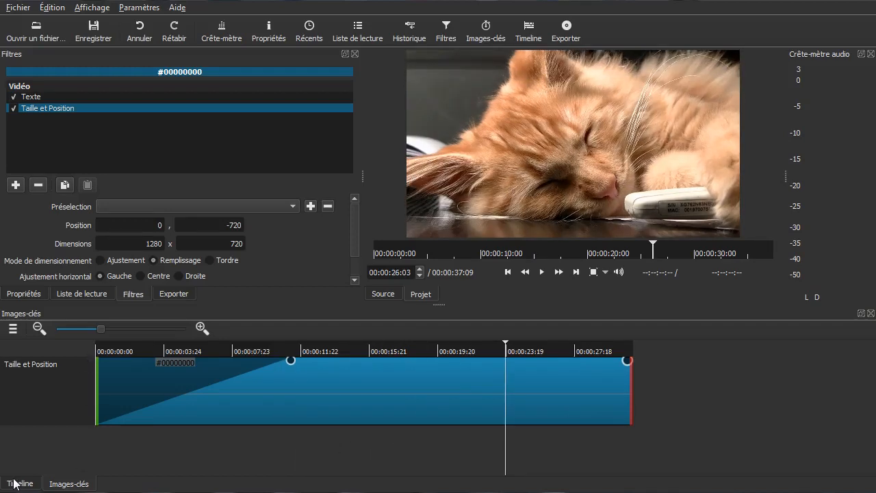
{"action": "left_click", "coordinate": [15, 483]}
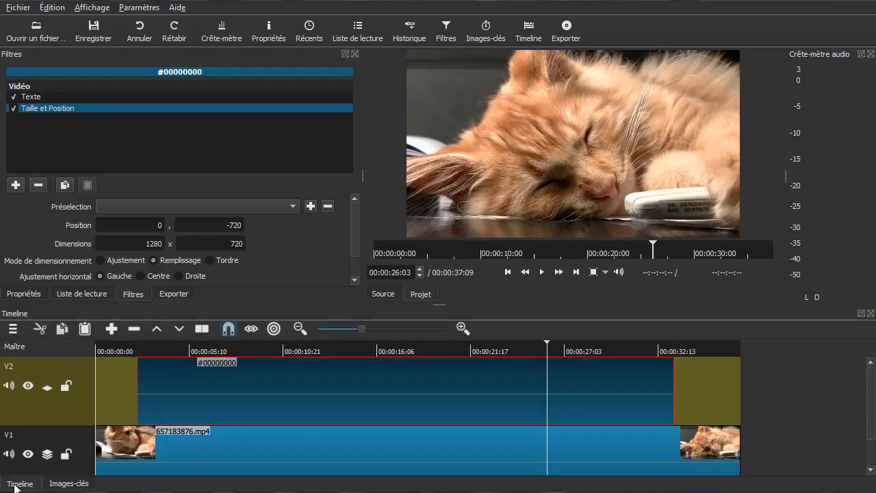
{"action": "left_click", "coordinate": [108, 404]}
{"action": "key", "text": "space"}
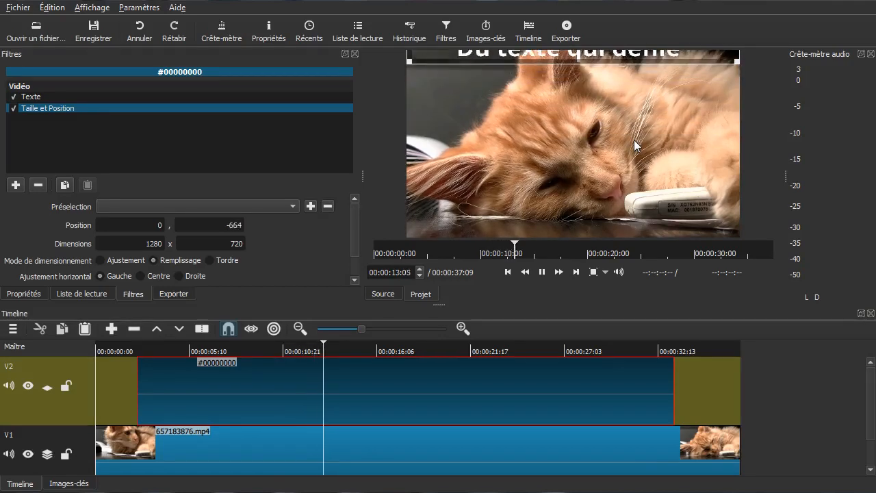
{"action": "key", "text": "space"}
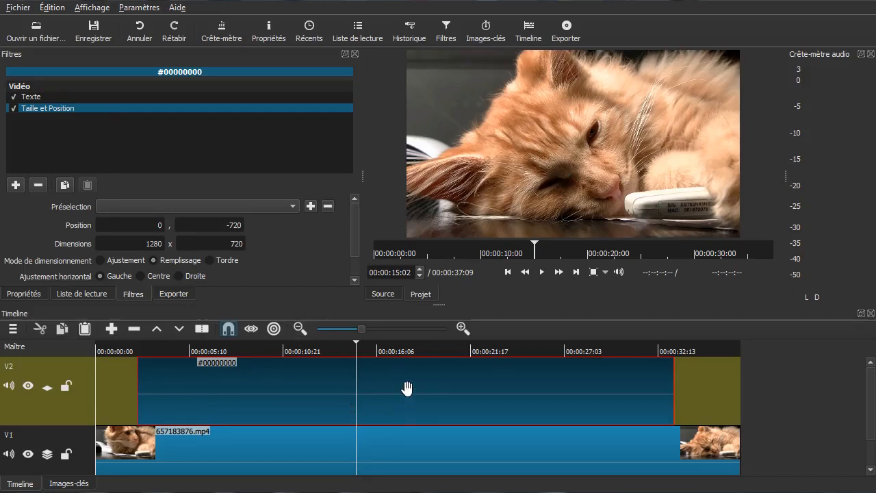
- Delete the transparent clip from V2 and open the video 694852721.mp4 in the source player, pausing its playback
{"action": "key", "text": "Delete"}
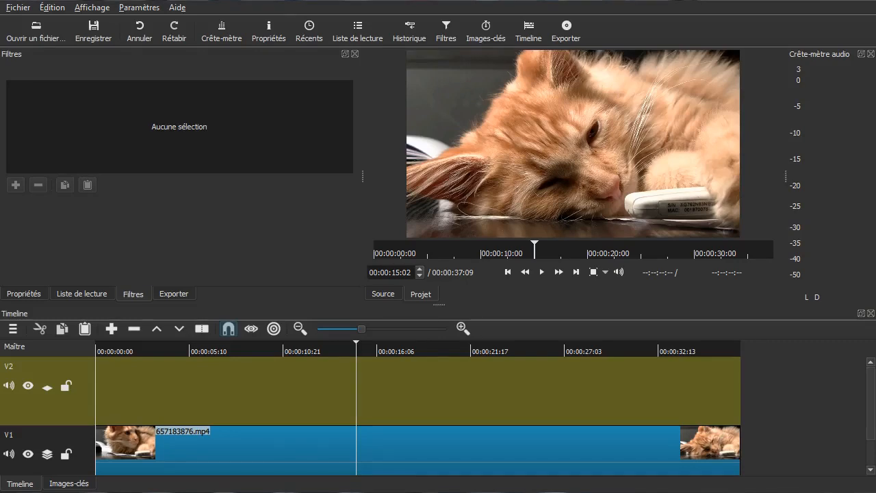
{"action": "left_click_drag", "start_coordinate": [388, 242], "coordinate": [520, 153]}
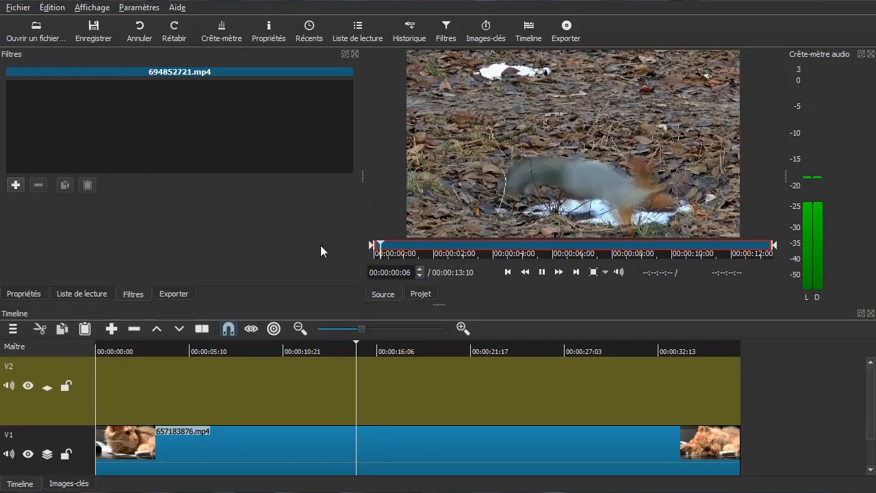
{"action": "left_click", "coordinate": [545, 273]}
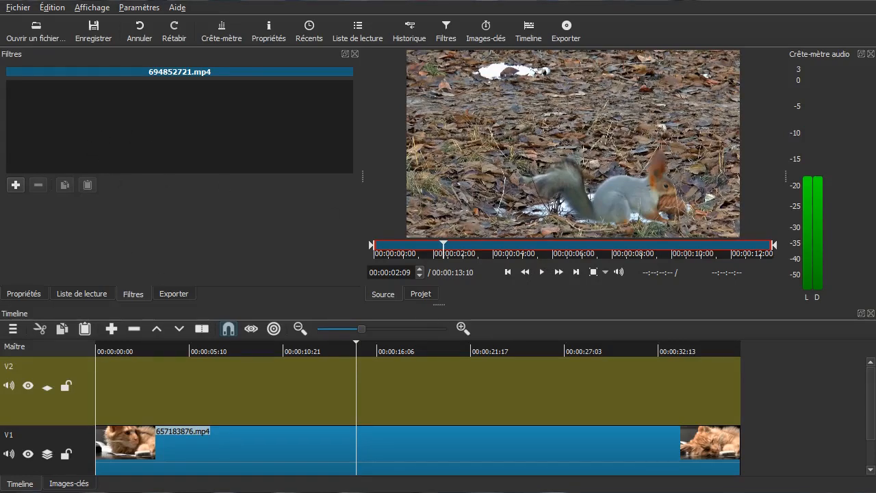
- Open the video 343660890.mp4 in the source player, pause it and add it to the playlist
{"action": "left_click_drag", "start_coordinate": [524, 182], "coordinate": [524, 183]}
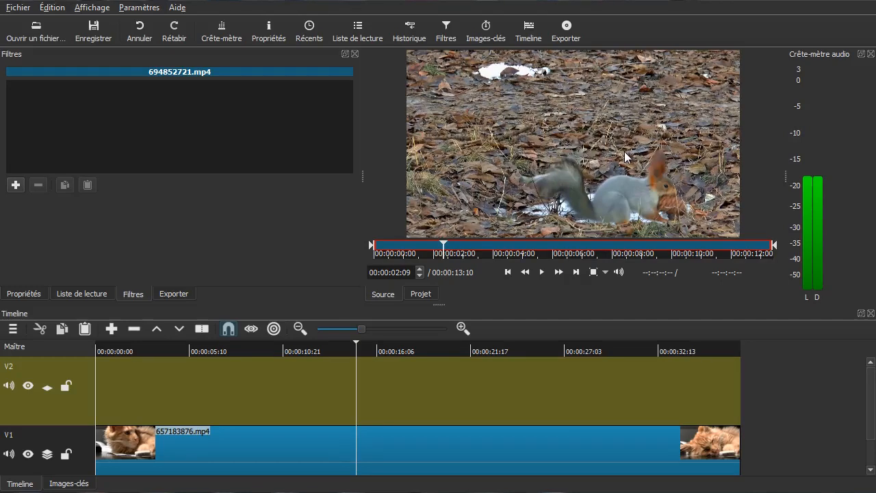
{"action": "left_click", "coordinate": [542, 272]}
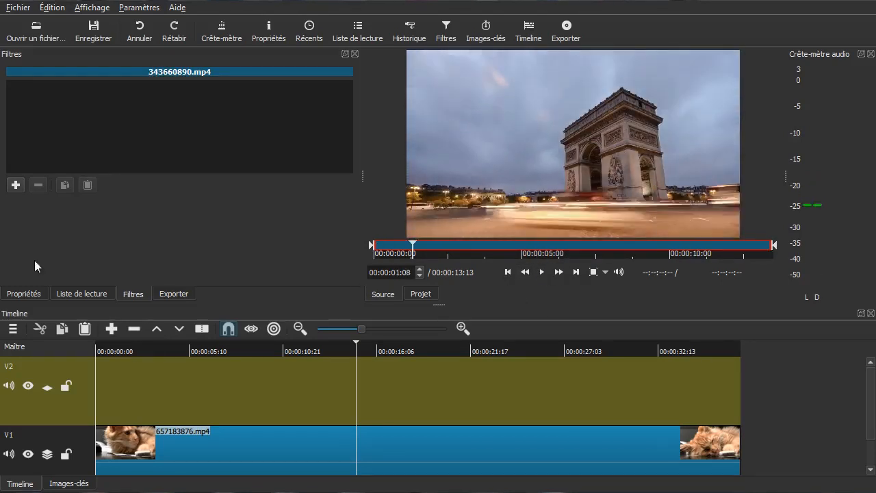
{"action": "left_click", "coordinate": [80, 293]}
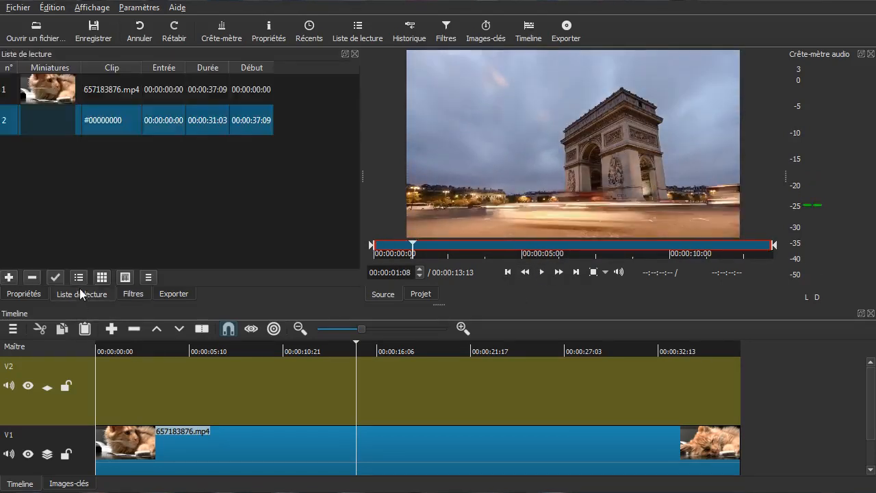
{"action": "left_click", "coordinate": [9, 277]}
- Place the clip 343660890.mp4 from the playlist on track V2 above the cat video, starting at about 5 seconds
{"action": "left_click", "coordinate": [78, 155]}
{"action": "left_click_drag", "start_coordinate": [54, 148], "coordinate": [232, 387]}
{"action": "left_click_drag", "start_coordinate": [358, 385], "coordinate": [239, 387]}
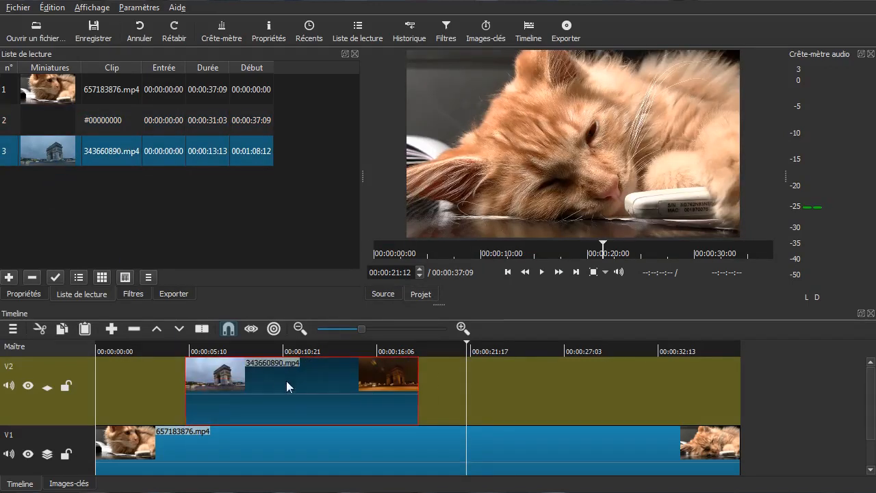
- Select the Arc de Triomphe clip on V2 at about 11 seconds and go through the video filters available to add to it
{"action": "left_click", "coordinate": [287, 392]}
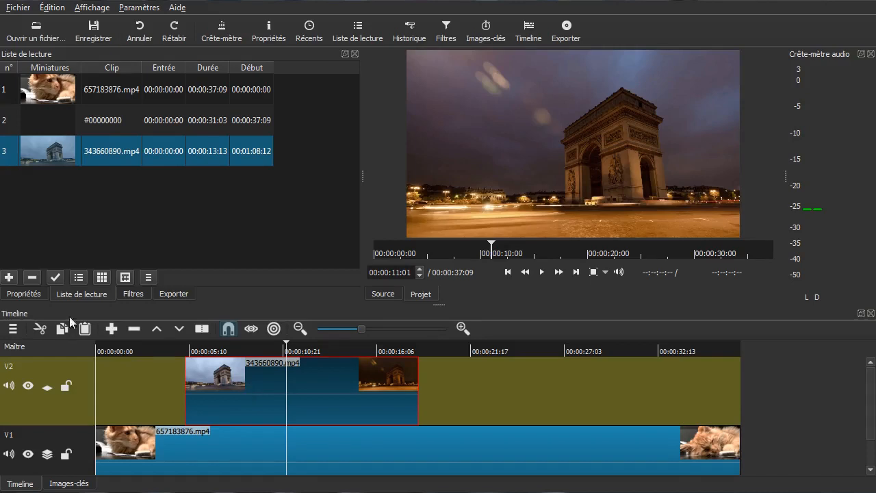
{"action": "left_click", "coordinate": [143, 293]}
{"action": "left_click", "coordinate": [16, 182]}
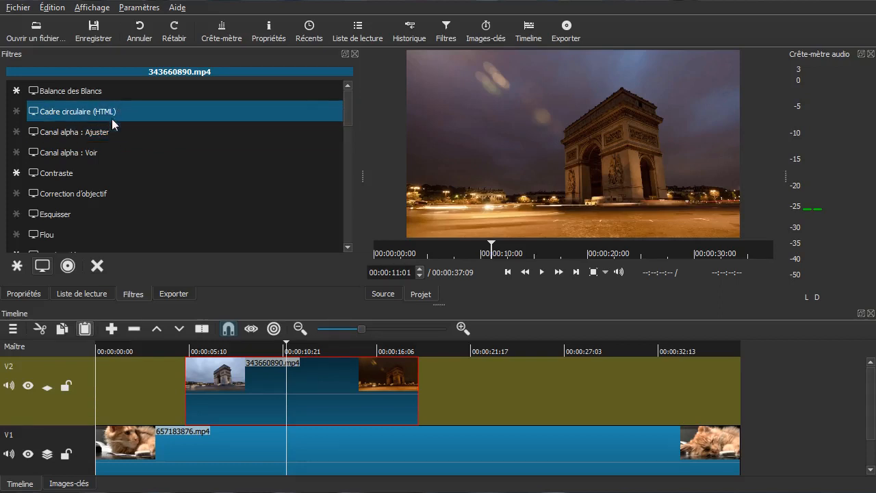
{"action": "scroll", "coordinate": [115, 137], "scroll_direction": "down", "scroll_amount": 2}
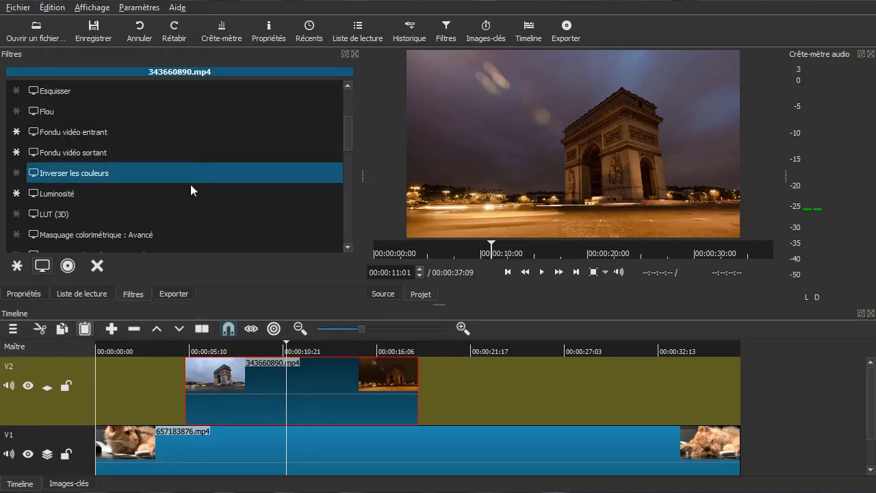
{"action": "scroll", "coordinate": [192, 182], "scroll_direction": "down", "scroll_amount": 1}
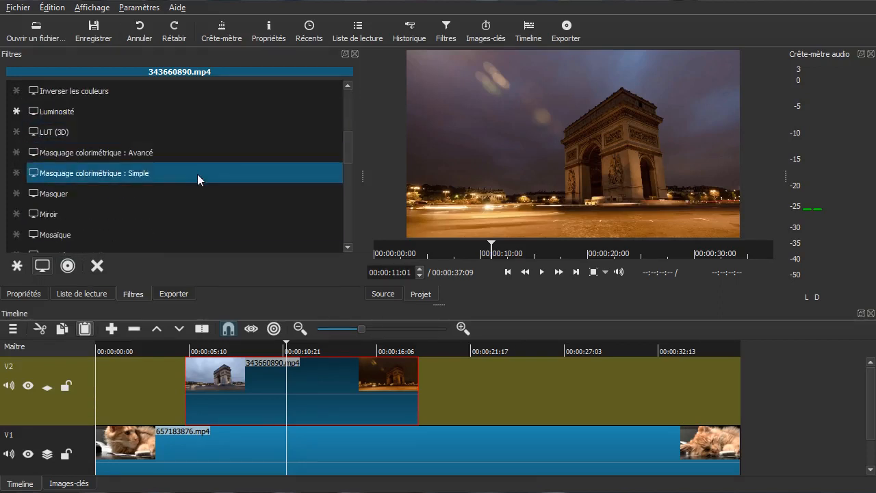
- Add the Masquer filter to the V2 clip with the Rectangle shape and 0 % Progressivité
{"action": "left_click", "coordinate": [154, 191]}
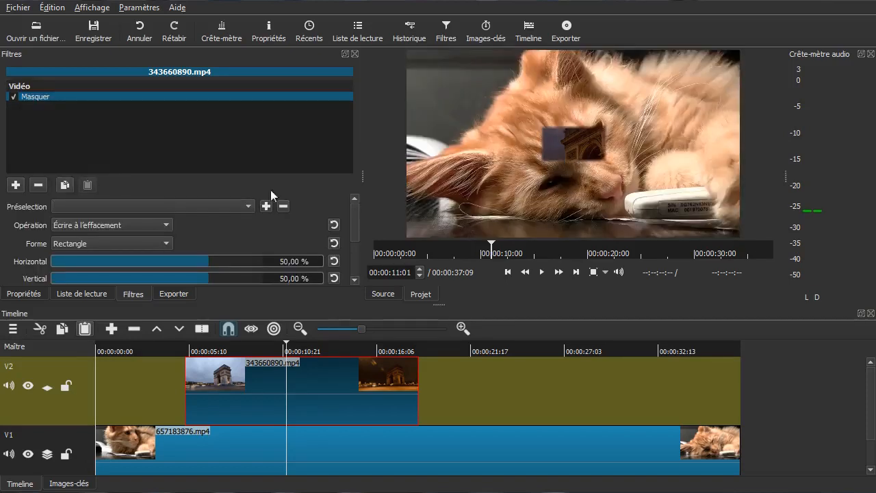
{"action": "left_click", "coordinate": [137, 242]}
{"action": "left_click", "coordinate": [138, 243]}
{"action": "left_click_drag", "start_coordinate": [355, 208], "coordinate": [356, 243]}
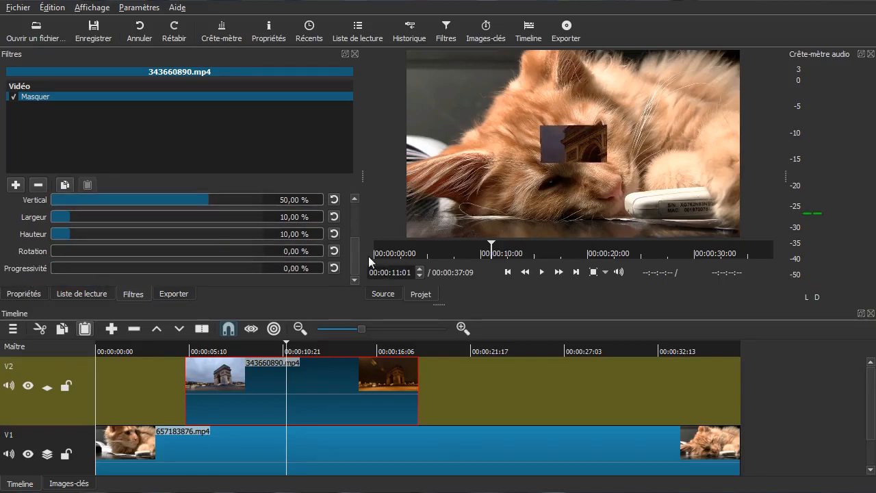
{"action": "left_click_drag", "start_coordinate": [351, 261], "coordinate": [349, 233]}
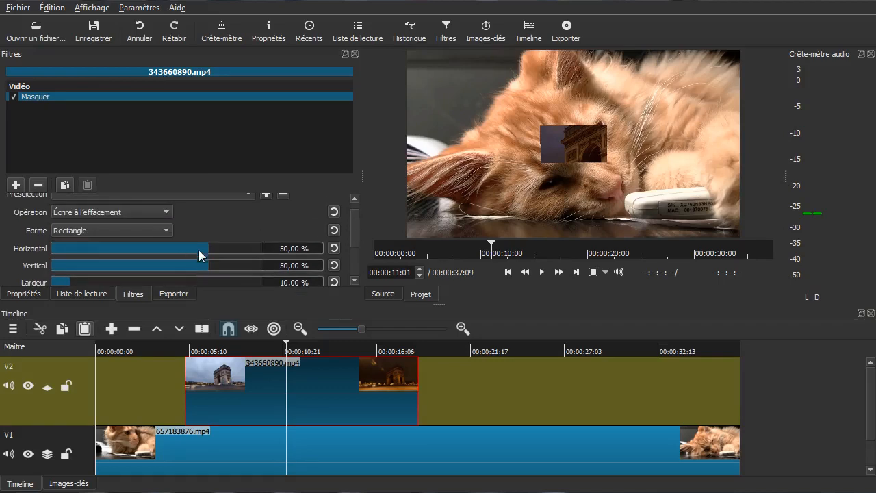
- Set the mask's horizontal position to about 57 %, its width to about 23 % and its height to about 40 %
{"action": "left_click_drag", "start_coordinate": [189, 247], "coordinate": [218, 223]}
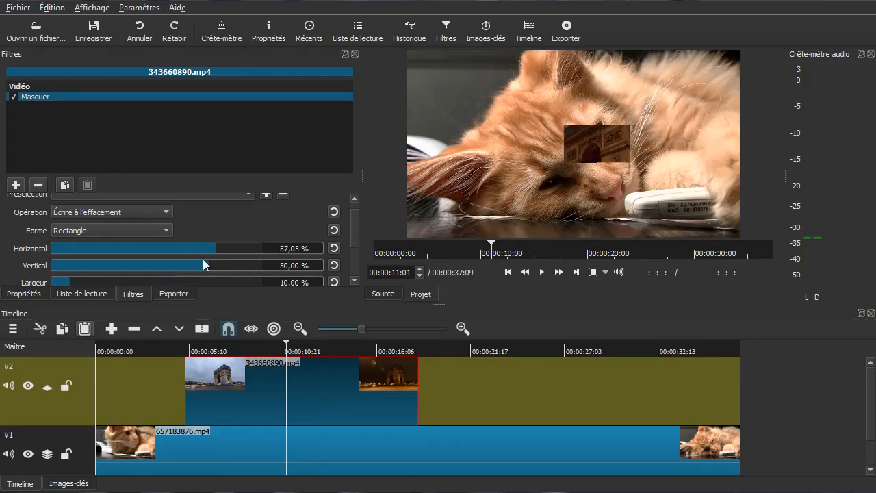
{"action": "scroll", "coordinate": [354, 241], "scroll_direction": "down", "scroll_amount": 2}
{"action": "scroll", "coordinate": [354, 242], "scroll_direction": "down", "scroll_amount": 1}
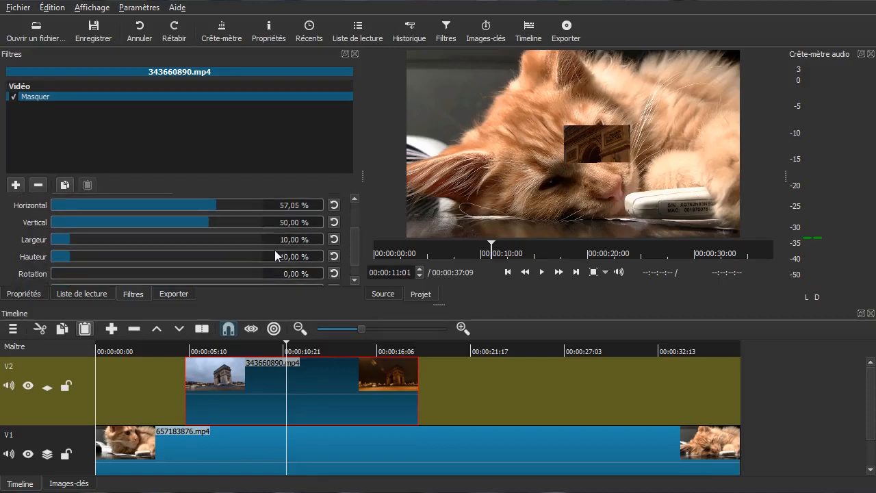
{"action": "left_click_drag", "start_coordinate": [75, 239], "coordinate": [135, 259]}
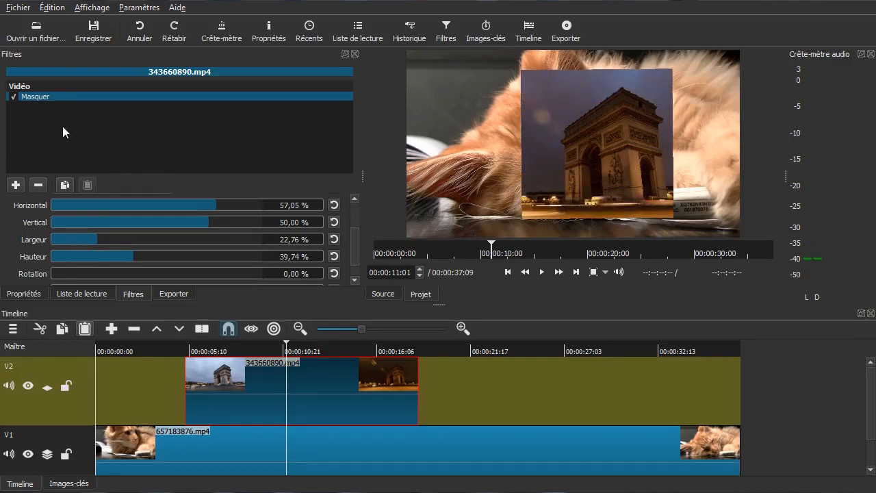
- Add the Taille et Position filter to the masked V2 clip
{"action": "left_click", "coordinate": [15, 184]}
{"action": "scroll", "coordinate": [154, 206], "scroll_direction": "down", "scroll_amount": 5}
{"action": "scroll", "coordinate": [171, 202], "scroll_direction": "down", "scroll_amount": 4}
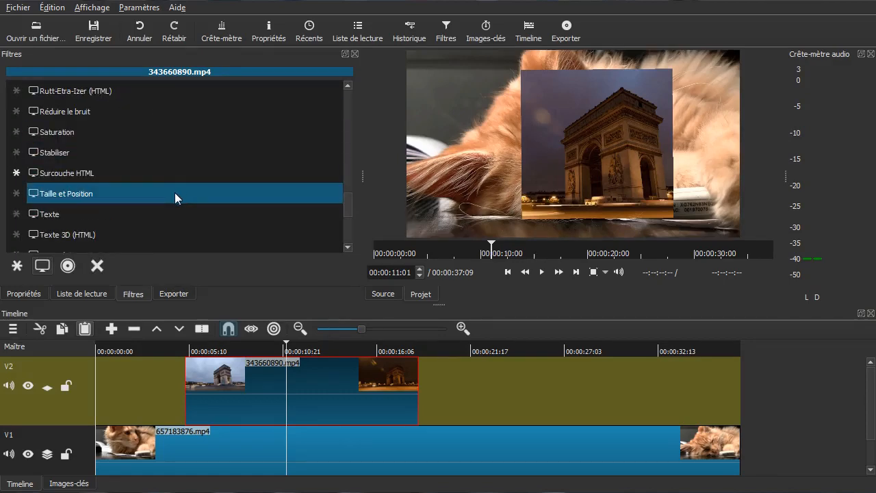
{"action": "left_click", "coordinate": [174, 193]}
- Scale the overlay to about 762 x 428 and place it at about 622, -5 in the frame's upper-right area
{"action": "left_click_drag", "start_coordinate": [573, 141], "coordinate": [690, 118]}
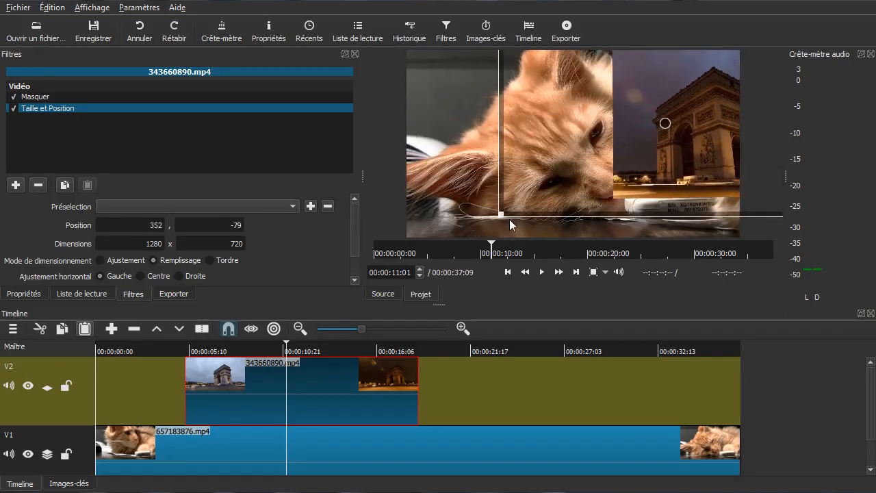
{"action": "left_click_drag", "start_coordinate": [502, 215], "coordinate": [635, 138]}
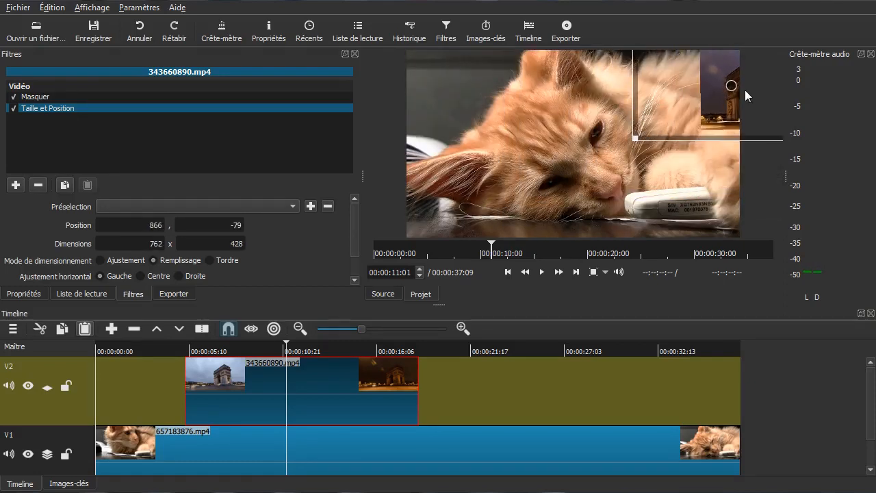
{"action": "left_click_drag", "start_coordinate": [729, 84], "coordinate": [662, 110]}
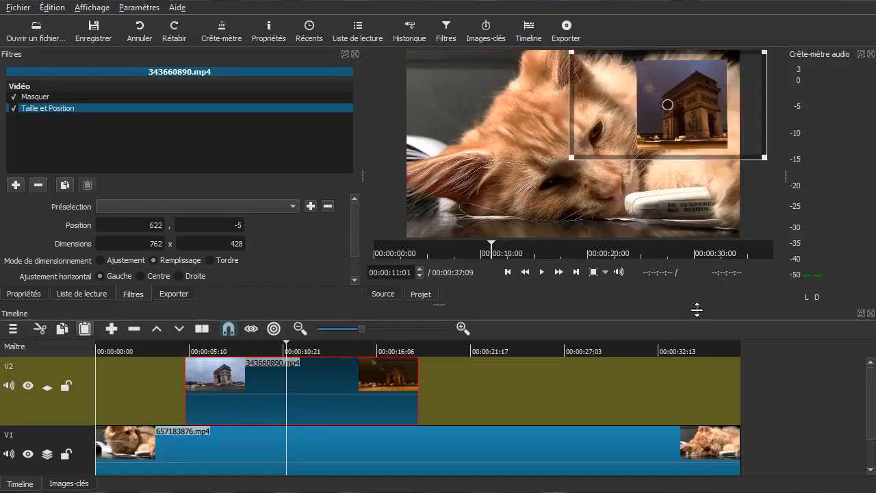
- Play the timeline from about 2 seconds to preview how the overlay clip appears over the cat video
{"action": "left_click", "coordinate": [690, 381]}
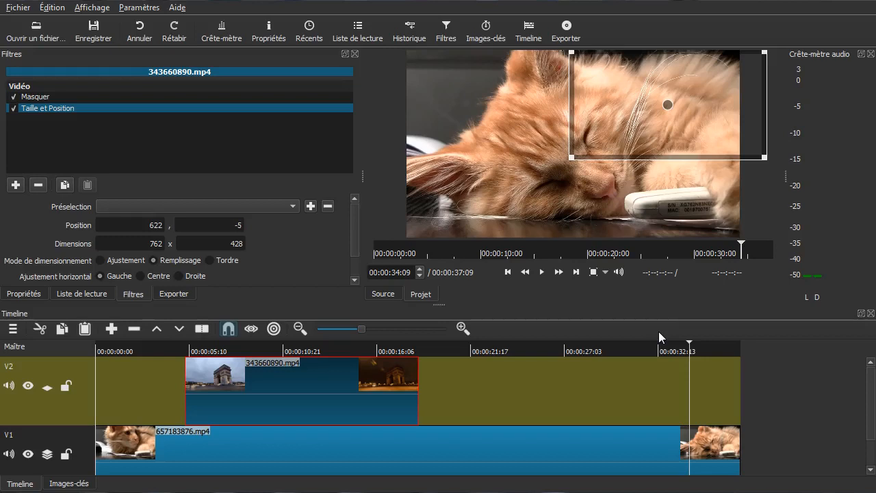
{"action": "left_click", "coordinate": [131, 404]}
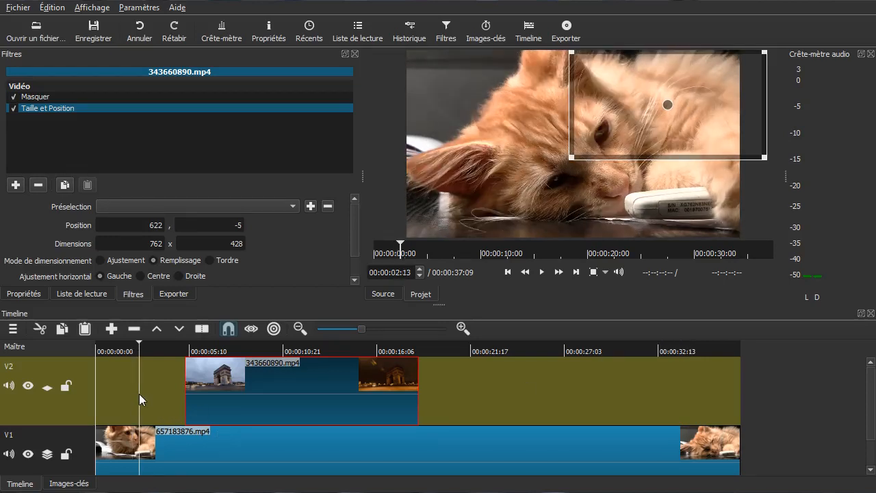
{"action": "key", "text": "space"}
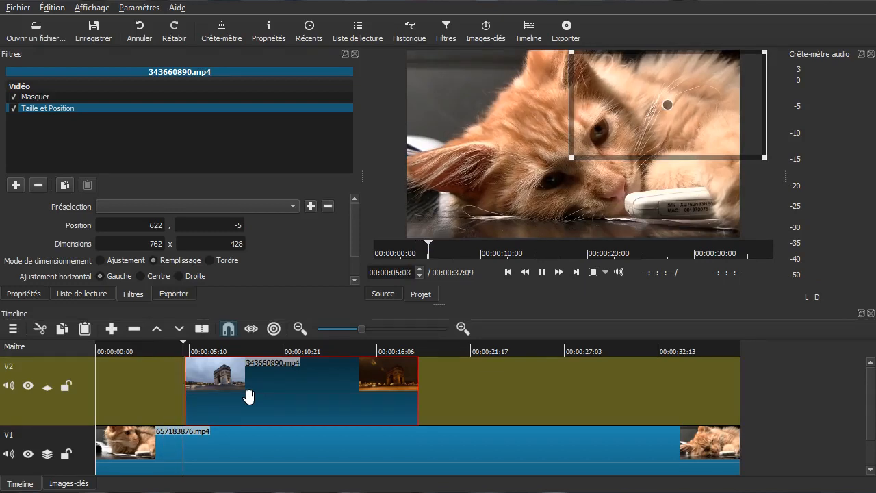
{"action": "key", "text": "space"}
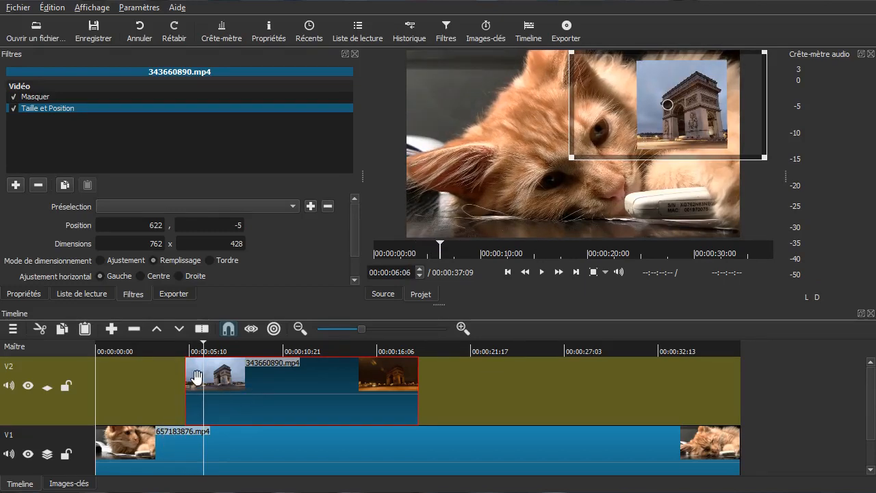
- Add a video fade-in of about 00:00:03:05 and a fade-out of about 00:00:03:14 to the V2 clip and preview the beginning
{"action": "left_click_drag", "start_coordinate": [193, 368], "coordinate": [203, 370]}
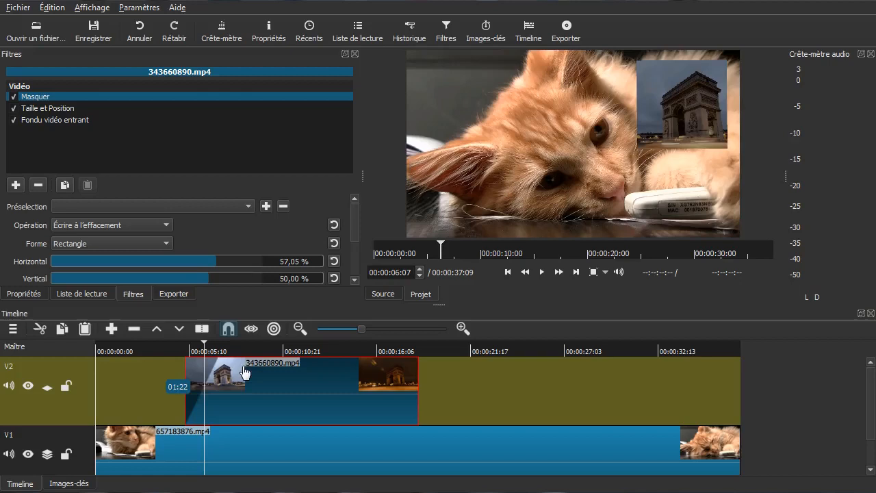
{"action": "left_click_drag", "start_coordinate": [415, 371], "coordinate": [380, 368]}
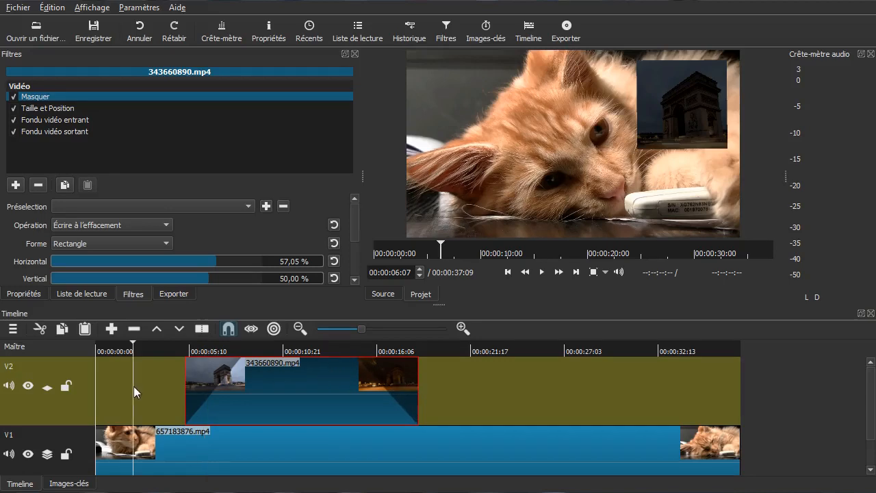
{"action": "key", "text": "space"}
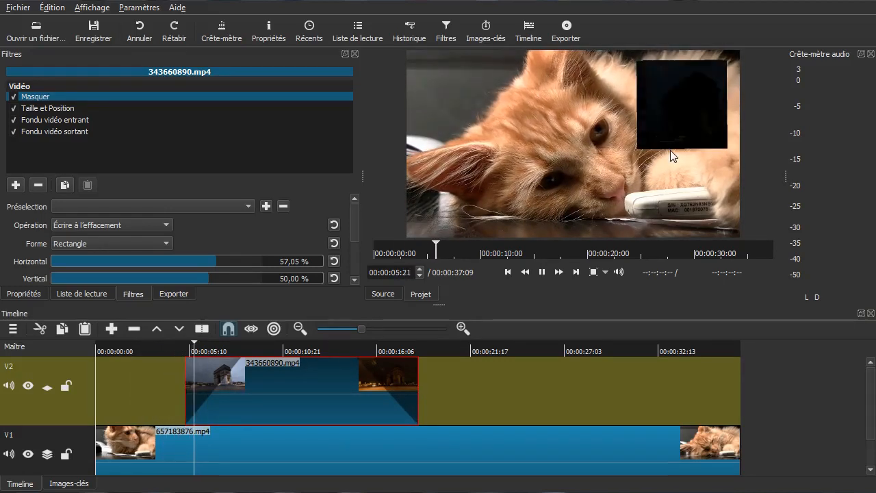
{"action": "key", "text": "space"}
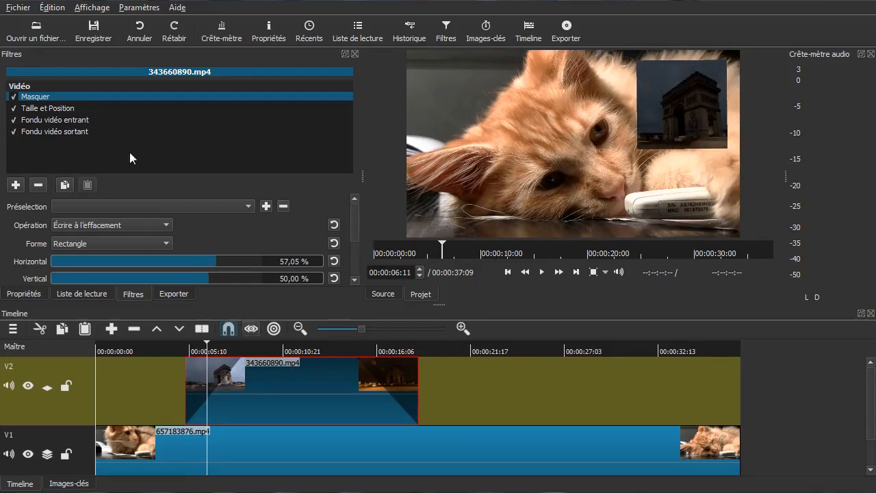
- Make both the fade-in and fade-out filters adjust opacity instead of fading to black
{"action": "left_click", "coordinate": [91, 121]}
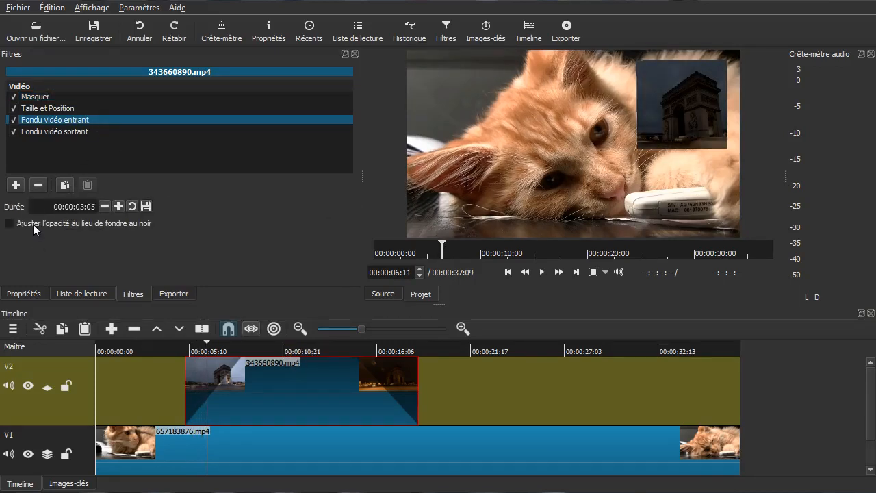
{"action": "left_click", "coordinate": [33, 224]}
{"action": "left_click", "coordinate": [67, 132]}
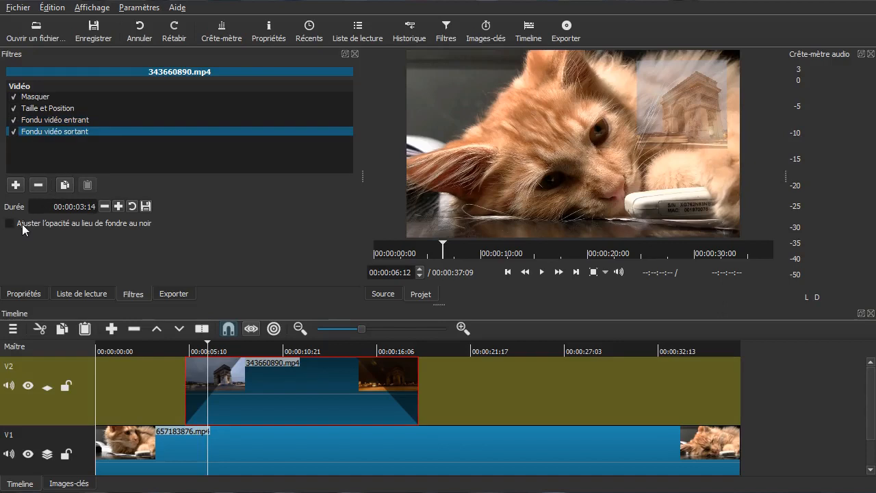
- Play the timeline from before the overlay clip until after its end to preview both opacity fades
{"action": "left_click", "coordinate": [144, 393]}
{"action": "key", "text": "space"}
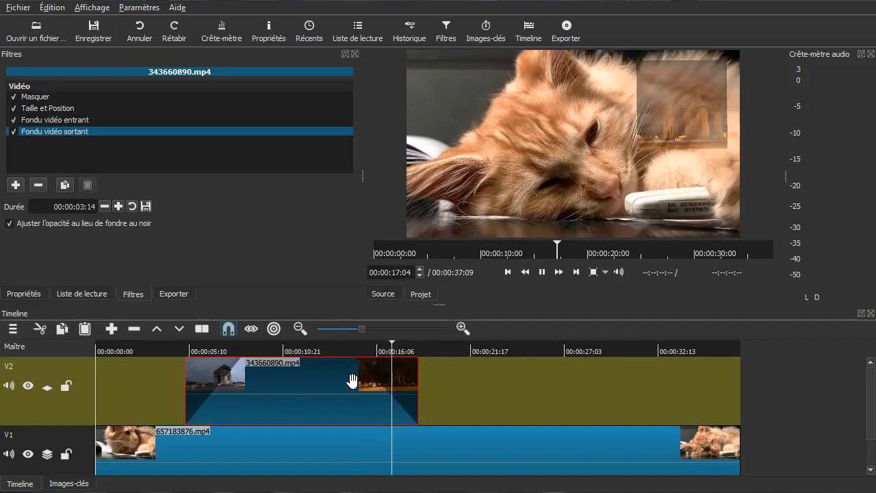
{"action": "key", "text": "space"}
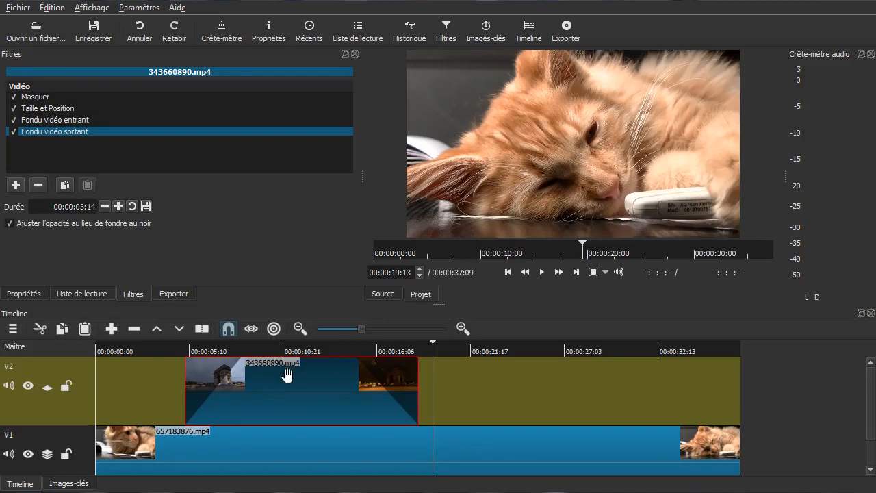
- Show the keyframes of the Fondu vidéo sortant filter and scrub the playhead to about 00:00:10:05
{"action": "left_click", "coordinate": [71, 484]}
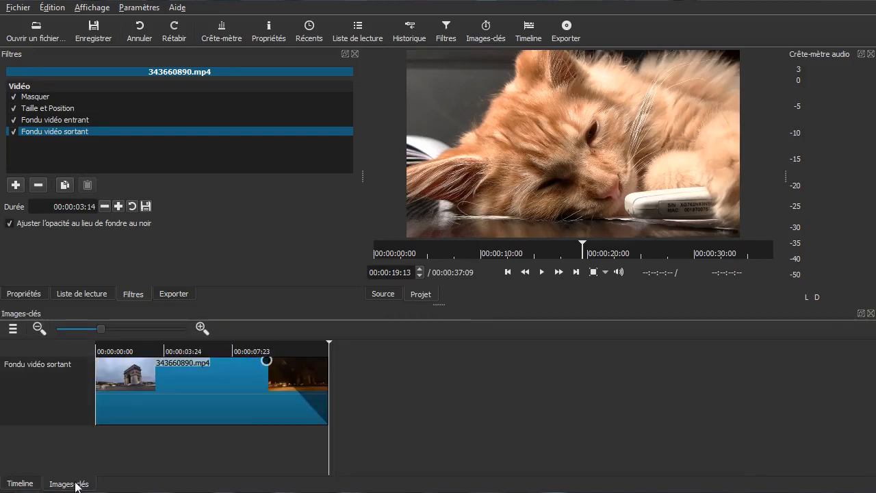
{"action": "left_click_drag", "start_coordinate": [135, 439], "coordinate": [280, 434]}
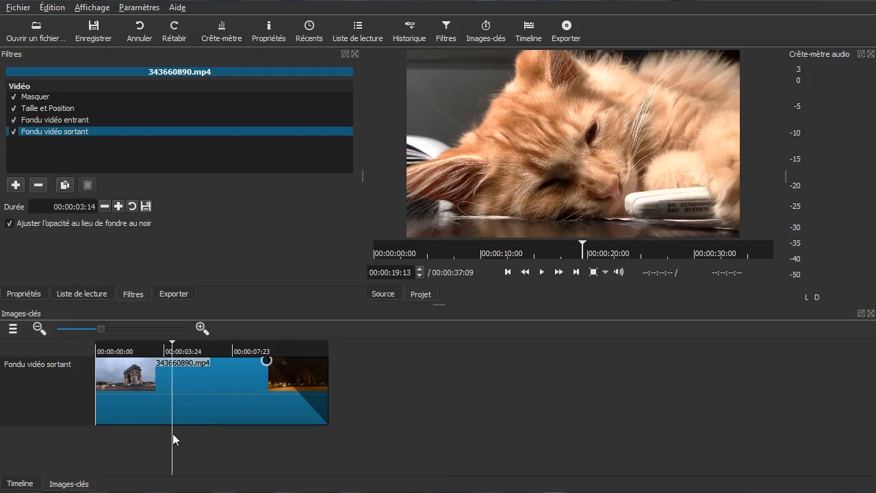
{"action": "left_click_drag", "start_coordinate": [250, 443], "coordinate": [182, 443]}
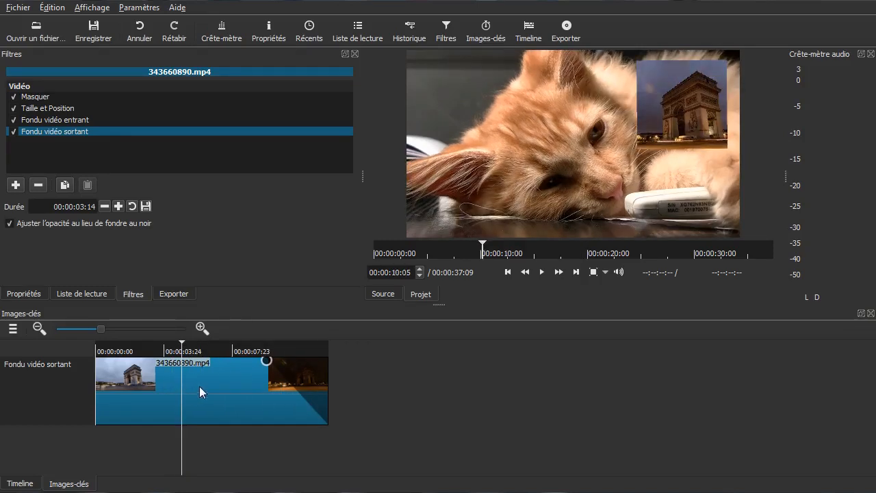
- Add the Luminosité filter to the overlay clip and give it brightness ramps at the clip's start and end
{"action": "left_click", "coordinate": [15, 184]}
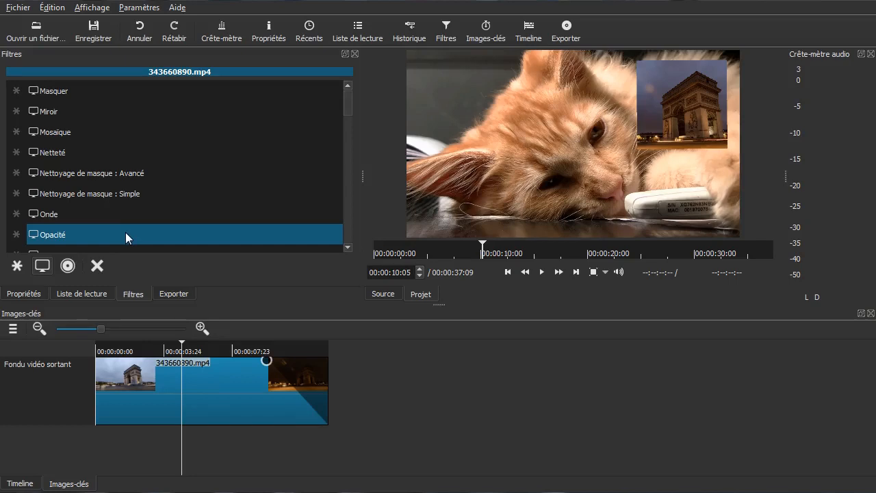
{"action": "scroll", "coordinate": [172, 172], "scroll_direction": "up", "scroll_amount": 3}
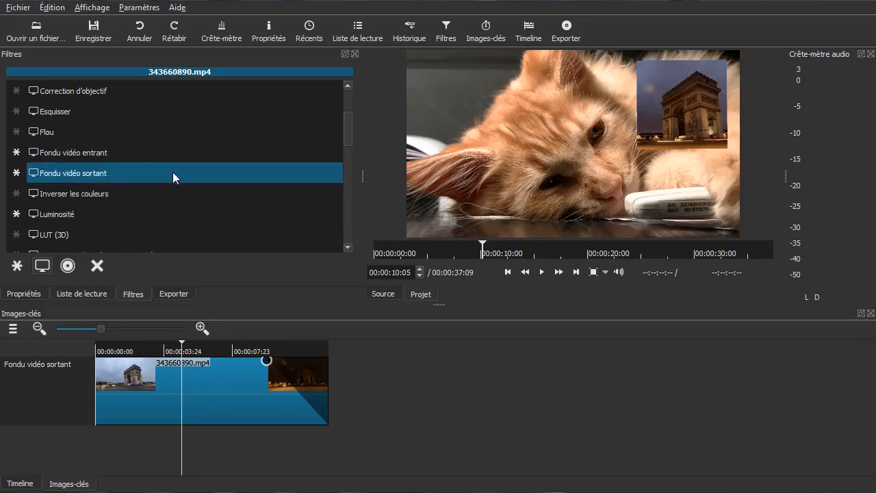
{"action": "left_click", "coordinate": [154, 210]}
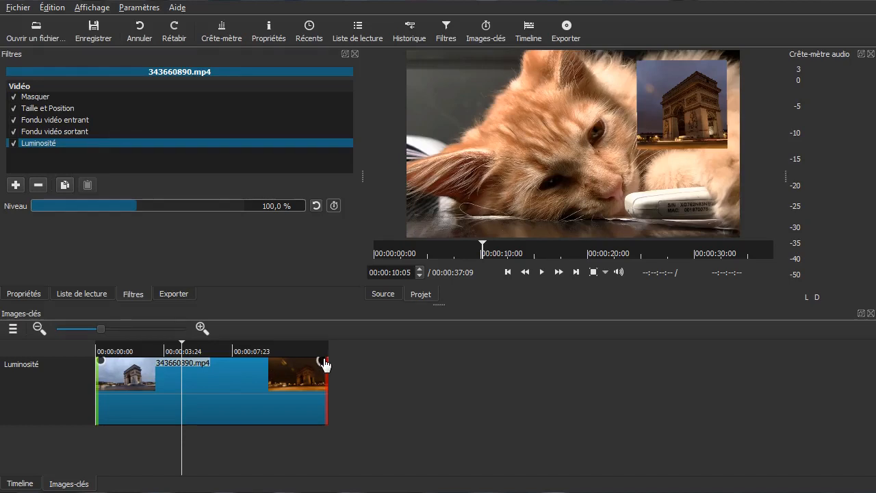
{"action": "left_click_drag", "start_coordinate": [320, 365], "coordinate": [255, 372]}
{"action": "left_click_drag", "start_coordinate": [106, 361], "coordinate": [190, 365]}
- Play the overlay clip from its start to check the brightness ramp
{"action": "left_click", "coordinate": [107, 458]}
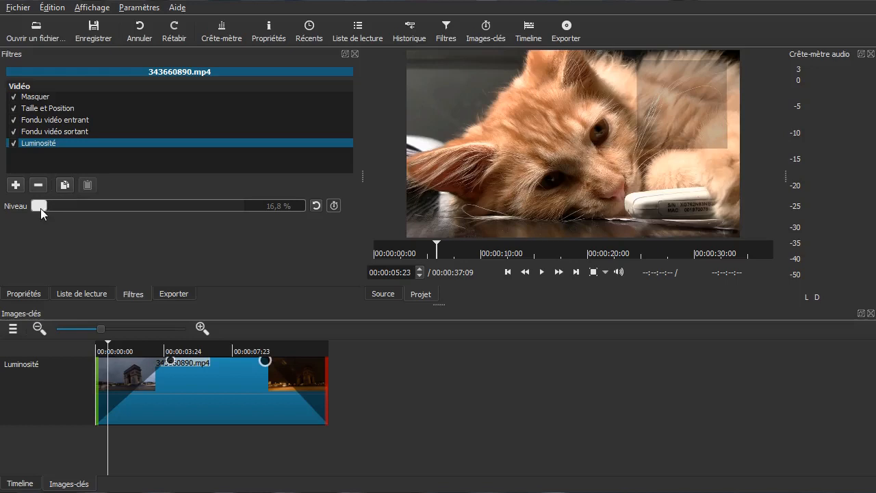
{"action": "left_click_drag", "start_coordinate": [114, 445], "coordinate": [56, 432]}
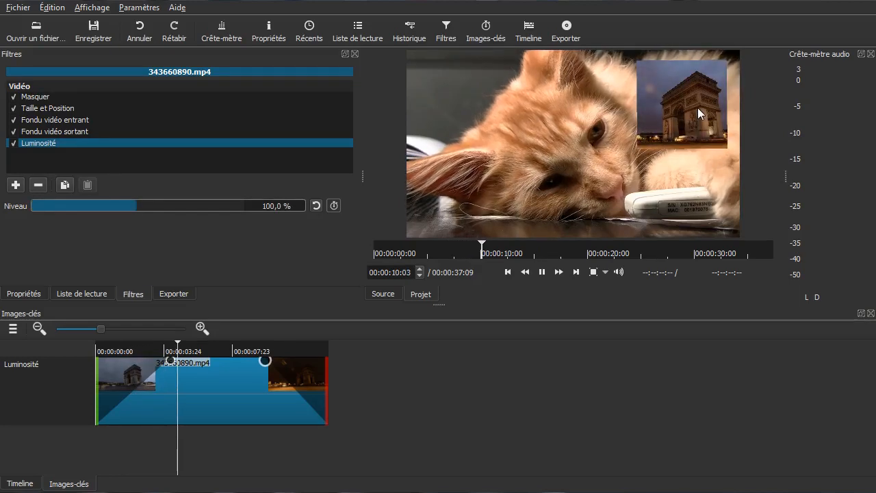
{"action": "key", "text": "space"}
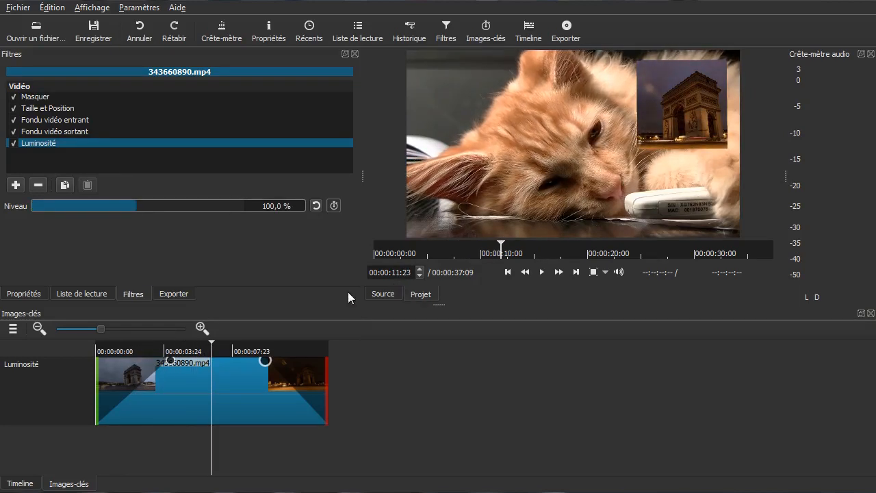
- Enable keyframes for the Luminosité filter's Niveau parameter at about 00:00:11:20 and inspect the points on its curve
{"action": "left_click", "coordinate": [337, 205]}
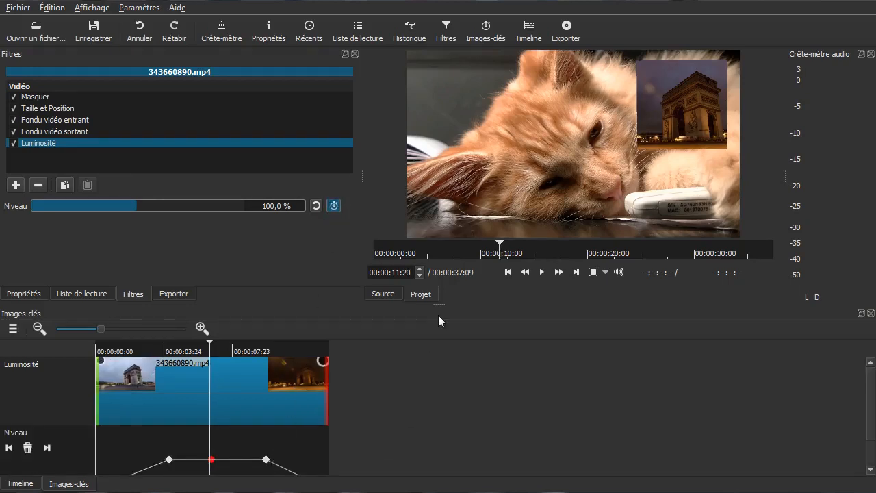
{"action": "left_click_drag", "start_coordinate": [871, 392], "coordinate": [871, 435]}
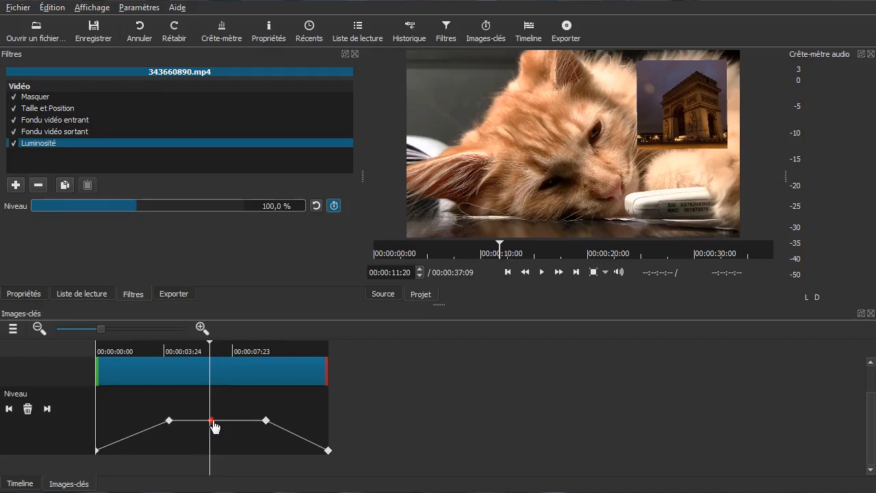
{"action": "mouse_move", "coordinate": [212, 423]}
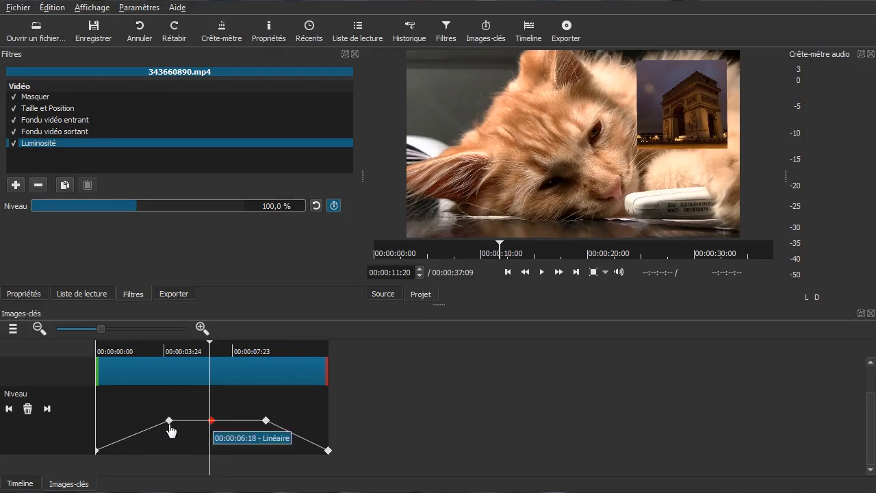
{"action": "mouse_move", "coordinate": [173, 430]}
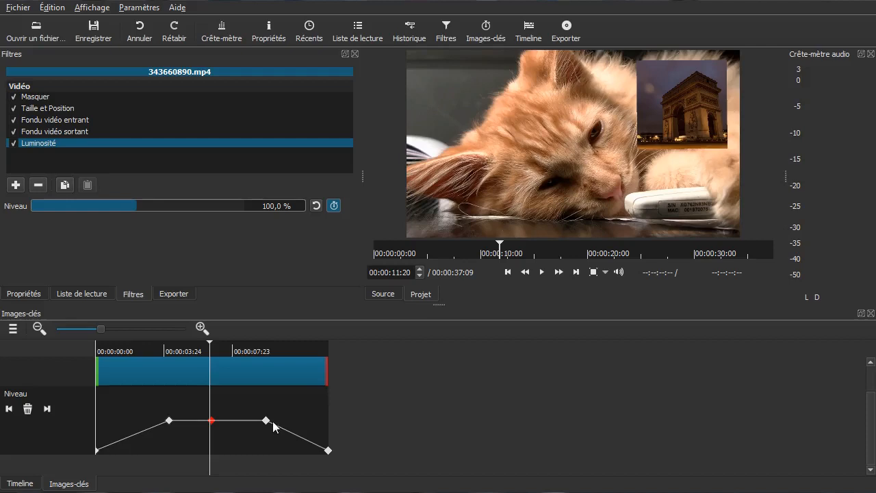
- Raise the middle Niveau keyframe at 00:00:11:23 to 200 % and inspect the neighbouring points on the brightness curve
{"action": "left_click", "coordinate": [97, 451]}
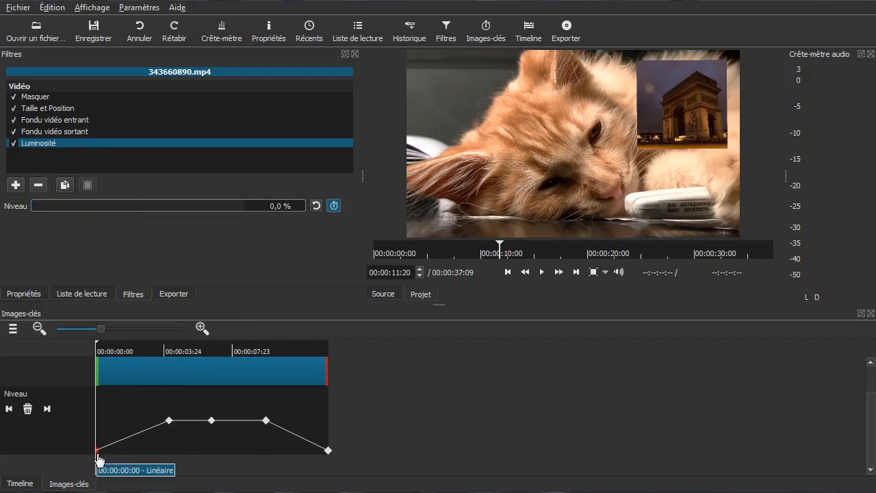
{"action": "left_click", "coordinate": [169, 420]}
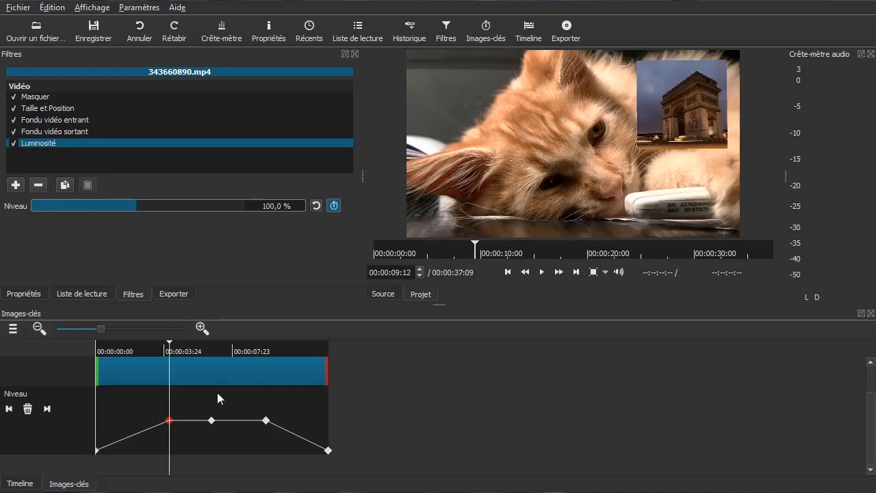
{"action": "left_click", "coordinate": [212, 421]}
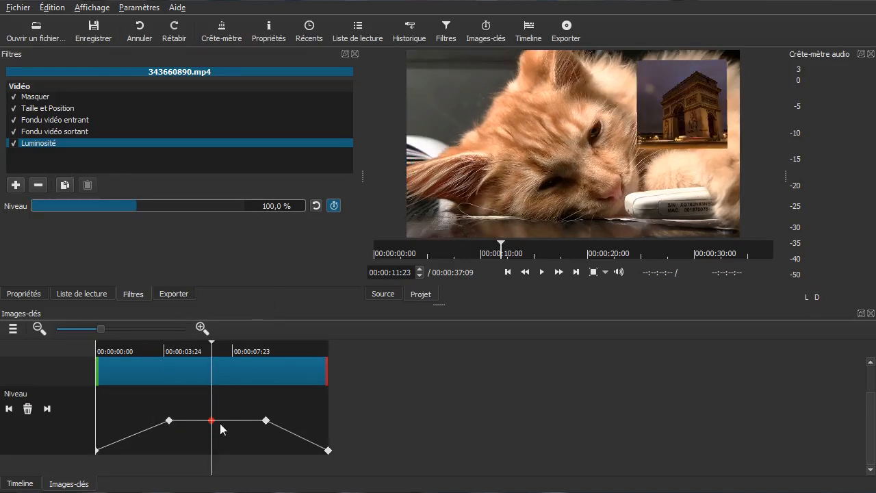
{"action": "left_click_drag", "start_coordinate": [148, 211], "coordinate": [267, 202]}
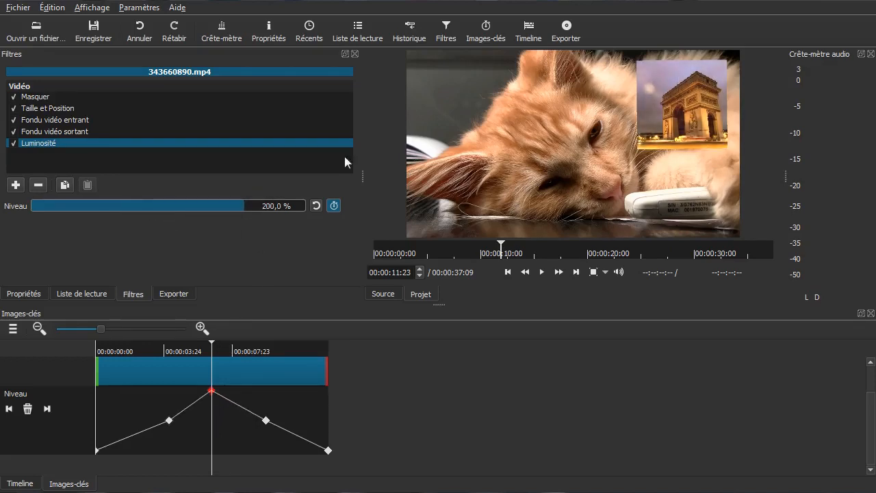
{"action": "left_click_drag", "start_coordinate": [182, 208], "coordinate": [296, 210]}
{"action": "left_click", "coordinate": [266, 421]}
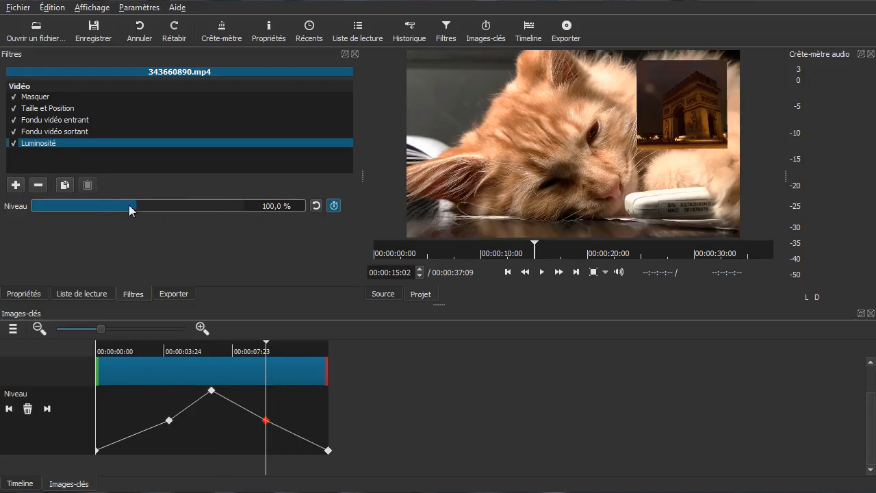
{"action": "left_click", "coordinate": [327, 451]}
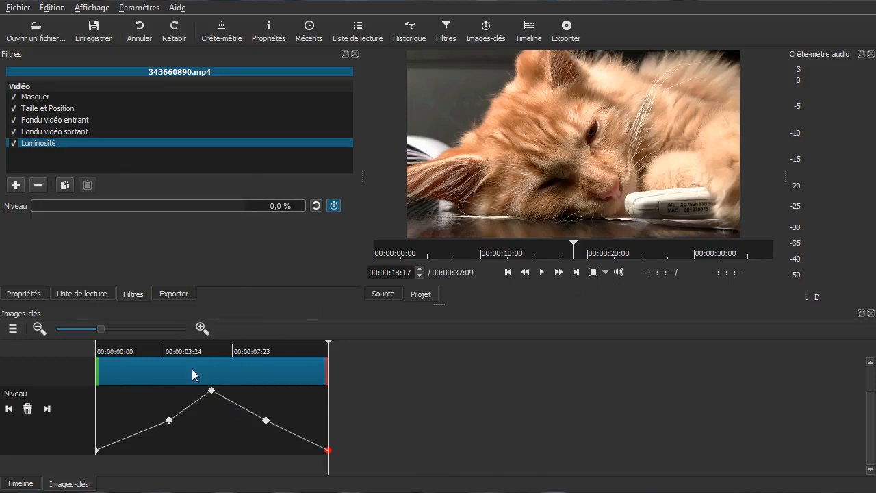
- Add 0 % Niveau keyframes at 00:00:13:07 and 00:00:10:23, on either side of the brightness peak
{"action": "left_click", "coordinate": [240, 435]}
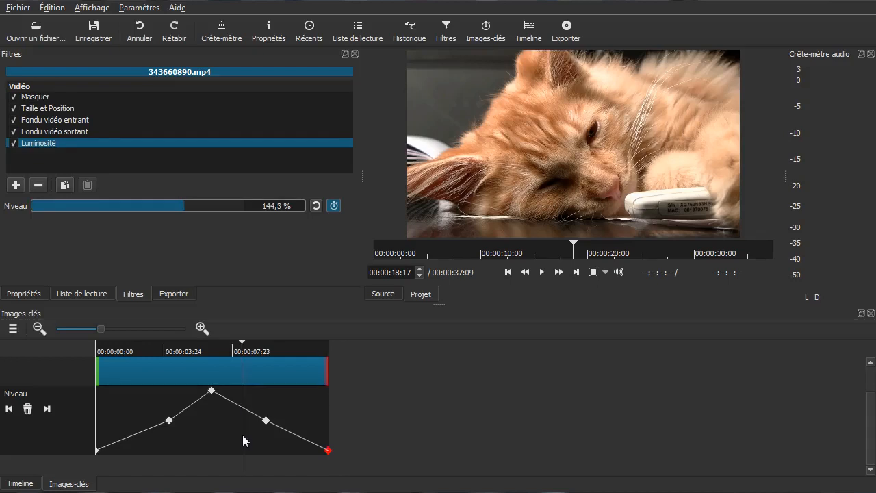
{"action": "left_click", "coordinate": [236, 435]}
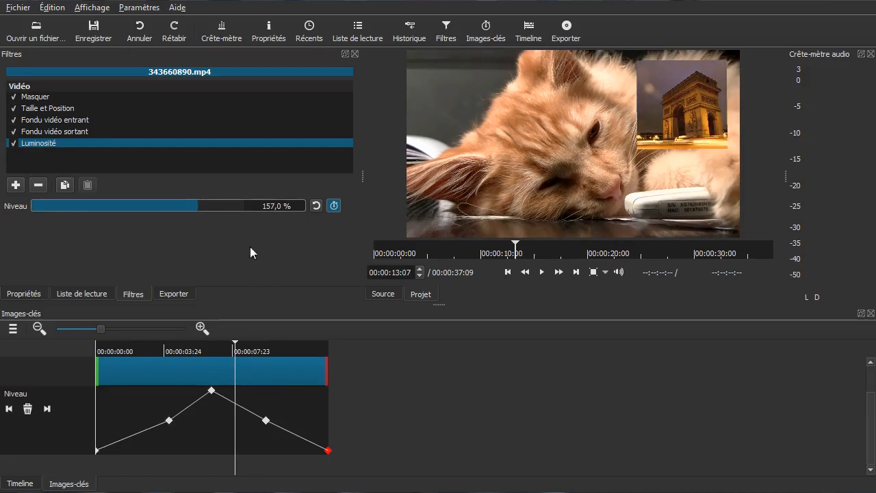
{"action": "left_click_drag", "start_coordinate": [193, 206], "coordinate": [17, 212]}
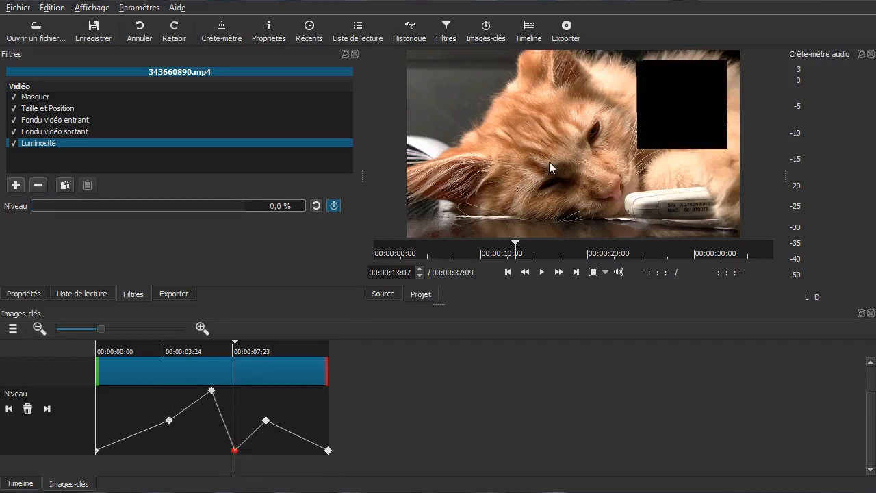
{"action": "left_click", "coordinate": [195, 426]}
{"action": "left_click_drag", "start_coordinate": [200, 209], "coordinate": [14, 216]}
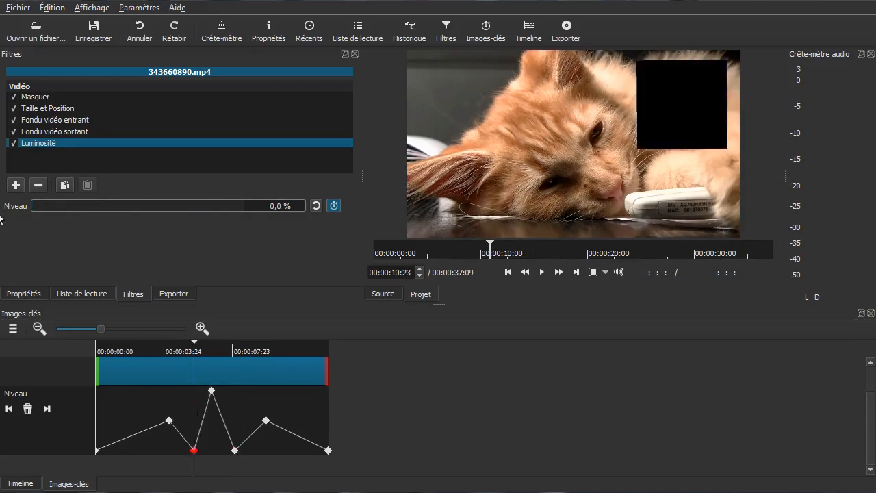
- Add 200 % Niveau keyframes at 00:00:07:08 and 00:00:16:16, inside the clip's start and end brightness ramps
{"action": "left_click", "coordinate": [132, 445]}
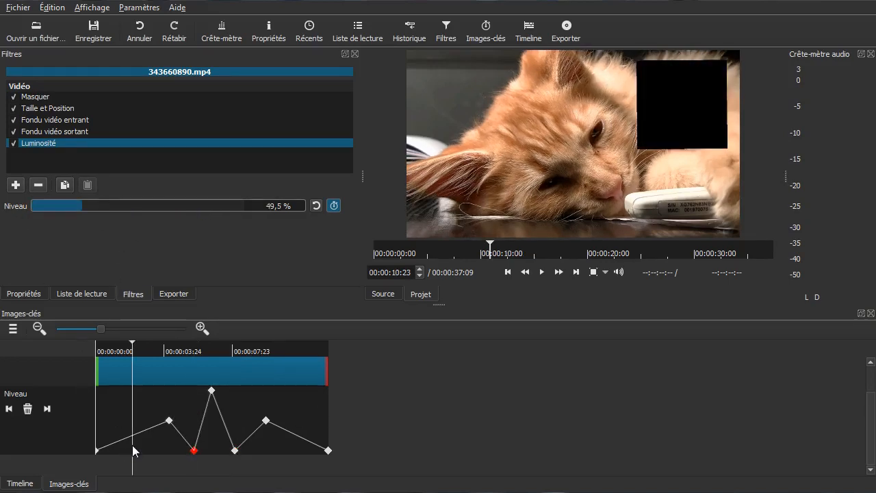
{"action": "left_click", "coordinate": [77, 207]}
{"action": "left_click_drag", "start_coordinate": [266, 209], "coordinate": [287, 211]}
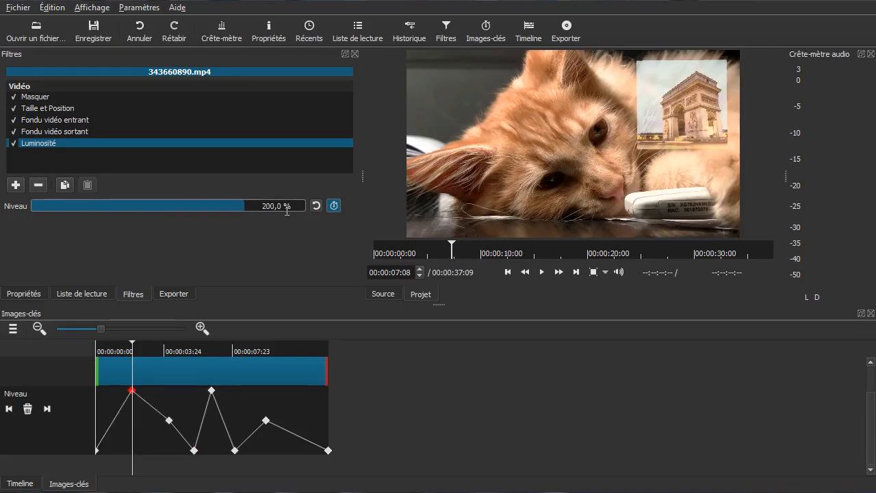
{"action": "left_click", "coordinate": [293, 452]}
{"action": "left_click_drag", "start_coordinate": [131, 206], "coordinate": [148, 206]}
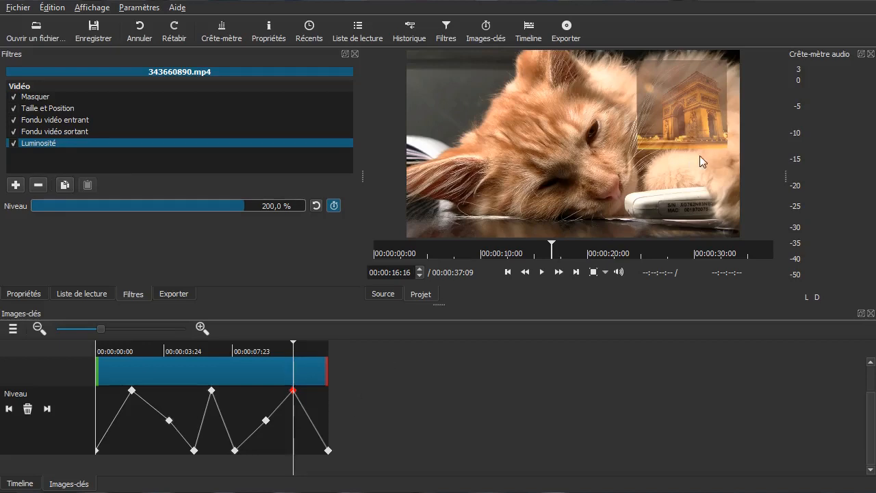
- Play the overlay clip from its start to about 00:00:13:04 to check the keyframed brightness changes
{"action": "left_click", "coordinate": [98, 469]}
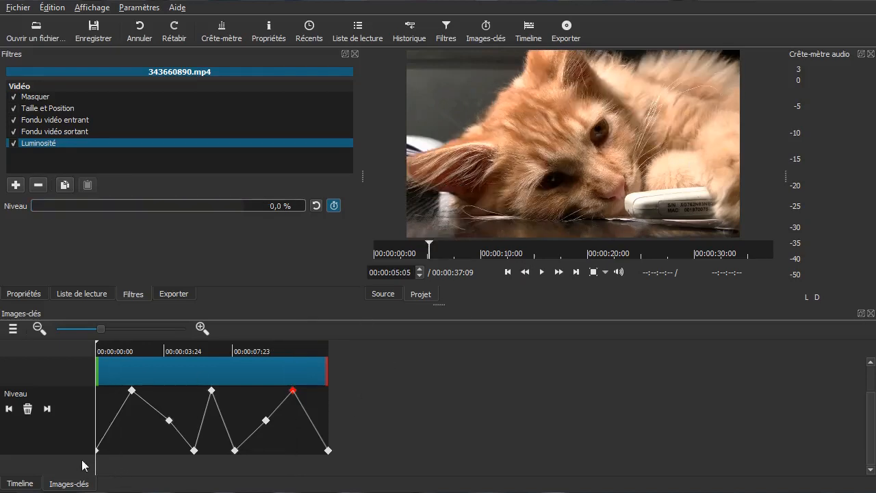
{"action": "key", "text": "space"}
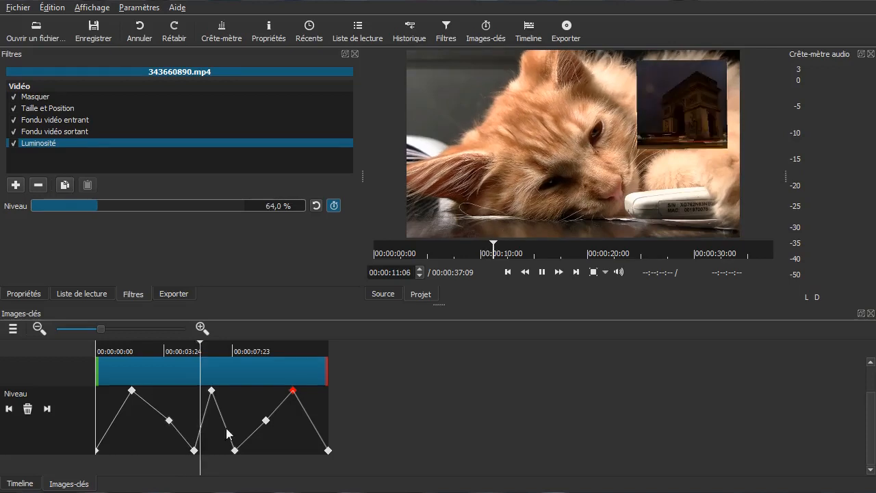
{"action": "key", "text": "space"}
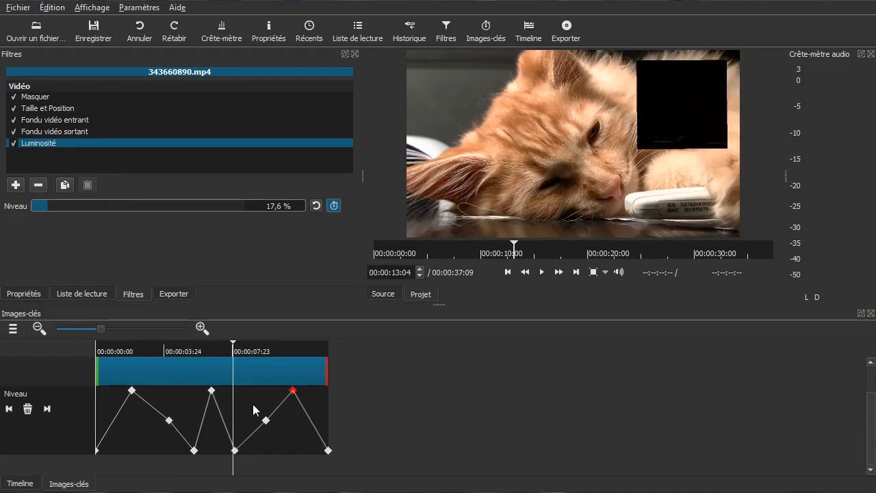
- Review the settings of each filter on the overlay clip and the Luminosité keyframes, ending back on the timeline
{"action": "left_click", "coordinate": [21, 484]}
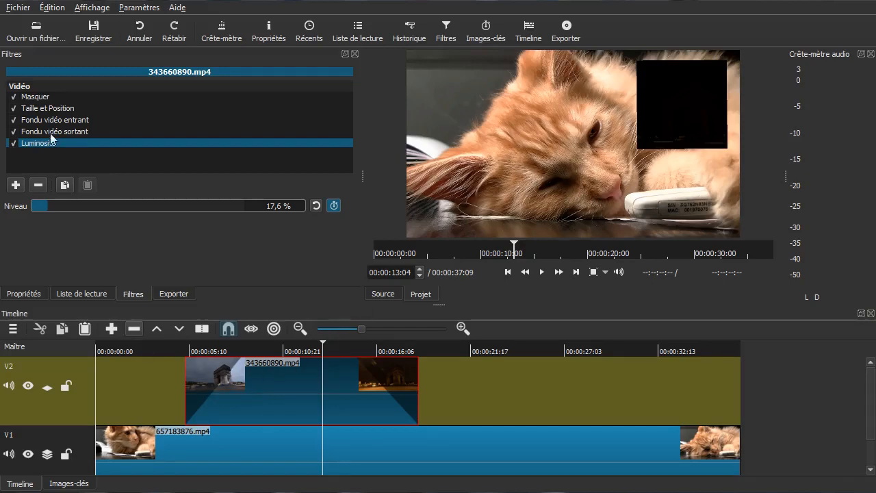
{"action": "left_click", "coordinate": [38, 99]}
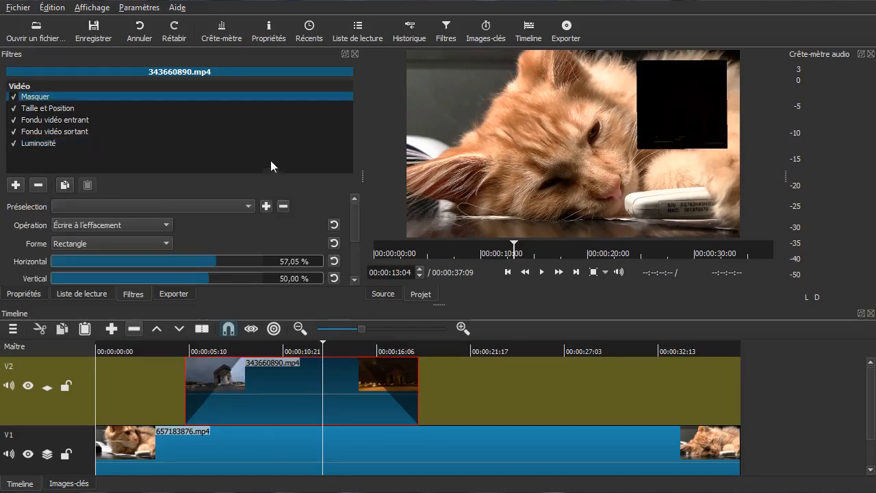
{"action": "left_click", "coordinate": [104, 109]}
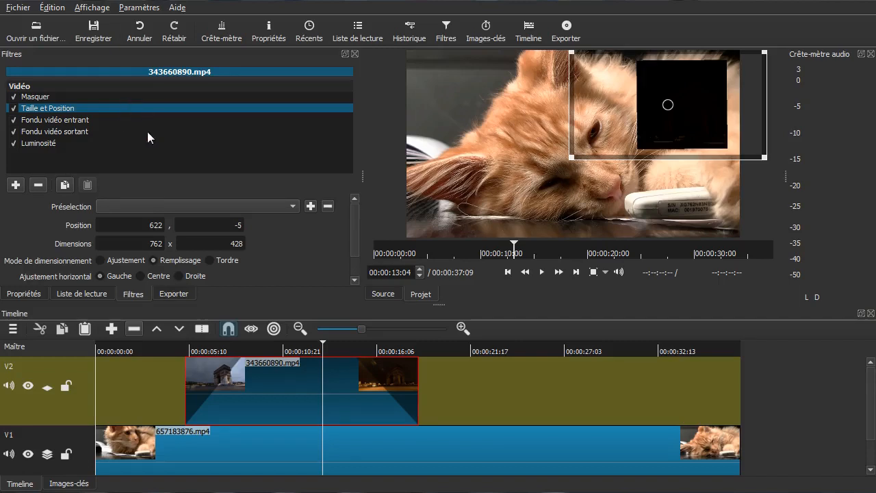
{"action": "left_click", "coordinate": [130, 122]}
{"action": "left_click", "coordinate": [130, 126]}
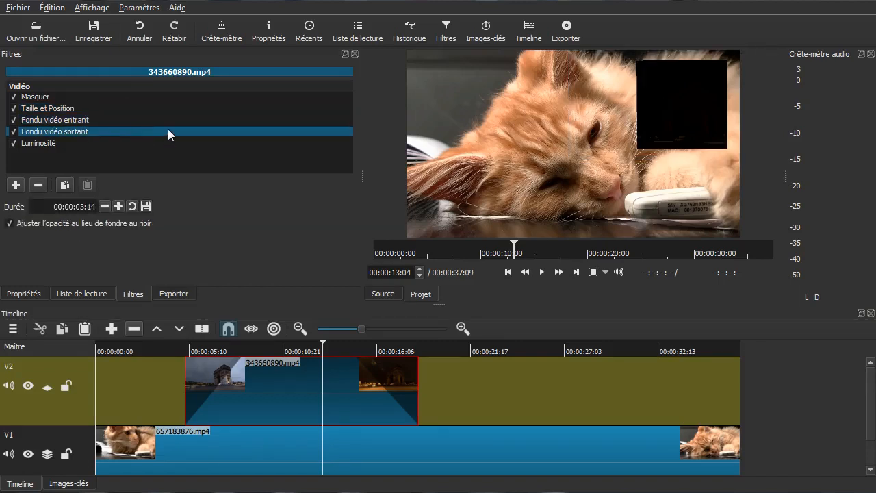
{"action": "left_click", "coordinate": [122, 142]}
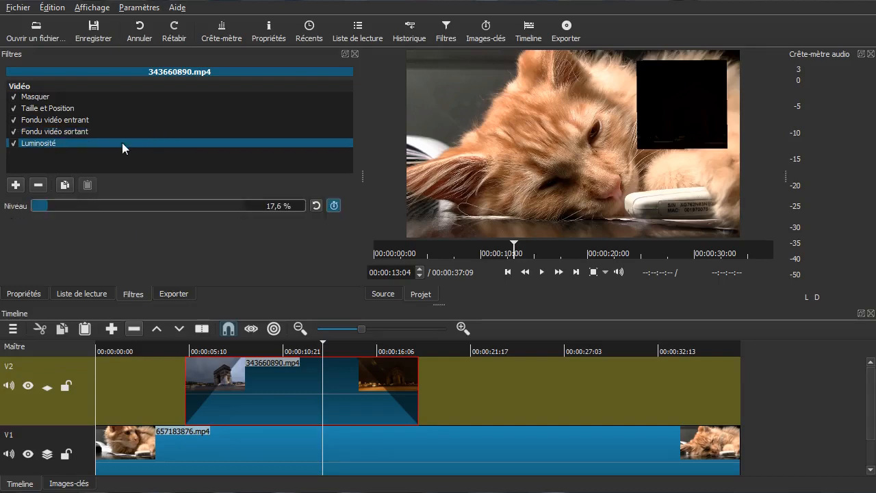
{"action": "left_click", "coordinate": [69, 484]}
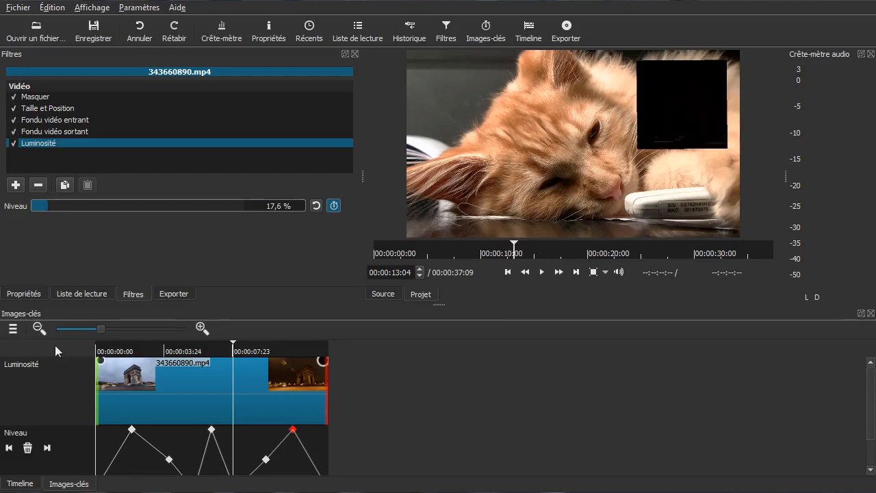
{"action": "left_click", "coordinate": [19, 484]}
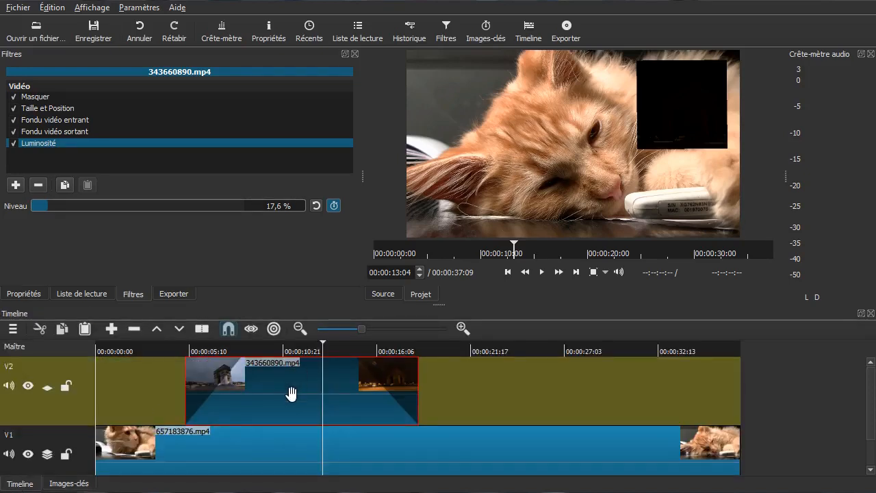
- Delete the overlay clip from V2 and place a fresh copy of 343660890.mp4 there, starting at about 00:00:04:23
{"action": "key", "text": "Delete"}
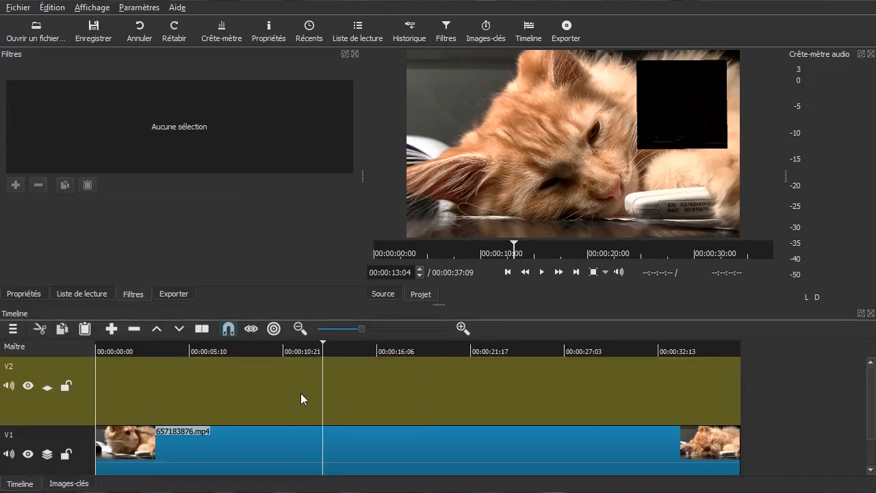
{"action": "left_click", "coordinate": [83, 293]}
{"action": "left_click_drag", "start_coordinate": [102, 137], "coordinate": [216, 400]}
{"action": "left_click_drag", "start_coordinate": [296, 393], "coordinate": [250, 393]}
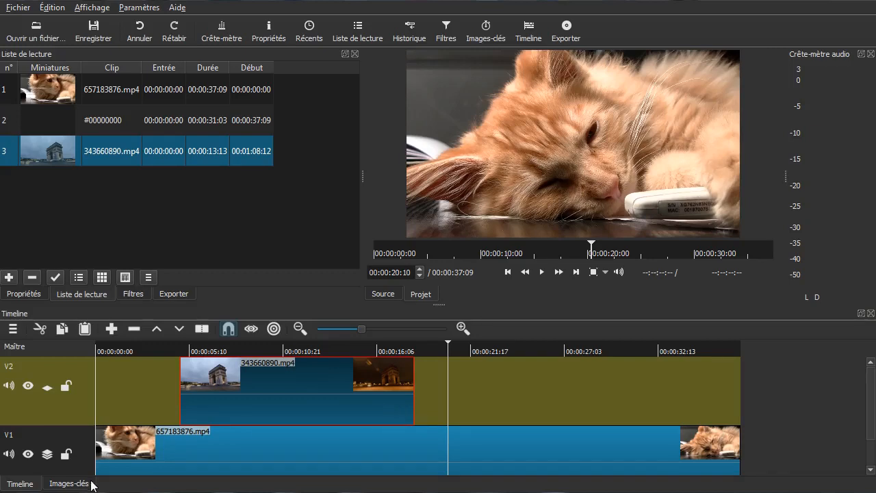
{"action": "left_click", "coordinate": [69, 484]}
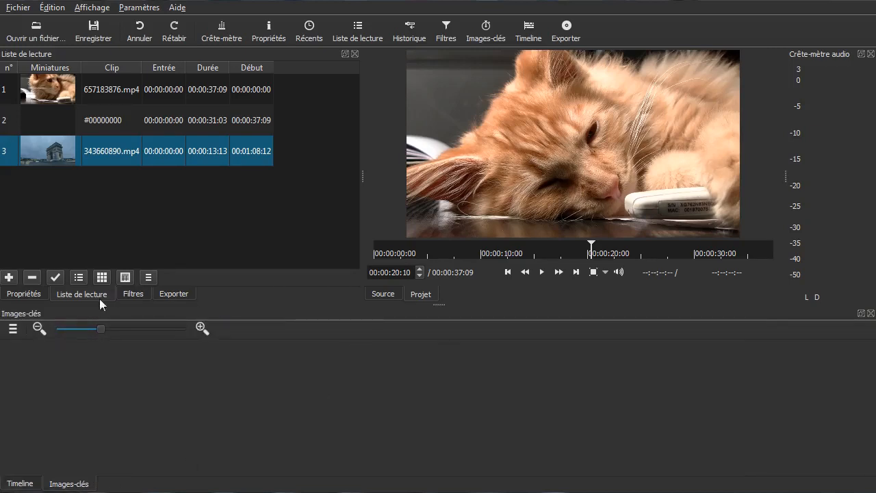
{"action": "left_click", "coordinate": [21, 484]}
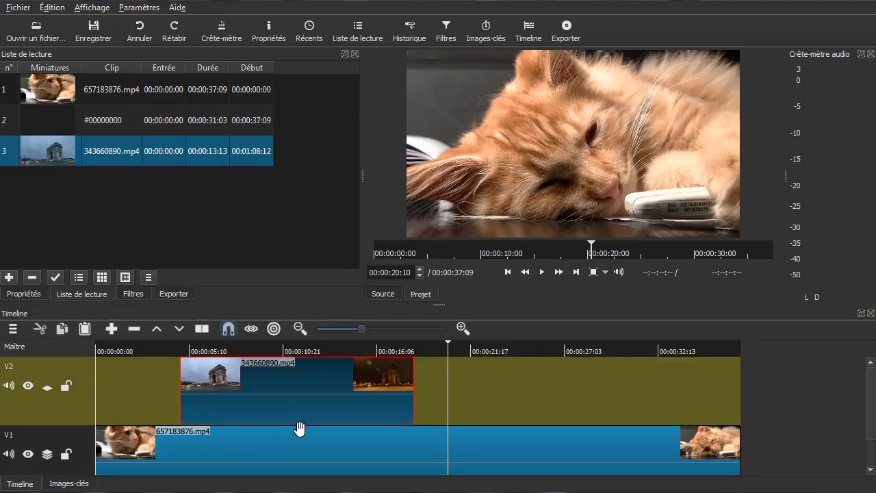
- Add the Opacité video filter to the new 343660890.mp4 clip on V2
{"action": "left_click", "coordinate": [131, 294]}
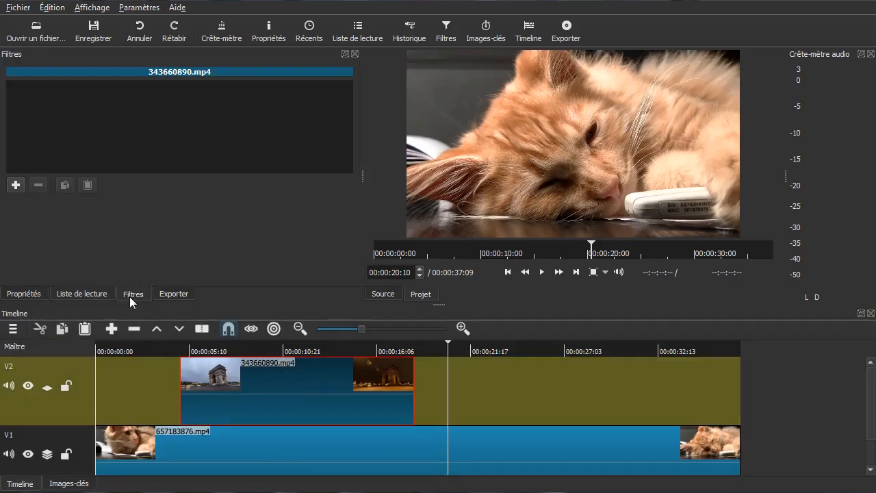
{"action": "left_click", "coordinate": [21, 183]}
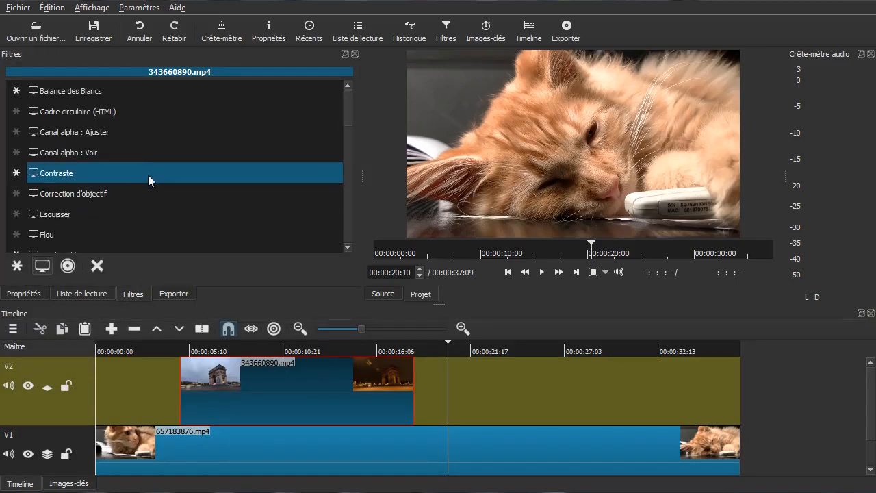
{"action": "scroll", "coordinate": [188, 144], "scroll_direction": "down", "scroll_amount": 2}
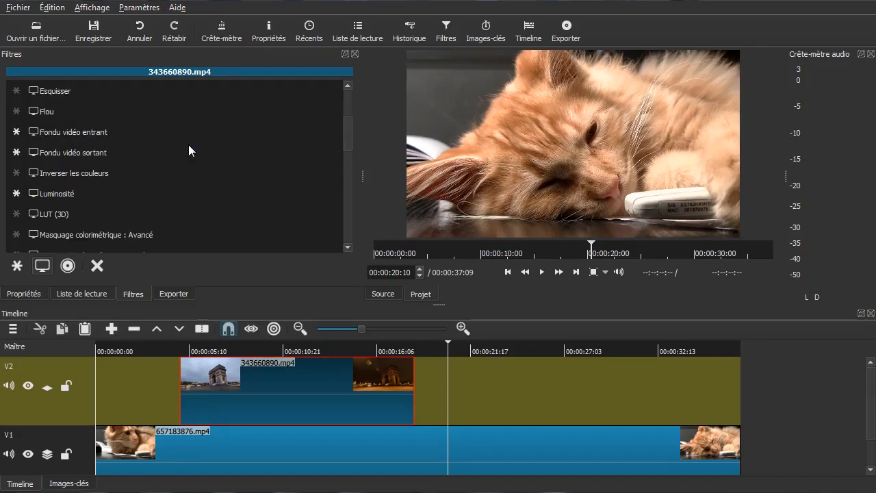
{"action": "scroll", "coordinate": [179, 156], "scroll_direction": "down", "scroll_amount": 2}
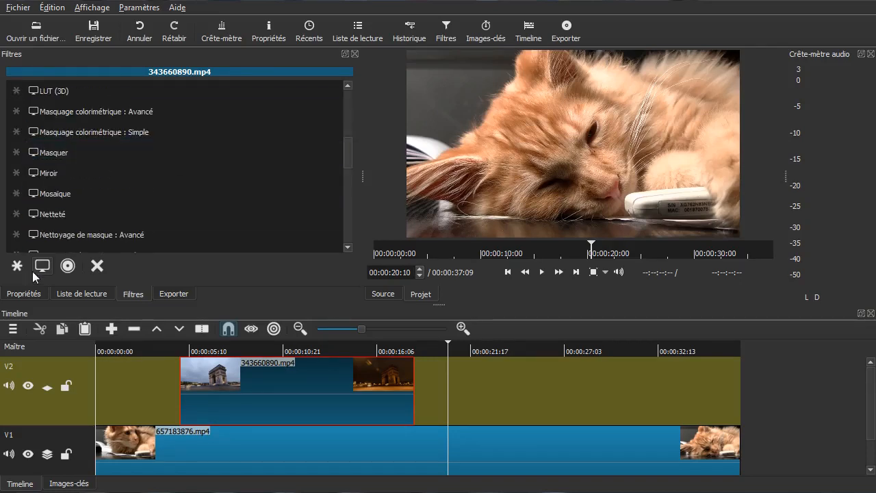
{"action": "scroll", "coordinate": [177, 155], "scroll_direction": "down", "scroll_amount": 1}
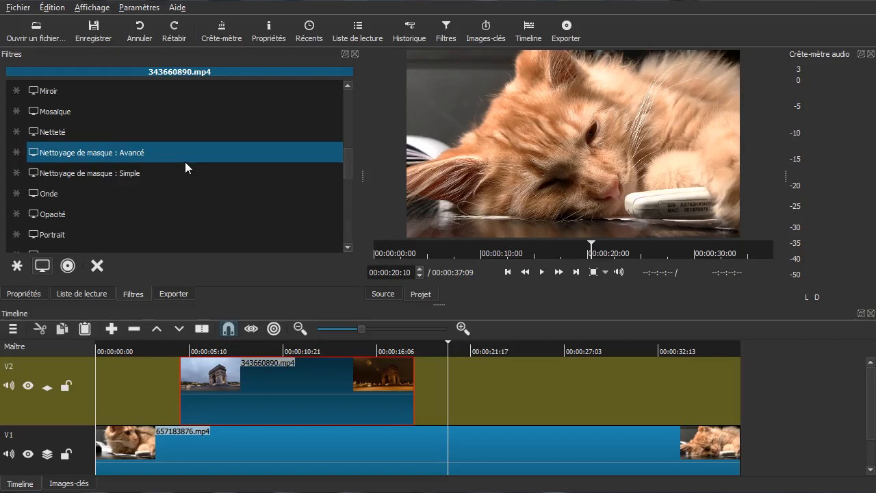
{"action": "left_click", "coordinate": [148, 209]}
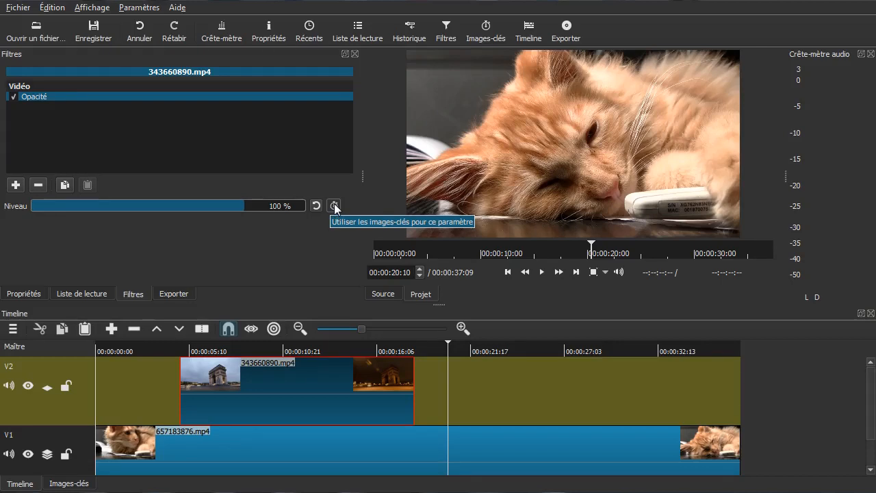
- Give the Opacité filter ramps of about four seconds at the clip's start and end, and move the playhead to the clip's start
{"action": "left_click", "coordinate": [69, 484]}
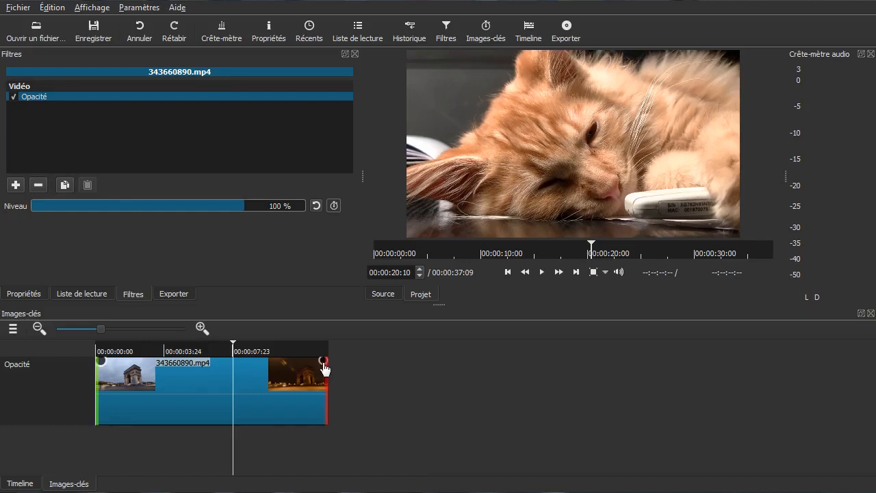
{"action": "left_click_drag", "start_coordinate": [101, 361], "coordinate": [169, 361]}
{"action": "left_click_drag", "start_coordinate": [319, 365], "coordinate": [252, 361]}
{"action": "left_click_drag", "start_coordinate": [125, 477], "coordinate": [87, 482]}
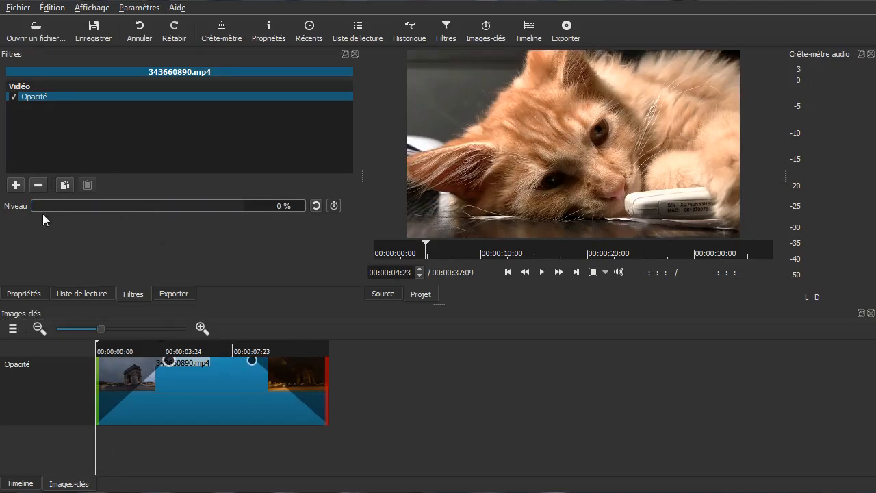
- Scrub through the start ramp of the Opacité filter, compare it with the timeline, and play the overlay clip from its start
{"action": "left_click", "coordinate": [133, 442]}
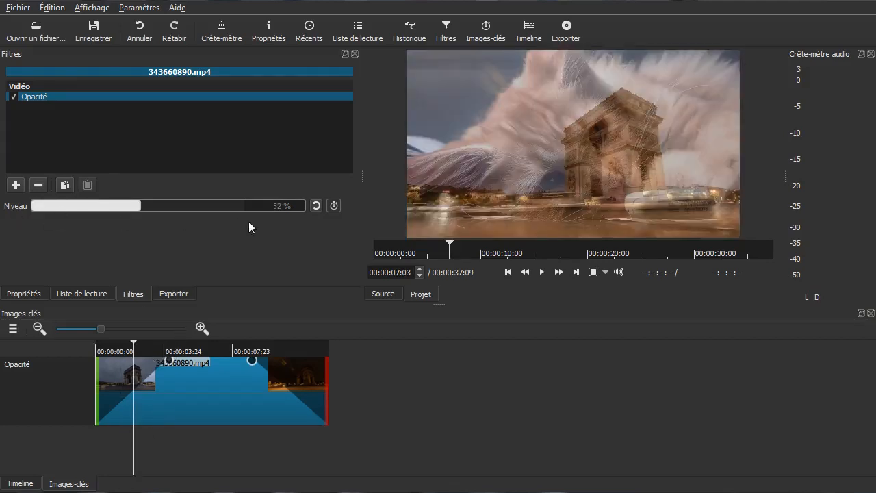
{"action": "left_click", "coordinate": [169, 450]}
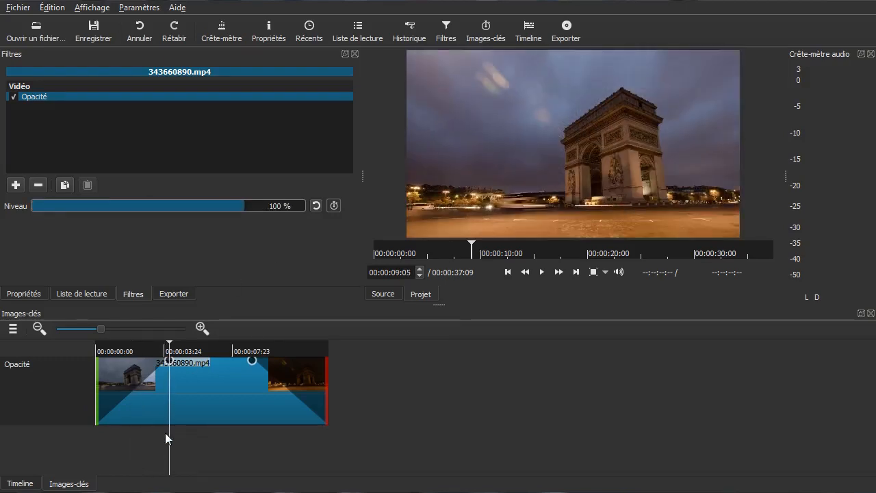
{"action": "left_click_drag", "start_coordinate": [259, 440], "coordinate": [180, 447]}
{"action": "left_click", "coordinate": [20, 484]}
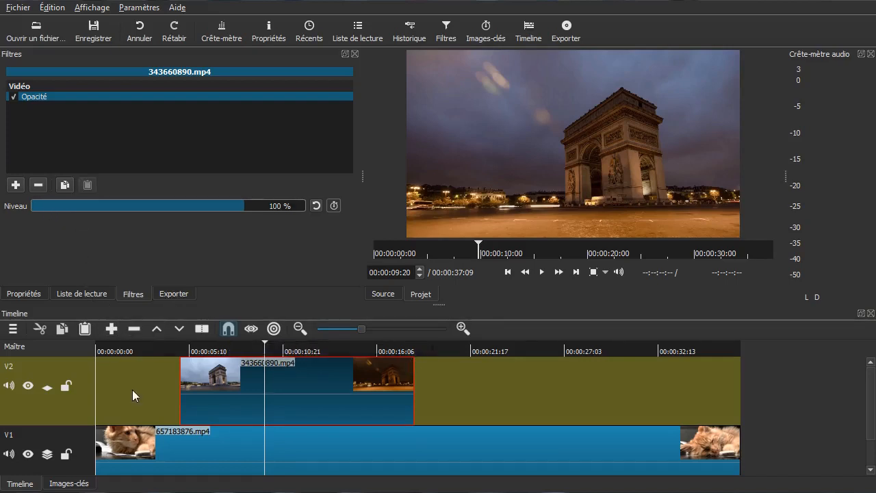
{"action": "left_click", "coordinate": [67, 484]}
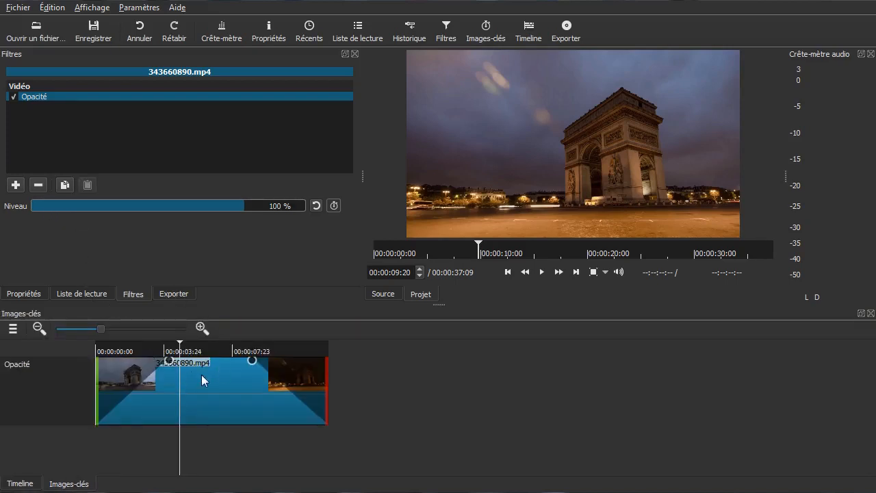
{"action": "left_click_drag", "start_coordinate": [128, 460], "coordinate": [3, 475]}
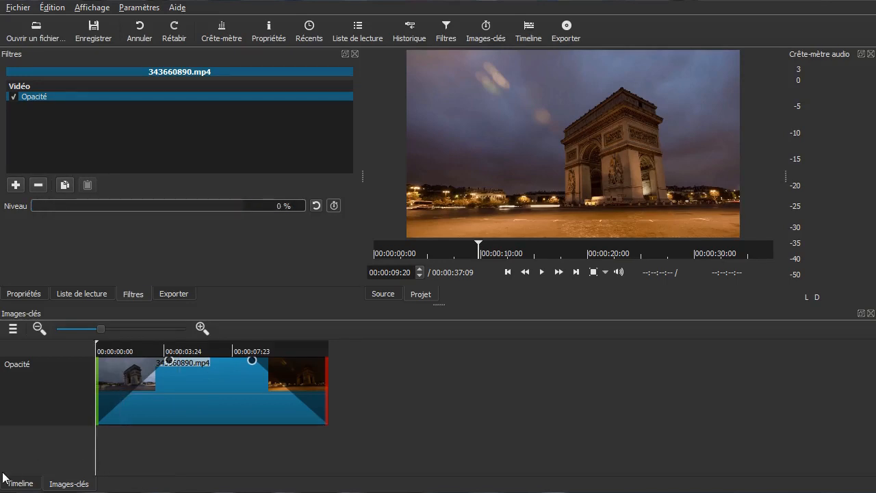
{"action": "key", "text": "space"}
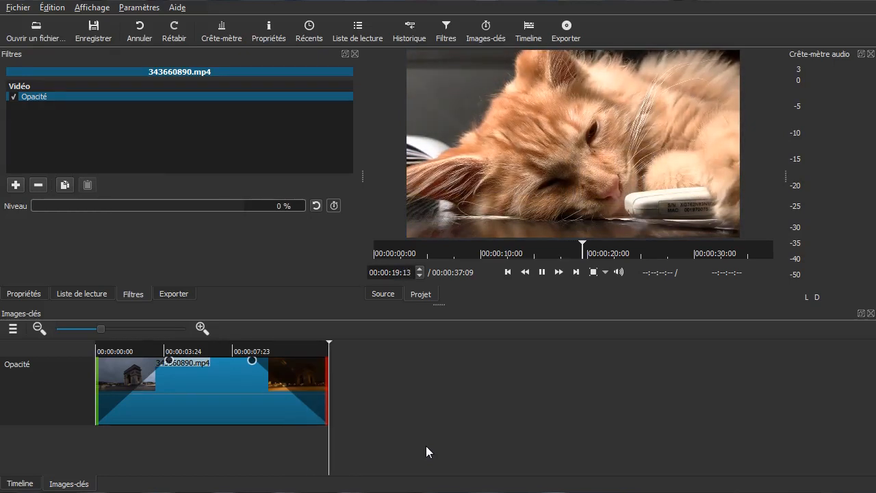
{"action": "key", "text": "space"}
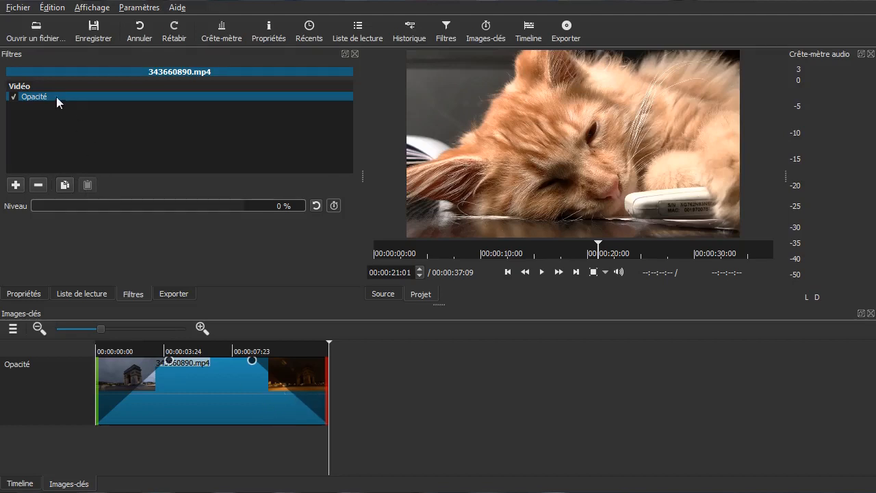
- Shorten both Opacité ramps to about two to three seconds, end the filter about six seconds into the clip, and play it back
{"action": "left_click_drag", "start_coordinate": [170, 366], "coordinate": [141, 363]}
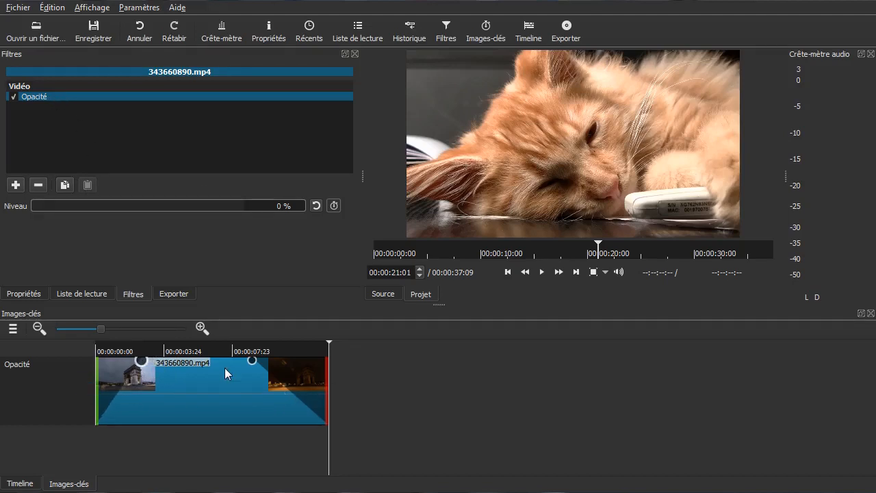
{"action": "left_click_drag", "start_coordinate": [252, 366], "coordinate": [182, 395]}
{"action": "left_click", "coordinate": [325, 384]}
{"action": "left_click_drag", "start_coordinate": [102, 449], "coordinate": [94, 451]}
{"action": "key", "text": "space"}
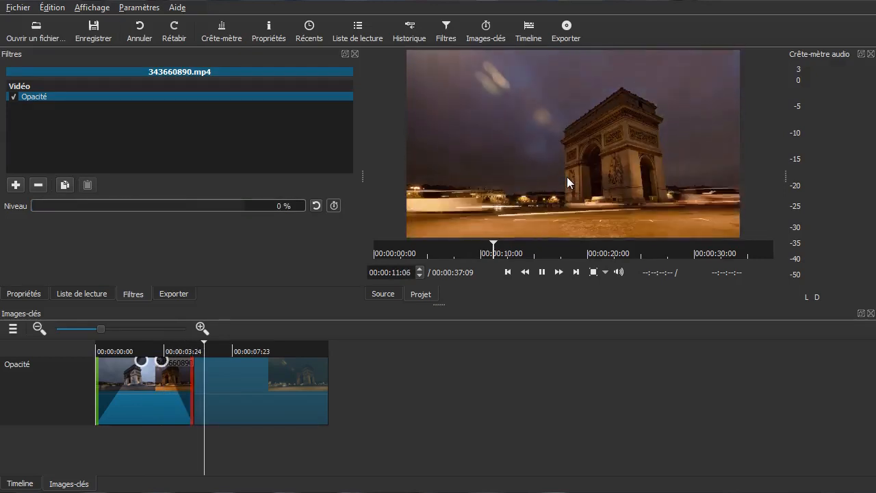
{"action": "left_click", "coordinate": [567, 177]}
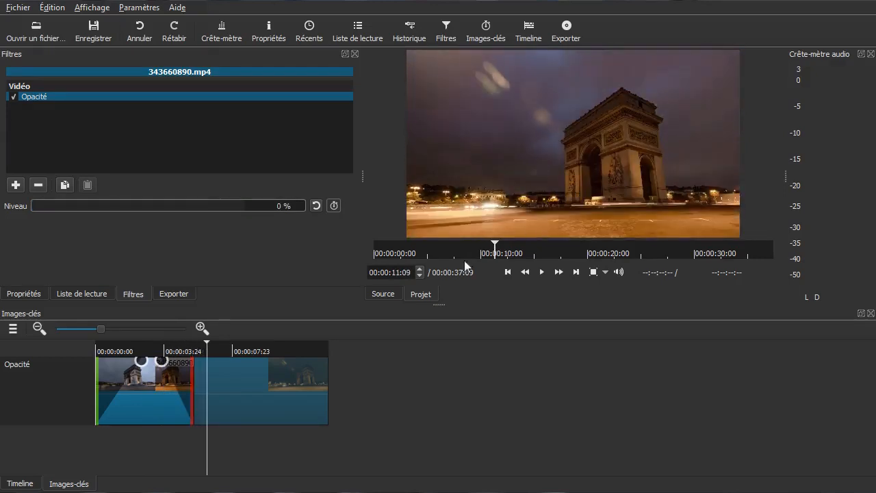
{"action": "left_click", "coordinate": [16, 185]}
{"action": "scroll", "coordinate": [157, 195], "scroll_direction": "down", "scroll_amount": 10}
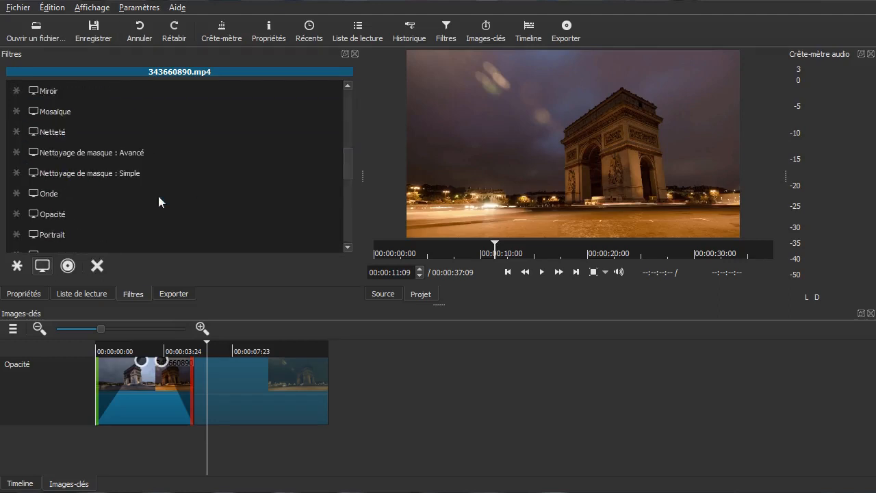
{"action": "left_click", "coordinate": [106, 131]}
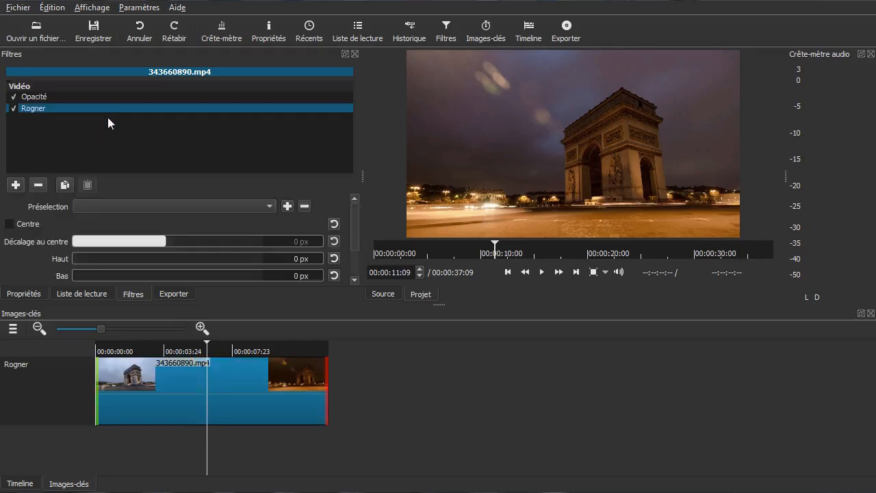
{"action": "left_click", "coordinate": [39, 184]}
- Add a second Opacité video filter to the overlay clip and trim its start to about 00:00:07:23 within the clip
{"action": "left_click", "coordinate": [15, 185]}
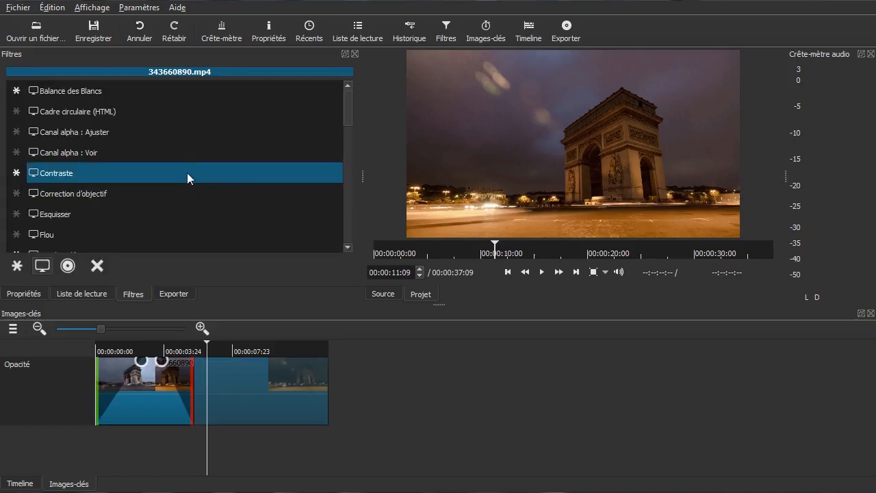
{"action": "scroll", "coordinate": [169, 190], "scroll_direction": "down", "scroll_amount": 5}
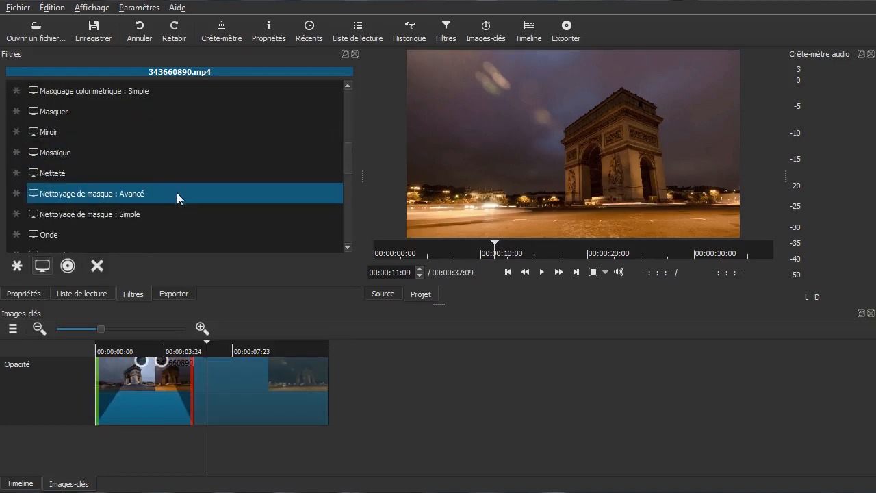
{"action": "scroll", "coordinate": [168, 197], "scroll_direction": "down", "scroll_amount": 1}
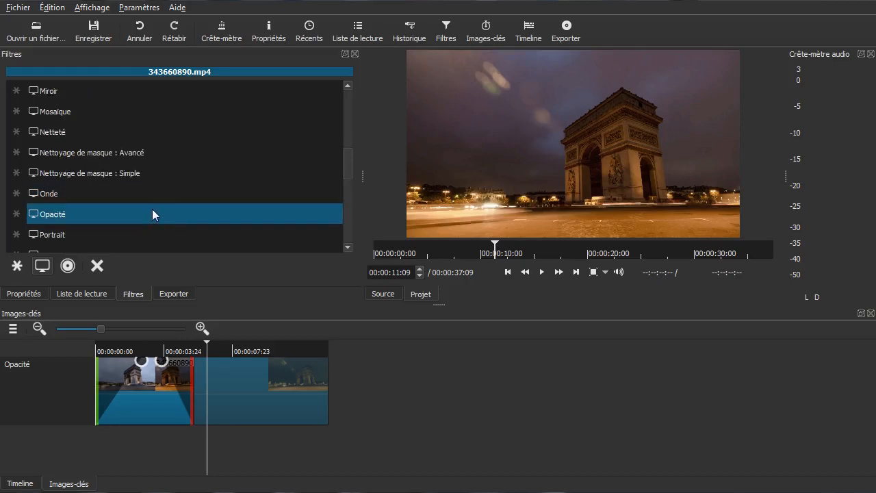
{"action": "left_click", "coordinate": [152, 209]}
{"action": "left_click_drag", "start_coordinate": [99, 380], "coordinate": [248, 395]}
{"action": "mouse_move", "coordinate": [194, 439]}
{"action": "left_mouse_down"}
{"action": "mouse_move", "coordinate": [176, 441]}
{"action": "mouse_move", "coordinate": [200, 441]}
{"action": "left_mouse_up"}
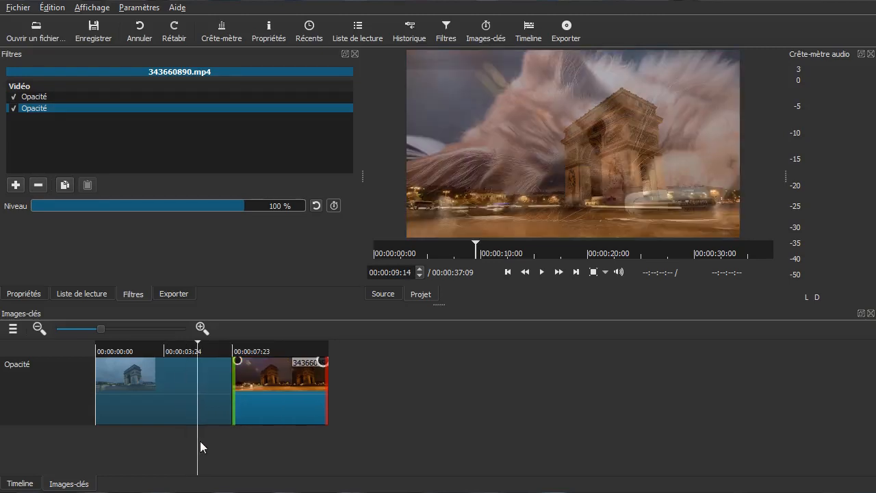
- Move the second Opacité filter's start to 00:00:06:24 and give it ramps of about two seconds at both ends
{"action": "left_click", "coordinate": [98, 97]}
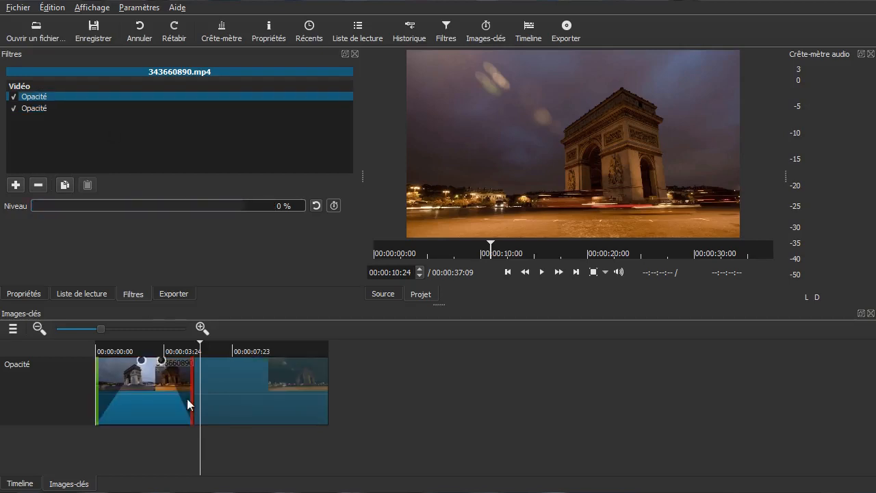
{"action": "left_click", "coordinate": [86, 109]}
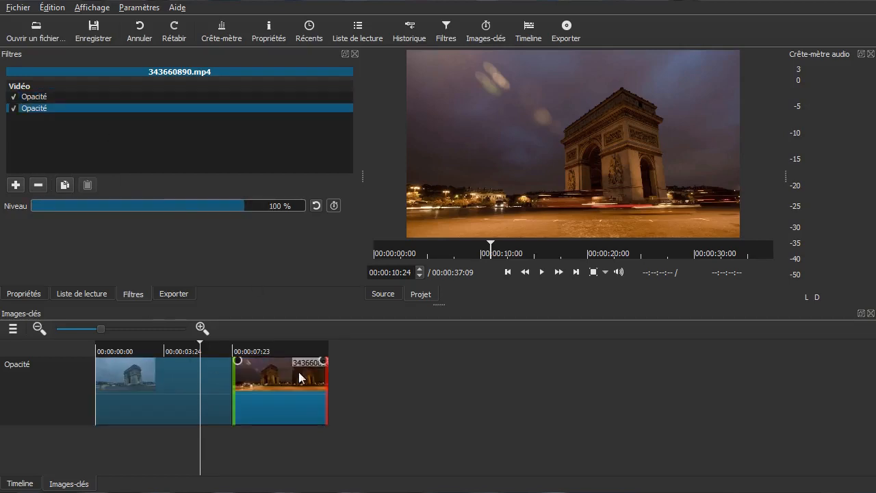
{"action": "left_click_drag", "start_coordinate": [221, 401], "coordinate": [210, 405]}
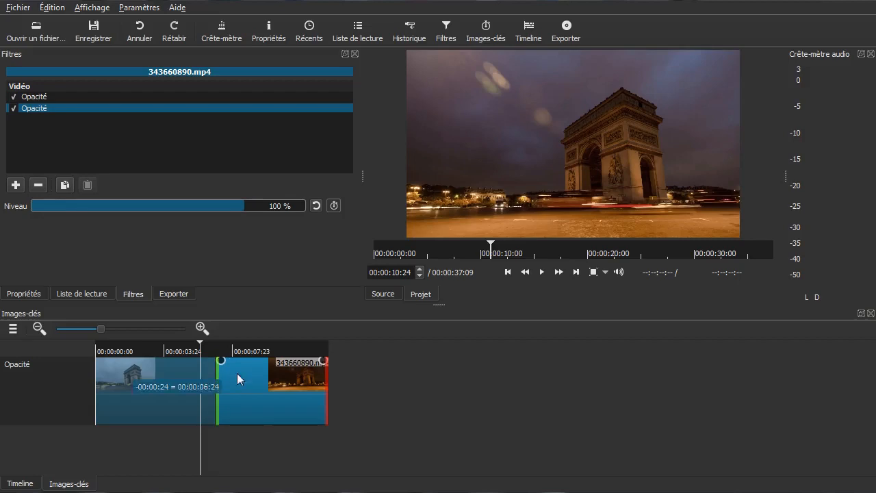
{"action": "left_click_drag", "start_coordinate": [252, 367], "coordinate": [288, 361]}
- Compare the ranges of the two Opacité filters and play the overlay clip from its start
{"action": "left_click", "coordinate": [126, 98]}
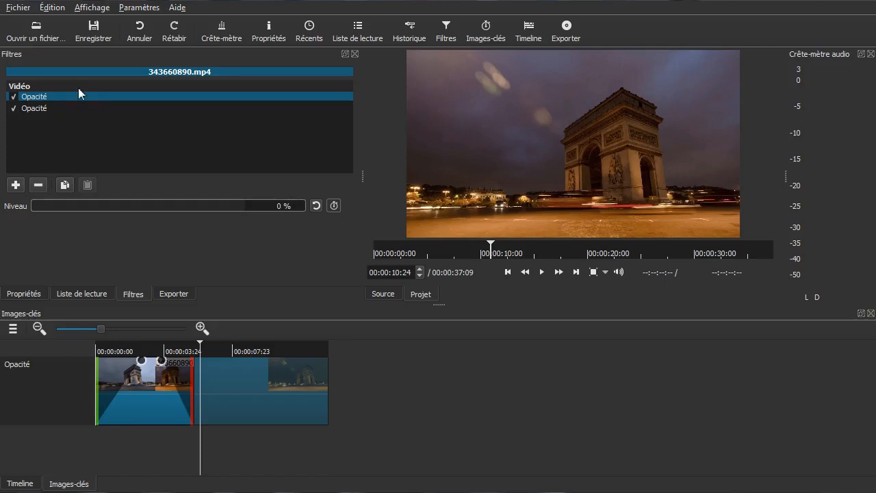
{"action": "left_click", "coordinate": [37, 109]}
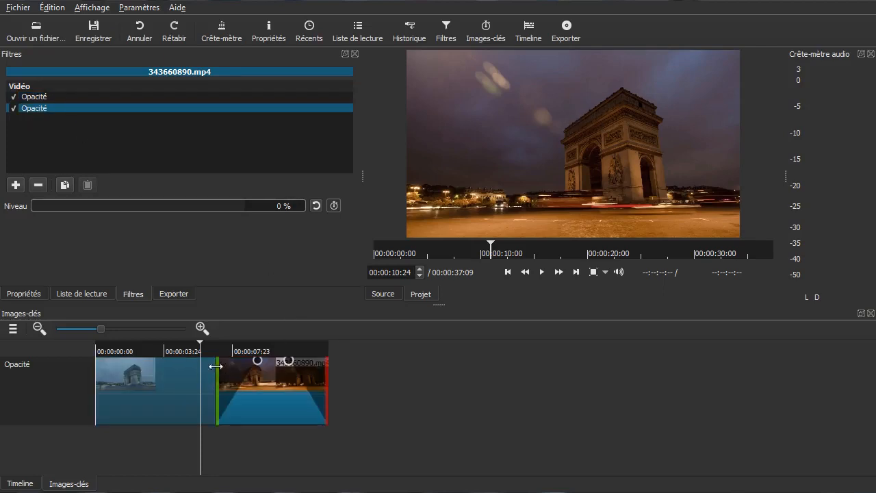
{"action": "left_click_drag", "start_coordinate": [131, 459], "coordinate": [38, 460]}
{"action": "key", "text": "space"}
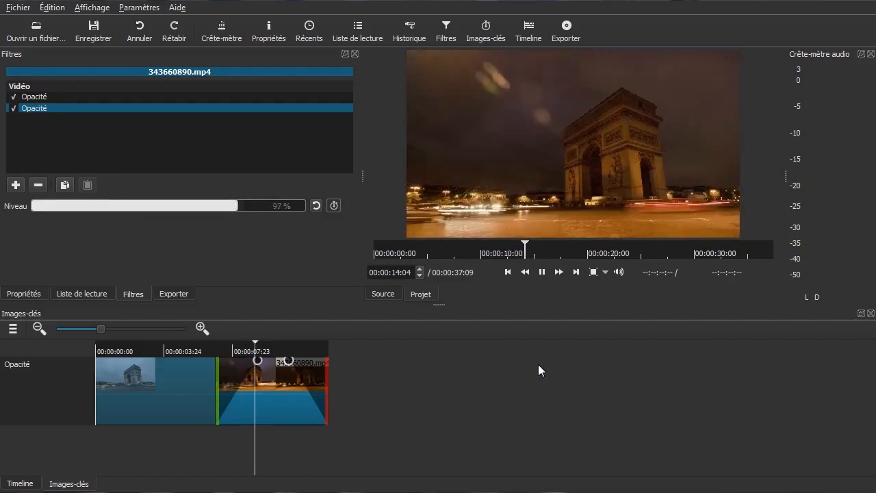
{"action": "key", "text": "space"}
- Remove both Opacité filters from the overlay clip and shift the clip slightly later on V2
{"action": "left_click", "coordinate": [20, 483]}
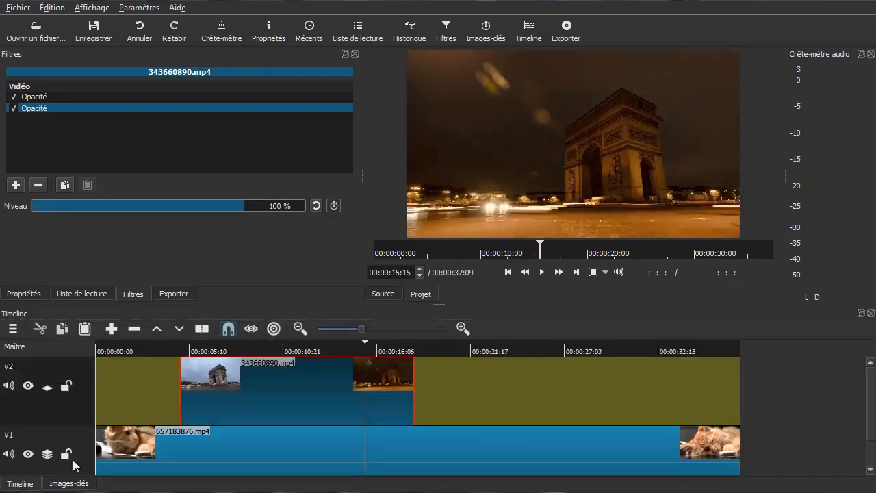
{"action": "left_click", "coordinate": [37, 185]}
{"action": "left_click", "coordinate": [38, 185]}
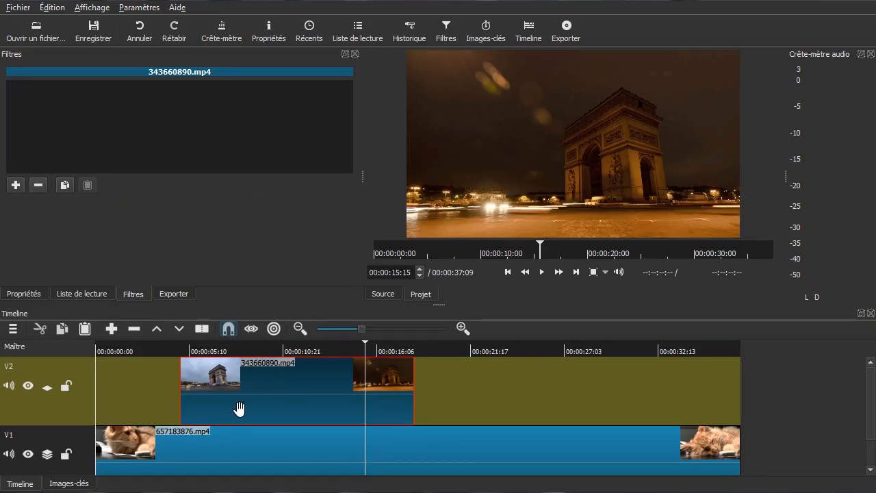
{"action": "left_click_drag", "start_coordinate": [250, 398], "coordinate": [261, 394]}
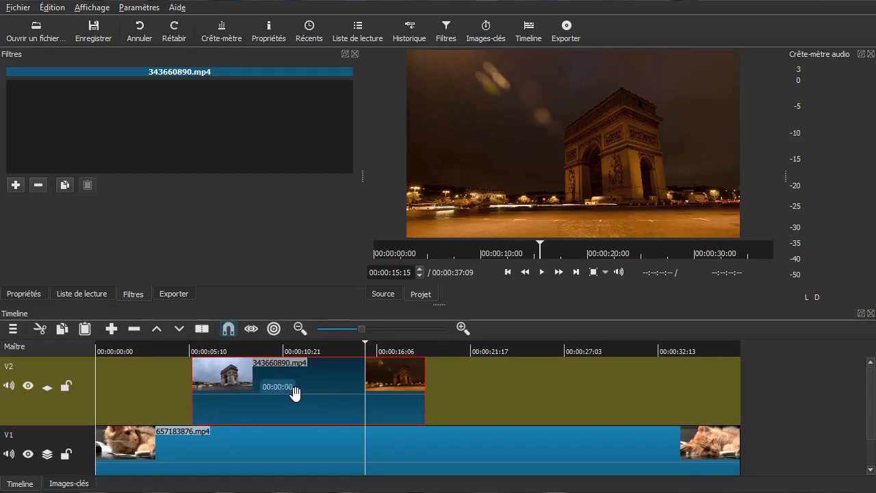
- Split the V2 clip at 00:00:11:10 and 00:00:12:23 and lift out the short piece between the cuts, leaving a gap
{"action": "left_click_drag", "start_coordinate": [365, 385], "coordinate": [295, 385]}
{"action": "key", "text": "s"}
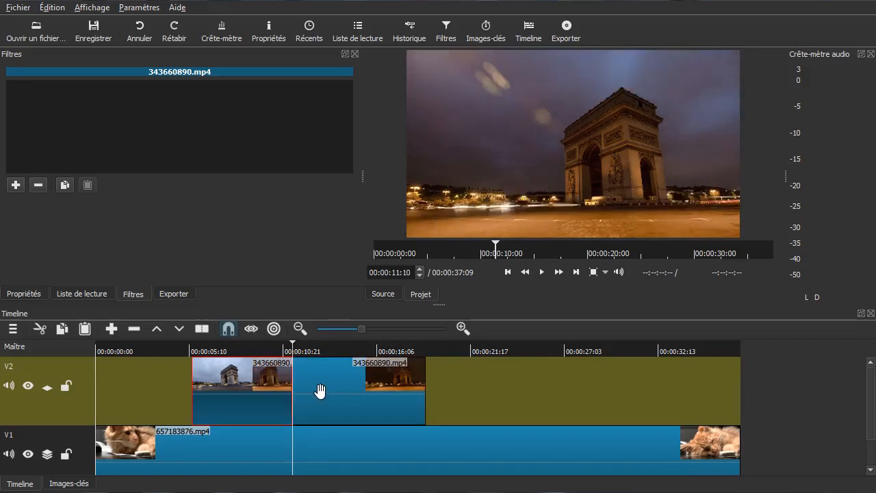
{"action": "left_click_drag", "start_coordinate": [354, 393], "coordinate": [319, 393]}
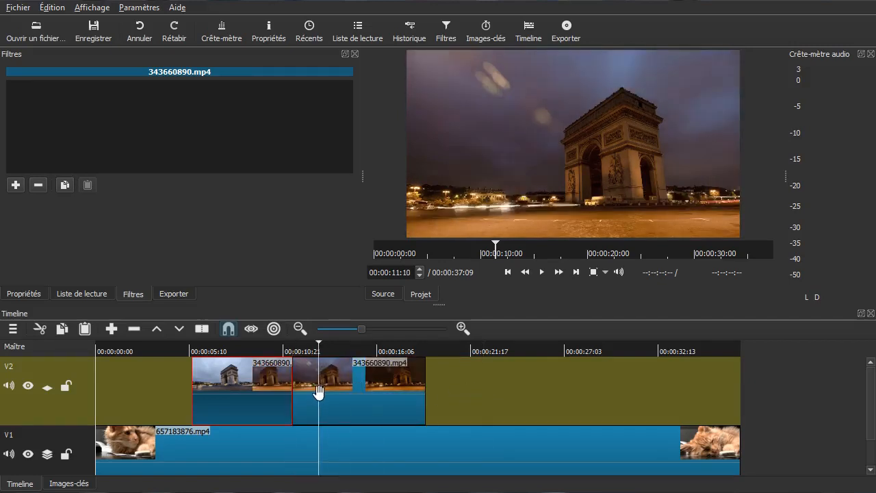
{"action": "key", "text": "s"}
{"action": "left_click", "coordinate": [305, 400]}
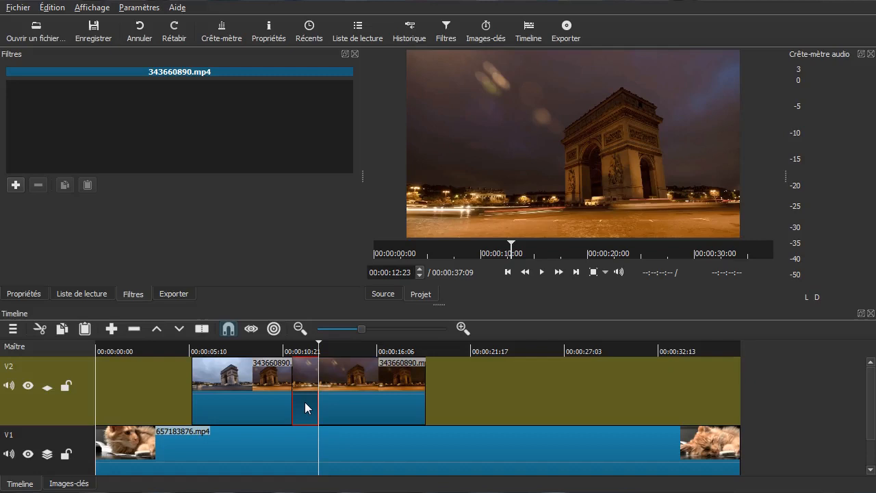
{"action": "key", "text": "z"}
- Give the first V2 clip a 00:00:02:00 video fade-in and a 00:00:02:03 fade-out, and check both fade filters' settings
{"action": "mouse_move", "coordinate": [200, 365]}
{"action": "left_click_drag", "start_coordinate": [200, 365], "coordinate": [220, 363]}
{"action": "mouse_move", "coordinate": [286, 363]}
{"action": "left_click_drag", "start_coordinate": [286, 363], "coordinate": [237, 369]}
{"action": "left_click", "coordinate": [241, 388]}
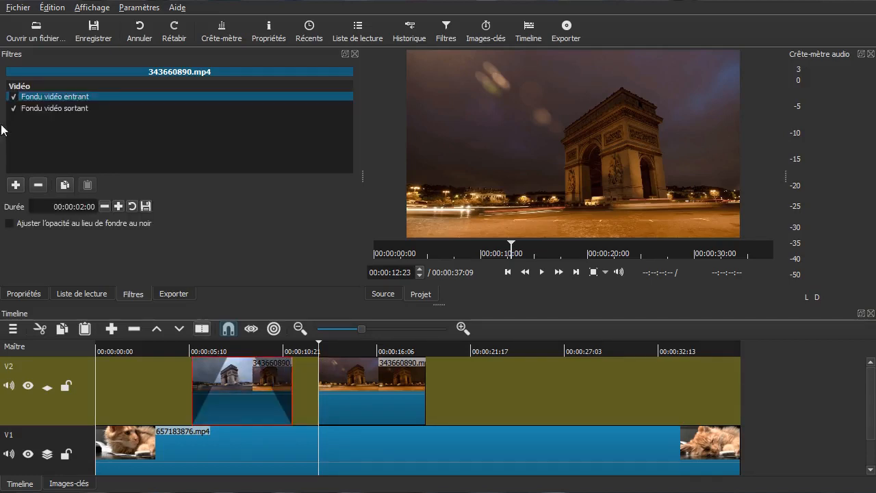
{"action": "left_click", "coordinate": [60, 110]}
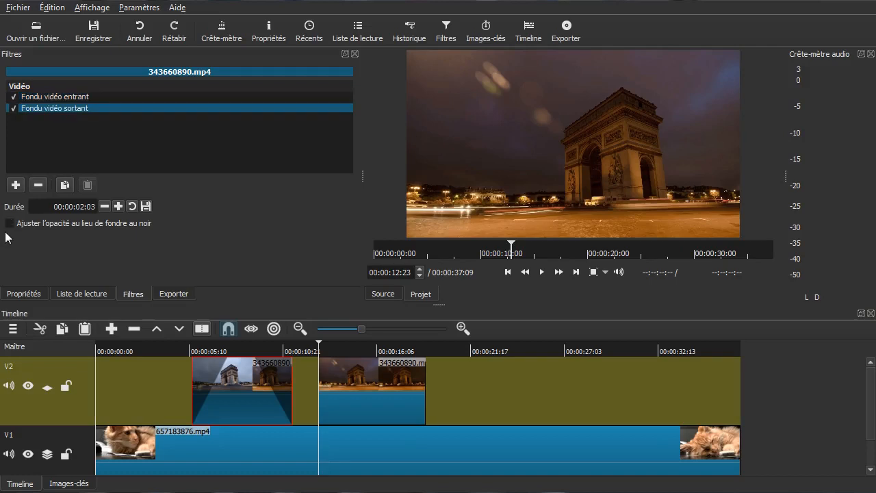
- Give the second V2 clip a 00:00:02:09 fade-in and a 00:00:02:04 fade-out, both adjusting opacity instead of fading to black
{"action": "left_click", "coordinate": [355, 377]}
{"action": "left_click_drag", "start_coordinate": [322, 358], "coordinate": [363, 368]}
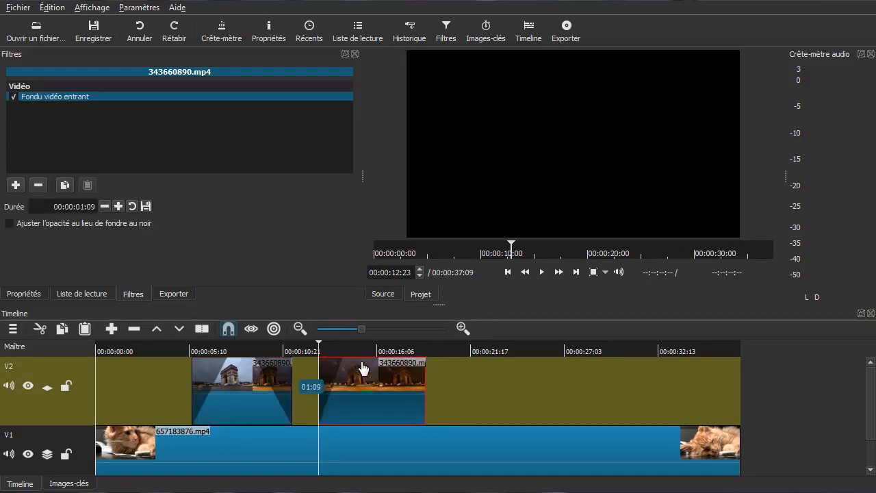
{"action": "left_click_drag", "start_coordinate": [420, 362], "coordinate": [376, 375]}
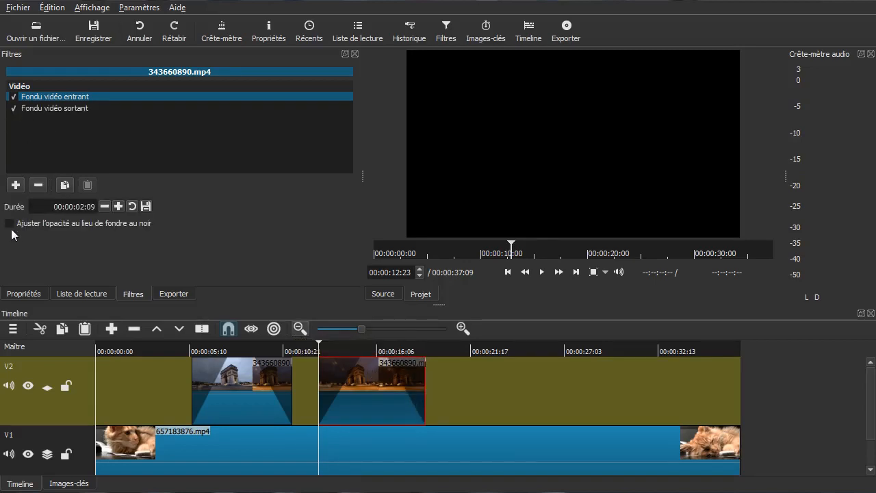
{"action": "left_click", "coordinate": [66, 110]}
{"action": "left_click", "coordinate": [9, 224]}
- Play the overlay fades on V2 and delete the second piece of the Arc de Triomphe clip
{"action": "left_click", "coordinate": [161, 387]}
{"action": "key", "text": "space"}
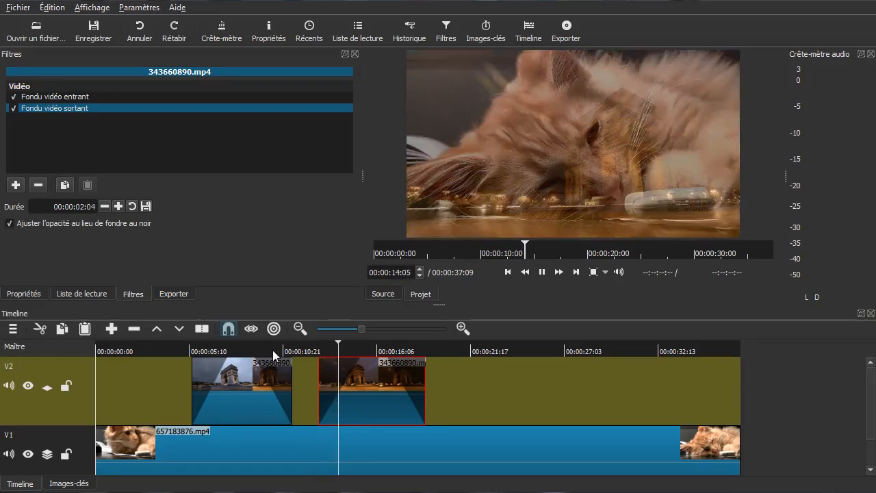
{"action": "key", "text": "space"}
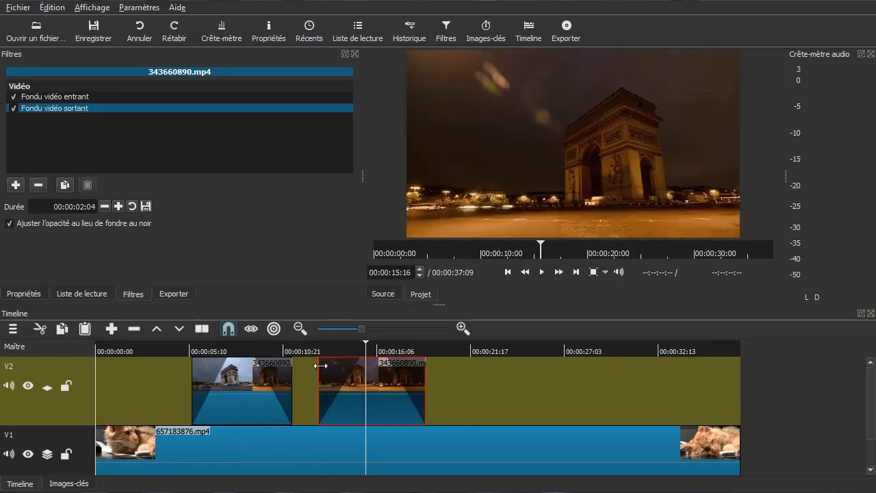
{"action": "key", "text": "Delete"}
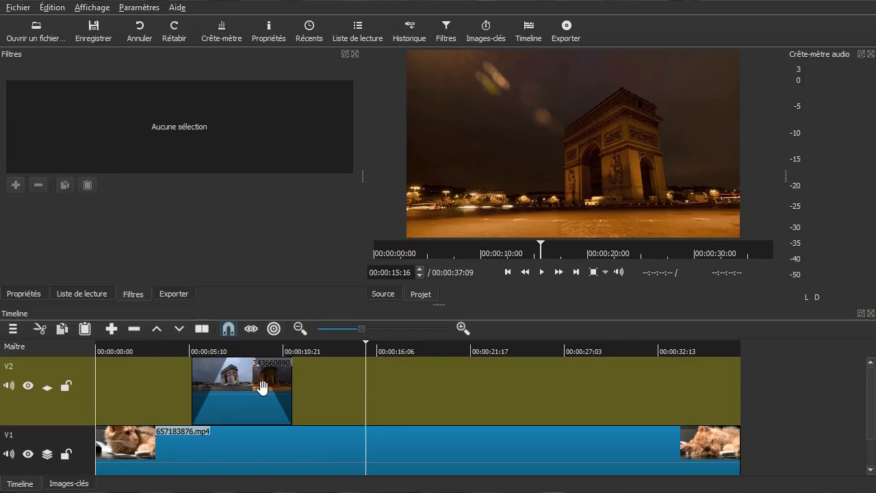
- Delete the remaining Arc de Triomphe piece from track V2
{"action": "left_click", "coordinate": [270, 390]}
{"action": "key", "text": "Delete"}
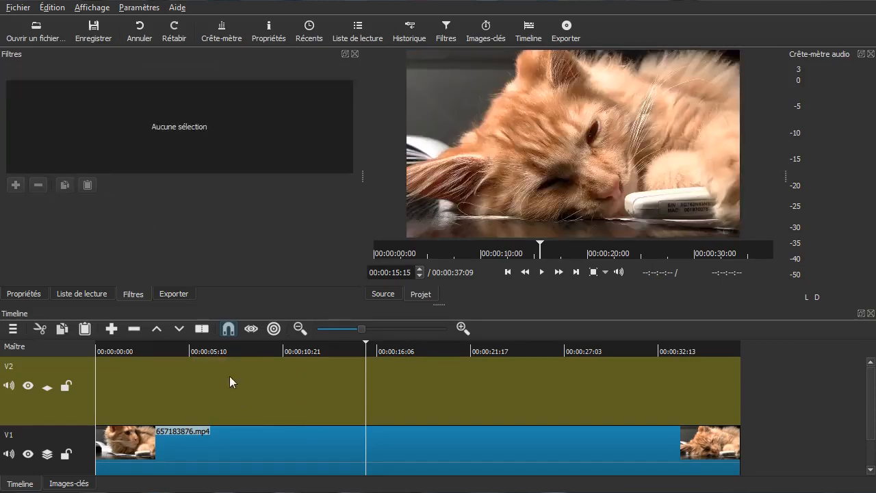
{"action": "left_click", "coordinate": [61, 484]}
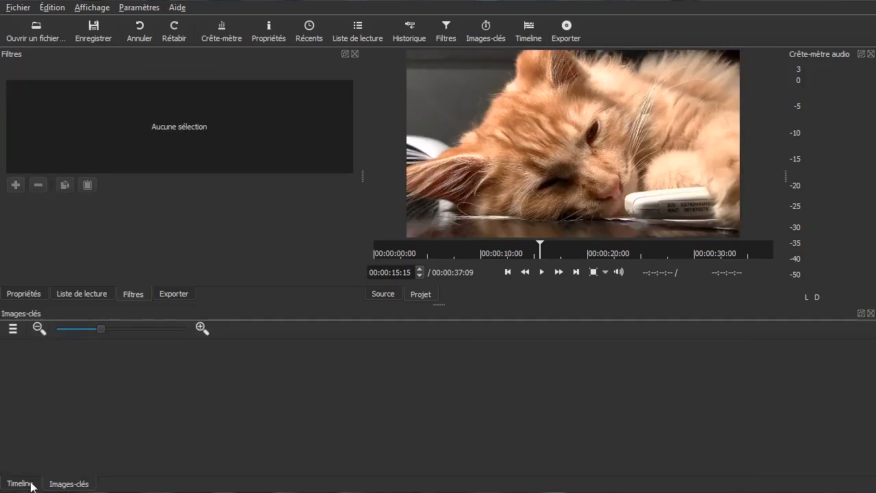
{"action": "left_click", "coordinate": [31, 483]}
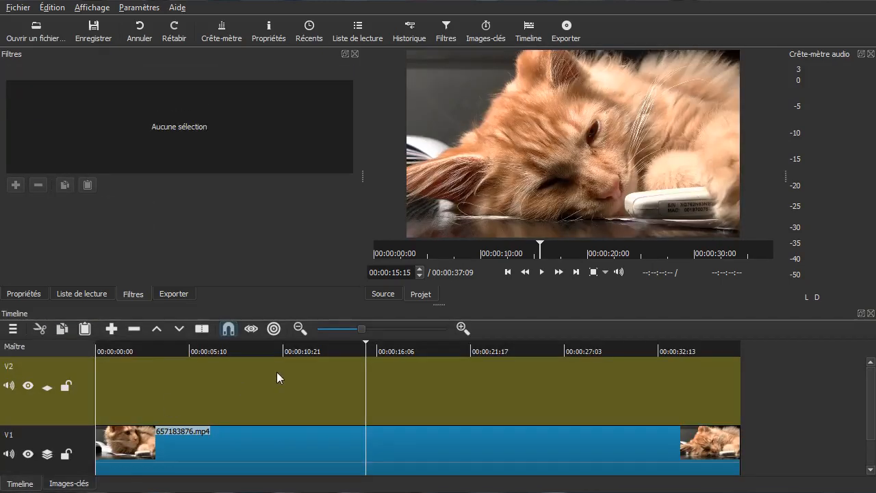
- Place a fresh copy of 343660890.mp4 from the playlist on V2, starting at about 00:00:05:01
{"action": "left_click", "coordinate": [100, 293]}
{"action": "left_click_drag", "start_coordinate": [55, 151], "coordinate": [193, 393]}
{"action": "left_click_drag", "start_coordinate": [278, 395], "coordinate": [252, 402]}
{"action": "left_click", "coordinate": [132, 294]}
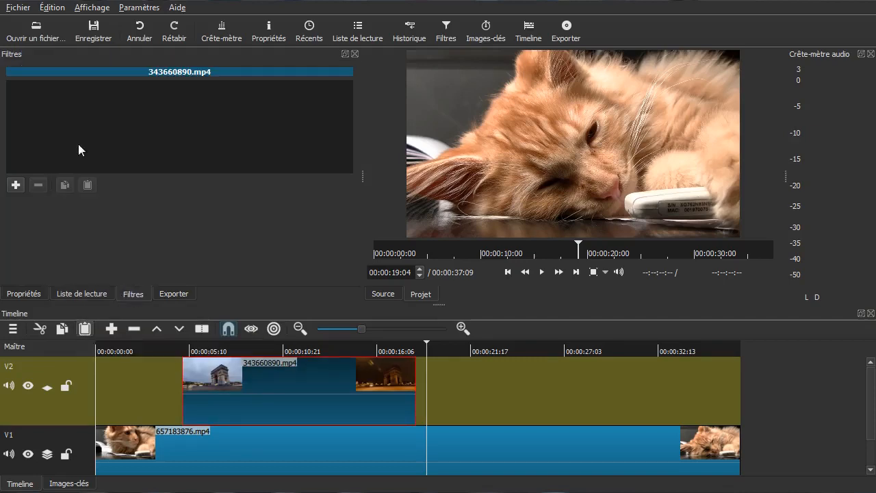
{"action": "left_click", "coordinate": [14, 187]}
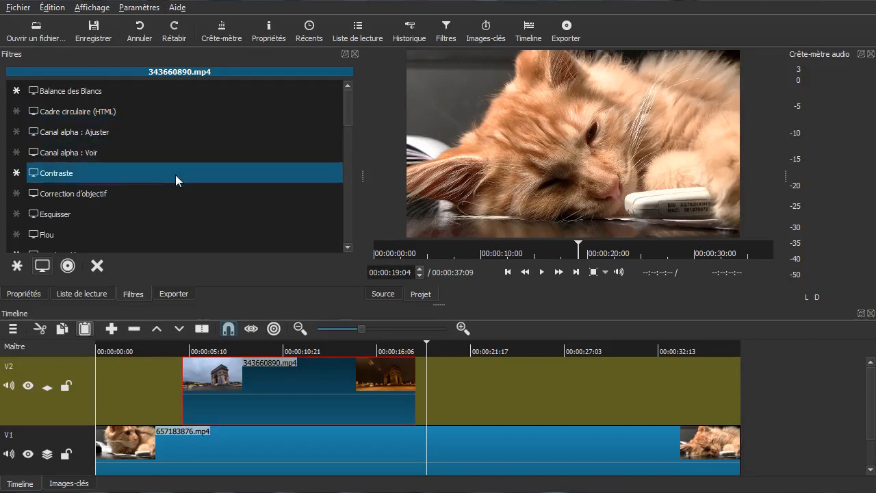
{"action": "scroll", "coordinate": [185, 182], "scroll_direction": "down", "scroll_amount": 2}
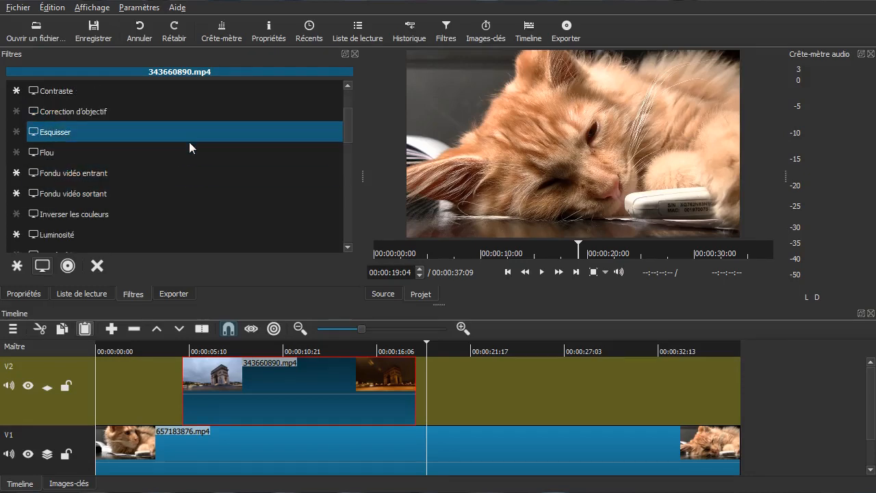
{"action": "left_click", "coordinate": [182, 153]}
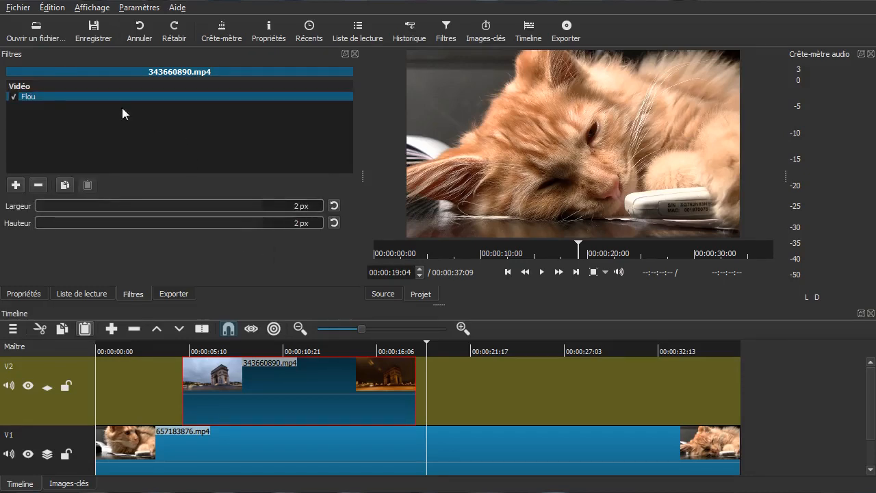
{"action": "left_click", "coordinate": [37, 186]}
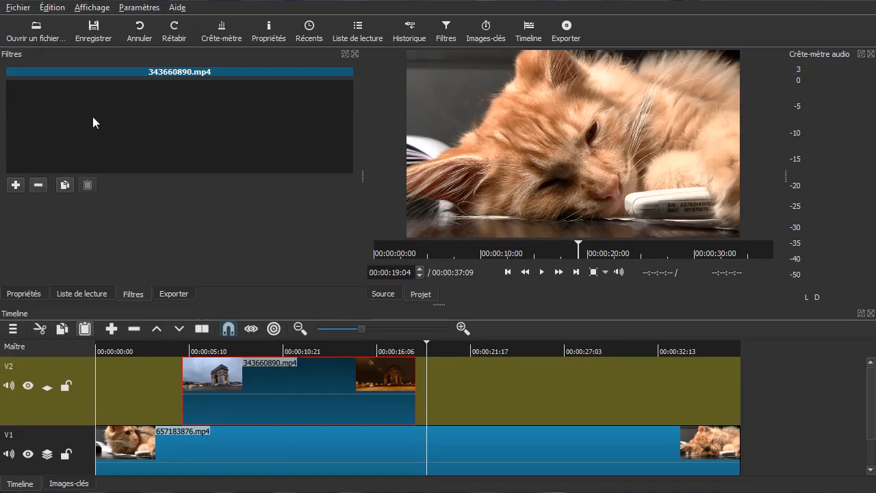
- Add the Taille et Position filter to the Arc de Triomphe clip and display its keyframes
{"action": "left_click", "coordinate": [13, 185]}
{"action": "scroll", "coordinate": [163, 178], "scroll_direction": "down", "scroll_amount": 6}
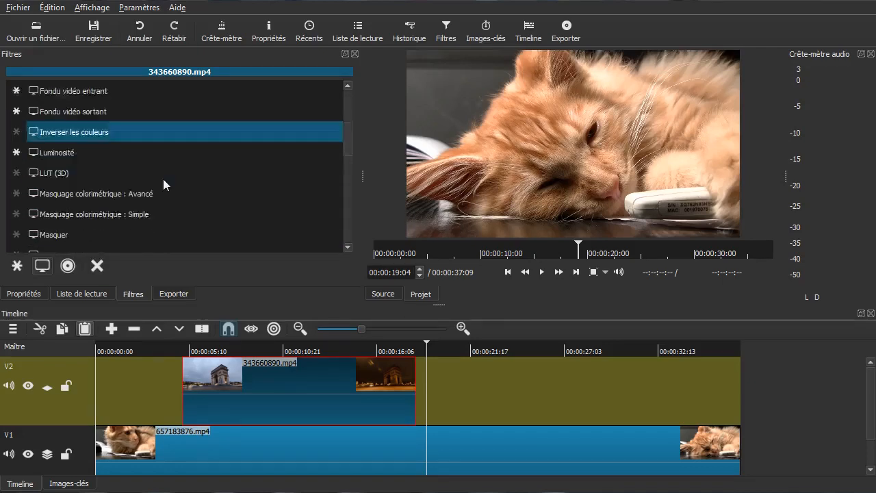
{"action": "scroll", "coordinate": [175, 180], "scroll_direction": "down", "scroll_amount": 5}
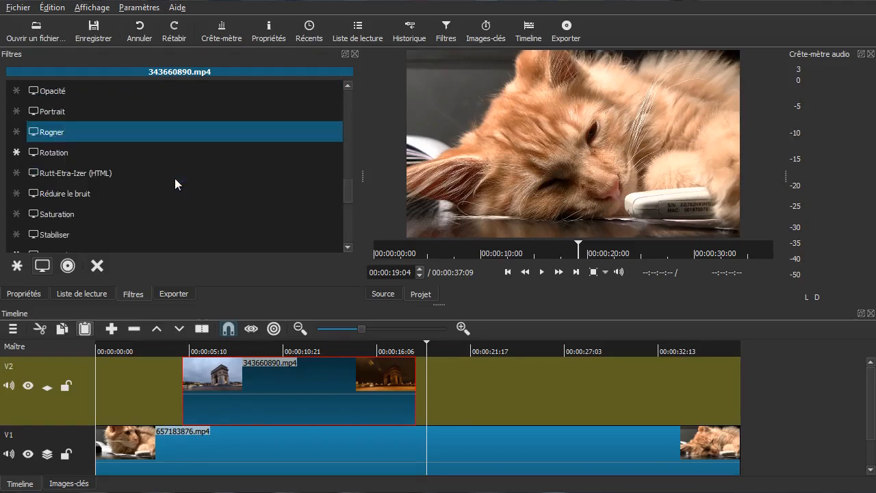
{"action": "left_click", "coordinate": [155, 192]}
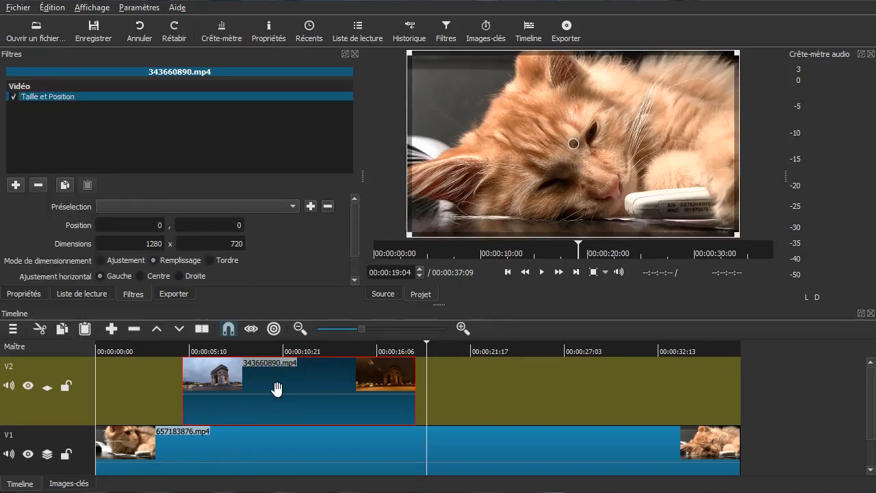
{"action": "left_click", "coordinate": [214, 224]}
{"action": "left_click", "coordinate": [111, 247]}
{"action": "left_click", "coordinate": [208, 247]}
{"action": "left_click", "coordinate": [72, 484]}
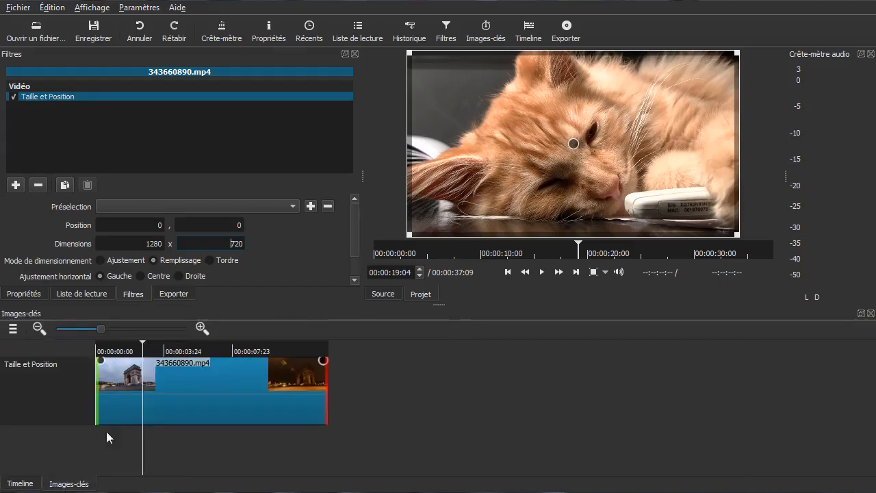
- Stretch the filter's opening animation to about 8 seconds and set the horizontal position to 0 at the clip's start
{"action": "left_click_drag", "start_coordinate": [103, 370], "coordinate": [256, 364]}
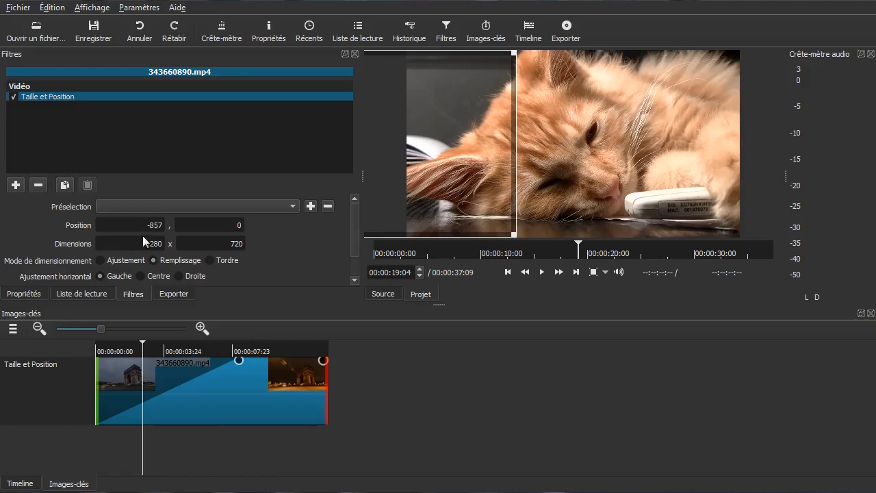
{"action": "left_click_drag", "start_coordinate": [163, 452], "coordinate": [61, 432]}
{"action": "left_click_drag", "start_coordinate": [141, 228], "coordinate": [228, 229]}
{"action": "type", "text": "0"}
{"action": "left_click", "coordinate": [238, 441]}
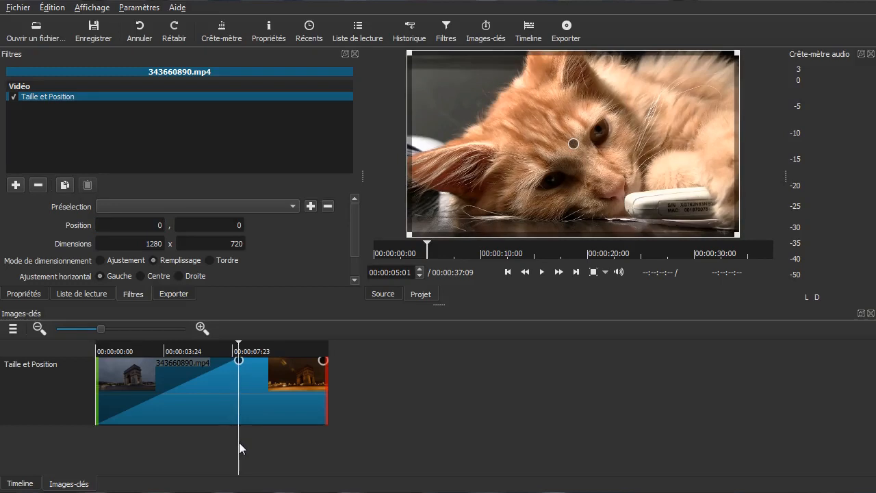
- Set the Taille et Position dimensions to 3000 x 1500 at the end of the opening animation
{"action": "left_click_drag", "start_coordinate": [153, 454], "coordinate": [68, 435]}
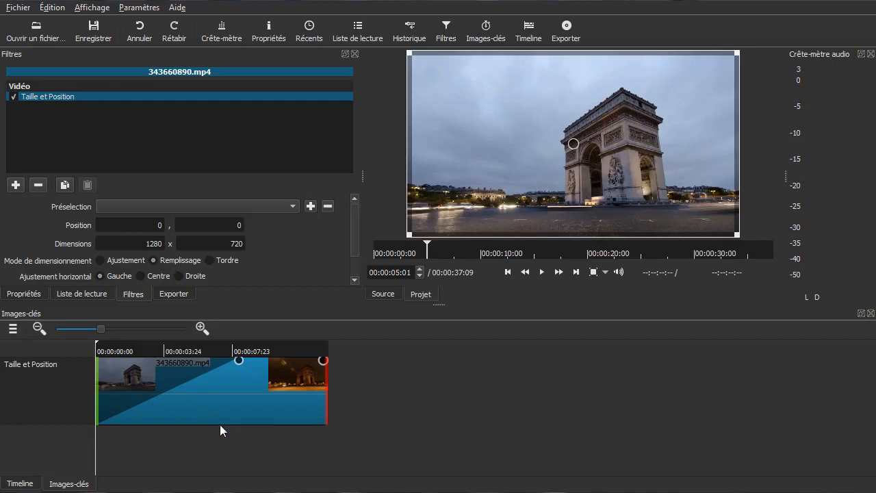
{"action": "left_click", "coordinate": [237, 432]}
{"action": "left_click_drag", "start_coordinate": [240, 434], "coordinate": [239, 431]}
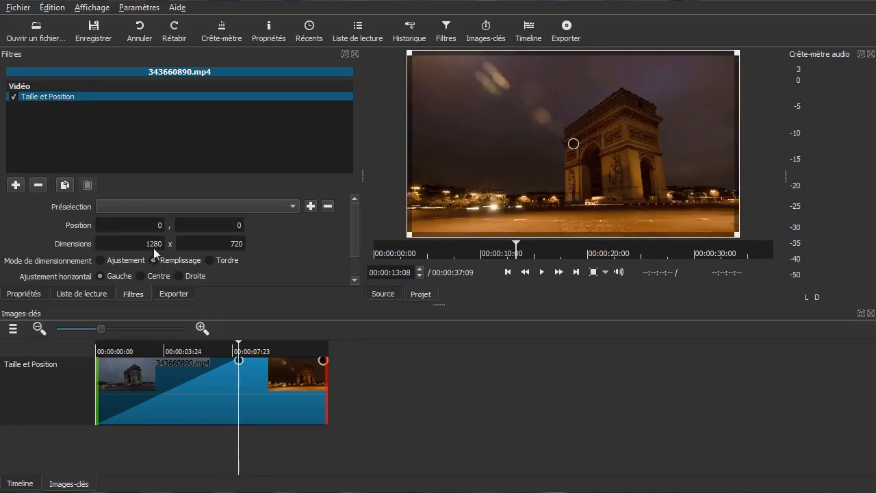
{"action": "double_click", "coordinate": [121, 240]}
{"action": "type", "text": "3000"}
{"action": "left_click", "coordinate": [209, 241]}
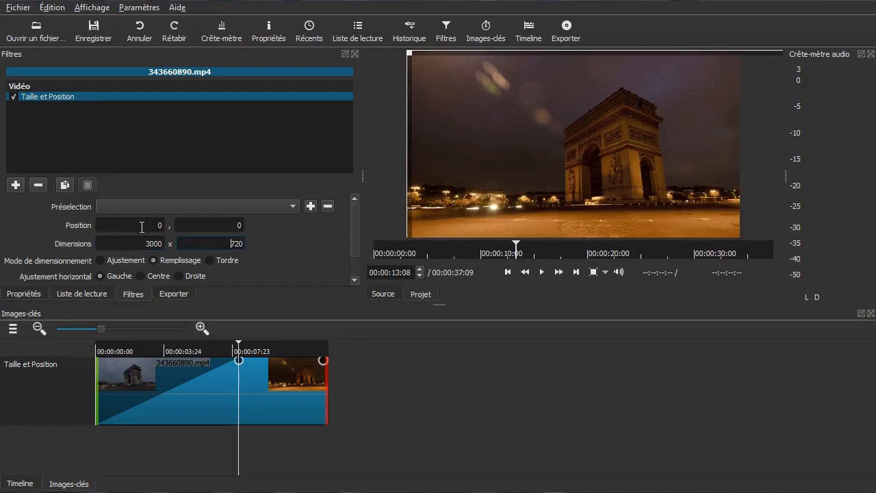
{"action": "left_click_drag", "start_coordinate": [220, 241], "coordinate": [350, 235]}
{"action": "type", "text": "1400"}
{"action": "key", "text": "BackSpace"}
{"action": "type", "text": "5"}
{"action": "key", "text": "Return"}
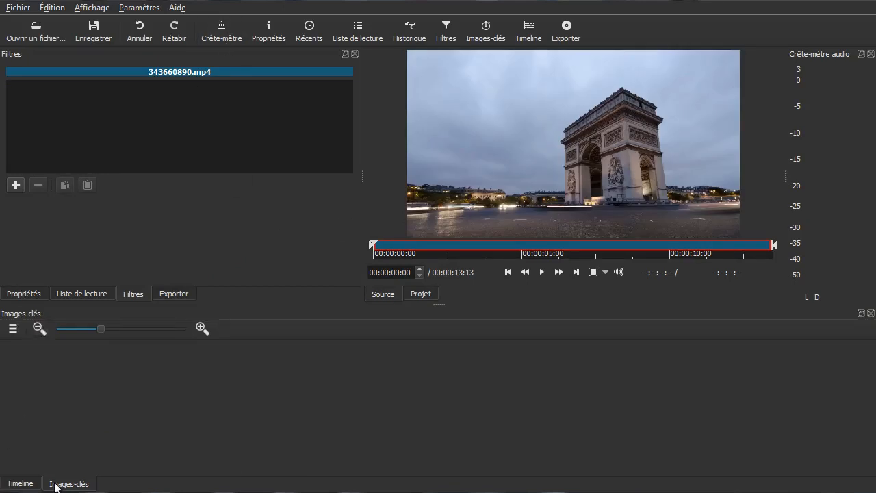
- Play the zoom animation from the start of the Arc de Triomphe clip
{"action": "left_click", "coordinate": [34, 483]}
{"action": "left_click", "coordinate": [206, 411]}
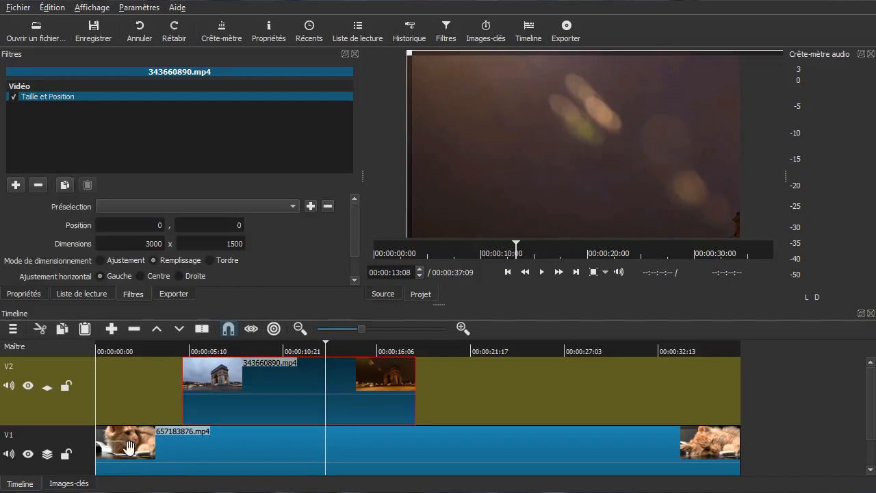
{"action": "left_click", "coordinate": [68, 483]}
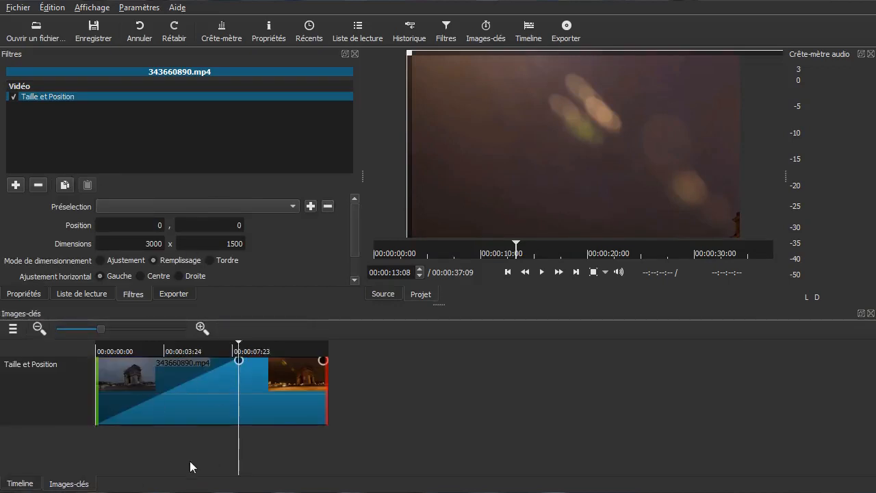
{"action": "left_click_drag", "start_coordinate": [147, 458], "coordinate": [85, 458]}
{"action": "key", "text": "space"}
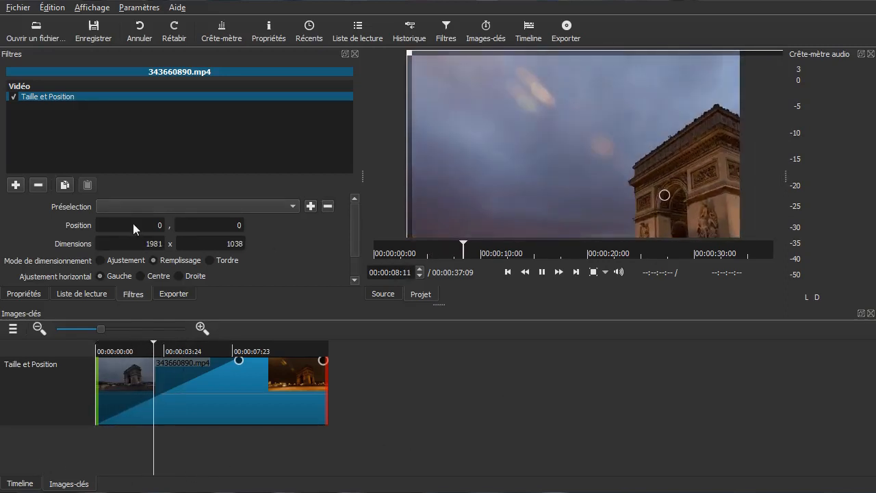
{"action": "key", "text": "space"}
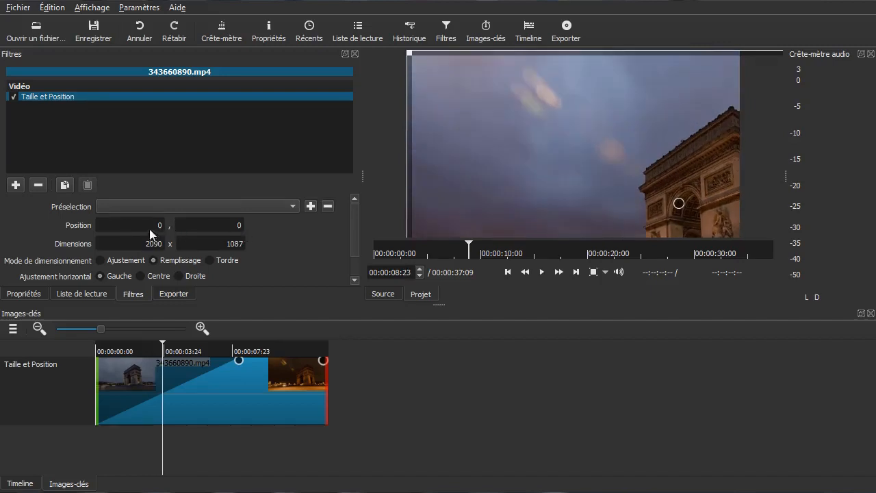
- Set the filter's horizontal position to -720 at the start of the opening animation
{"action": "left_click_drag", "start_coordinate": [113, 447], "coordinate": [69, 438]}
{"action": "double_click", "coordinate": [147, 225]}
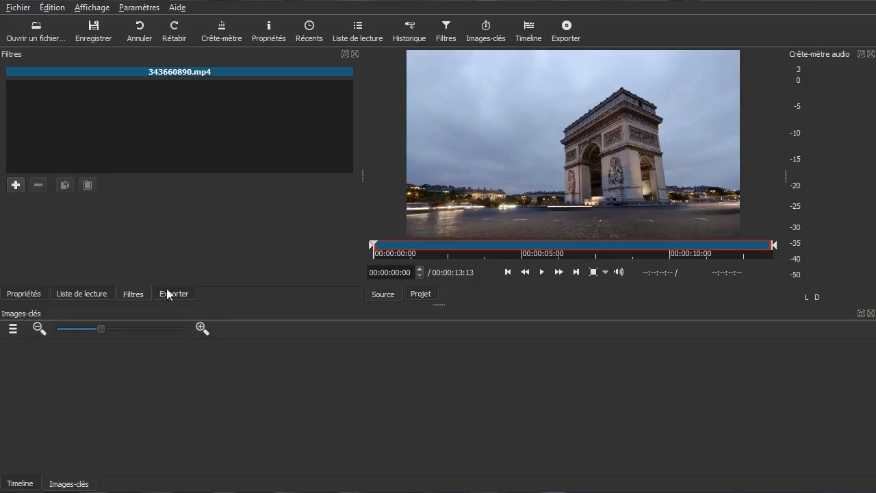
{"action": "left_click", "coordinate": [21, 484]}
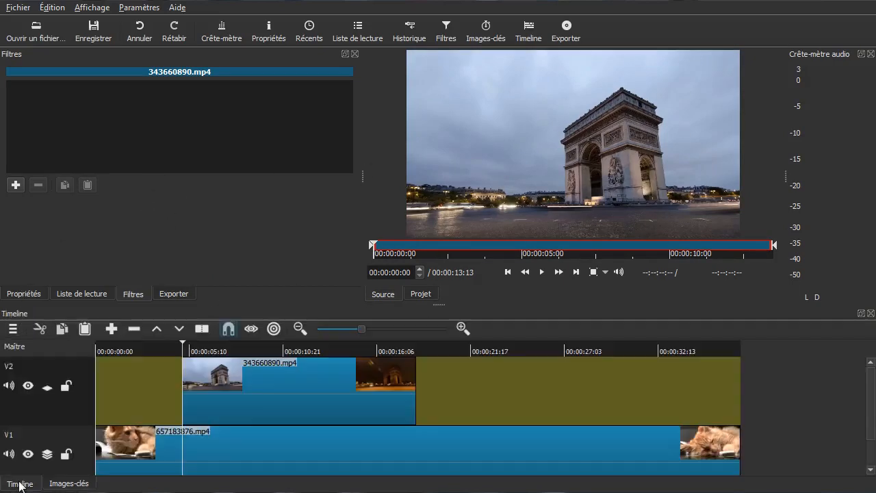
{"action": "left_click", "coordinate": [70, 484]}
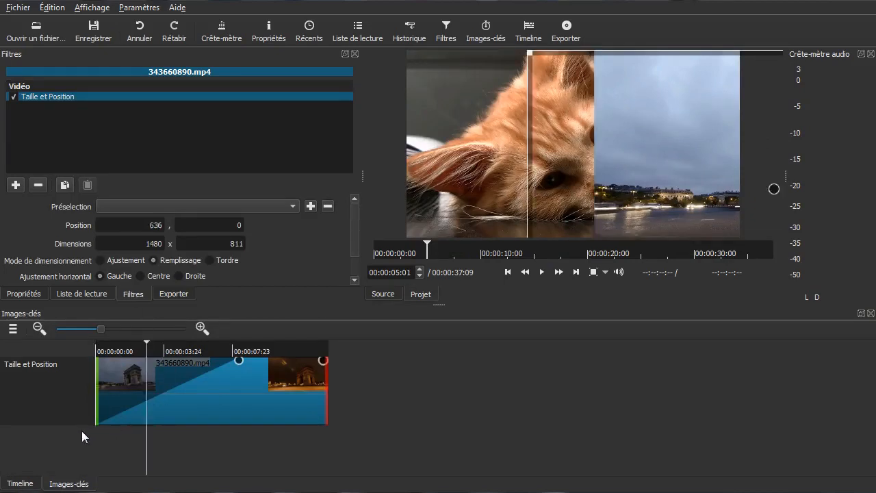
{"action": "left_click", "coordinate": [132, 244]}
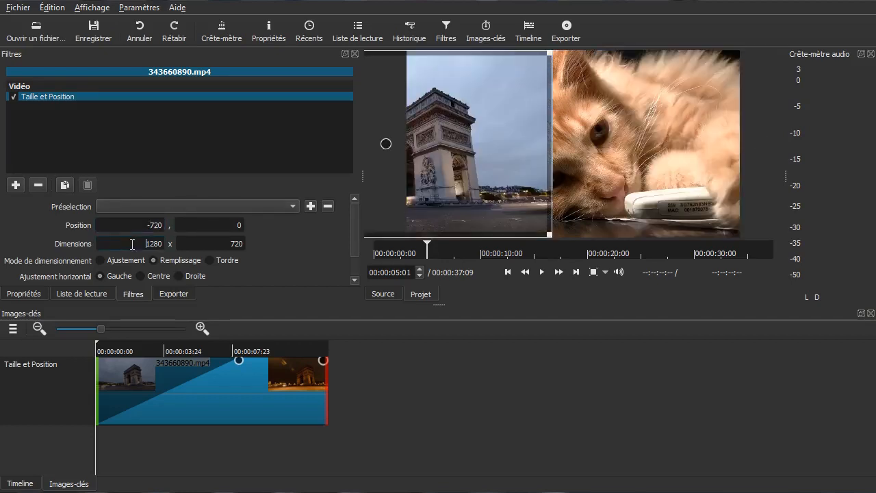
{"action": "left_click", "coordinate": [224, 221]}
- Scrub and play the combined slide-in and zoom over the cat video
{"action": "left_click_drag", "start_coordinate": [108, 452], "coordinate": [137, 445]}
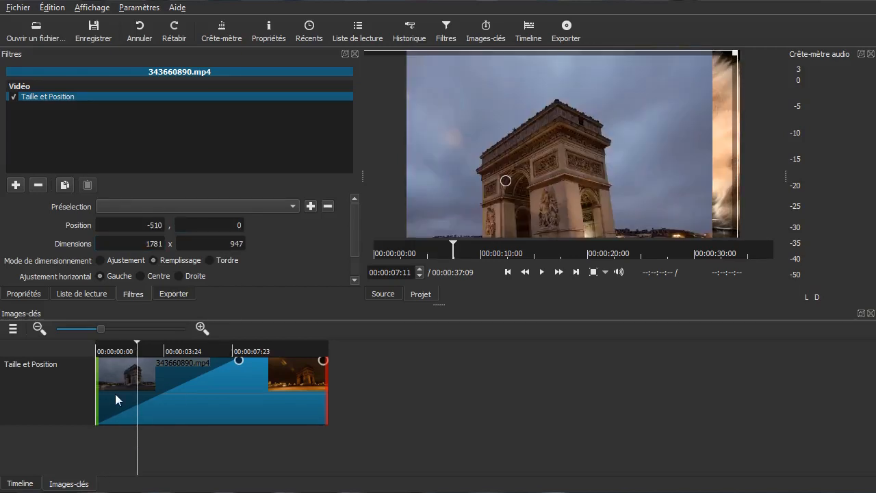
{"action": "key", "text": "Home"}
{"action": "key", "text": "space"}
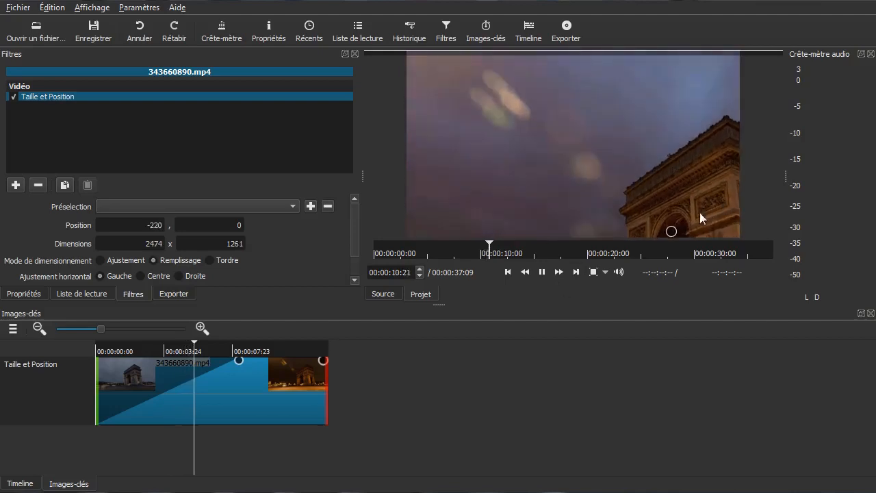
{"action": "key", "text": "space"}
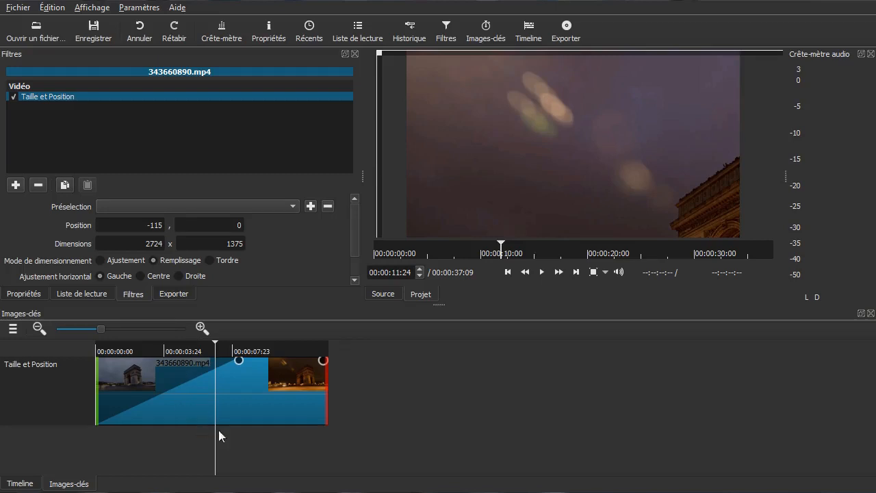
- Give the filter a closing animation of about 4 seconds, preview it, and remove the Taille et Position filter
{"action": "left_click_drag", "start_coordinate": [323, 359], "coordinate": [260, 360]}
{"action": "left_click_drag", "start_coordinate": [274, 404], "coordinate": [297, 406]}
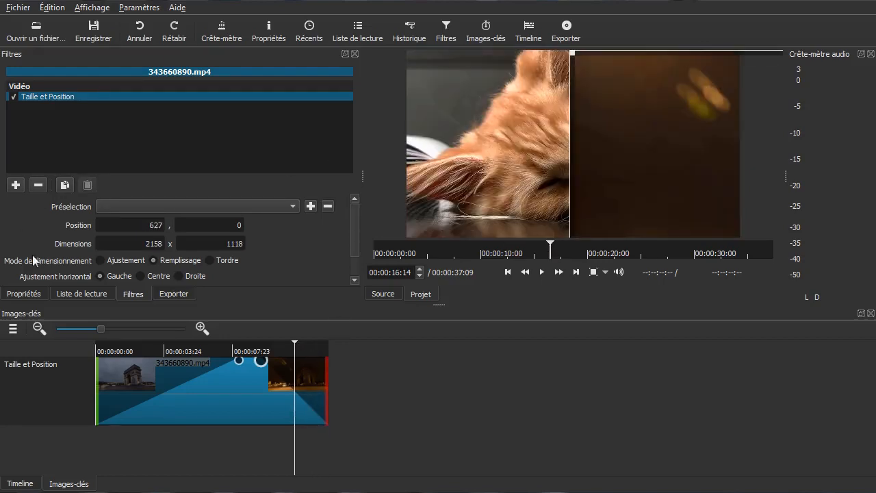
{"action": "left_click", "coordinate": [38, 185]}
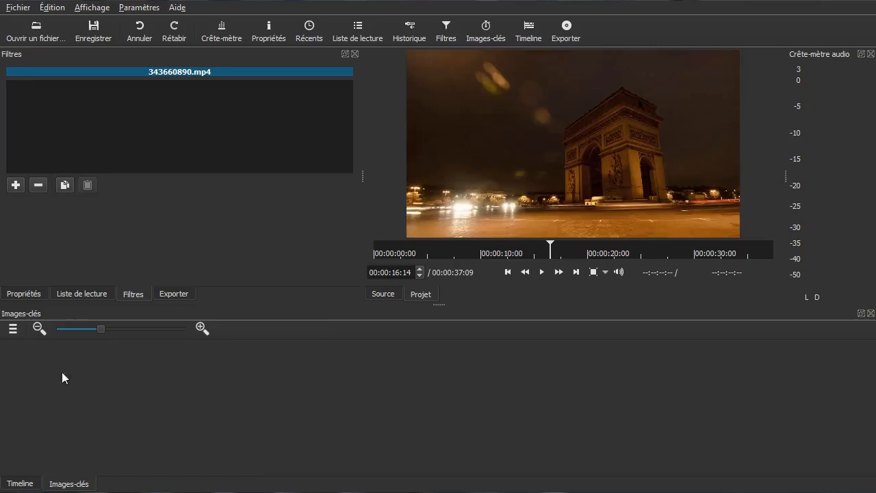
- Add the Saturation filter to the Arc de Triomphe clip on track V2
{"action": "left_click", "coordinate": [31, 487]}
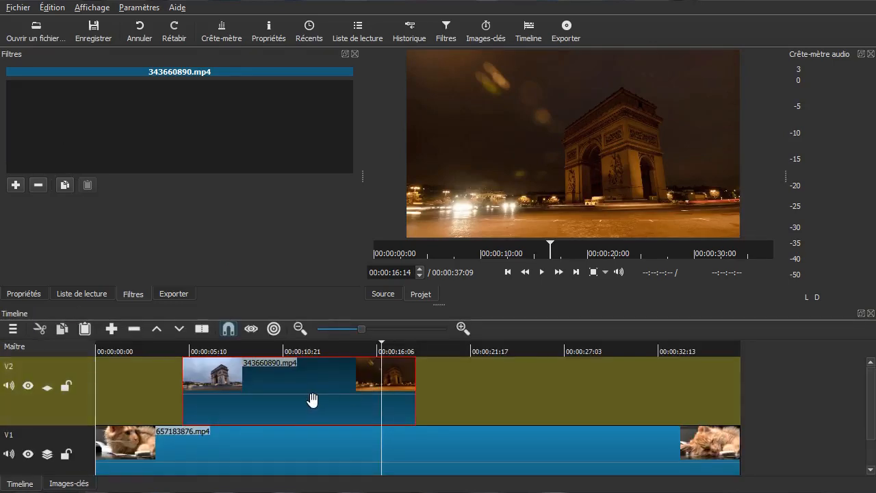
{"action": "left_click", "coordinate": [17, 185]}
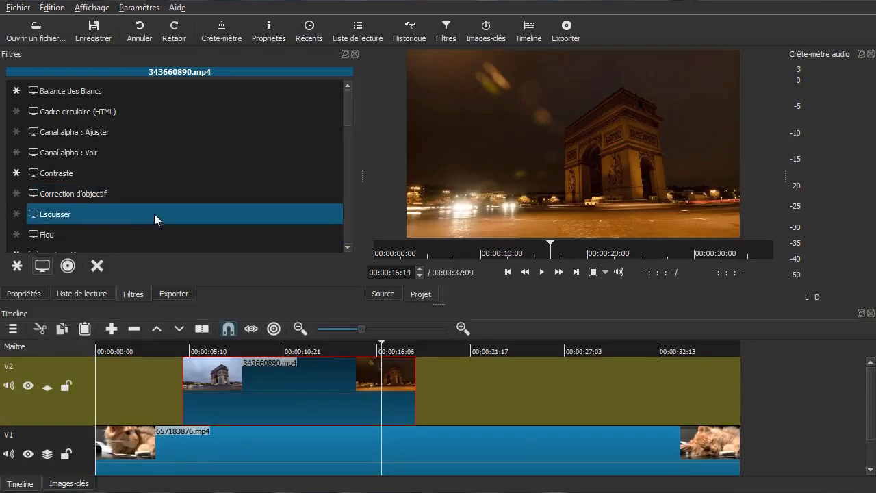
{"action": "scroll", "coordinate": [165, 199], "scroll_direction": "down", "scroll_amount": 1}
{"action": "scroll", "coordinate": [169, 202], "scroll_direction": "down", "scroll_amount": 2}
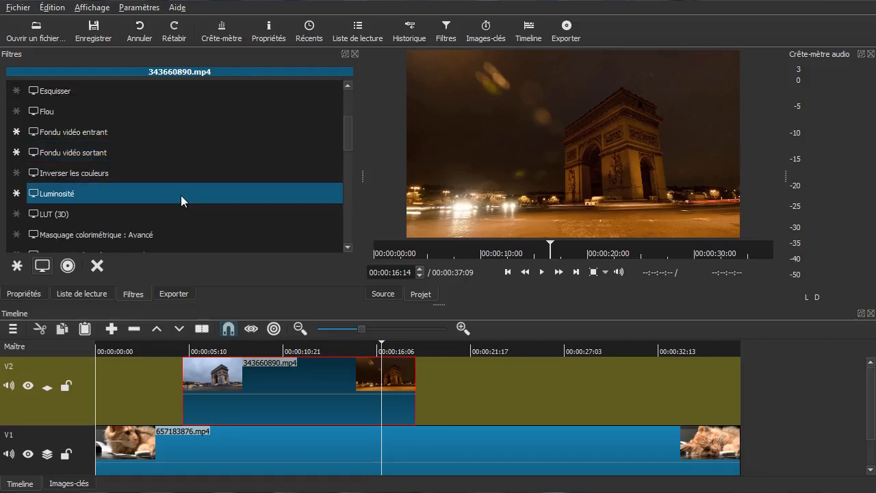
{"action": "scroll", "coordinate": [183, 193], "scroll_direction": "down", "scroll_amount": 3}
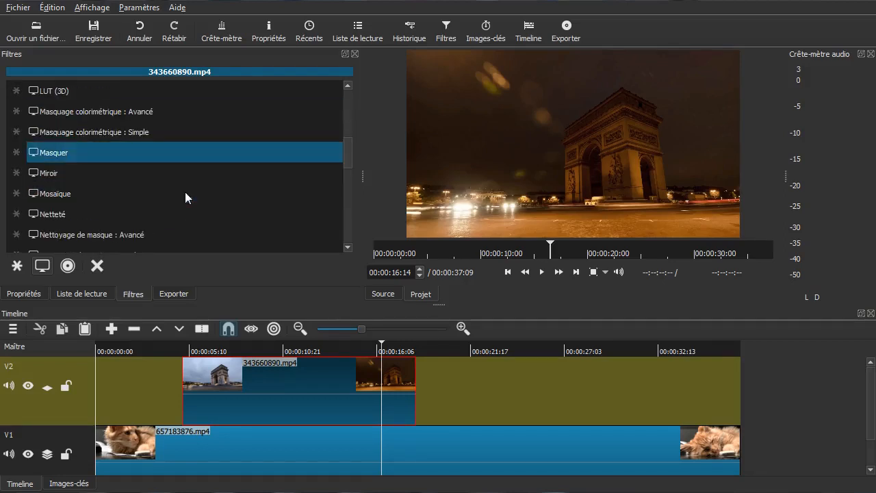
{"action": "scroll", "coordinate": [187, 191], "scroll_direction": "down", "scroll_amount": 4}
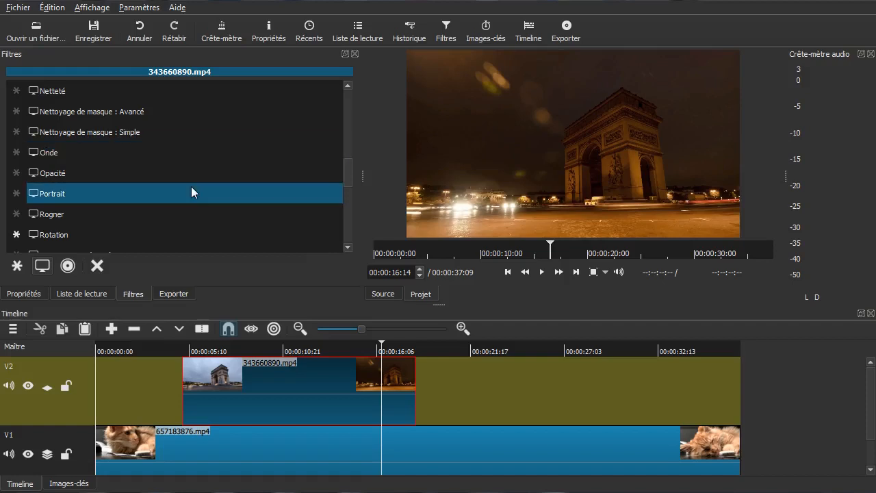
{"action": "scroll", "coordinate": [193, 185], "scroll_direction": "down", "scroll_amount": 1}
{"action": "scroll", "coordinate": [194, 184], "scroll_direction": "down", "scroll_amount": 1}
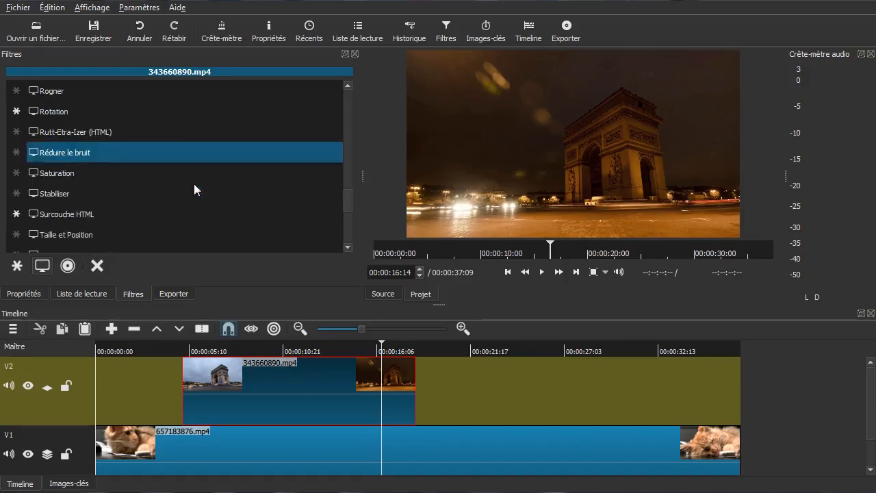
{"action": "left_click", "coordinate": [198, 179]}
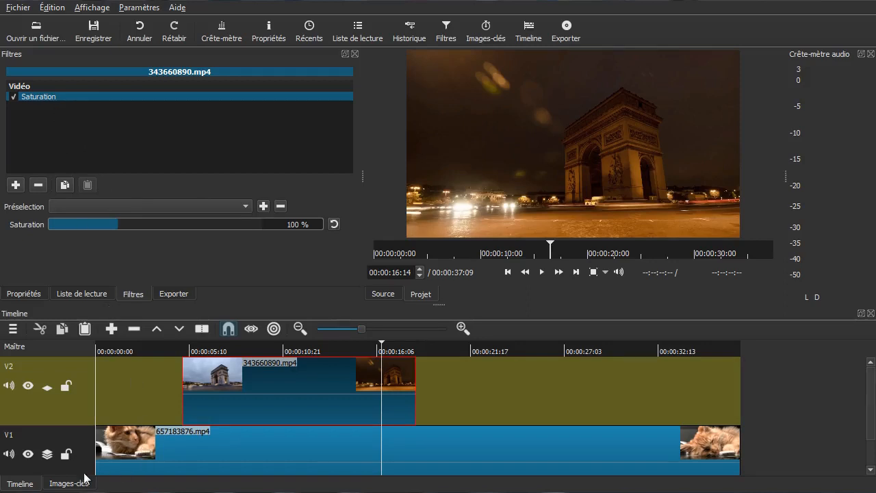
- Trim the start of the Saturation filter by 00:00:06:04 and move the playhead beside its new start
{"action": "left_click", "coordinate": [66, 484]}
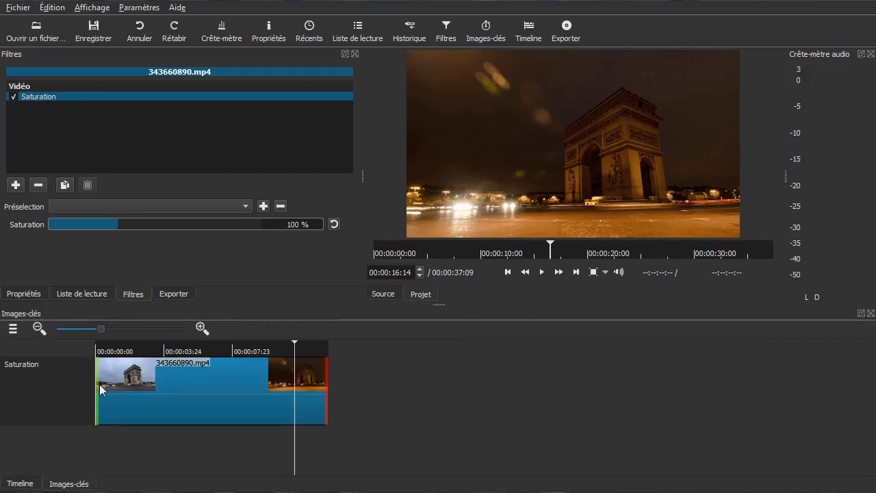
{"action": "left_click_drag", "start_coordinate": [124, 447], "coordinate": [163, 431]}
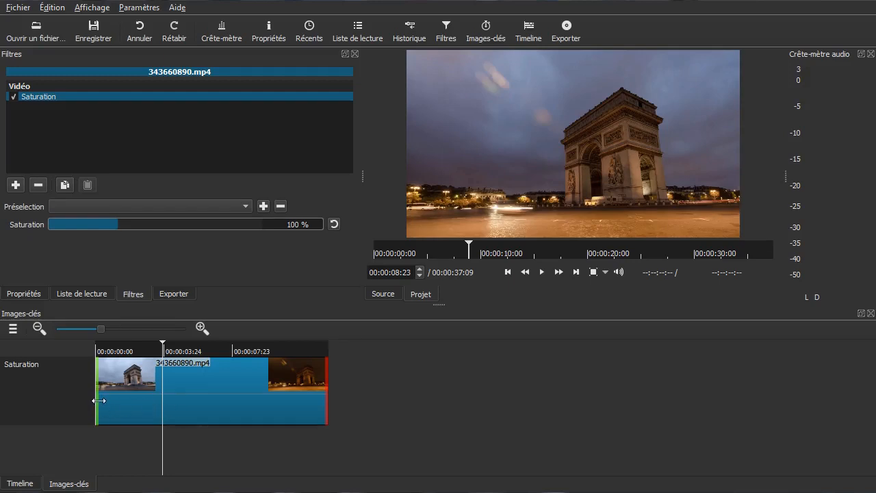
{"action": "left_click_drag", "start_coordinate": [97, 401], "coordinate": [204, 401]}
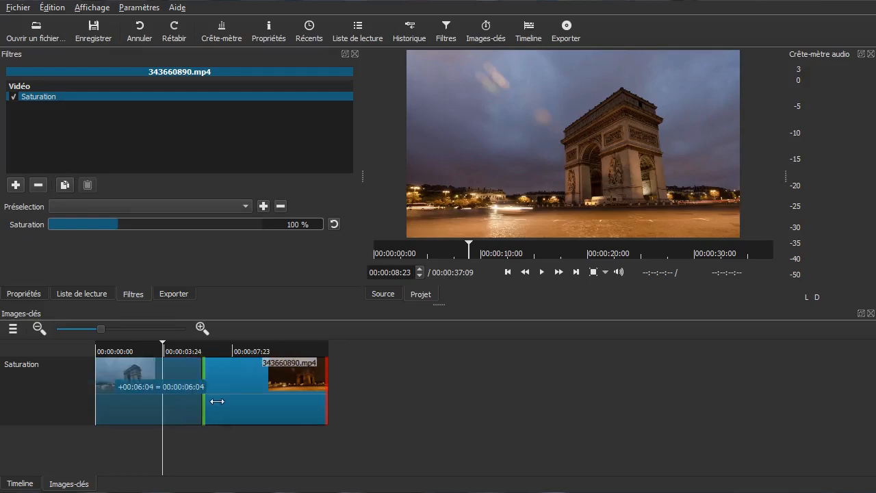
{"action": "left_click", "coordinate": [203, 434]}
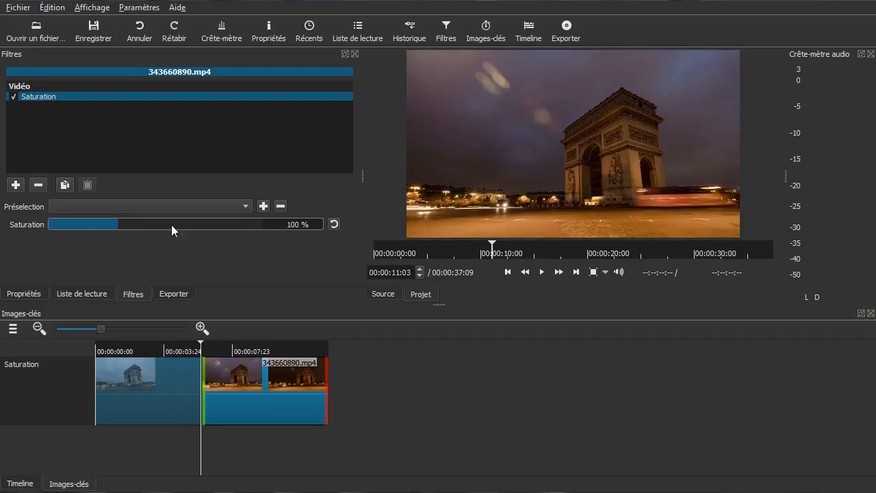
- Try the Saturation filter at 285 % and 0 %, and remove it from the clip
{"action": "left_click_drag", "start_coordinate": [171, 225], "coordinate": [224, 222]}
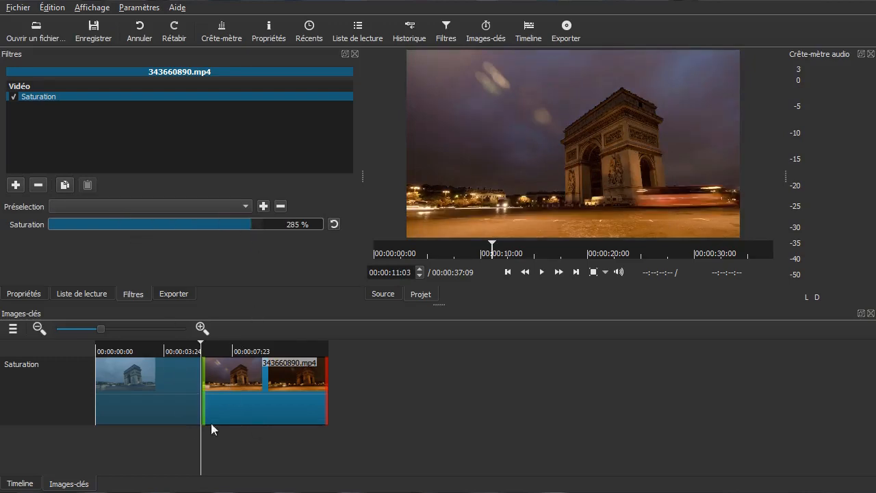
{"action": "left_click_drag", "start_coordinate": [155, 224], "coordinate": [48, 225]}
{"action": "left_click", "coordinate": [238, 437]}
{"action": "mouse_move", "coordinate": [239, 437]}
{"action": "left_mouse_down"}
{"action": "mouse_move", "coordinate": [169, 444]}
{"action": "mouse_move", "coordinate": [239, 444]}
{"action": "left_mouse_up"}
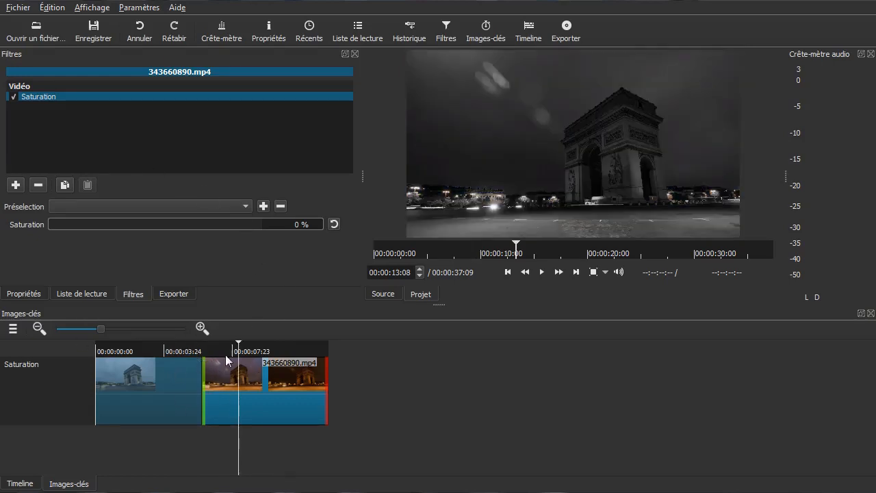
{"action": "left_click", "coordinate": [38, 185]}
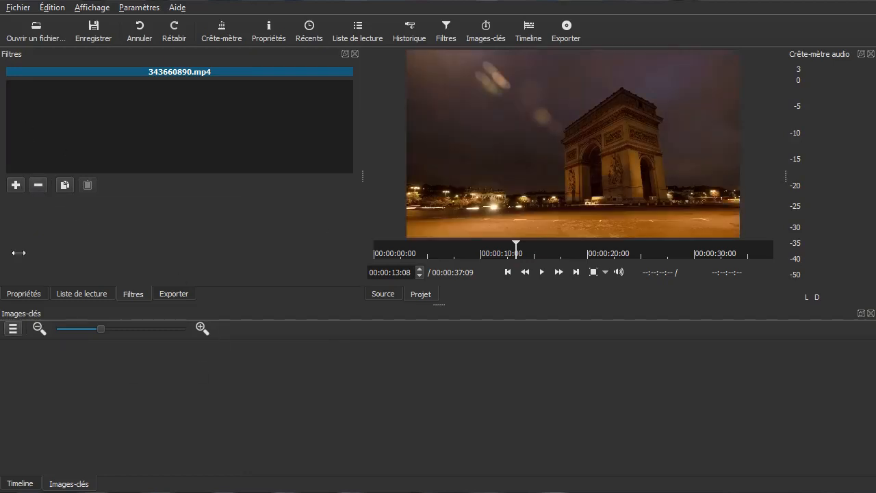
- Add the Étalonnage des Couleurs filter to the Arc de Triomphe clip
{"action": "left_click", "coordinate": [16, 484]}
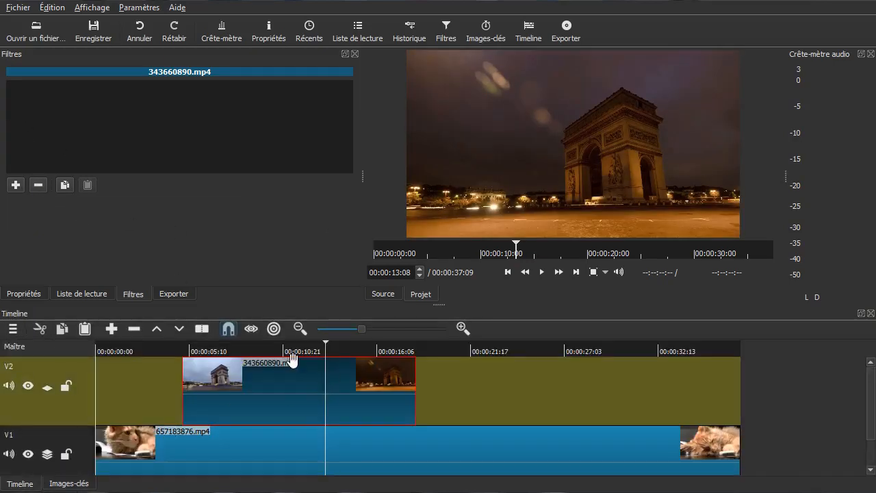
{"action": "left_click", "coordinate": [16, 185]}
{"action": "scroll", "coordinate": [150, 213], "scroll_direction": "up", "scroll_amount": 5}
{"action": "scroll", "coordinate": [150, 213], "scroll_direction": "down", "scroll_amount": 1}
{"action": "scroll", "coordinate": [151, 213], "scroll_direction": "down", "scroll_amount": 2}
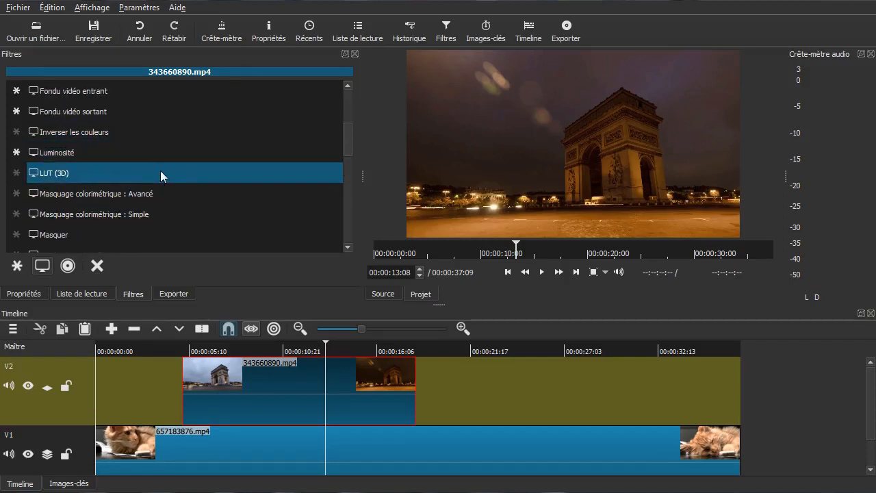
{"action": "scroll", "coordinate": [190, 196], "scroll_direction": "down", "scroll_amount": 4}
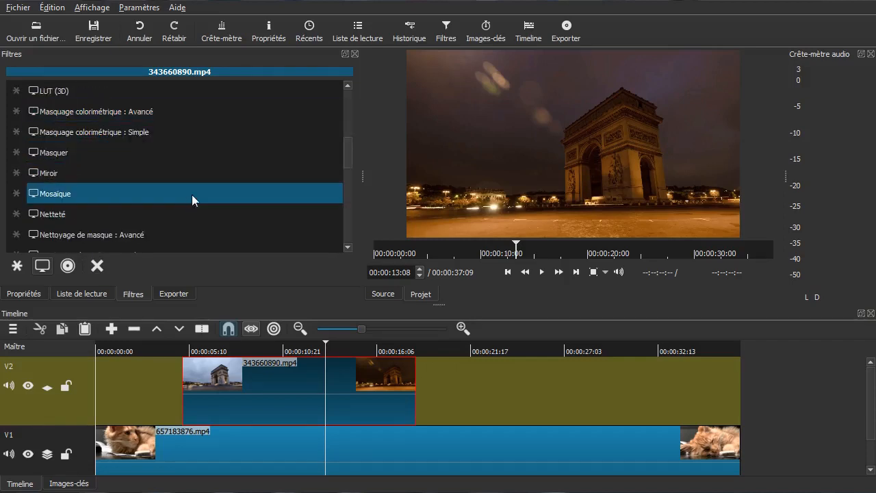
{"action": "scroll", "coordinate": [192, 197], "scroll_direction": "down", "scroll_amount": 4}
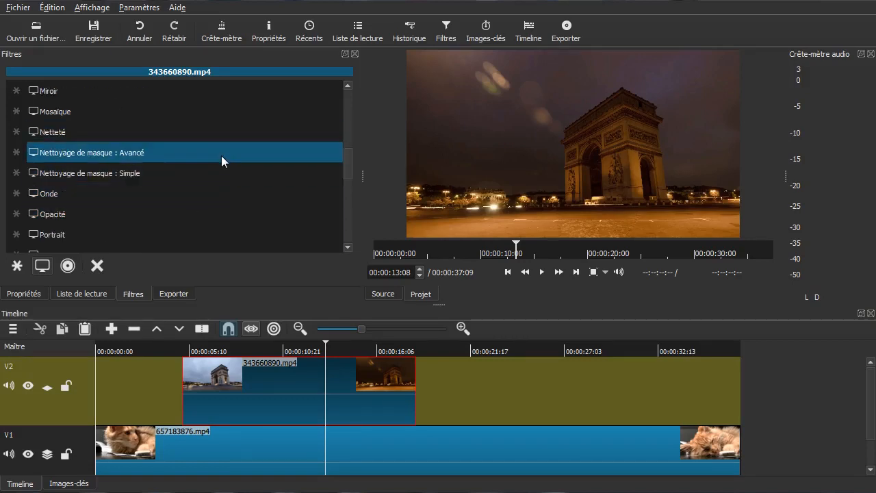
{"action": "scroll", "coordinate": [205, 188], "scroll_direction": "down", "scroll_amount": 2}
{"action": "scroll", "coordinate": [216, 174], "scroll_direction": "down", "scroll_amount": 4}
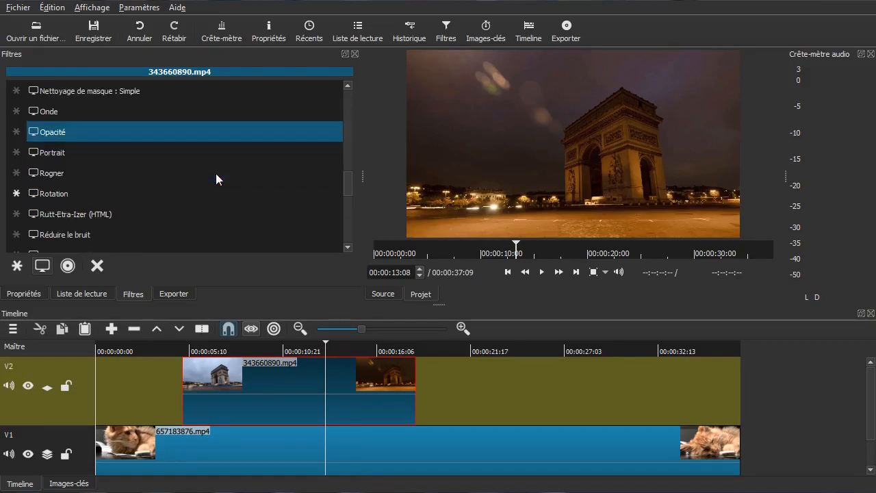
{"action": "scroll", "coordinate": [215, 182], "scroll_direction": "down", "scroll_amount": 2}
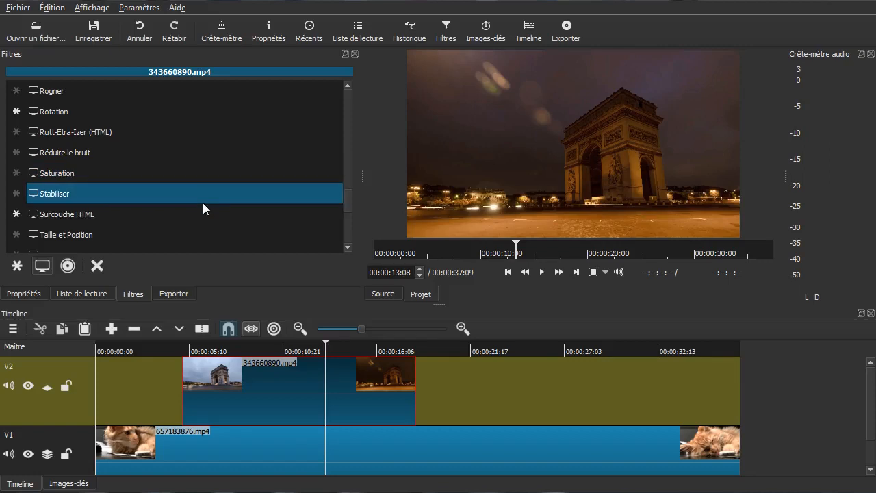
{"action": "scroll", "coordinate": [204, 218], "scroll_direction": "down", "scroll_amount": 6}
{"action": "scroll", "coordinate": [229, 163], "scroll_direction": "down", "scroll_amount": 4}
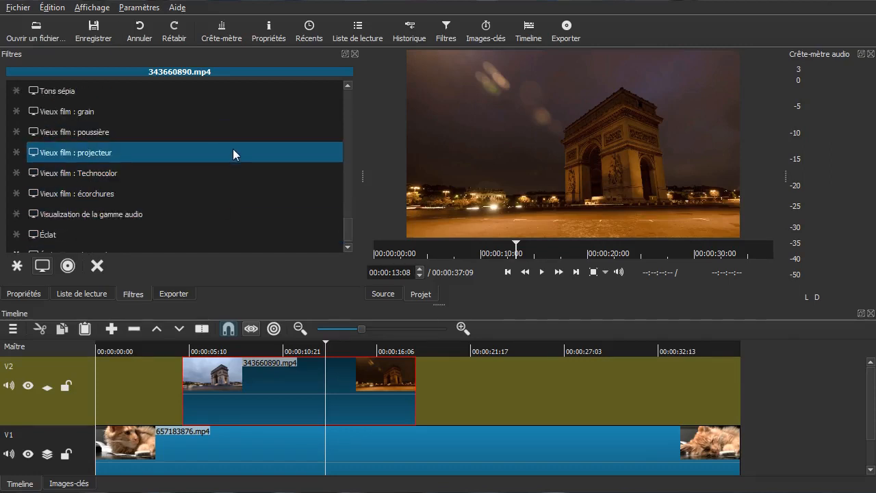
{"action": "scroll", "coordinate": [193, 200], "scroll_direction": "down", "scroll_amount": 1}
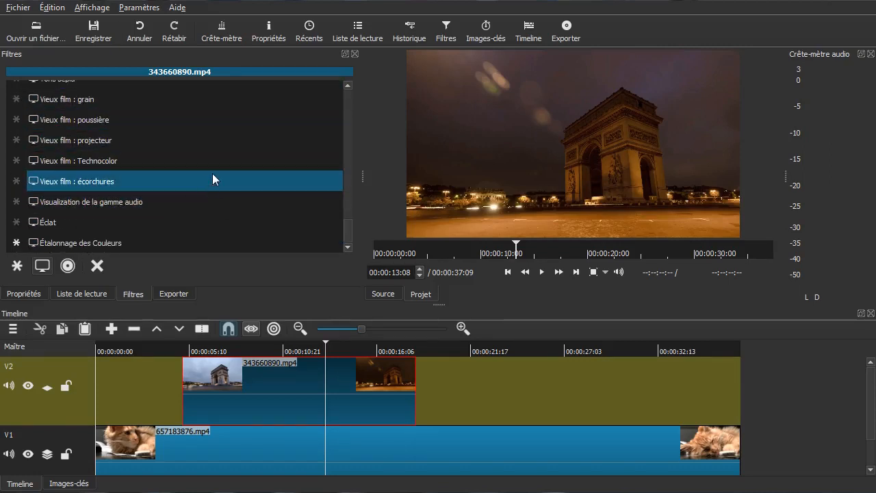
{"action": "left_click", "coordinate": [152, 241]}
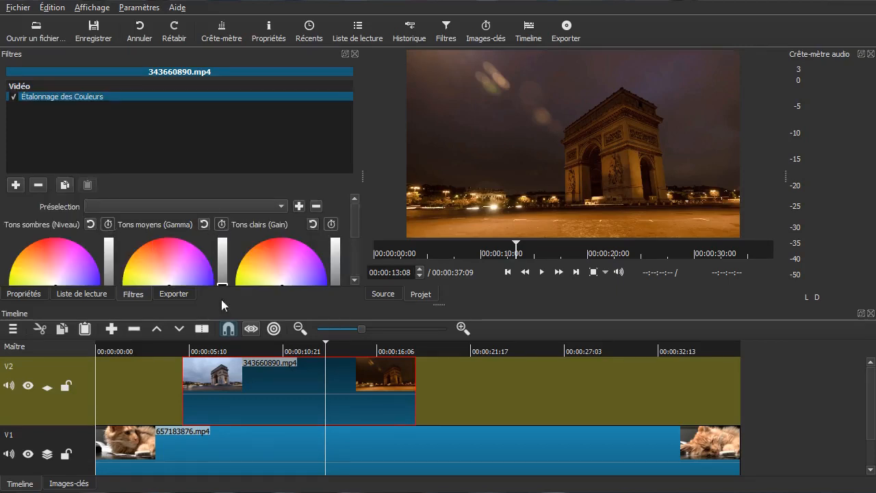
- Enable keyframes for the Tons sombres (Niveau) parameter with the playhead at 00:00:07:01
{"action": "left_click", "coordinate": [65, 483]}
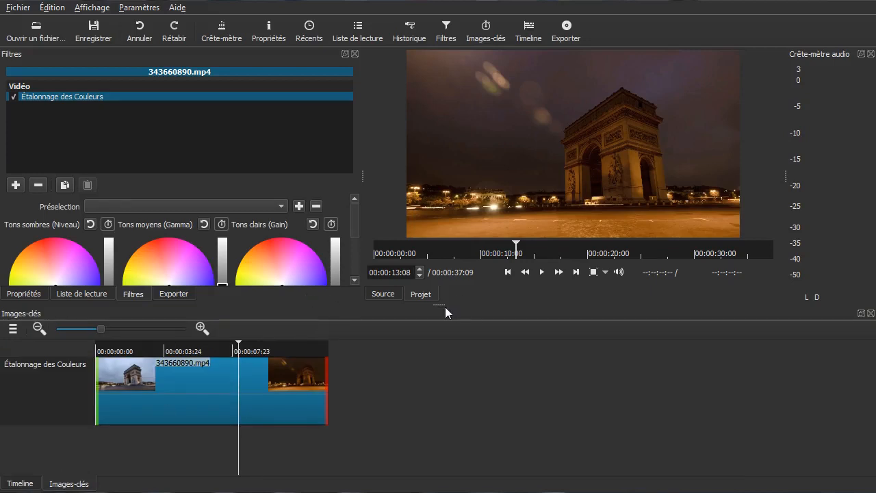
{"action": "left_click_drag", "start_coordinate": [441, 307], "coordinate": [441, 338]}
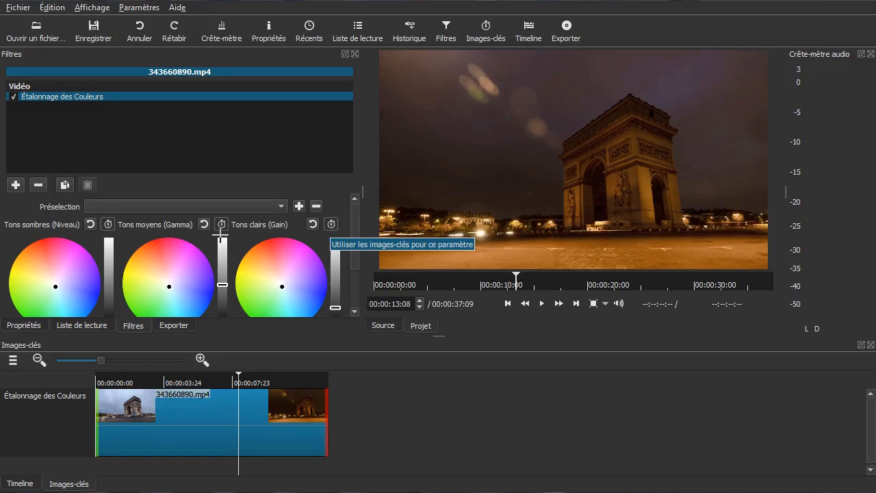
{"action": "left_click_drag", "start_coordinate": [140, 472], "coordinate": [130, 470]}
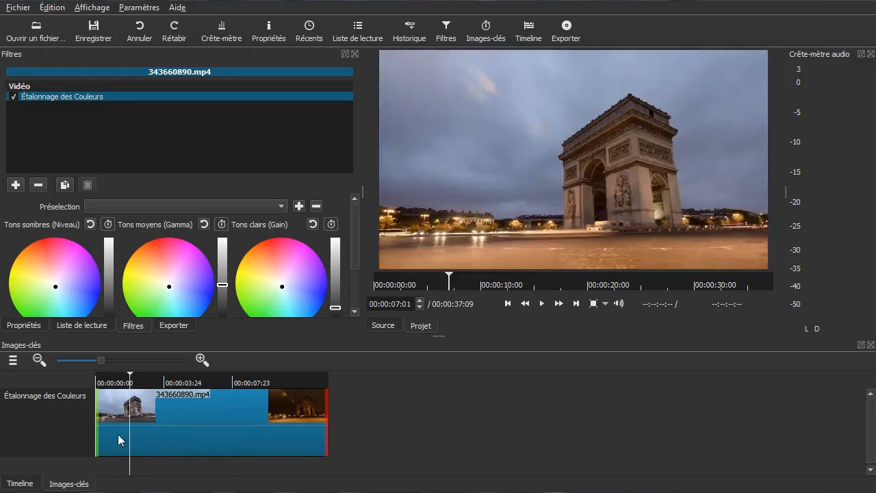
{"action": "left_click", "coordinate": [107, 225]}
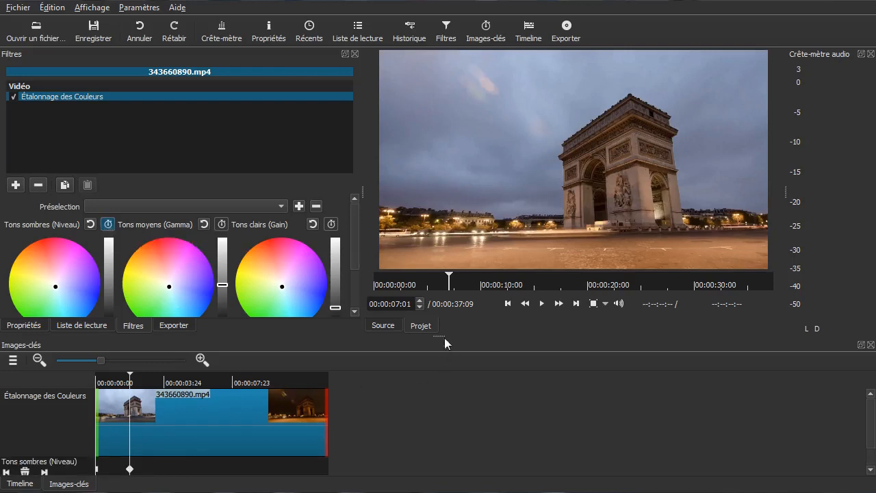
- Widen the filter settings area and set the Tons sombres keyframe to red, R 49.6 %, G 15.9 %, B 15.7 %
{"action": "left_click_drag", "start_coordinate": [443, 335], "coordinate": [443, 288]}
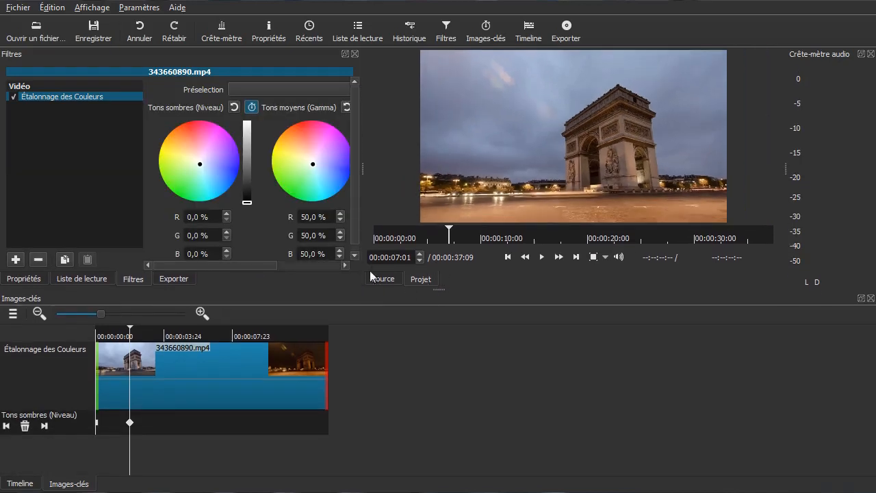
{"action": "left_click_drag", "start_coordinate": [364, 171], "coordinate": [501, 163]}
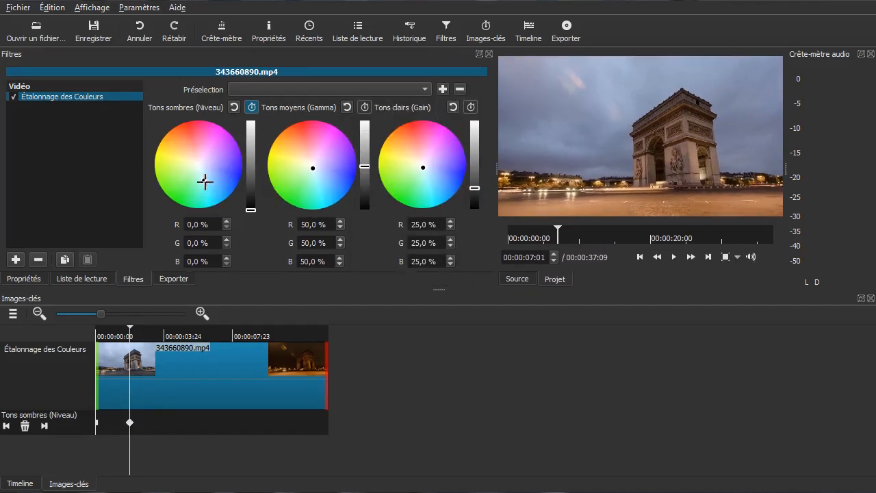
{"action": "left_click", "coordinate": [192, 135]}
{"action": "left_click", "coordinate": [251, 166]}
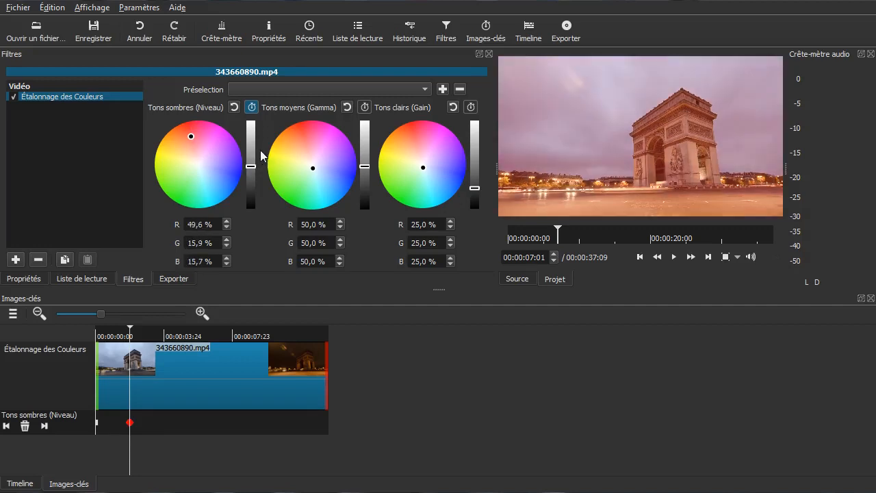
- Add a Tons moyens (Gamma) keyframe at 00:00:09:17 with a yellow tint, R 86.1 %, G 87.7 %, B 29.4 %
{"action": "left_click", "coordinate": [174, 432]}
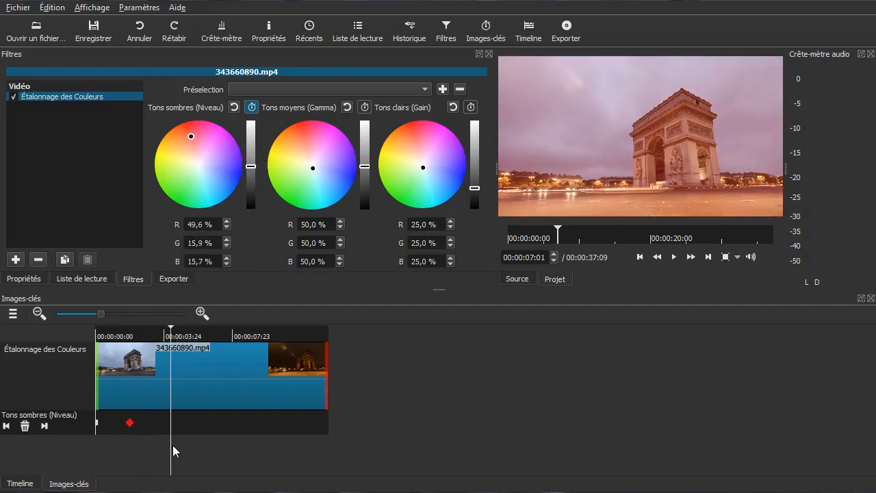
{"action": "left_click", "coordinate": [365, 107]}
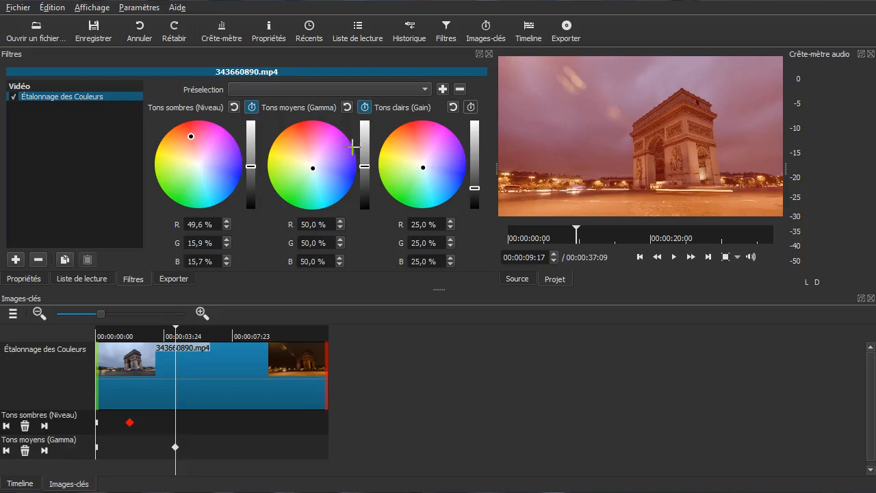
{"action": "left_click_drag", "start_coordinate": [367, 142], "coordinate": [365, 132]}
{"action": "left_click", "coordinate": [305, 129]}
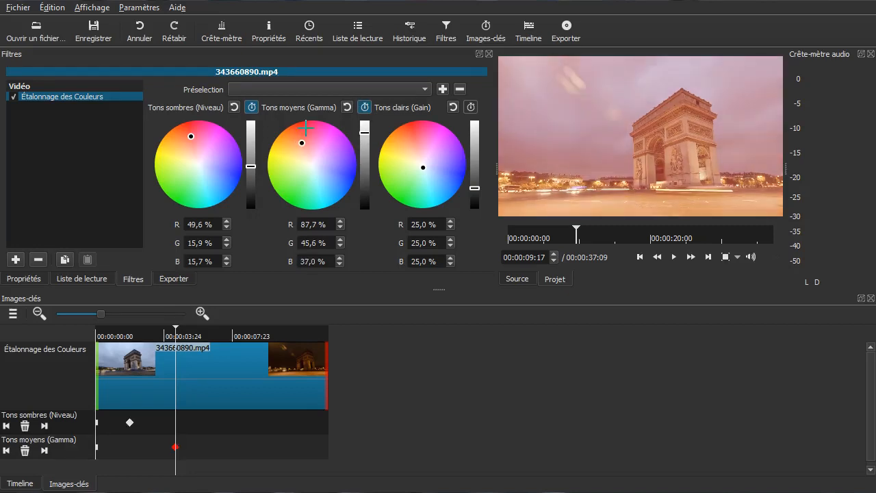
{"action": "left_click", "coordinate": [282, 158]}
- Add a Tons clairs (Gain) keyframe at 00:00:14:24 with a yellow tint, R 73.6 %, G 73.3 %, B 37.5 %
{"action": "left_click", "coordinate": [267, 472]}
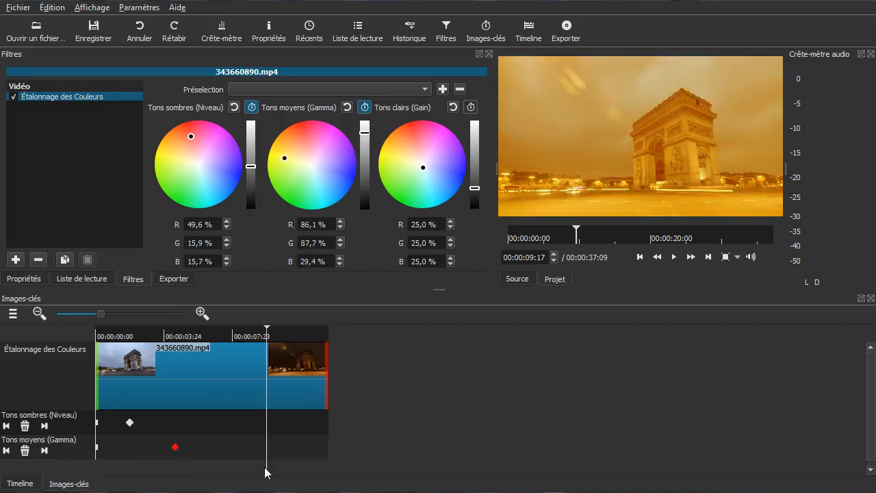
{"action": "left_click", "coordinate": [471, 107]}
{"action": "left_click_drag", "start_coordinate": [475, 137], "coordinate": [474, 145]}
{"action": "left_click_drag", "start_coordinate": [412, 204], "coordinate": [404, 158]}
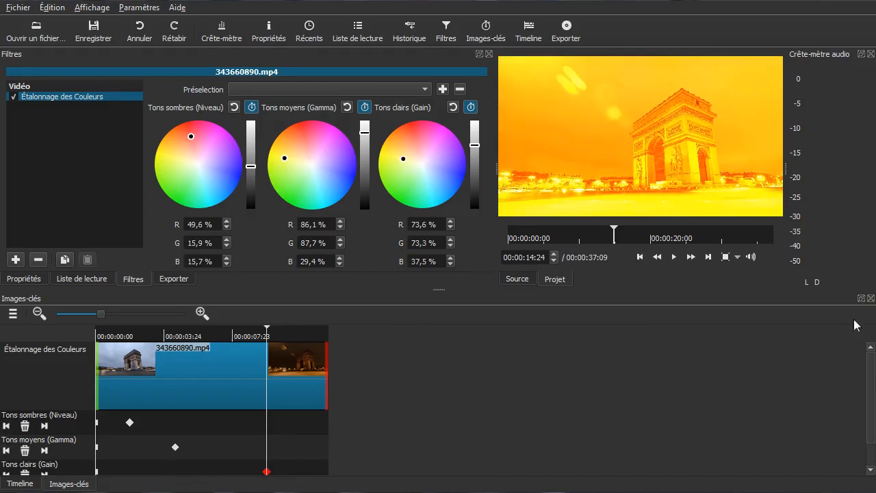
- Play the overlay clip from its start at 00:00:05:01 past its end to check the three colour grading keyframes
{"action": "scroll", "coordinate": [870, 346], "scroll_direction": "down", "scroll_amount": 1}
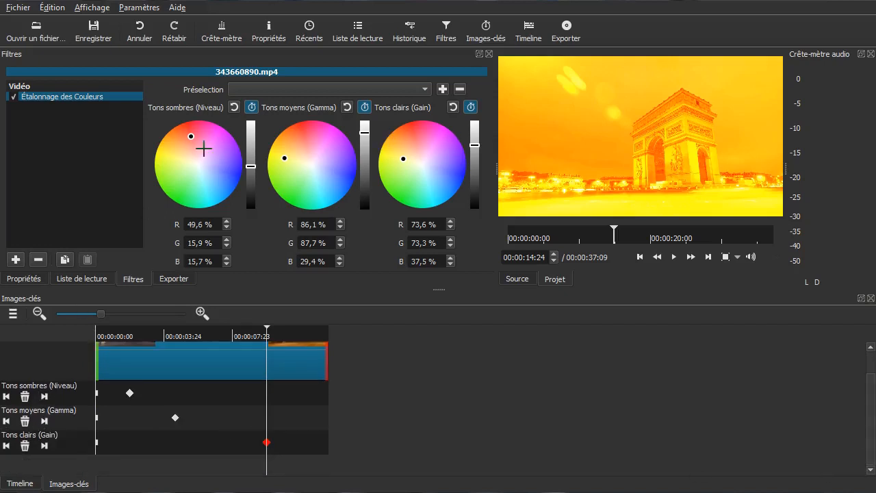
{"action": "left_click_drag", "start_coordinate": [124, 465], "coordinate": [86, 467]}
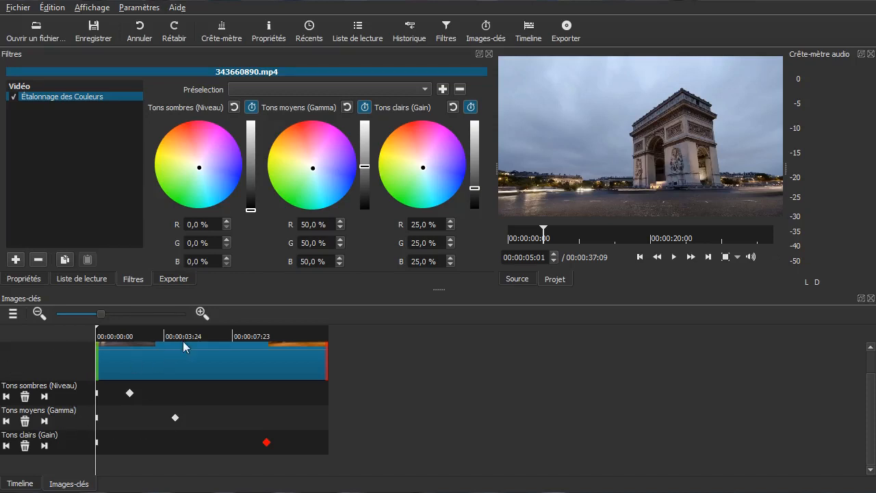
{"action": "key", "text": "space"}
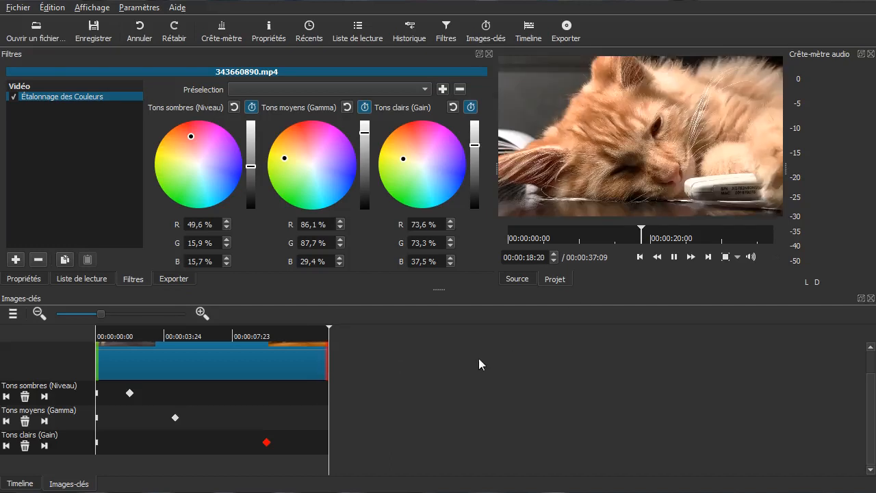
{"action": "key", "text": "space"}
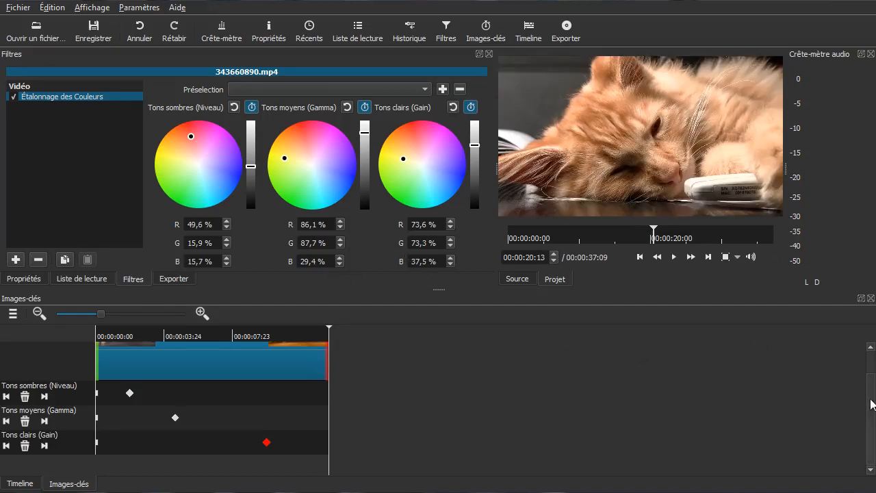
- Return to the timeline and delete the 343660890.mp4 overlay clip from track V2
{"action": "left_click_drag", "start_coordinate": [870, 400], "coordinate": [871, 379]}
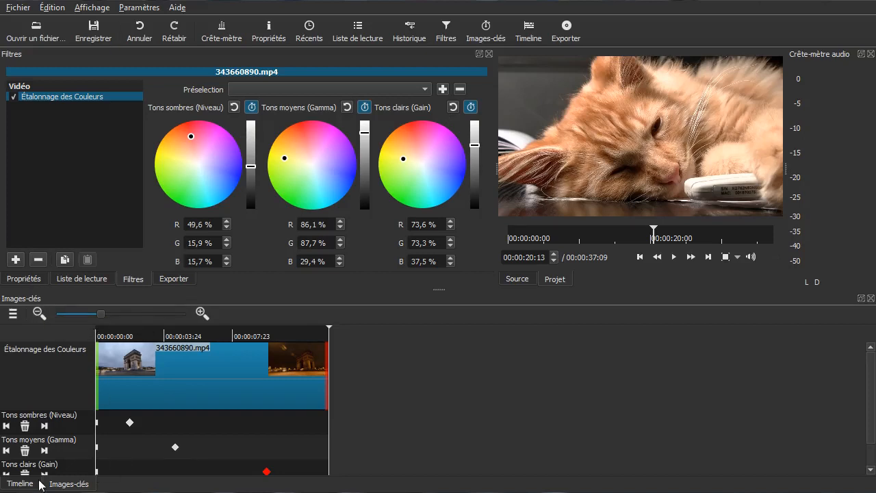
{"action": "left_click", "coordinate": [29, 484]}
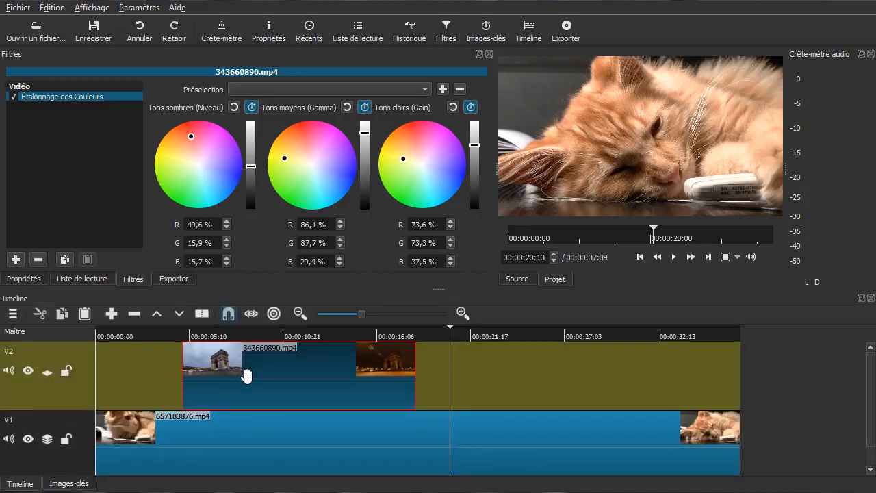
{"action": "key", "text": "Delete"}
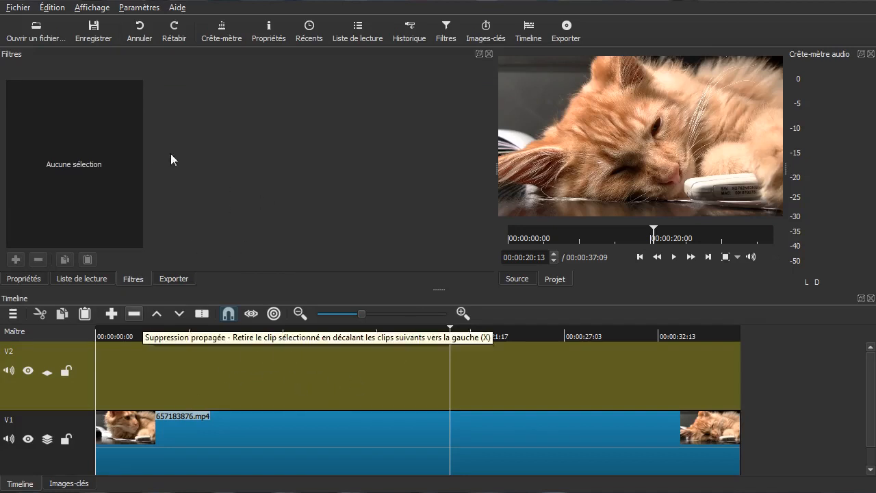
- Load the Export YouTube Perfect preset in the export settings and display its codec options
{"action": "left_click", "coordinate": [20, 12]}
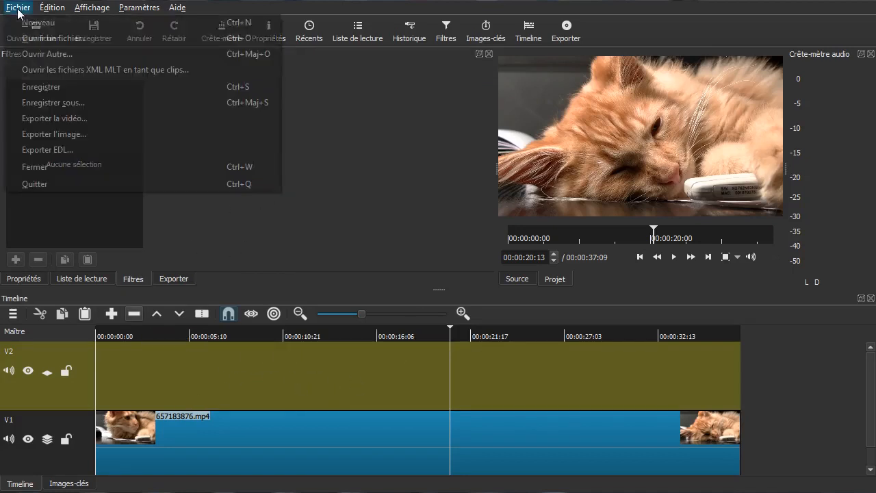
{"action": "left_click", "coordinate": [334, 262]}
{"action": "left_click", "coordinate": [163, 279]}
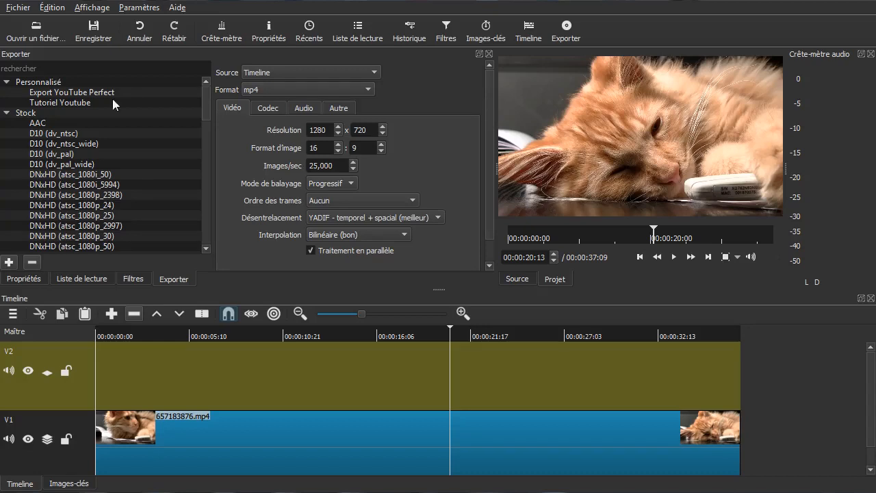
{"action": "left_click", "coordinate": [77, 92]}
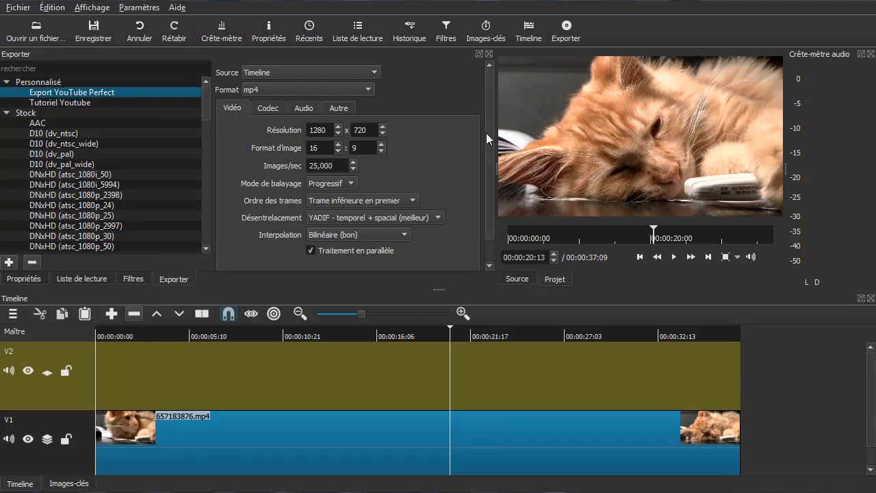
{"action": "left_click_drag", "start_coordinate": [486, 133], "coordinate": [486, 169]}
{"action": "left_click", "coordinate": [261, 82]}
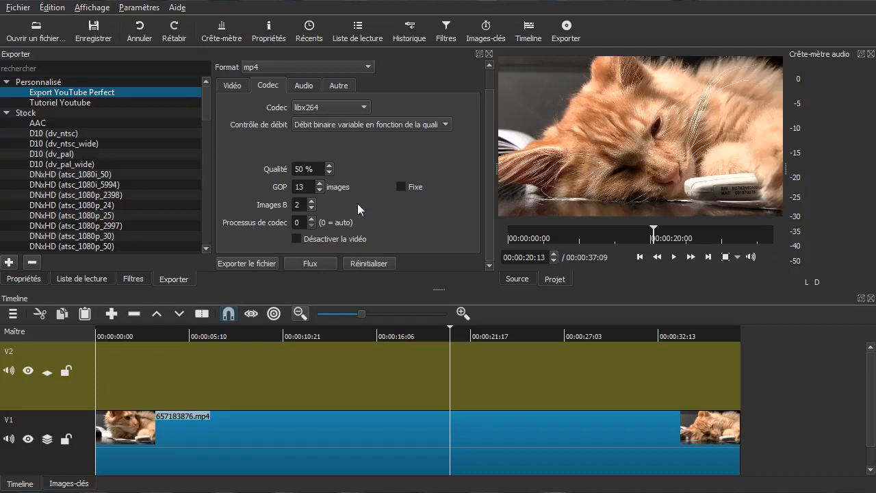
- Look through the view, edit and settings commands, including the available interface languages, without changing anything
{"action": "left_click", "coordinate": [16, 282]}
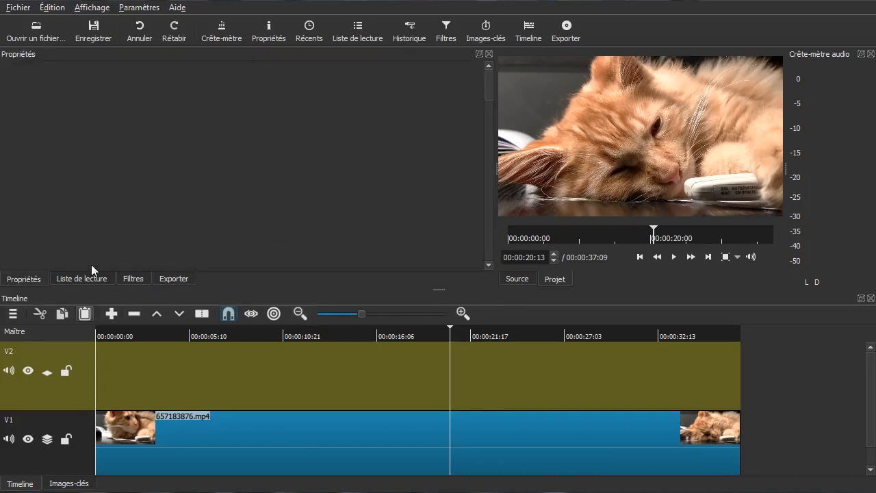
{"action": "left_click", "coordinate": [91, 8]}
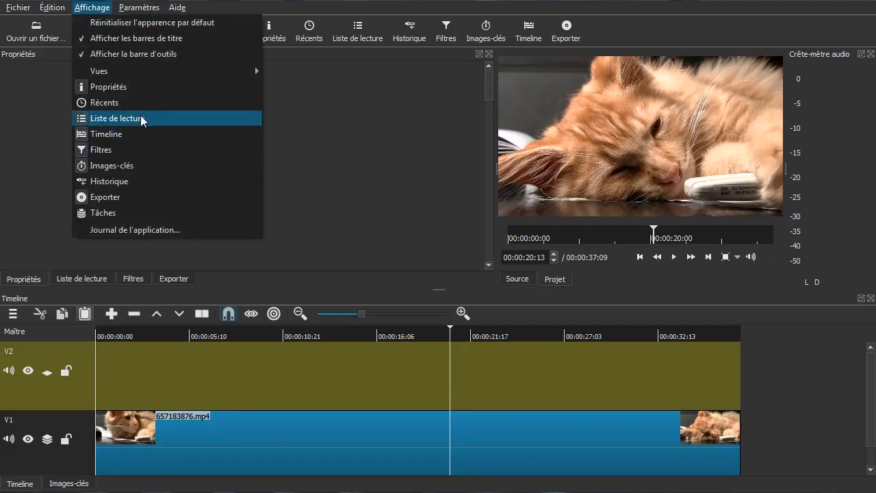
{"action": "mouse_move", "coordinate": [58, 8]}
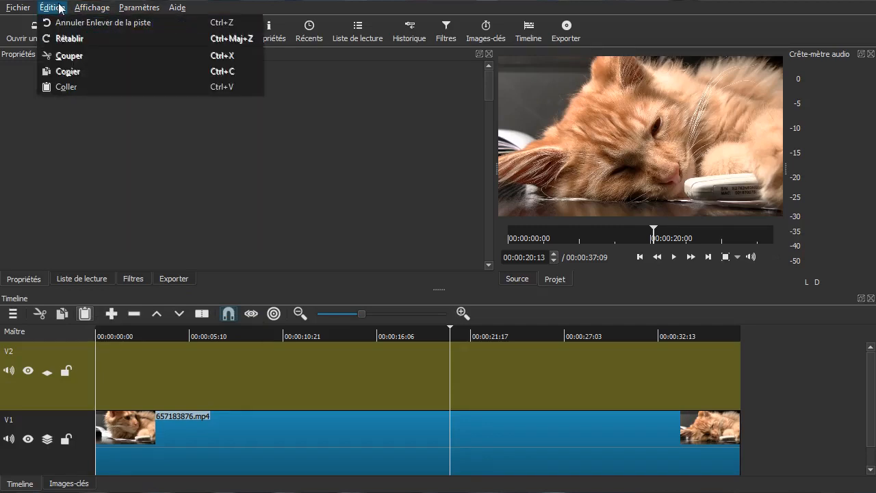
{"action": "mouse_move", "coordinate": [150, 10]}
{"action": "mouse_move", "coordinate": [170, 214]}
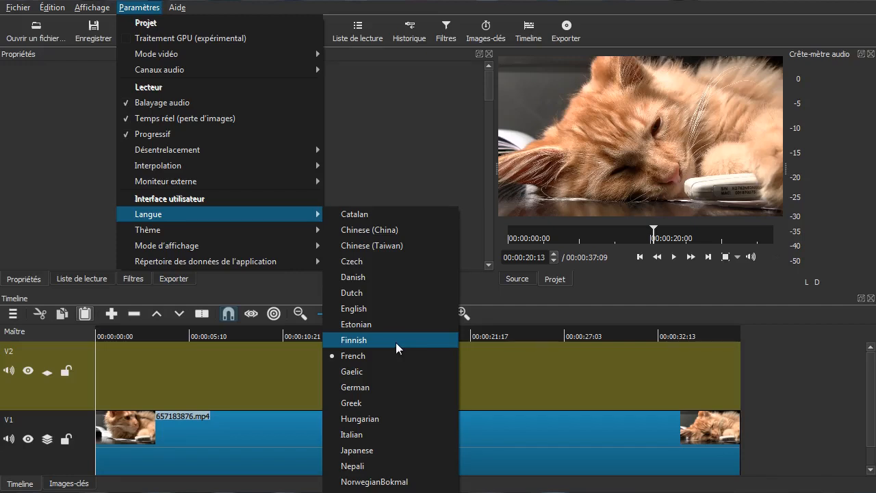
{"action": "left_click", "coordinate": [433, 134]}
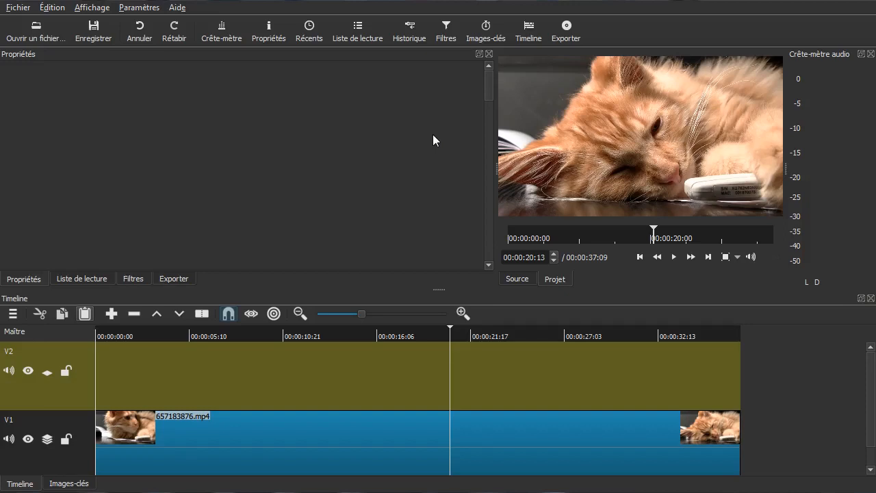
- Examine the preset's audio export settings and its channel choices, keeping 2 (stéréo)
{"action": "left_click", "coordinate": [165, 279]}
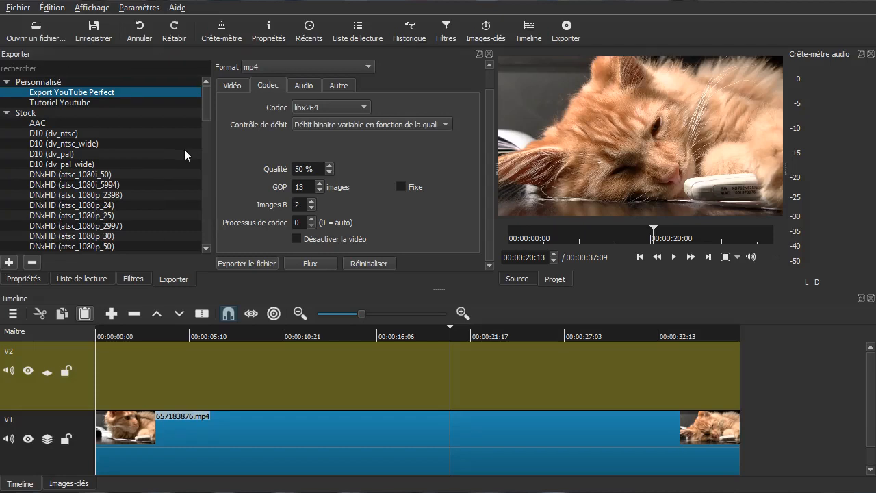
{"action": "left_click", "coordinate": [297, 84]}
{"action": "left_click", "coordinate": [346, 107]}
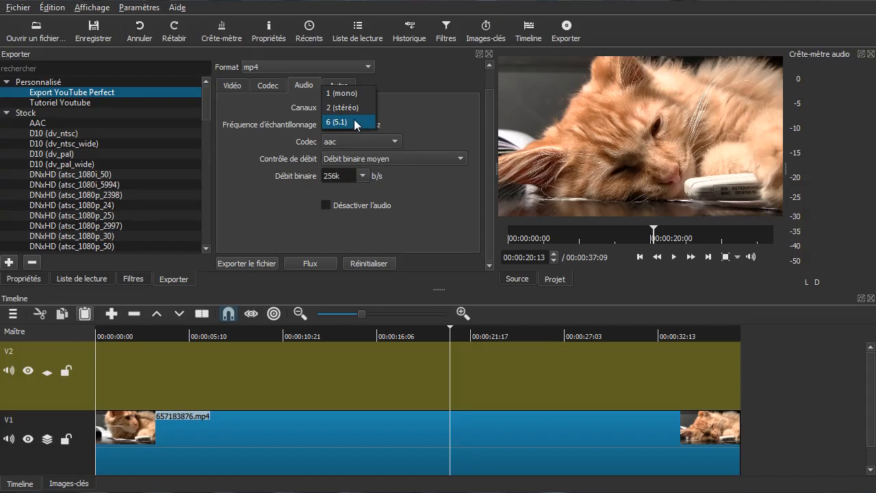
{"action": "left_click", "coordinate": [422, 76]}
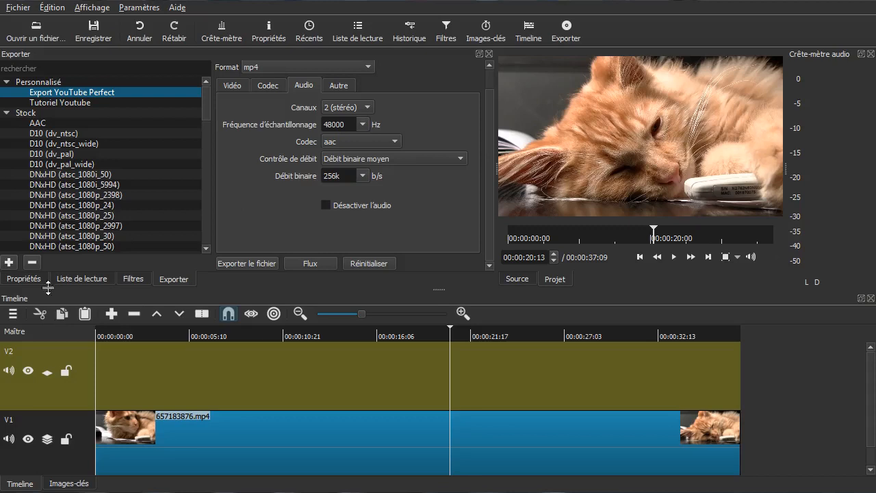
- Show the playlist and examine the display mode (Mode d'affichage) choices in the settings
{"action": "left_click", "coordinate": [75, 278]}
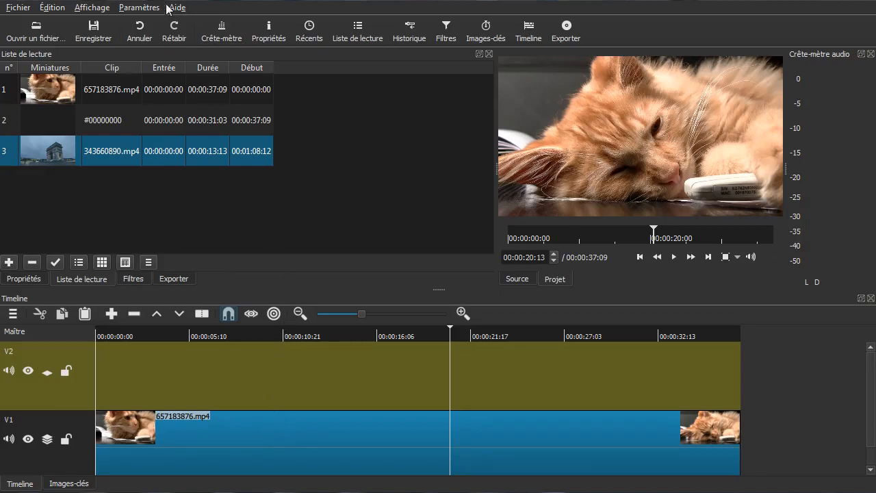
{"action": "left_click", "coordinate": [143, 13]}
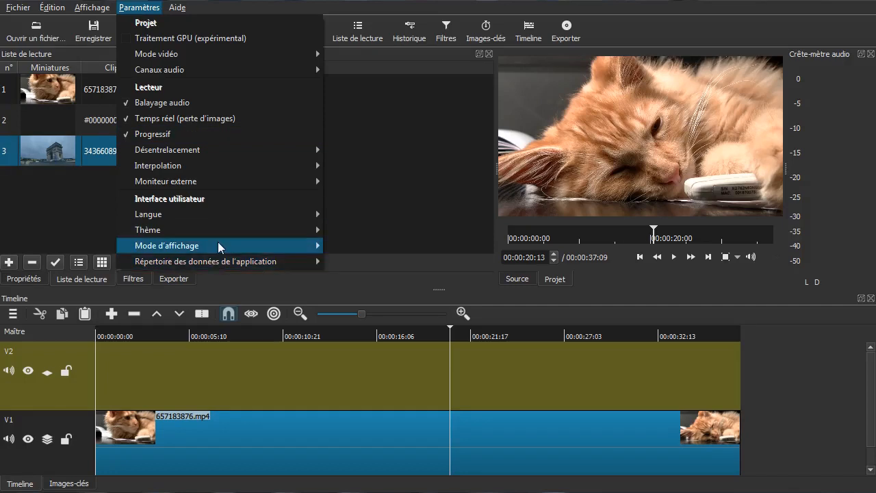
{"action": "mouse_move", "coordinate": [221, 248]}
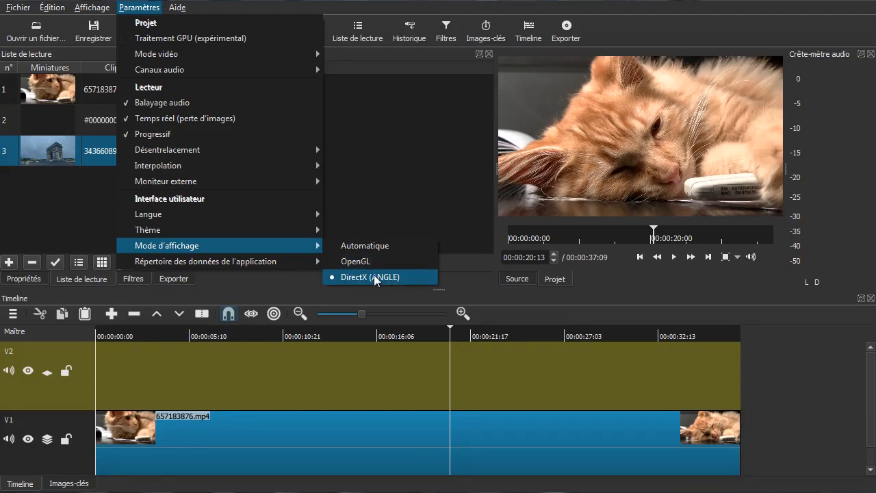
{"action": "left_click", "coordinate": [777, 382]}
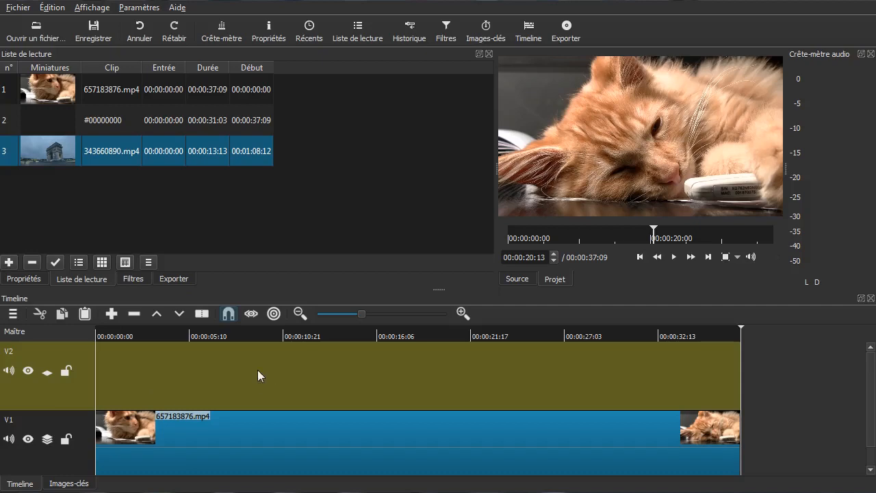
- Switch to Inkscape from the desktop and open the blank document's properties
{"action": "left_click", "coordinate": [828, 1]}
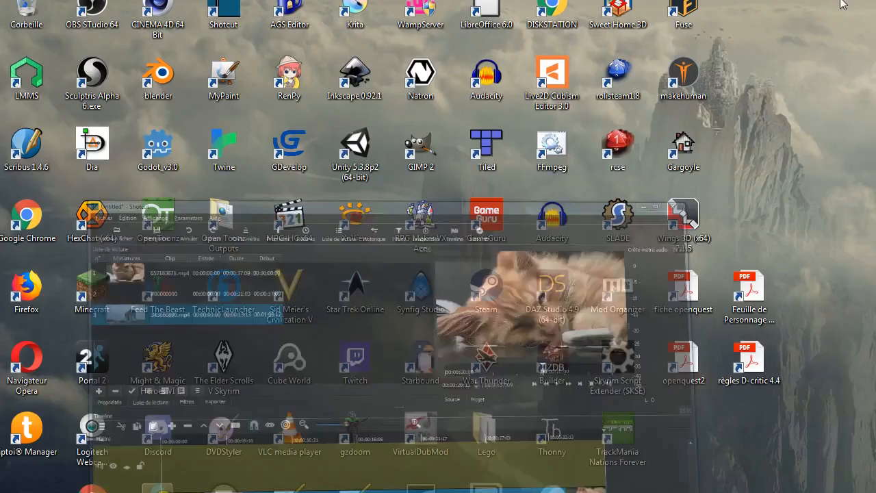
{"action": "left_click", "coordinate": [355, 76]}
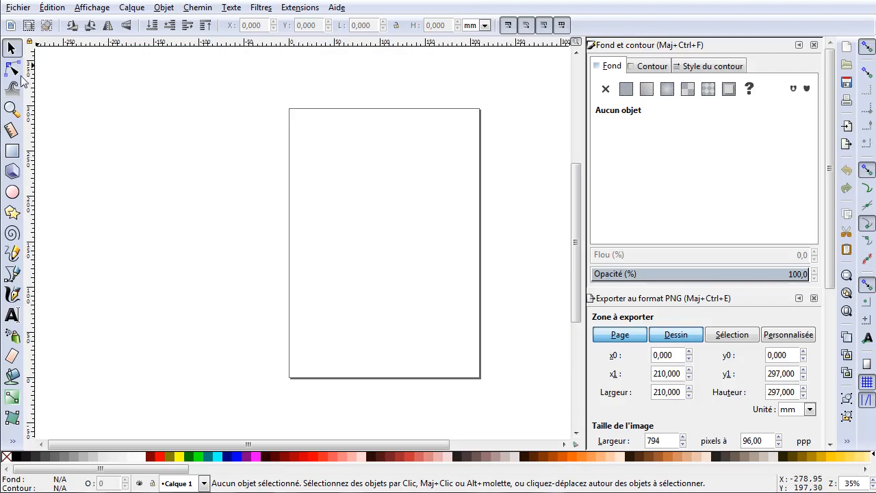
{"action": "left_click", "coordinate": [20, 8]}
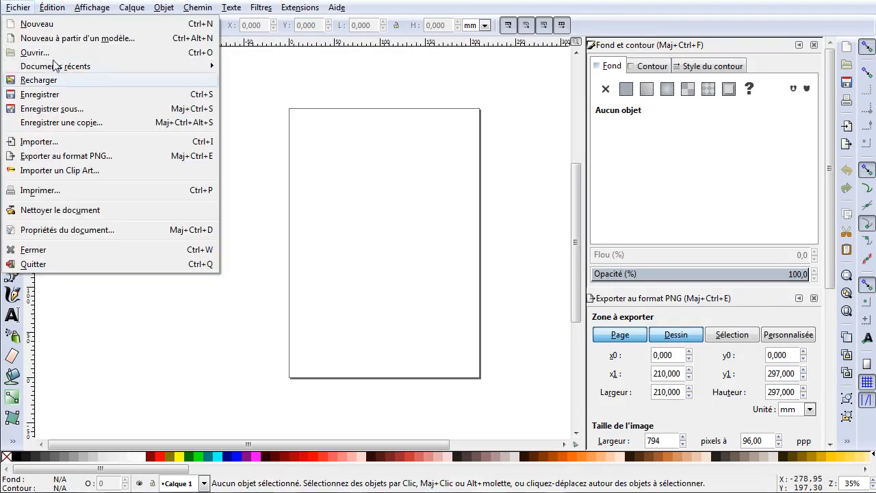
{"action": "left_click", "coordinate": [63, 233]}
{"action": "left_click_drag", "start_coordinate": [856, 10], "coordinate": [309, 10]}
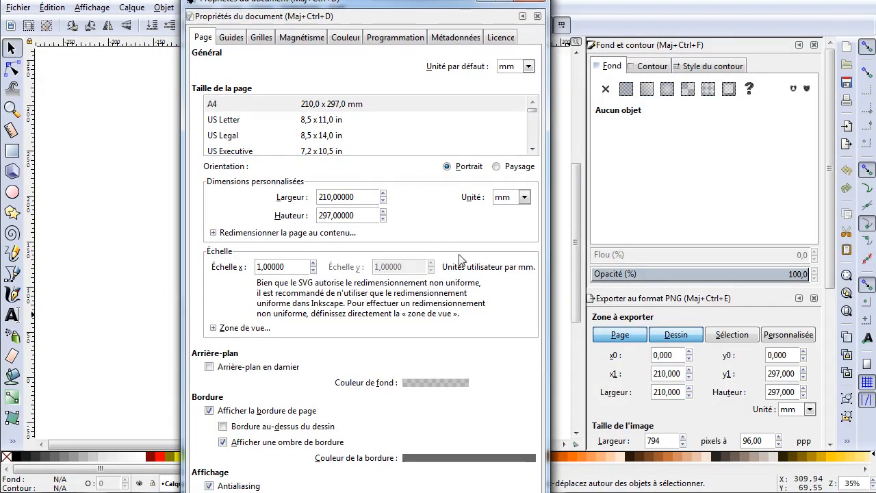
- Set the custom page size to 1280 px wide and 720 px high
{"action": "left_click", "coordinate": [525, 200]}
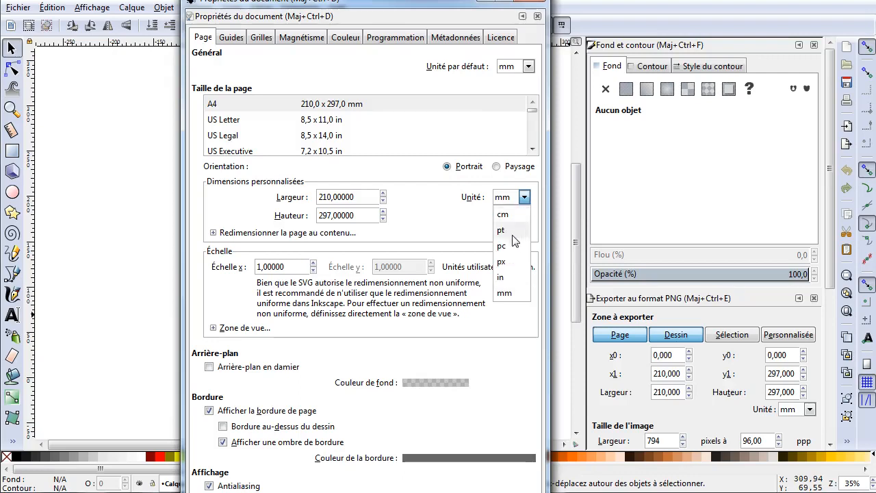
{"action": "left_click", "coordinate": [508, 262]}
{"action": "left_click", "coordinate": [354, 197]}
{"action": "left_click_drag", "start_coordinate": [361, 197], "coordinate": [243, 202]}
{"action": "type", "text": "1"}
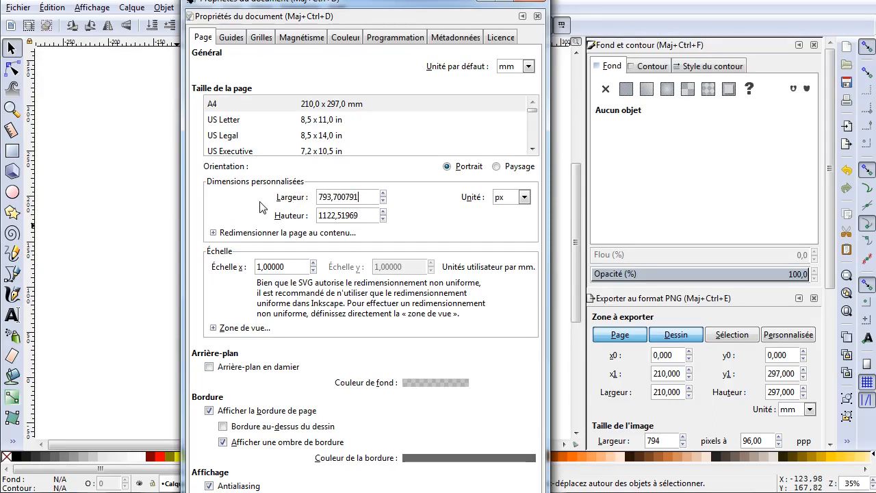
{"action": "left_click_drag", "start_coordinate": [359, 196], "coordinate": [282, 203]}
{"action": "type", "text": "1280"}
{"action": "key", "text": "Tab"}
{"action": "type", "text": "1"}
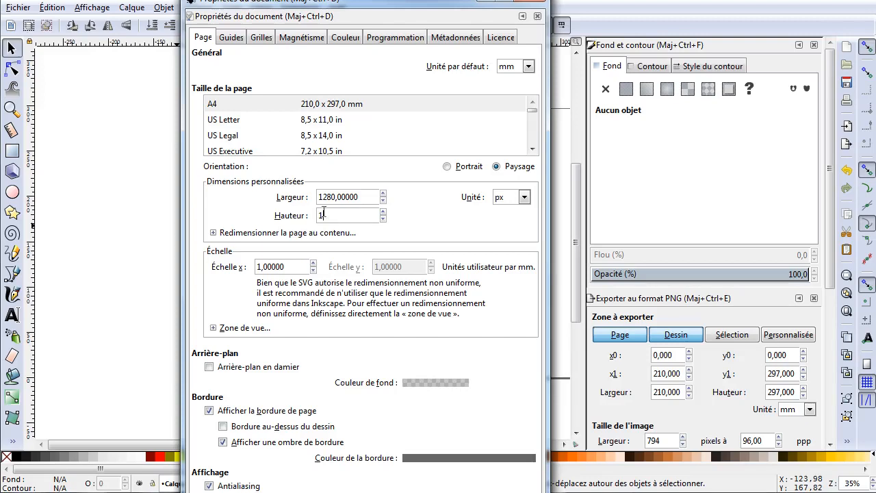
{"action": "key", "text": "BackSpace"}
{"action": "type", "text": "720"}
{"action": "left_click", "coordinate": [361, 197]}
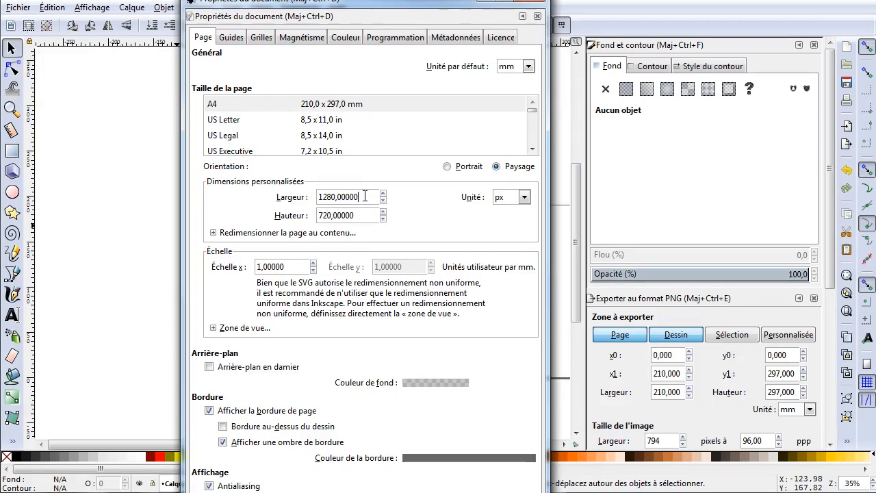
- Turn off the page border shadow, place the border above the drawing, enable the checkerboard background and close the document properties
{"action": "left_click", "coordinate": [250, 444]}
{"action": "left_click", "coordinate": [240, 427]}
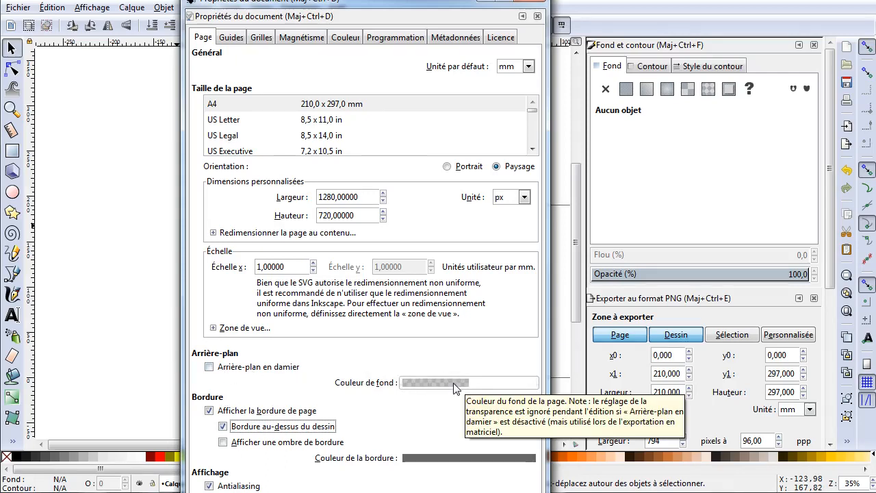
{"action": "left_click", "coordinate": [266, 373]}
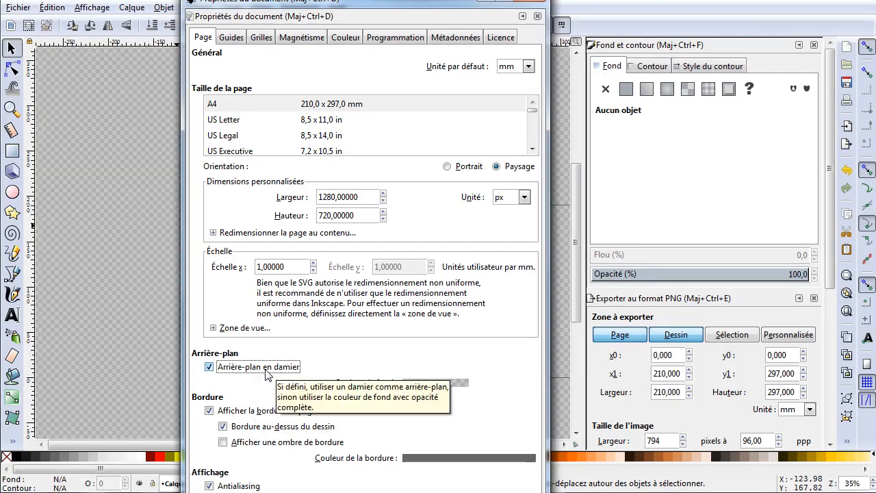
{"action": "left_click", "coordinate": [536, 18]}
- Add the text "Du texte" near the upper-left corner of the page and enlarge its font size to about 48
{"action": "left_click_drag", "start_coordinate": [267, 448], "coordinate": [346, 449]}
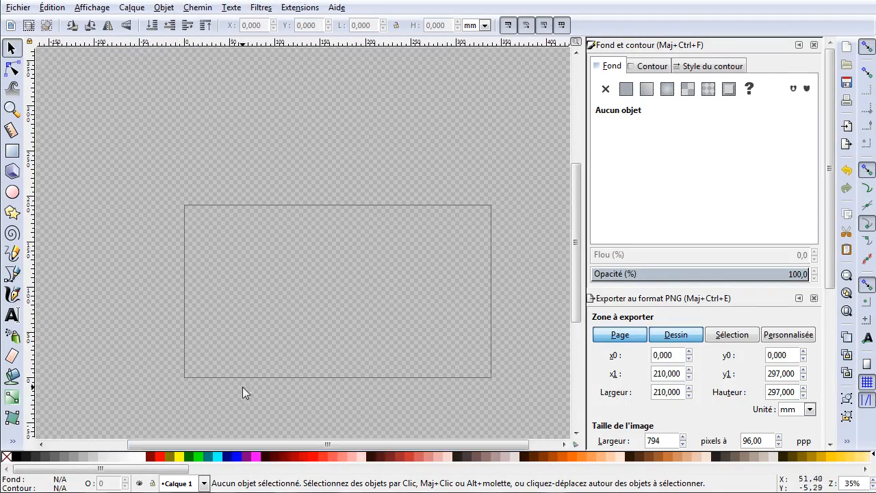
{"action": "left_click", "coordinate": [13, 315]}
{"action": "left_click", "coordinate": [228, 238]}
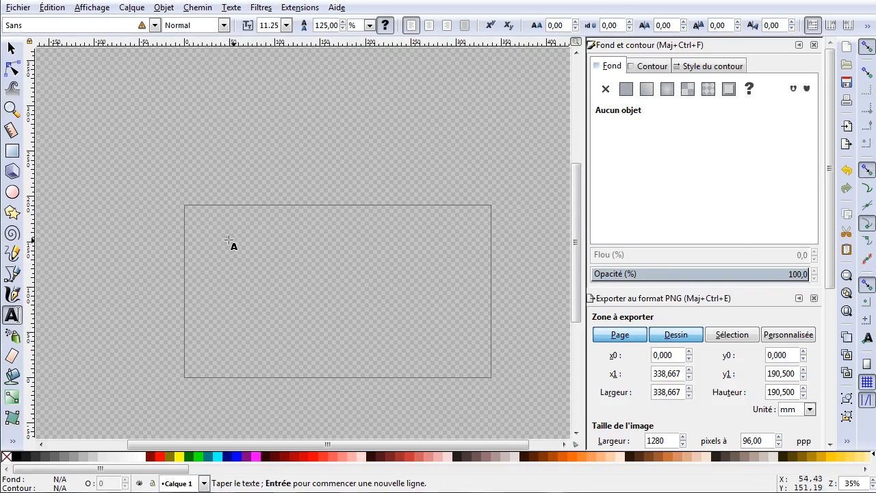
{"action": "type", "text": "Du tex"}
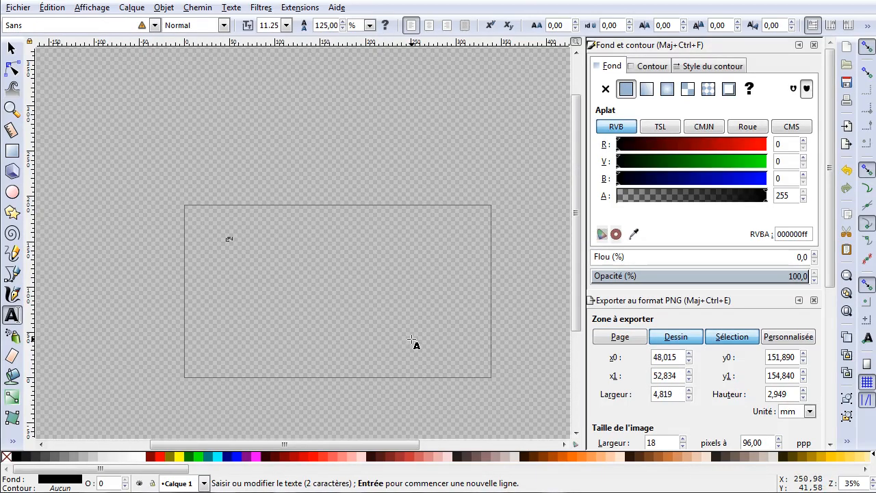
{"action": "type", "text": "te"}
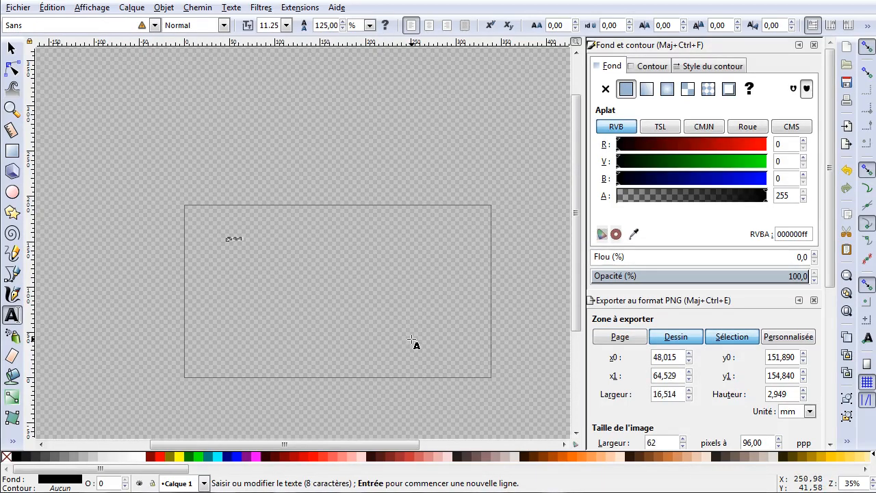
{"action": "left_click", "coordinate": [286, 25]}
{"action": "left_click", "coordinate": [272, 327]}
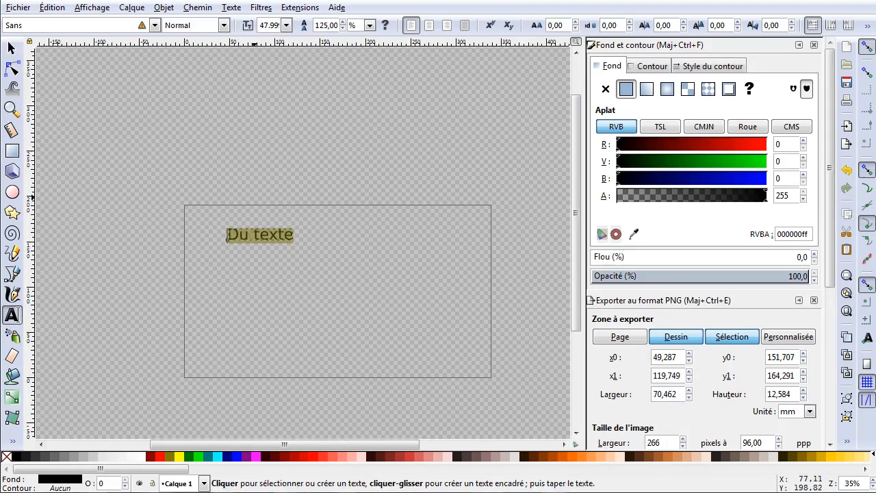
- Set the text's font to Open Sans in the Bold style
{"action": "left_click", "coordinate": [154, 25]}
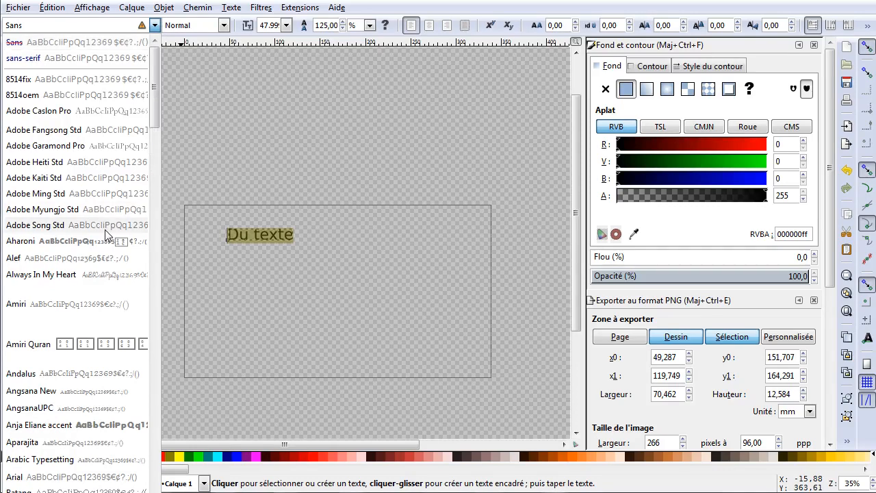
{"action": "scroll", "coordinate": [103, 250], "scroll_direction": "down", "scroll_amount": 5}
{"action": "scroll", "coordinate": [103, 250], "scroll_direction": "down", "scroll_amount": 15}
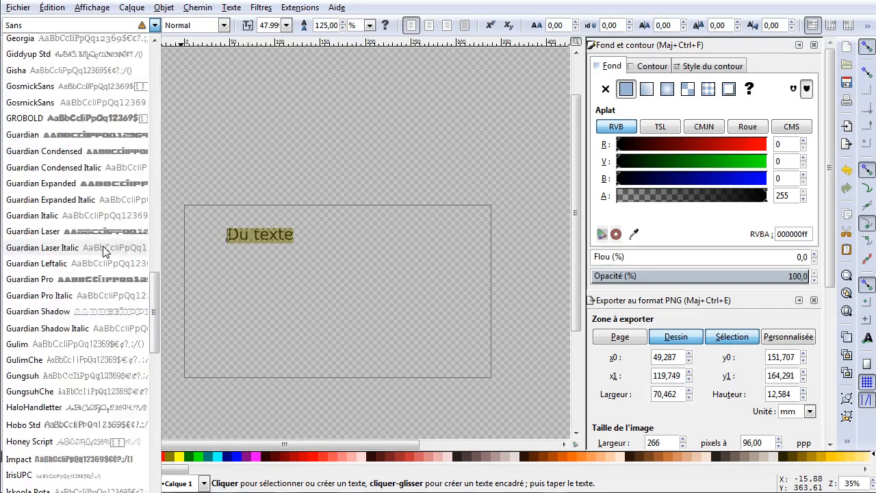
{"action": "scroll", "coordinate": [104, 251], "scroll_direction": "down", "scroll_amount": 20}
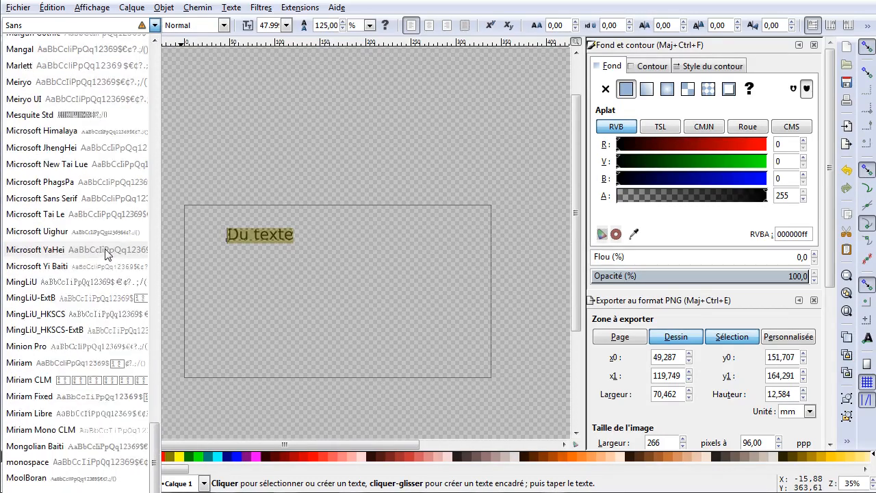
{"action": "scroll", "coordinate": [103, 253], "scroll_direction": "down", "scroll_amount": 15}
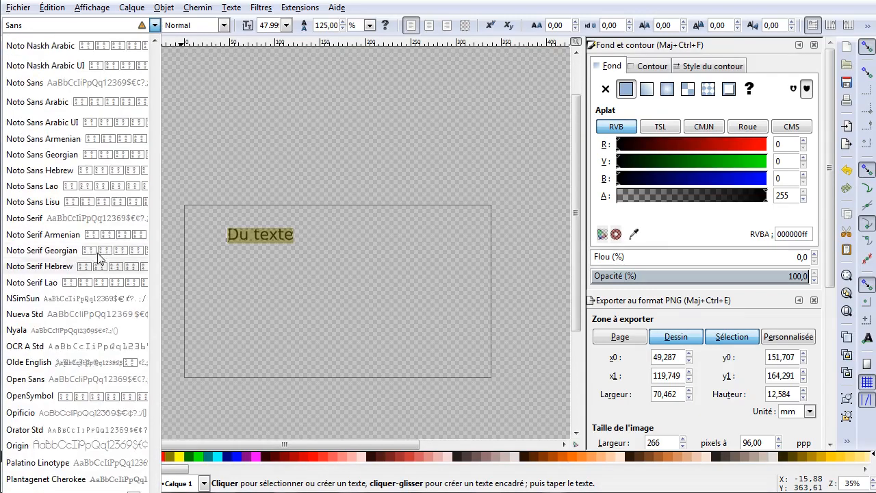
{"action": "left_click", "coordinate": [56, 379]}
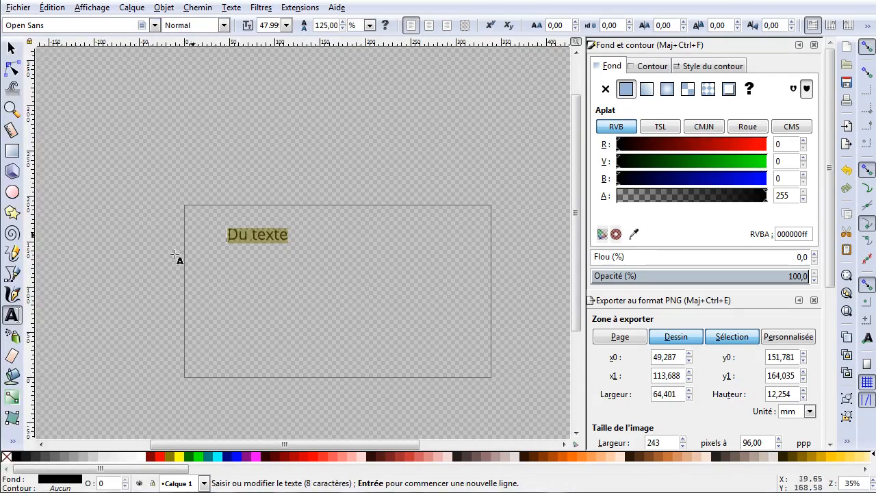
{"action": "left_click", "coordinate": [222, 26]}
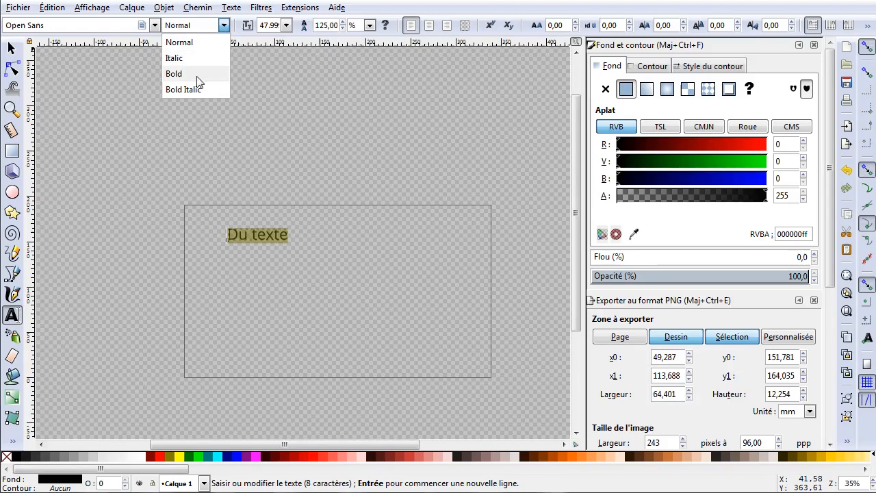
{"action": "left_click", "coordinate": [198, 75]}
- Scale the text to about 208 mm wide and place it in the page's lower-left corner, at about X 9.8 mm, Y 11.4 mm
{"action": "left_click", "coordinate": [12, 48]}
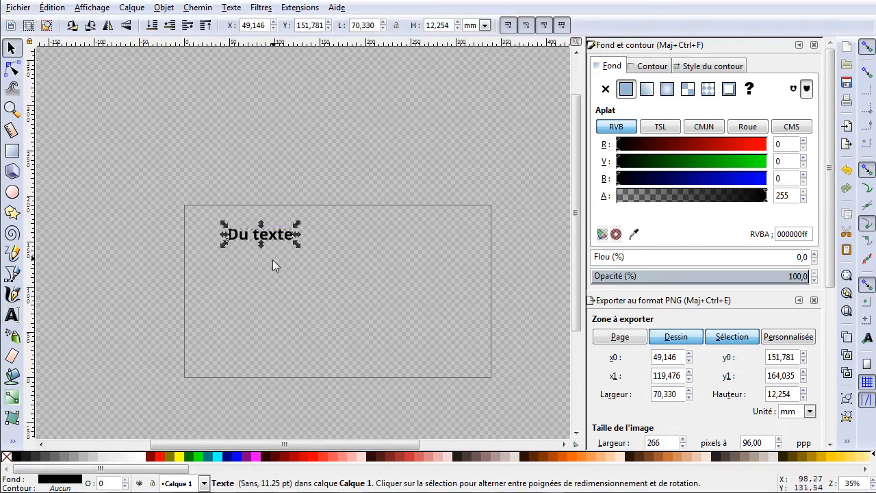
{"action": "left_click_drag", "start_coordinate": [295, 244], "coordinate": [422, 328]}
{"action": "left_click_drag", "start_coordinate": [386, 253], "coordinate": [351, 358]}
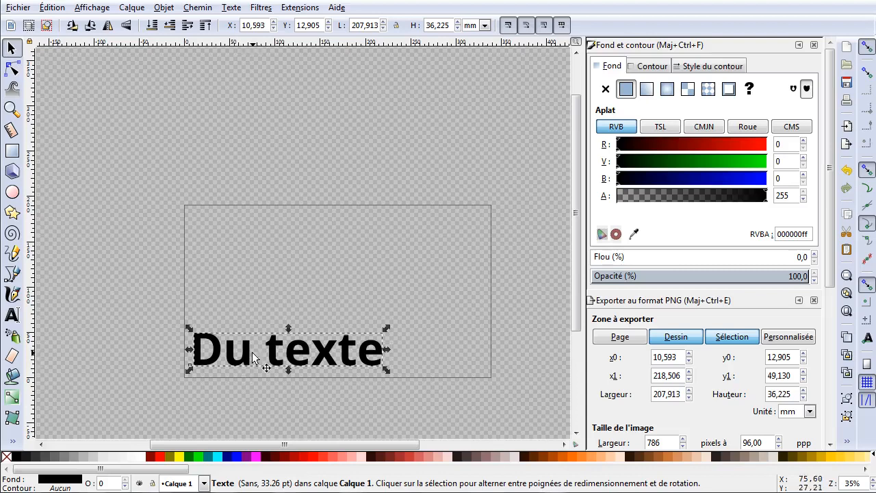
{"action": "left_click_drag", "start_coordinate": [253, 363], "coordinate": [245, 355]}
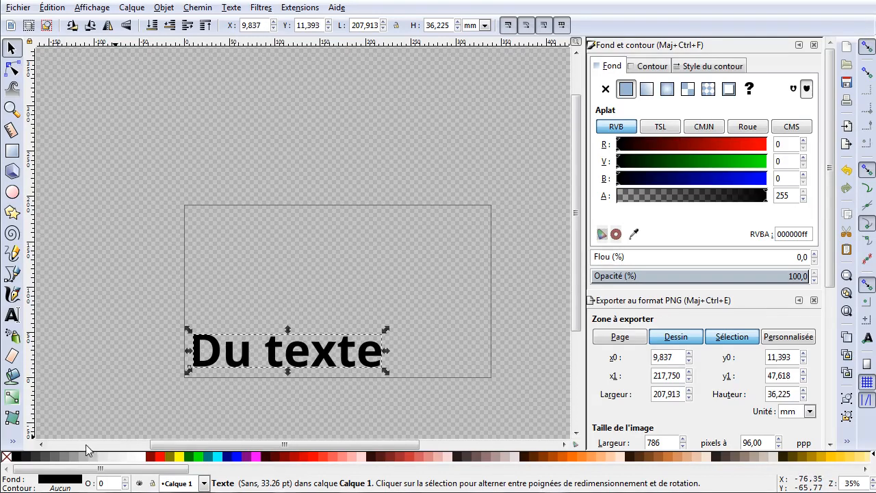
- Fill the text white and offset a black duplicate slightly down and to the right, to about X 13 mm, Y 9.3 mm
{"action": "left_click", "coordinate": [145, 457]}
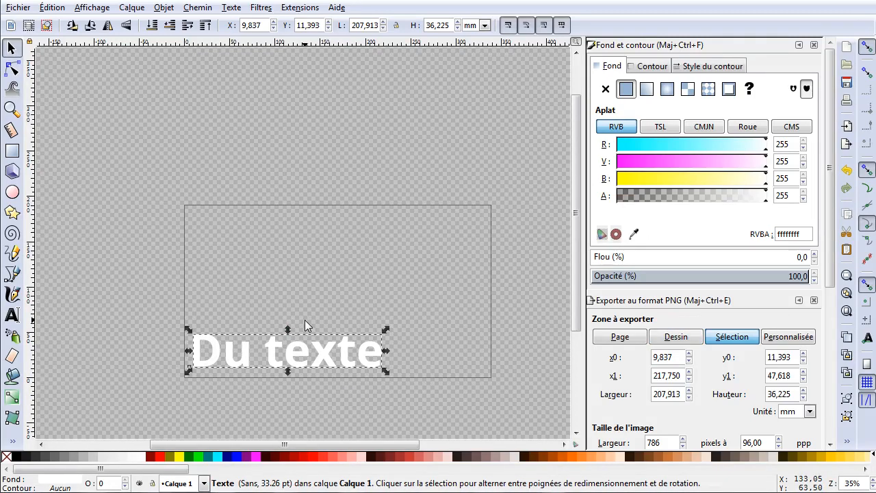
{"action": "left_click", "coordinate": [20, 459]}
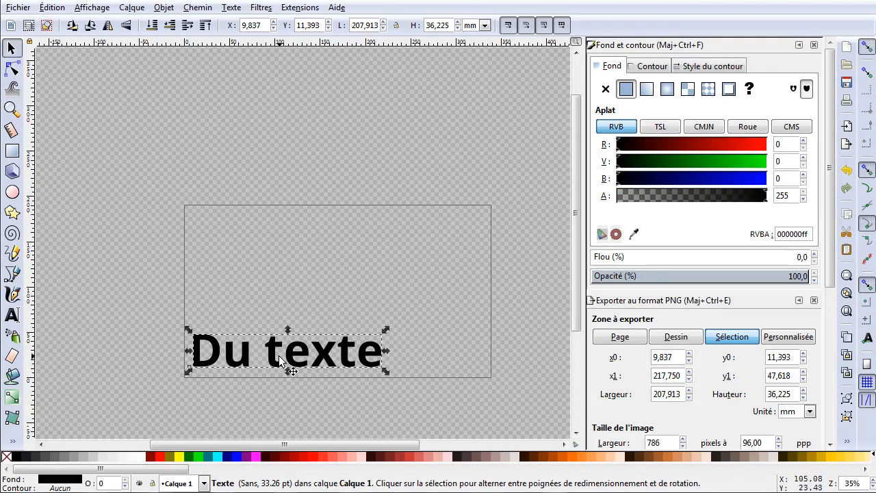
{"action": "key", "text": "Up"}
{"action": "key", "text": "Up"}
{"action": "key", "text": "Up"}
{"action": "key", "text": "Right"}
{"action": "key", "text": "Right"}
{"action": "key", "text": "Right"}
{"action": "key", "text": "Down"}
{"action": "key", "text": "Down"}
{"action": "key", "text": "Down"}
{"action": "key", "text": "Down"}
{"action": "key", "text": "Down"}
{"action": "key", "text": "Down"}
{"action": "key", "text": "Down"}
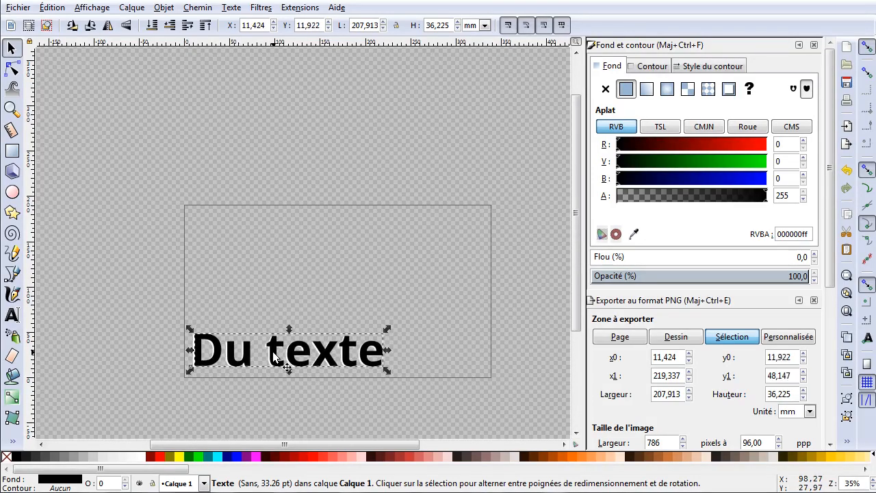
{"action": "key", "text": "Right"}
{"action": "key", "text": "Right"}
{"action": "key", "text": "Right"}
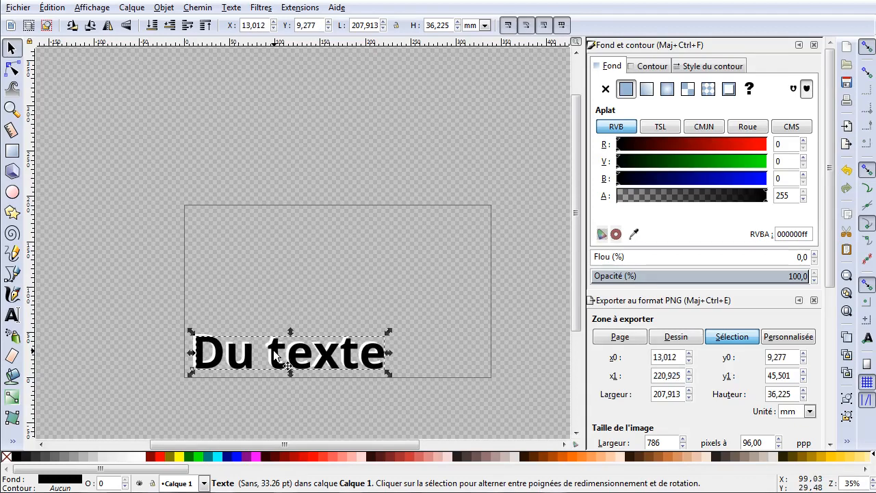
- Lower the black copy behind the white text and blur it to 2.8 % at full opacity as a drop shadow
{"action": "left_click", "coordinate": [152, 29]}
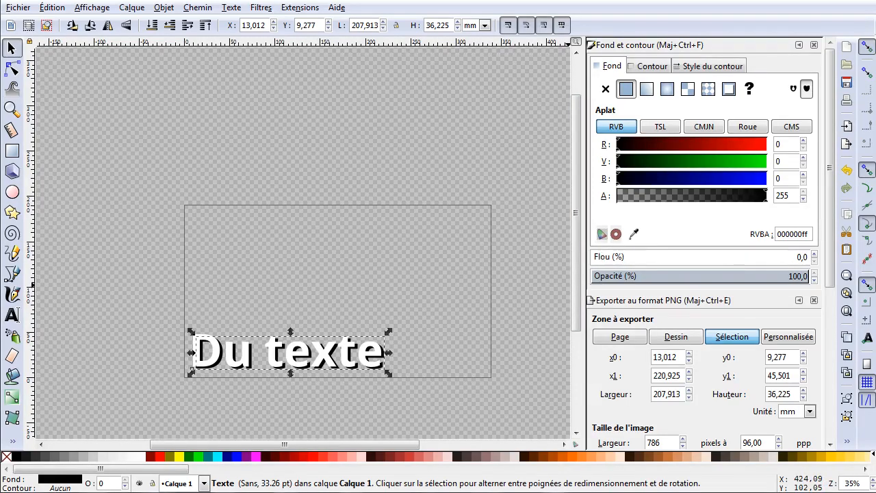
{"action": "left_click", "coordinate": [597, 257]}
{"action": "left_click_drag", "start_coordinate": [597, 257], "coordinate": [597, 257]}
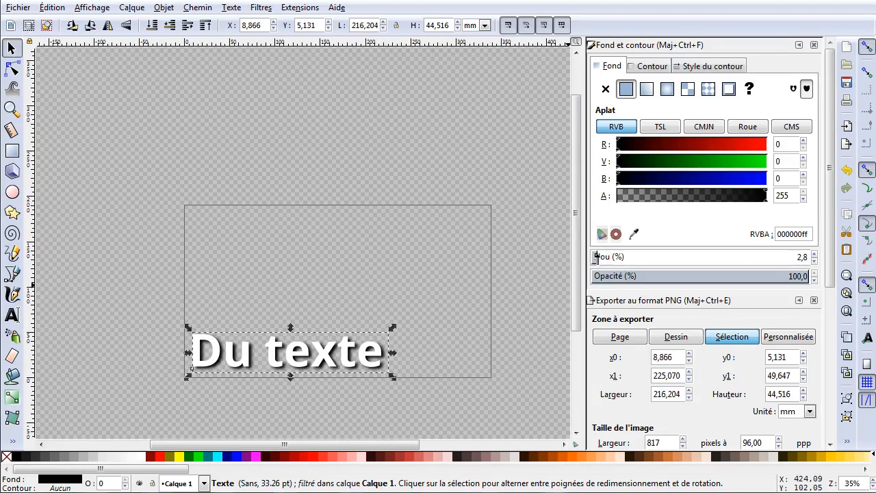
{"action": "left_click_drag", "start_coordinate": [789, 277], "coordinate": [815, 276]}
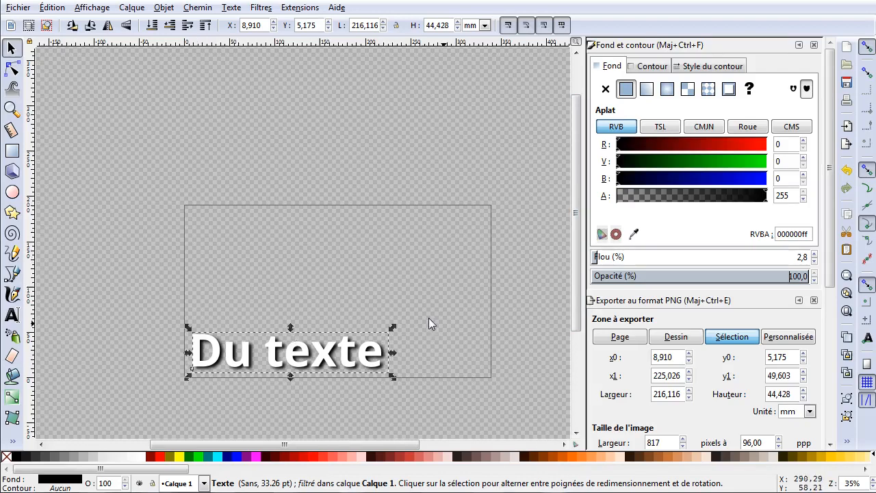
{"action": "left_click", "coordinate": [64, 346]}
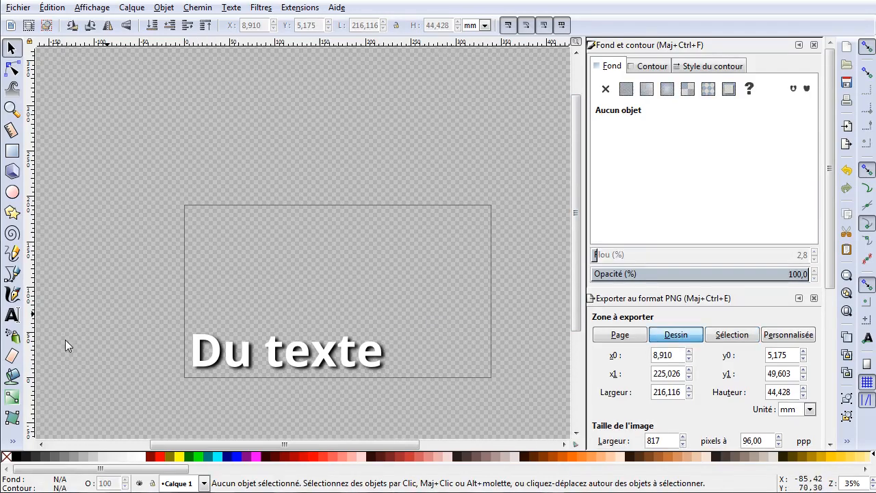
- Show the PNG export settings and set the export area to the whole page
{"action": "left_click", "coordinate": [625, 339]}
{"action": "left_click", "coordinate": [26, 8]}
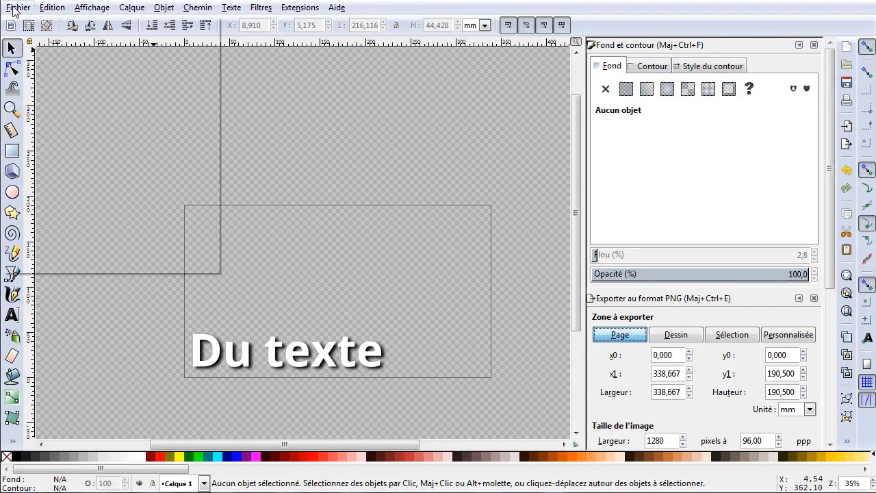
{"action": "left_click", "coordinate": [41, 158]}
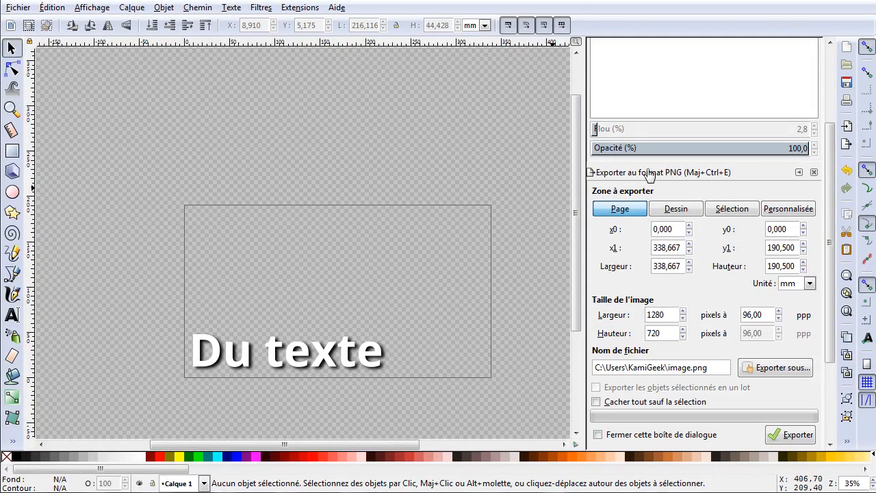
{"action": "left_click", "coordinate": [612, 210]}
- Replace the export file name with D:\Vidéos\tutoshotcut
{"action": "left_click_drag", "start_coordinate": [712, 368], "coordinate": [428, 377]}
{"action": "type", "text": "D:\\Vidéos\\tutoshotcut"}
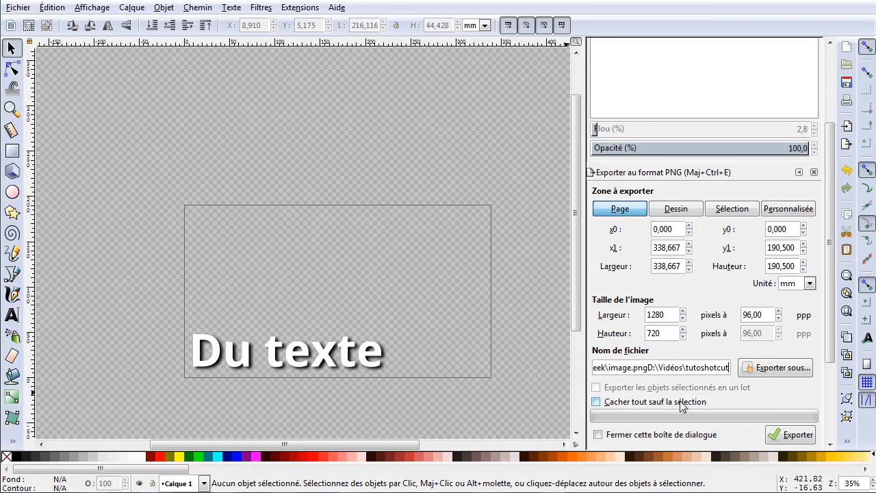
{"action": "key", "text": "Home"}
{"action": "key", "text": "Delete"}
{"action": "key", "text": "Delete"}
{"action": "key", "text": "Delete"}
{"action": "key", "text": "Delete"}
{"action": "key", "text": "Delete"}
{"action": "key", "text": "Delete"}
{"action": "key", "text": "Delete"}
{"action": "key", "text": "Delete"}
{"action": "key", "text": "Delete"}
{"action": "key", "text": "Delete"}
{"action": "key", "text": "Delete"}
{"action": "key", "text": "Delete"}
{"action": "key", "text": "Delete"}
{"action": "key", "text": "Delete"}
{"action": "key", "text": "Delete"}
{"action": "key", "text": "Delete"}
{"action": "key", "text": "Delete"}
{"action": "key", "text": "Delete"}
{"action": "key", "text": "Delete"}
{"action": "key", "text": "Delete"}
{"action": "key", "text": "Delete"}
{"action": "key", "text": "Delete"}
{"action": "key", "text": "Delete"}
{"action": "key", "text": "Delete"}
{"action": "key", "text": "Delete"}
{"action": "key", "text": "Delete"}
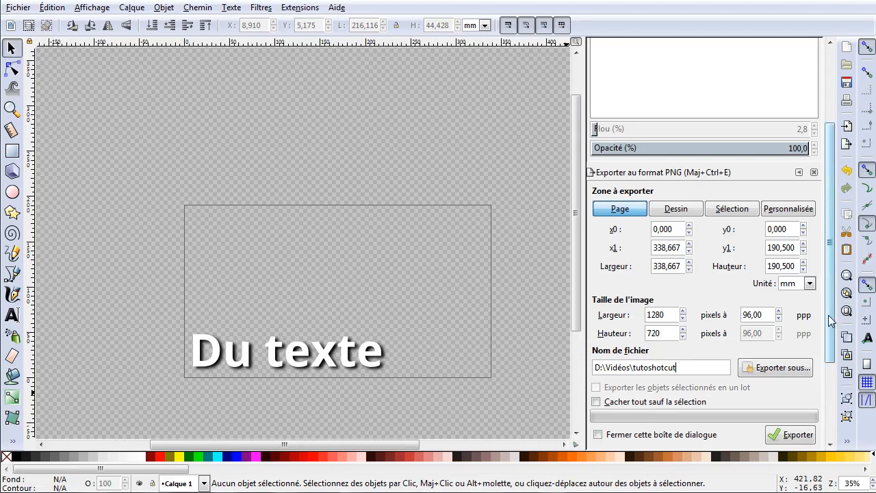
- Export the page as tutoshotcut.png in D:\Vidéos, replacing the existing file
{"action": "left_click_drag", "start_coordinate": [830, 316], "coordinate": [839, 389]}
{"action": "left_click", "coordinate": [796, 322]}
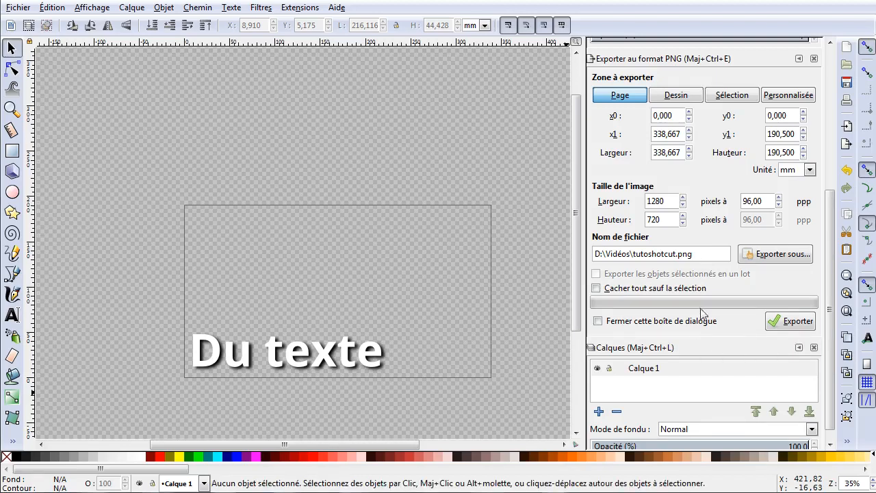
{"action": "left_click", "coordinate": [786, 322]}
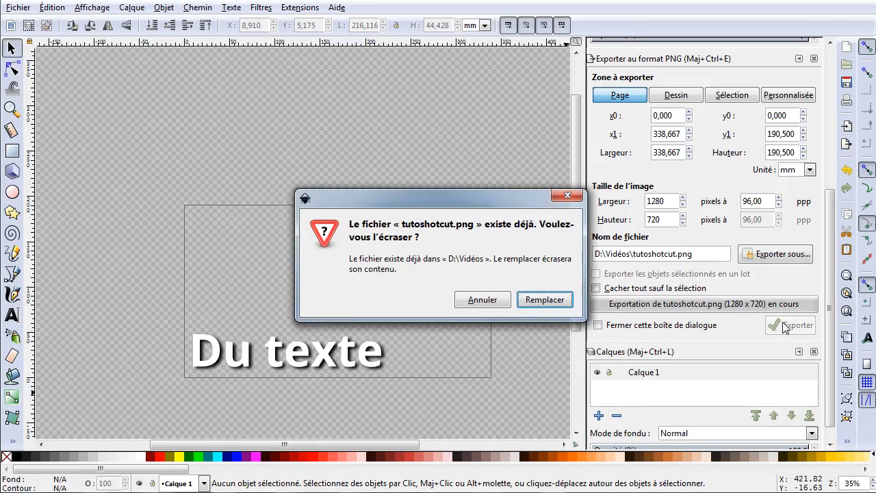
{"action": "left_click", "coordinate": [536, 298]}
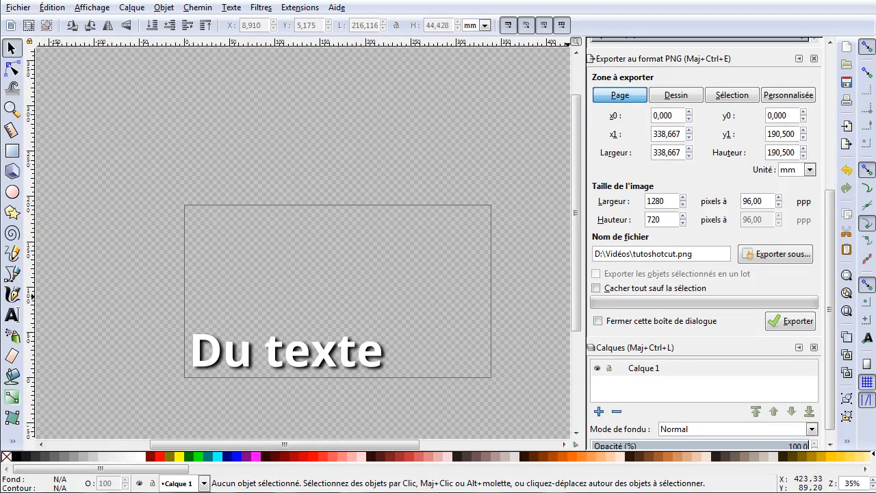
- Export the page again as D:\Telechargement\texte.png
{"action": "left_click_drag", "start_coordinate": [696, 253], "coordinate": [528, 261]}
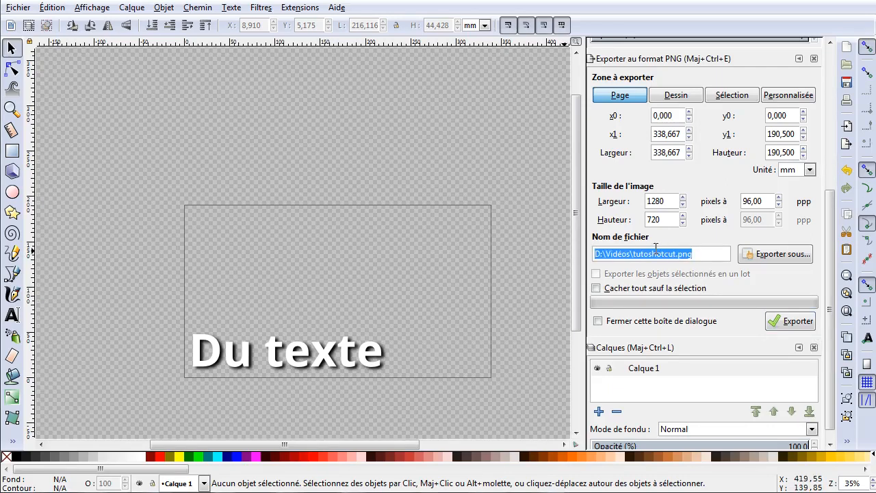
{"action": "type", "text": "D:\\Telechargement"}
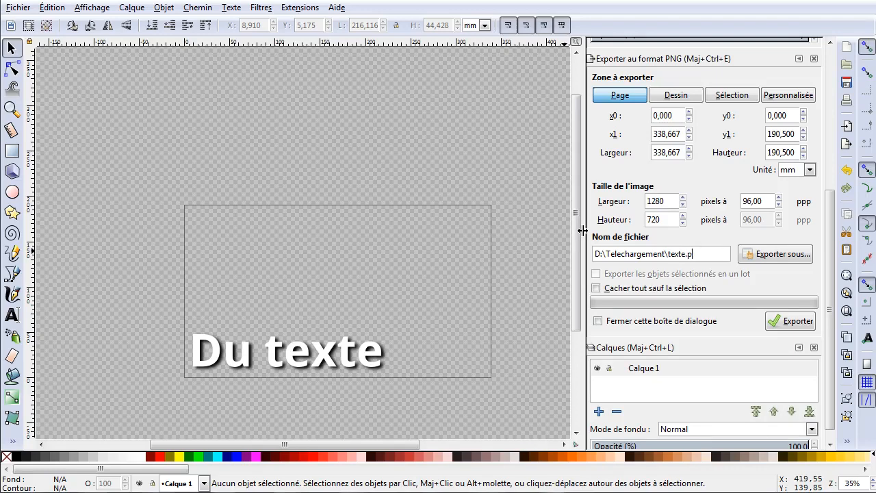
{"action": "left_click", "coordinate": [783, 323]}
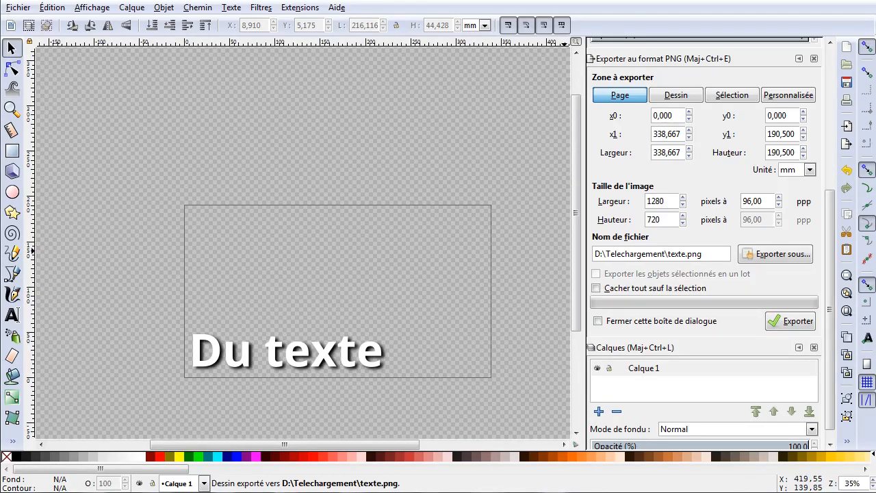
- Check the exported texte.png in XnView, close the viewer, and load the image into Shotcut's player
{"action": "left_click_drag", "start_coordinate": [875, 264], "coordinate": [709, 73]}
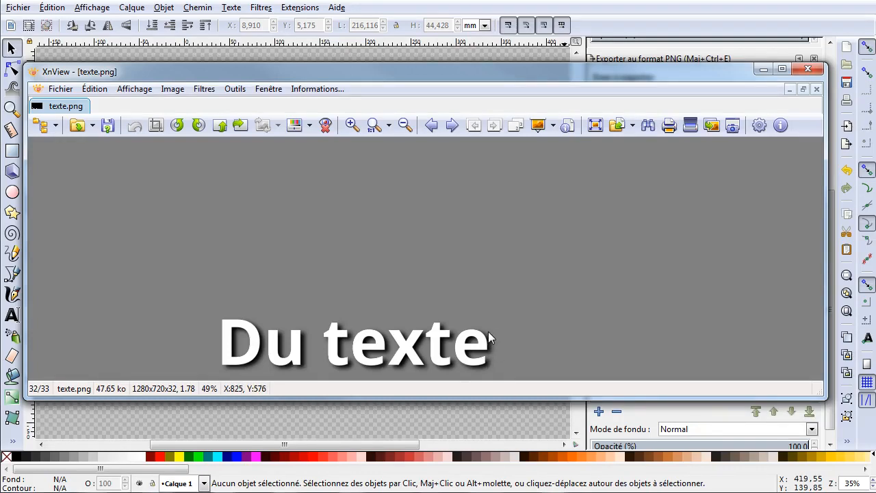
{"action": "left_click", "coordinate": [808, 69]}
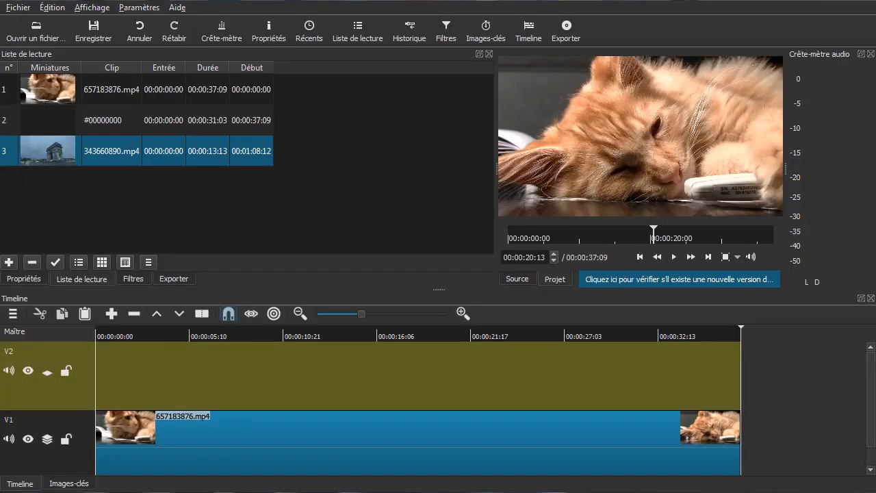
{"action": "left_click_drag", "start_coordinate": [866, 323], "coordinate": [600, 130]}
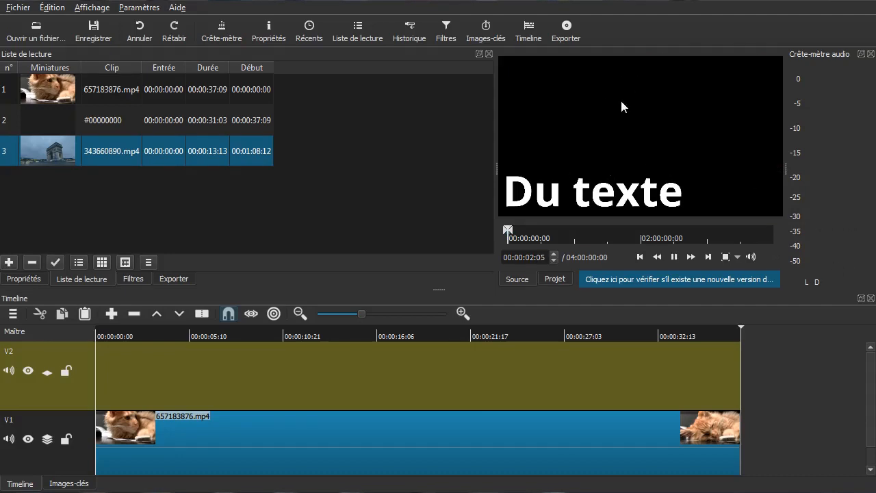
- Add texte.png to the playlist and place it on track V2 about 2 seconds into the timeline
{"action": "key", "text": "space"}
{"action": "left_click", "coordinate": [8, 263]}
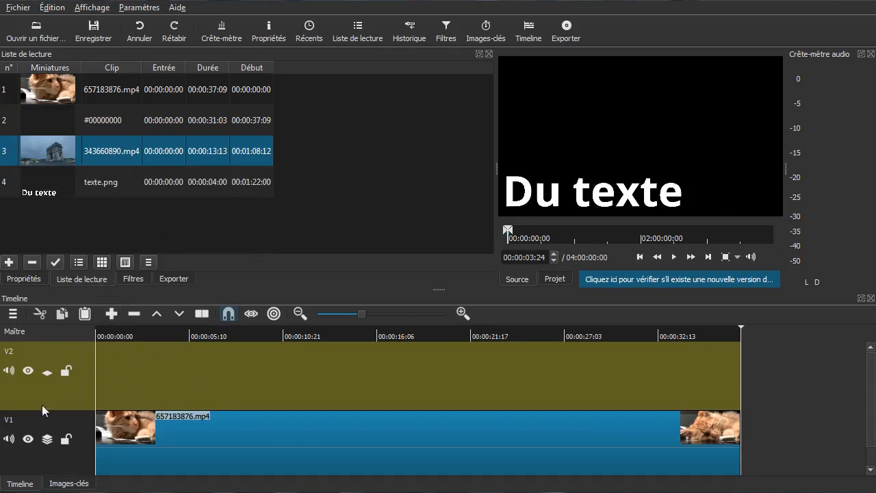
{"action": "left_click_drag", "start_coordinate": [32, 193], "coordinate": [137, 375]}
{"action": "left_click_drag", "start_coordinate": [118, 378], "coordinate": [146, 376]}
- Extend the texte.png clip to about 9 seconds and give it a 00:00:03:02 fade-in and a 00:00:02:21 fade-out
{"action": "left_click_drag", "start_coordinate": [139, 345], "coordinate": [305, 370]}
{"action": "left_click_drag", "start_coordinate": [160, 352], "coordinate": [198, 351]}
{"action": "left_click_drag", "start_coordinate": [285, 350], "coordinate": [223, 352]}
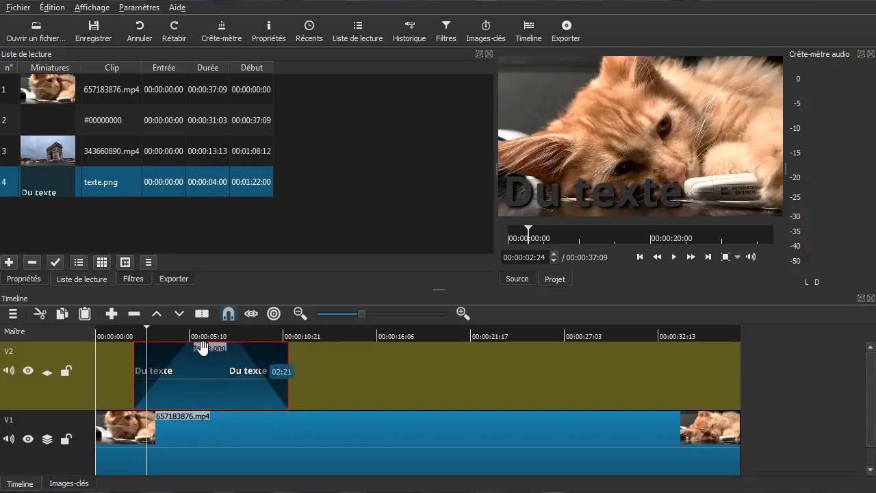
- Play the timeline from just before the texte.png clip to check its fade-in
{"action": "left_click", "coordinate": [116, 365]}
{"action": "key", "text": "space"}
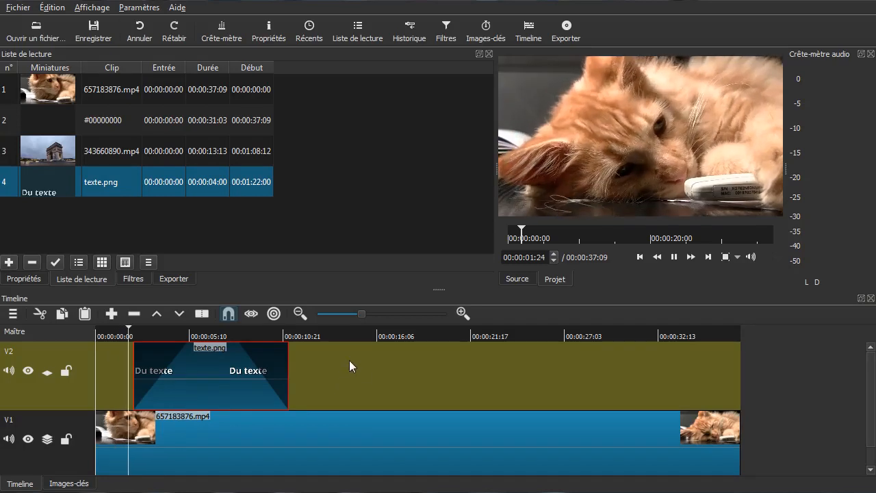
{"action": "key", "text": "space"}
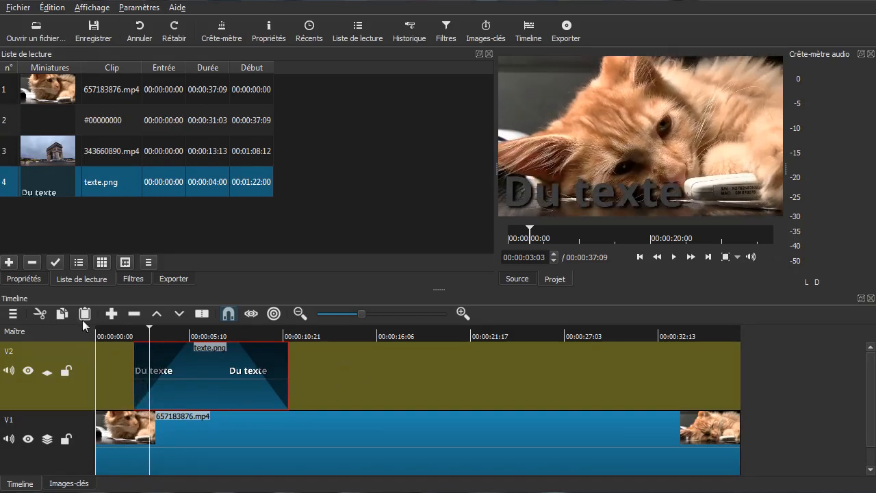
- Make the texte.png clip's video fade-in and fade-out adjust opacity instead of fading to black
{"action": "left_click", "coordinate": [129, 278]}
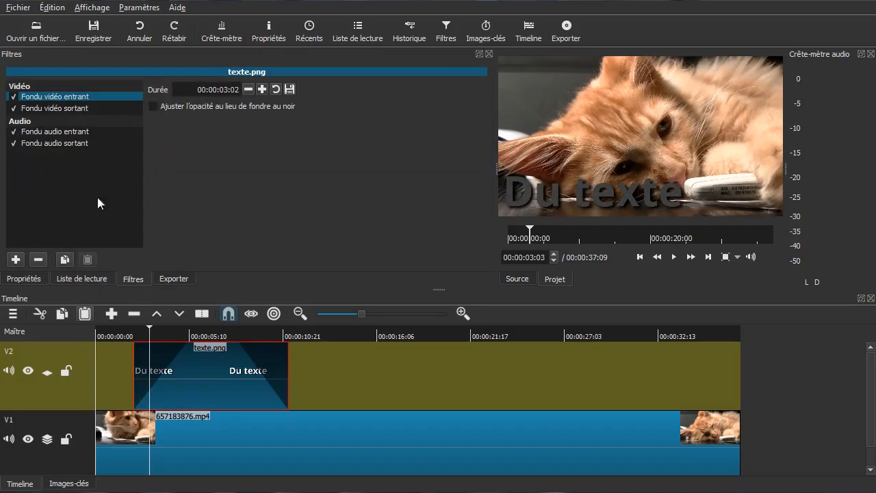
{"action": "left_click", "coordinate": [177, 107]}
{"action": "left_click", "coordinate": [92, 108]}
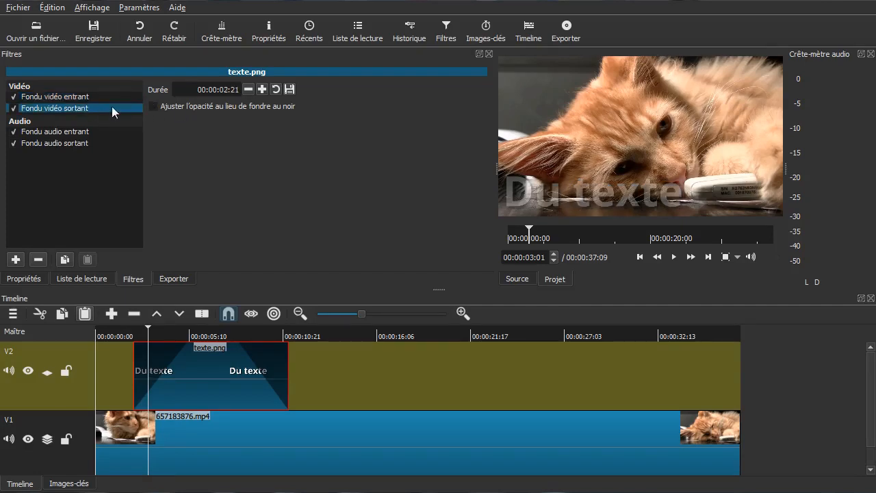
- Play the timeline through the whole texte.png clip to review both opacity fades, and return the playhead to the clip
{"action": "left_click", "coordinate": [111, 366]}
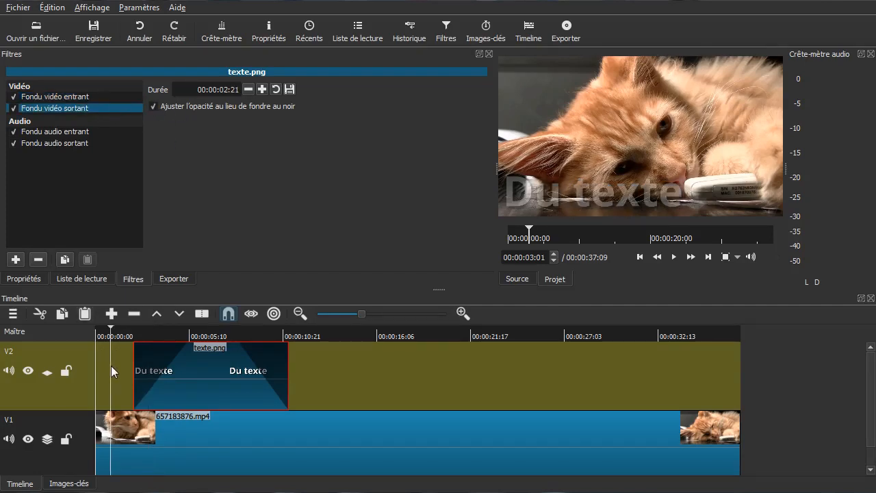
{"action": "key", "text": "space"}
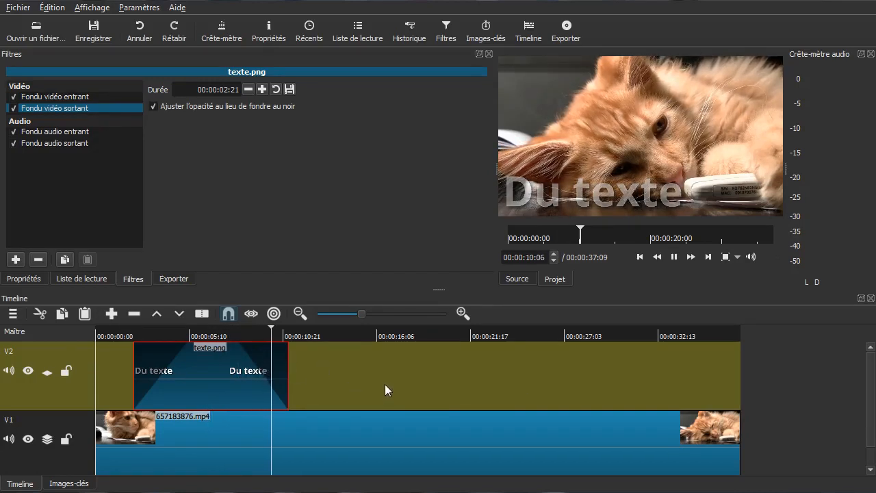
{"action": "key", "text": "space"}
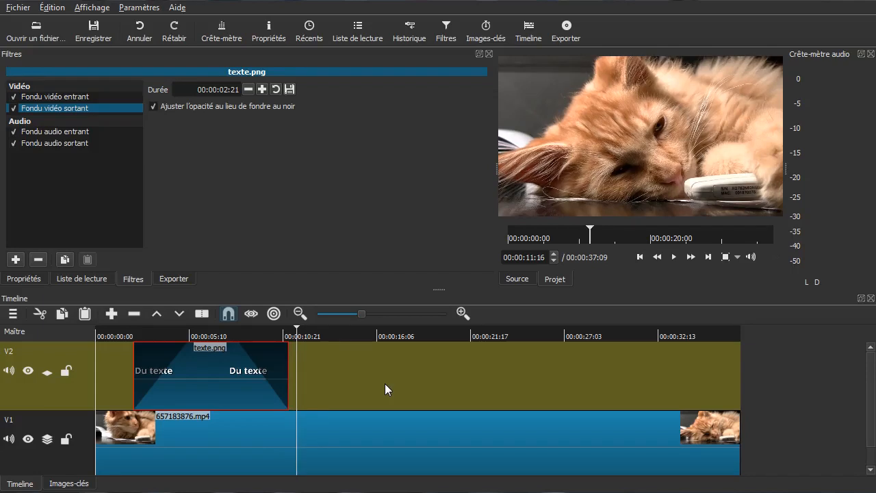
{"action": "left_click", "coordinate": [365, 375]}
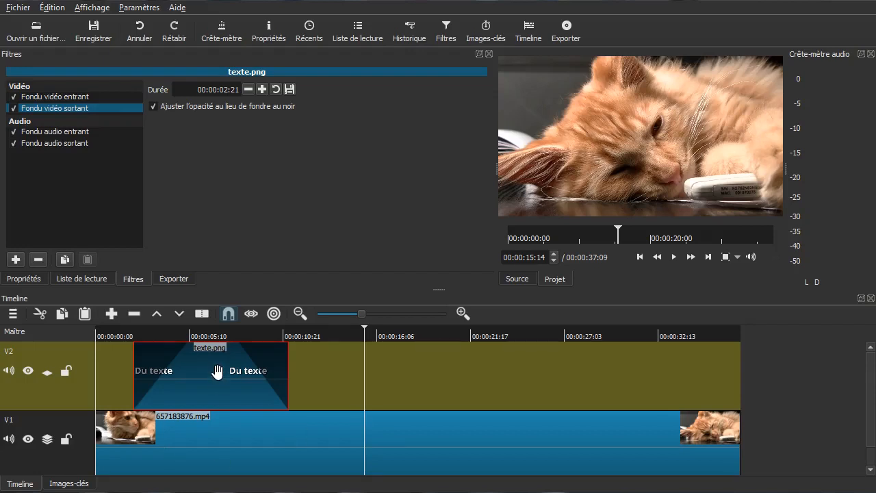
{"action": "left_click_drag", "start_coordinate": [111, 376], "coordinate": [176, 371]}
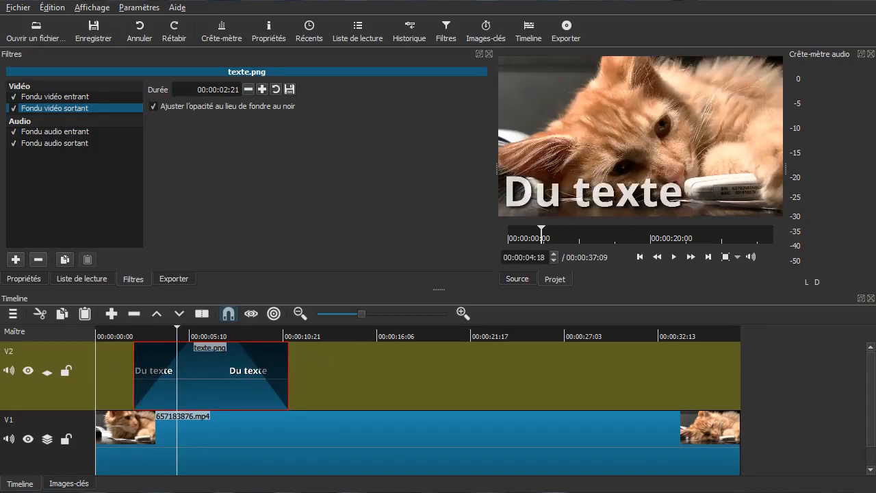
{"action": "key", "text": "alt+Tab"}
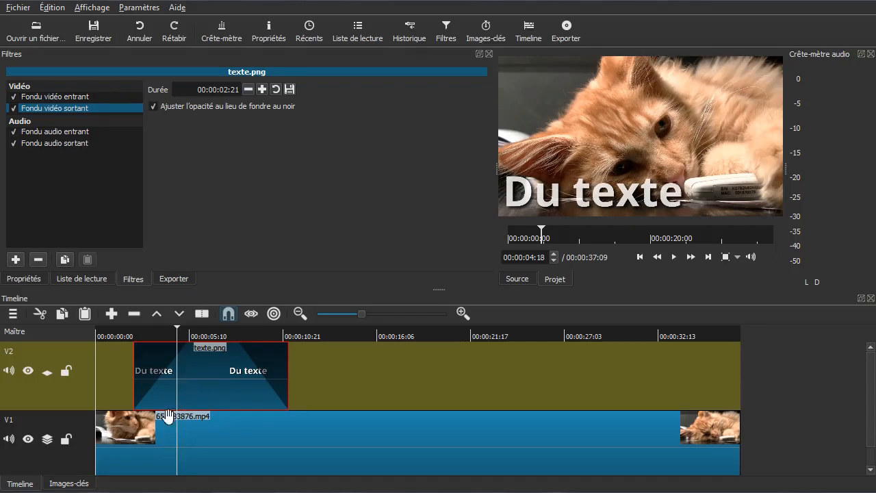
- Examine the texte.png clip's video fade-out in the keyframes view and compare it with the clip on the timeline
{"action": "left_click", "coordinate": [69, 483]}
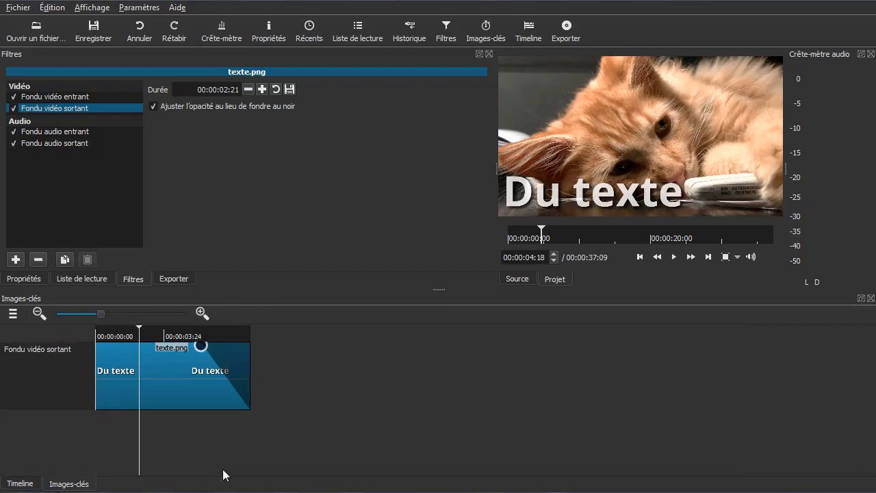
{"action": "mouse_move", "coordinate": [156, 450]}
{"action": "left_mouse_down"}
{"action": "mouse_move", "coordinate": [178, 439]}
{"action": "mouse_move", "coordinate": [146, 442]}
{"action": "left_mouse_up"}
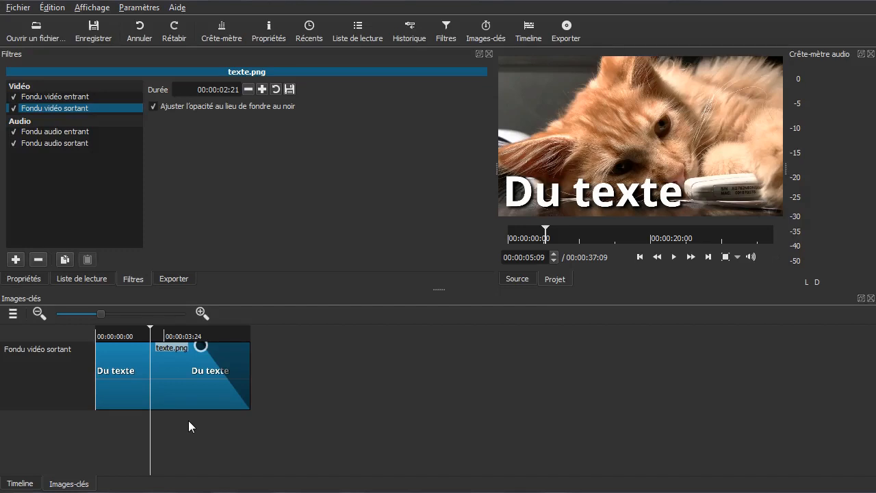
{"action": "left_click", "coordinate": [24, 484]}
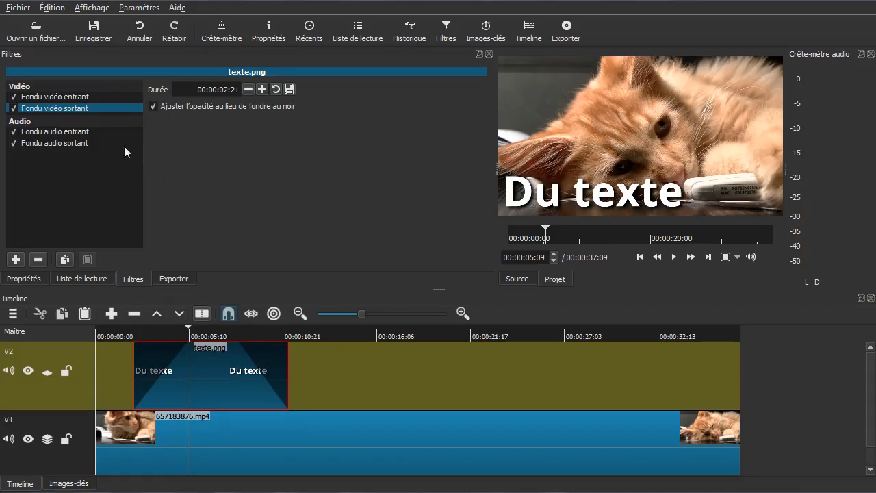
{"action": "left_click", "coordinate": [86, 278]}
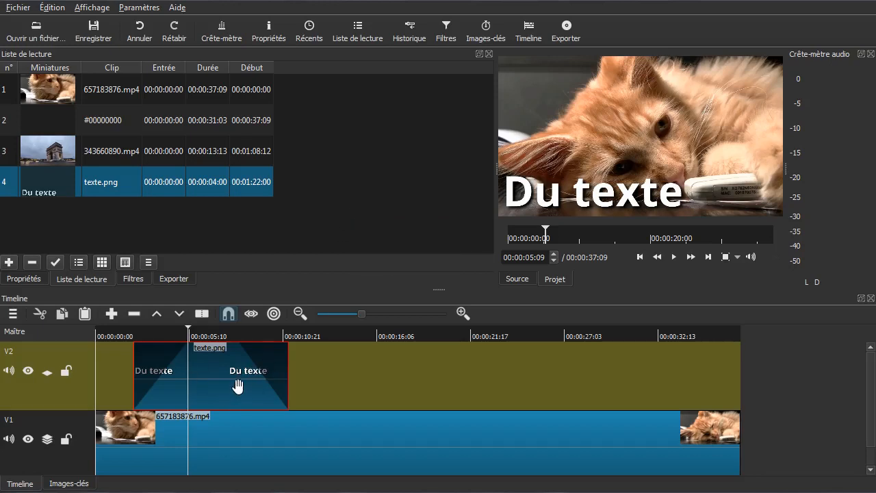
{"action": "left_click", "coordinate": [69, 483]}
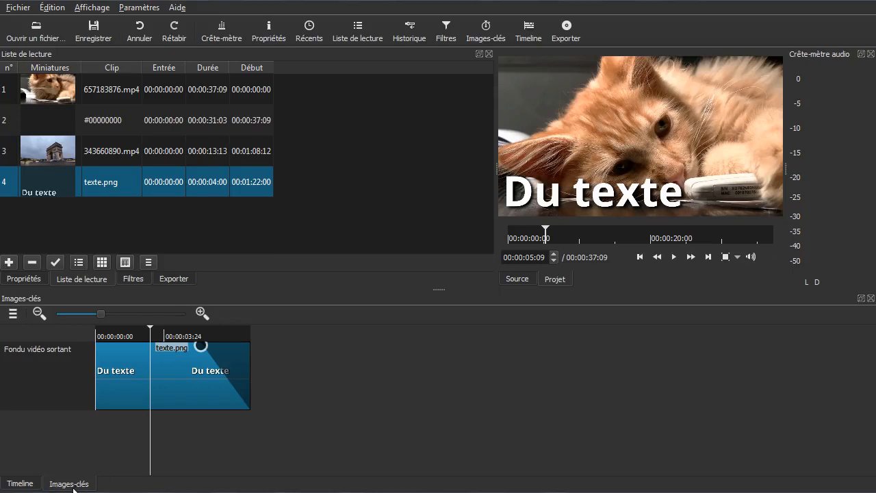
{"action": "left_click", "coordinate": [18, 484]}
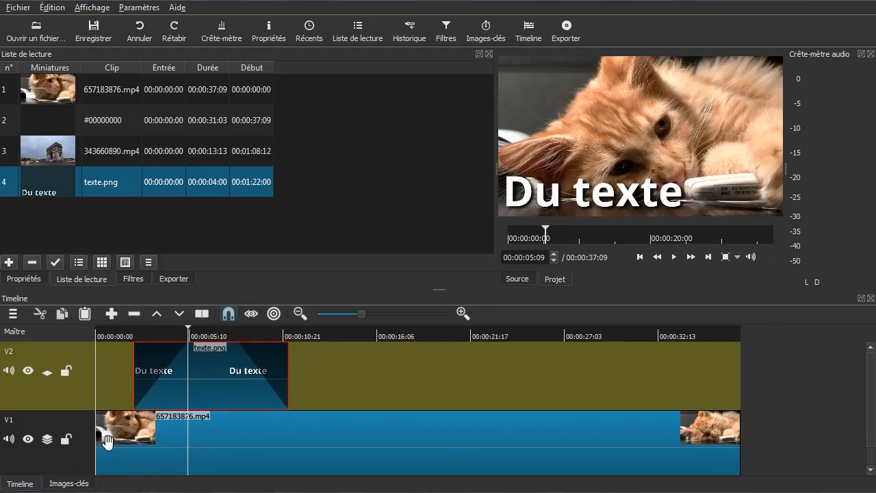
{"action": "left_click", "coordinate": [68, 484]}
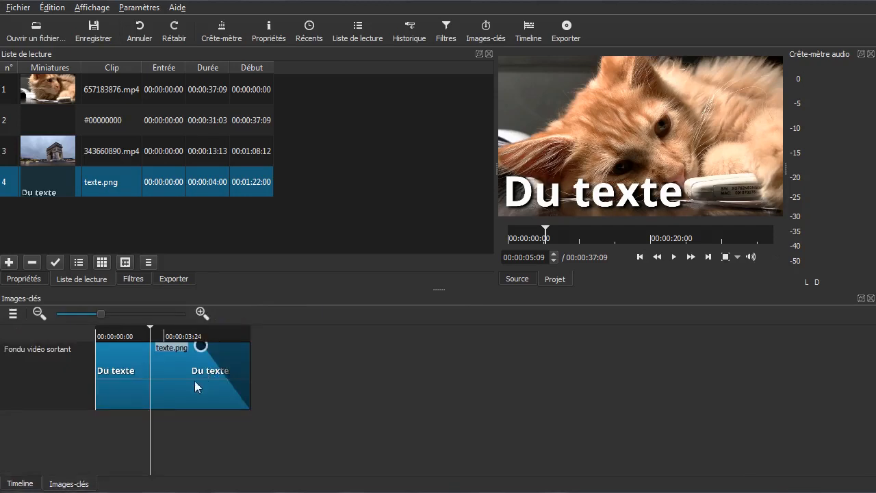
{"action": "left_click", "coordinate": [22, 485]}
{"action": "left_click", "coordinate": [80, 485]}
{"action": "left_click", "coordinate": [19, 484]}
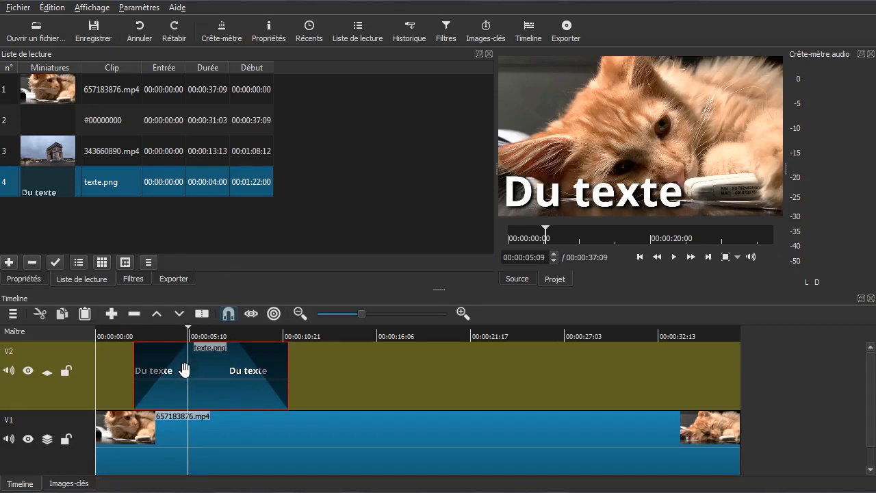
{"action": "left_click_drag", "start_coordinate": [209, 382], "coordinate": [205, 384]}
{"action": "left_click", "coordinate": [209, 387]}
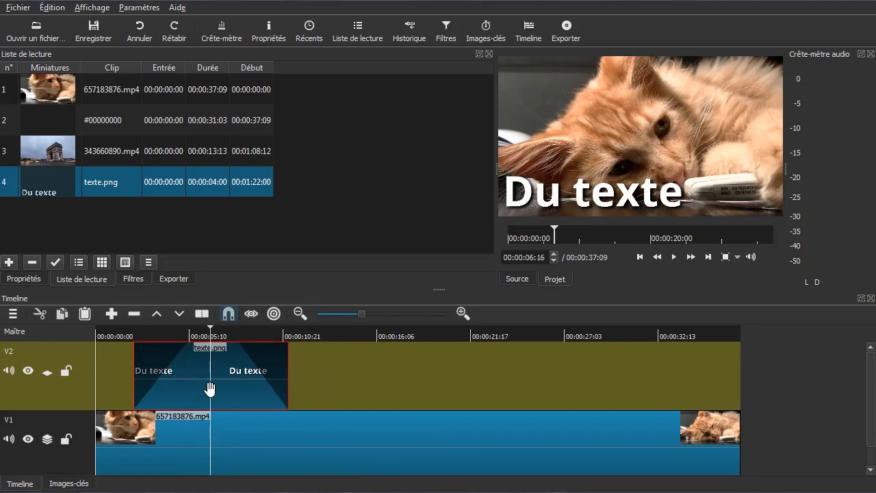